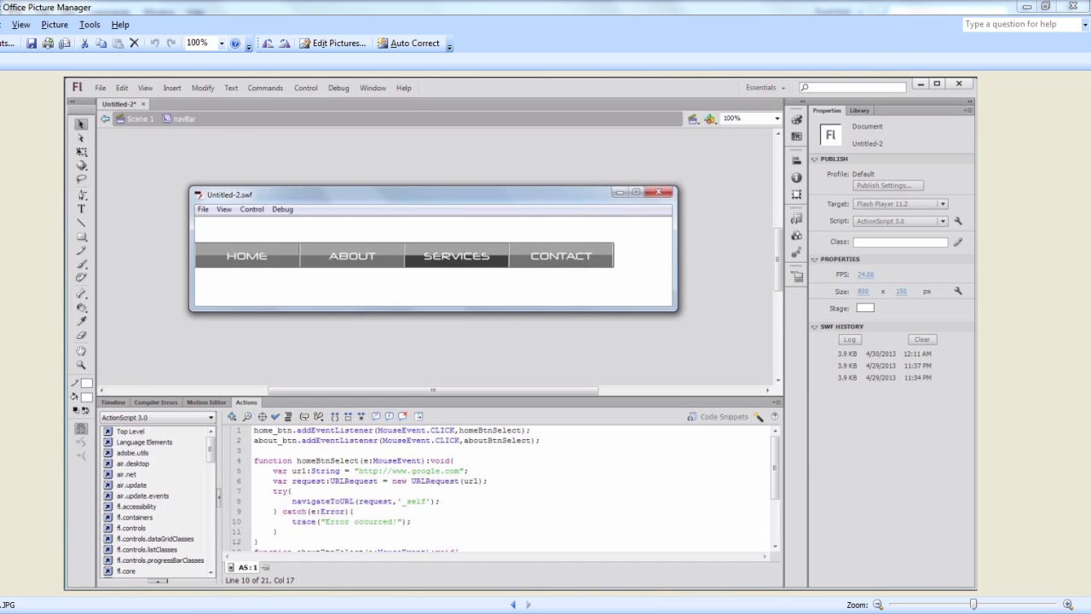
Switch to Flash Professional and create a new ActionScript 3.0 document with an 800 x 150 px stage.
left_click(223, 612)
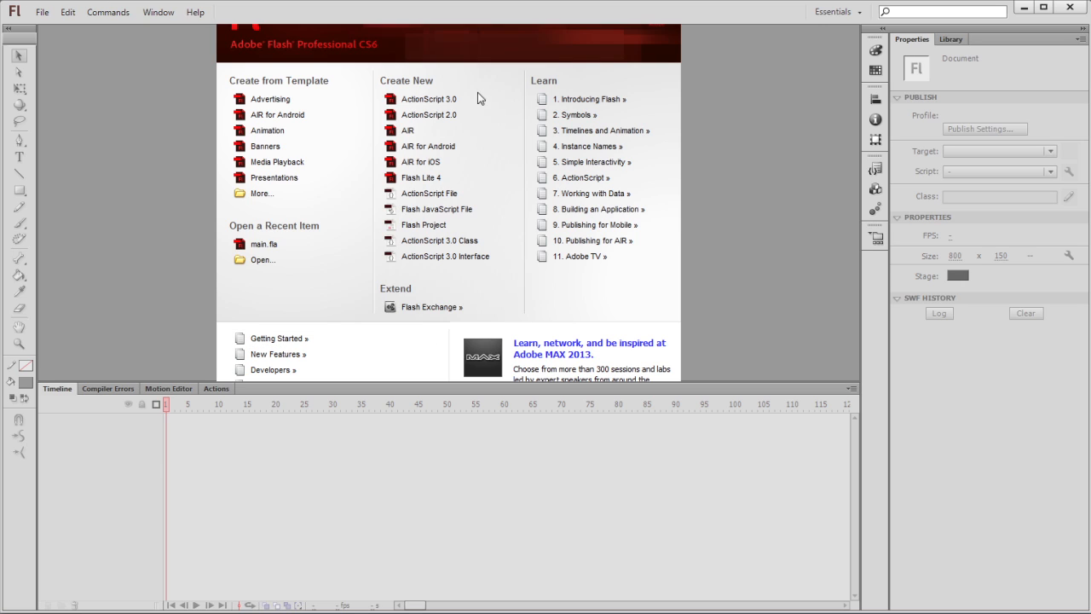
left_click(429, 99)
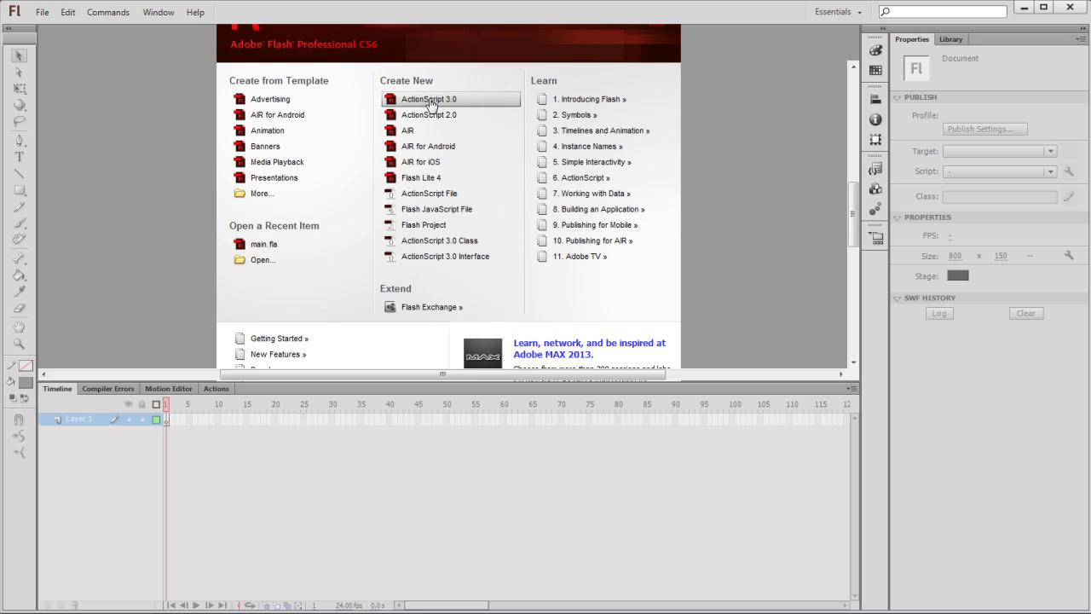
left_click(954, 256)
type("800")
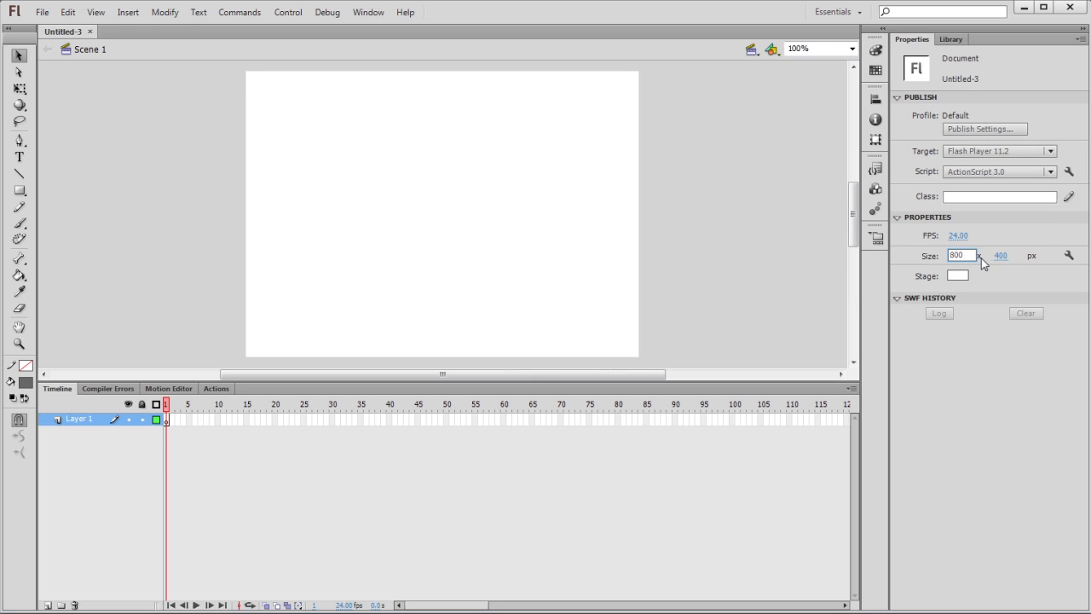
left_click(1000, 256)
type("150")
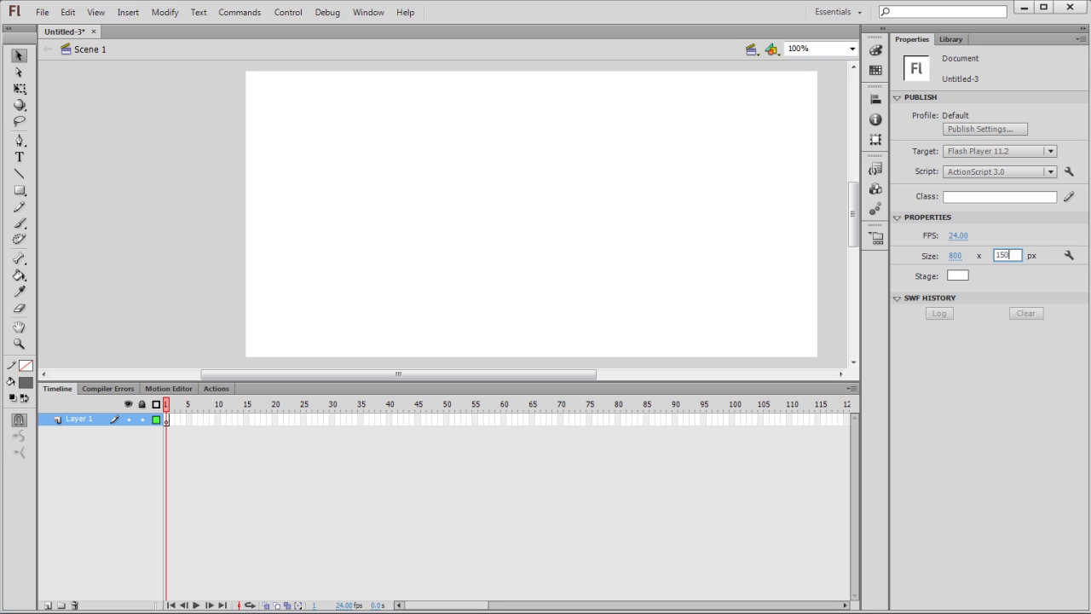
key("Return")
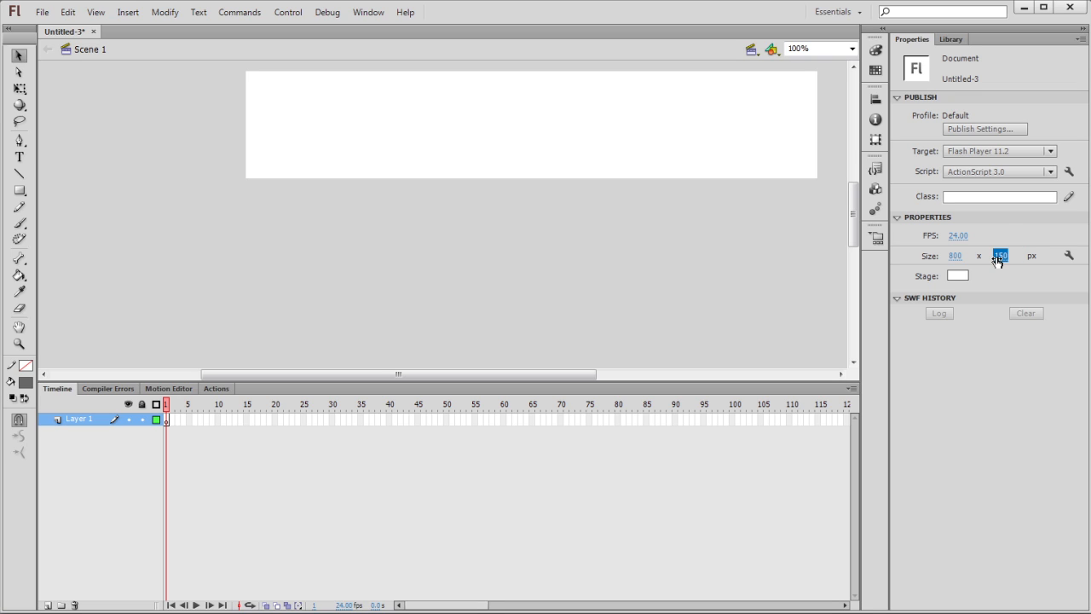
Draw a dark gray rectangle without a stroke, about 192 x 47 px, on the stage and select it.
left_click_drag(568, 117, 466, 215)
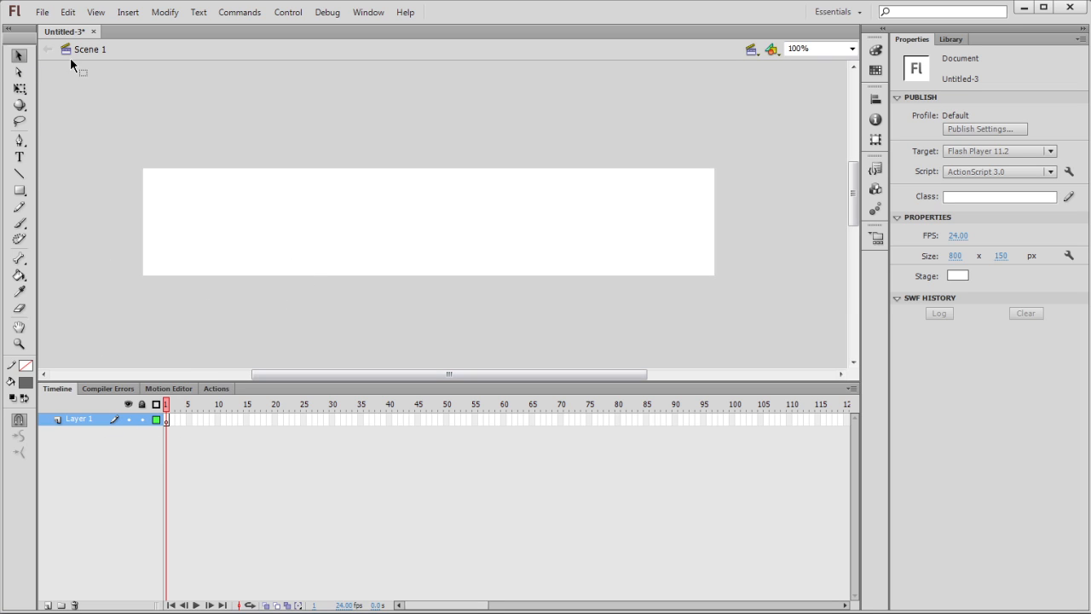
left_click(20, 192)
left_click_drag(246, 193, 382, 228)
key("v")
left_click(309, 203)
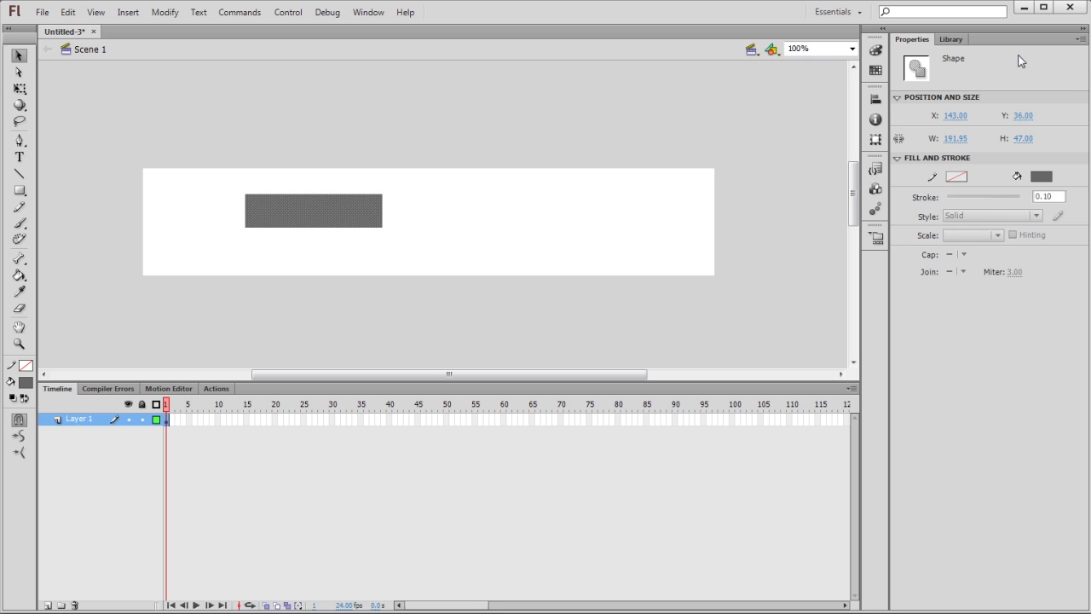
Set the rectangle's X position to 175.
left_click(958, 119)
type("175")
key("Return")
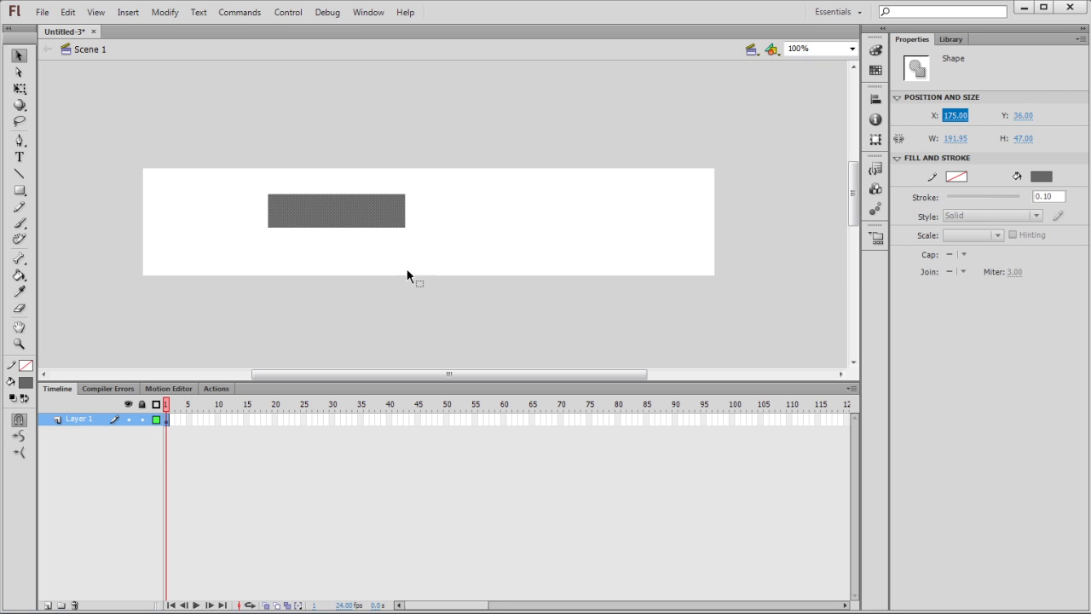
Move the rectangle on the stage to about X 163, Y 45.
mouse_move(349, 220)
left_mouse_down()
mouse_move(353, 239)
mouse_move(350, 227)
left_mouse_up()
left_click(465, 226)
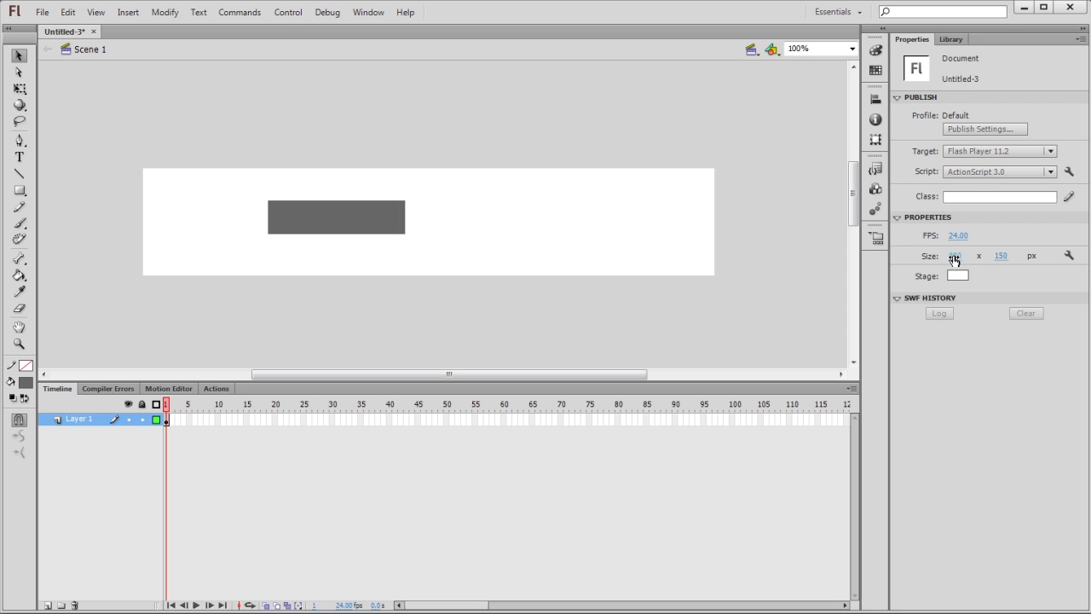
left_click(353, 220)
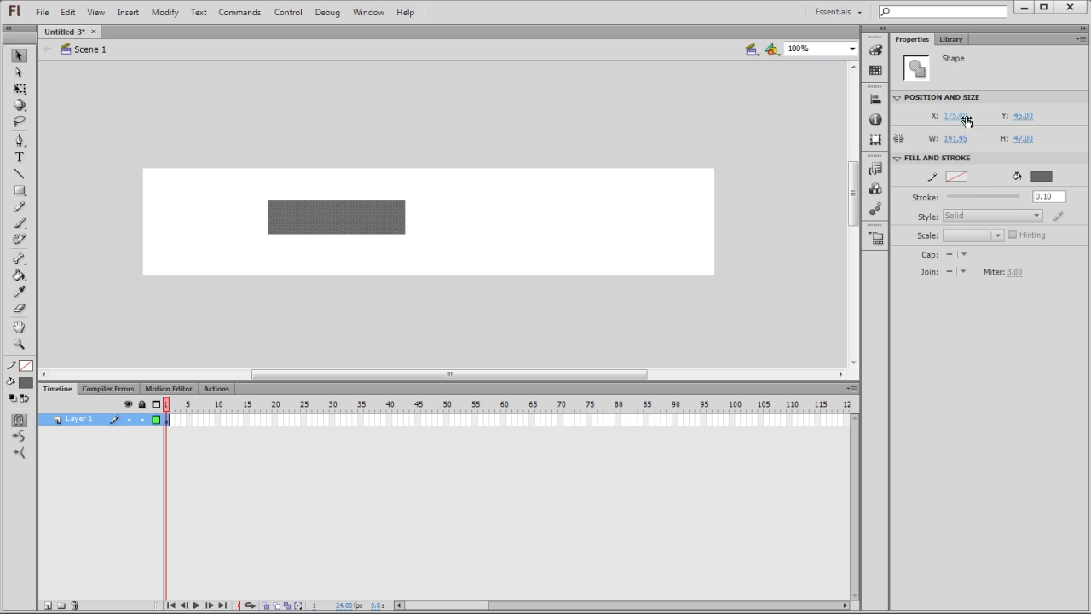
mouse_move(336, 222)
left_mouse_down()
mouse_move(383, 219)
mouse_move(323, 220)
left_mouse_up()
mouse_move(950, 121)
left_mouse_down()
mouse_move(972, 122)
mouse_move(938, 122)
mouse_move(963, 122)
left_mouse_up()
Resize the rectangle to 175 x 40 px and move it down to about Y 53.
left_click(956, 139)
type("175")
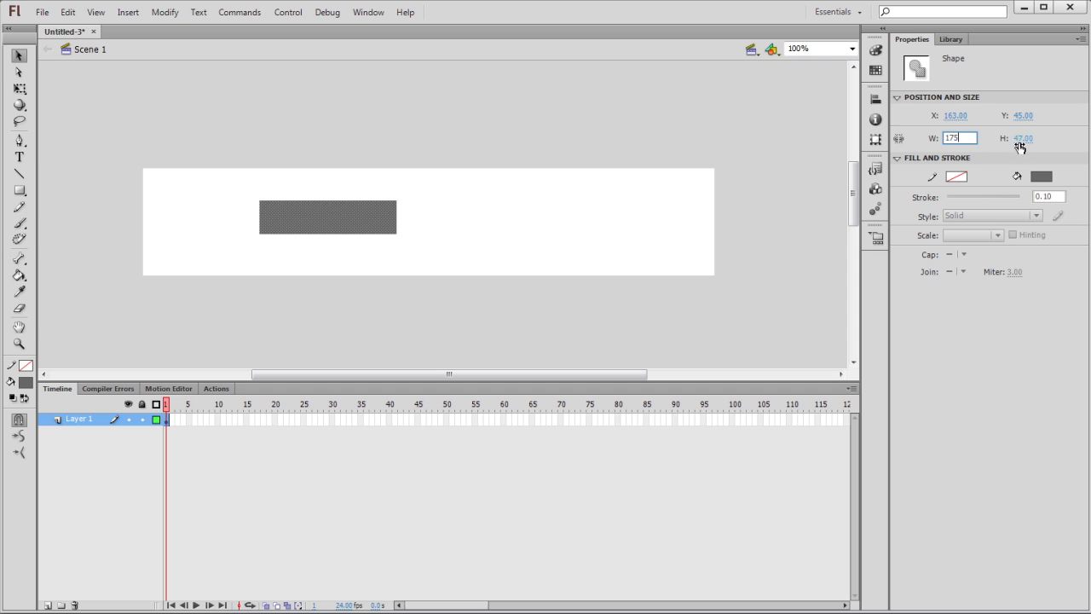
left_click(1022, 139)
type("40")
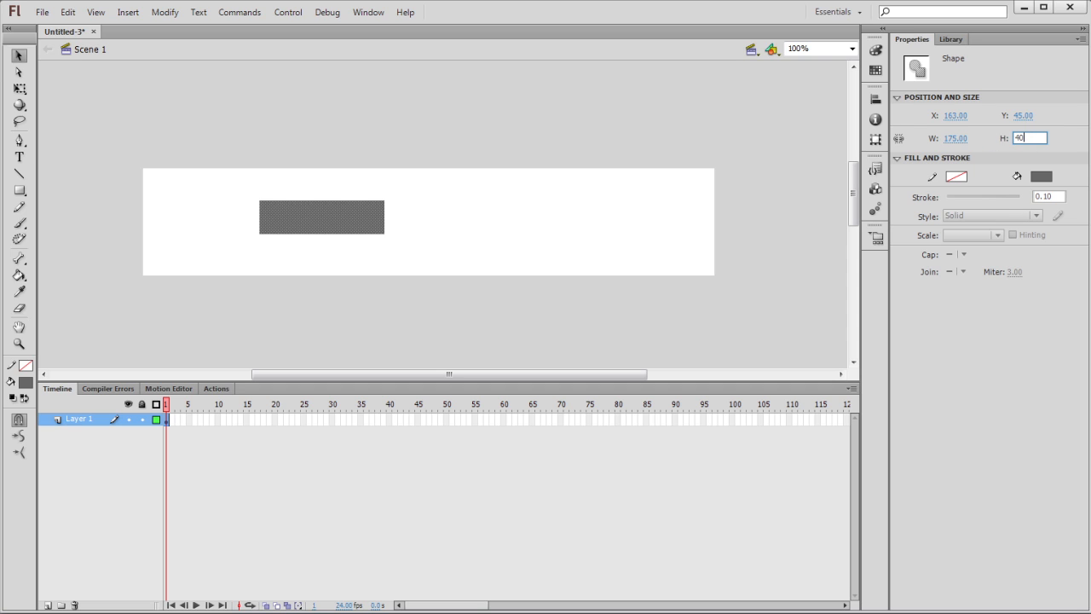
left_click(621, 207)
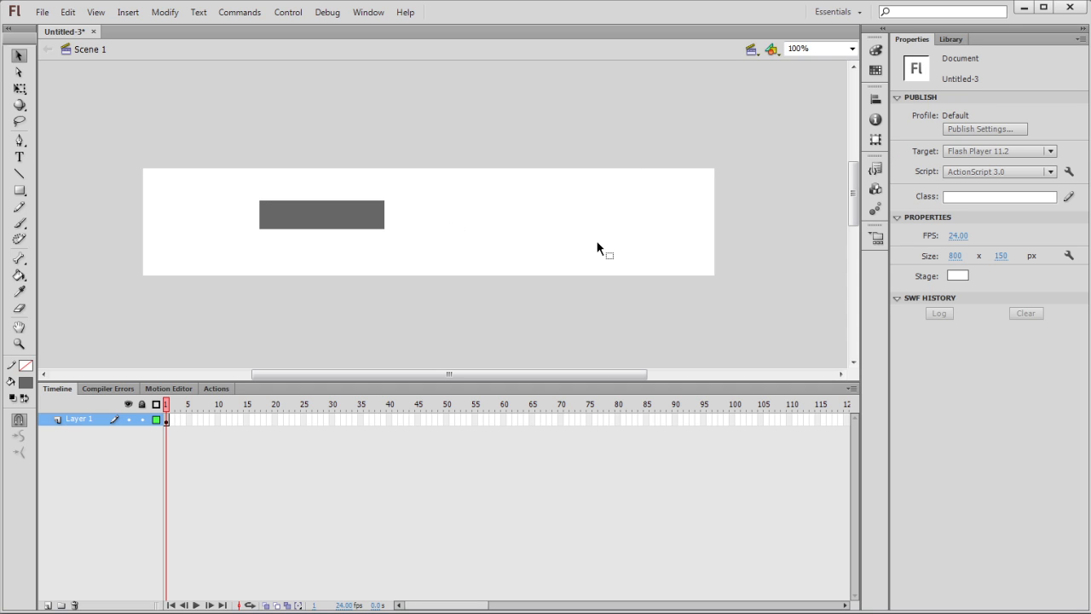
left_click_drag(330, 216, 332, 221)
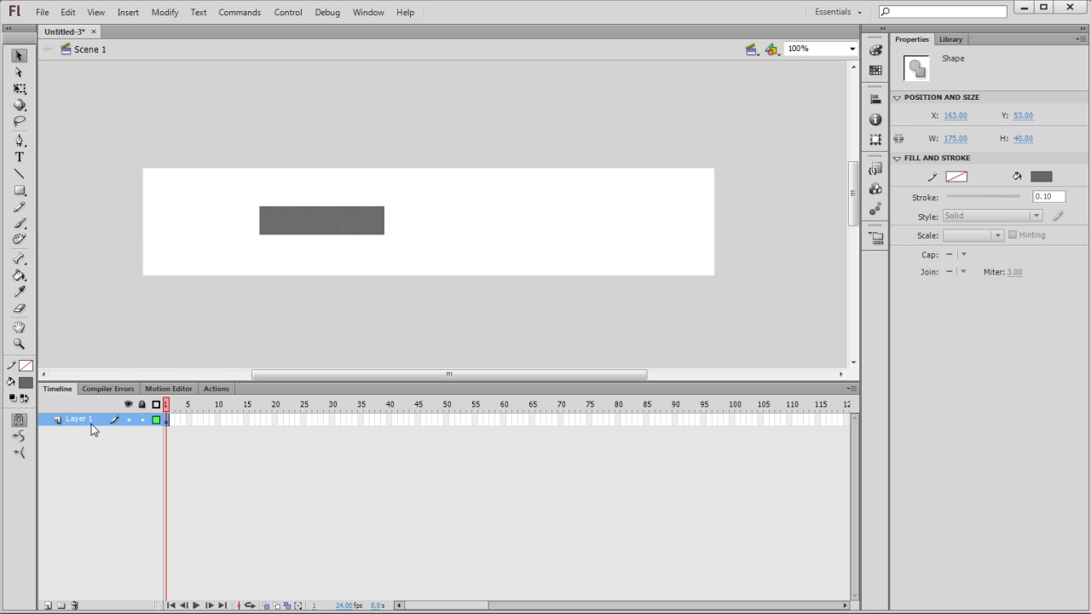
Convert the rectangle to a Button symbol named BTN_base.
left_click(173, 13)
left_click(213, 52)
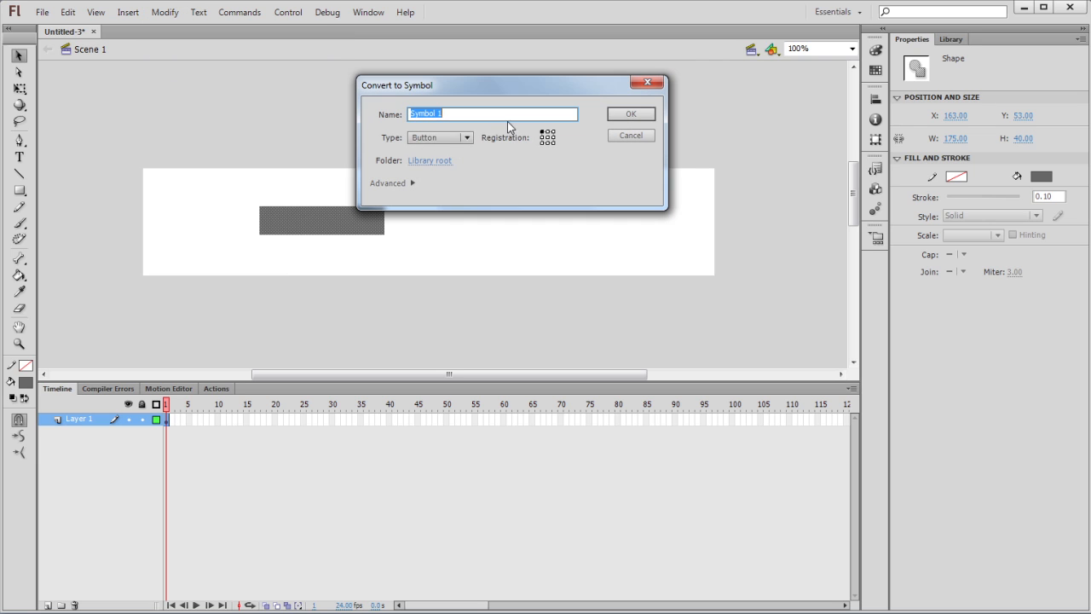
type("BTN_base")
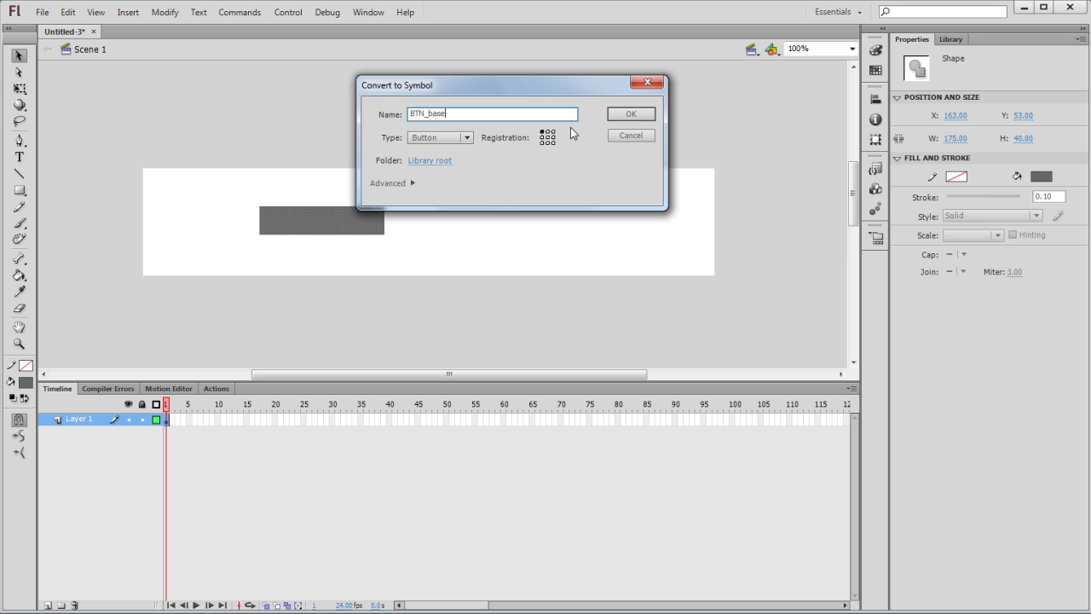
left_click(627, 114)
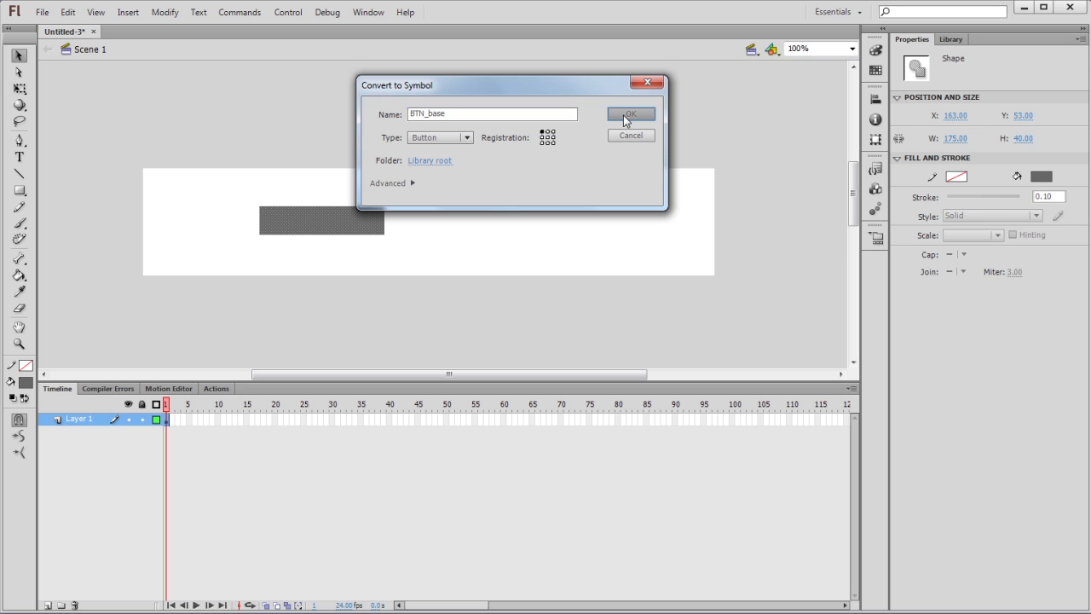
Open the BTN_base symbol for editing and rename its layer BG.
double_click(297, 224)
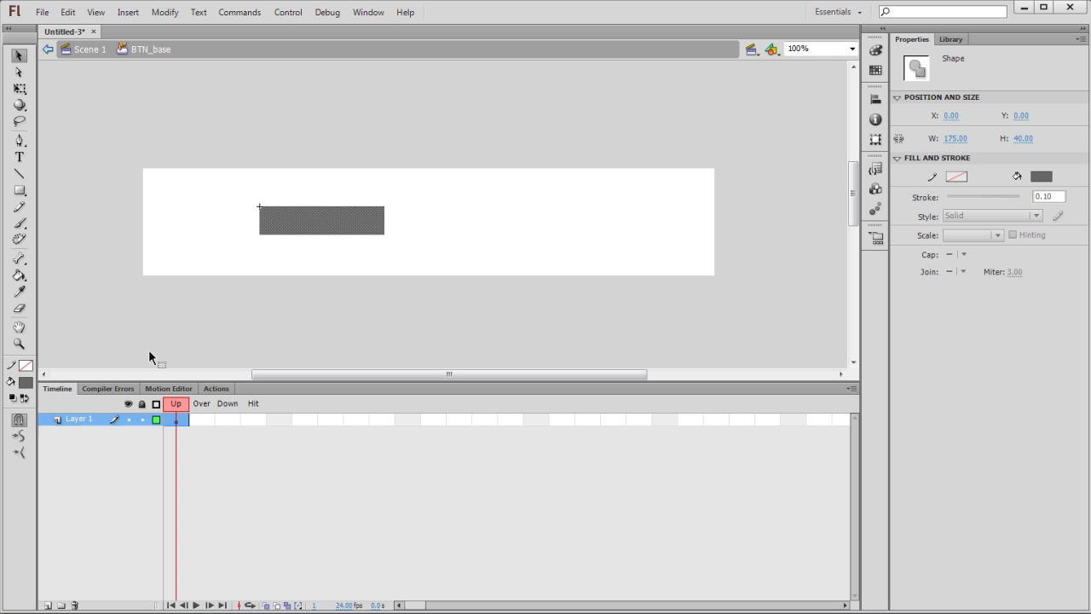
left_click(82, 419)
double_click(83, 419)
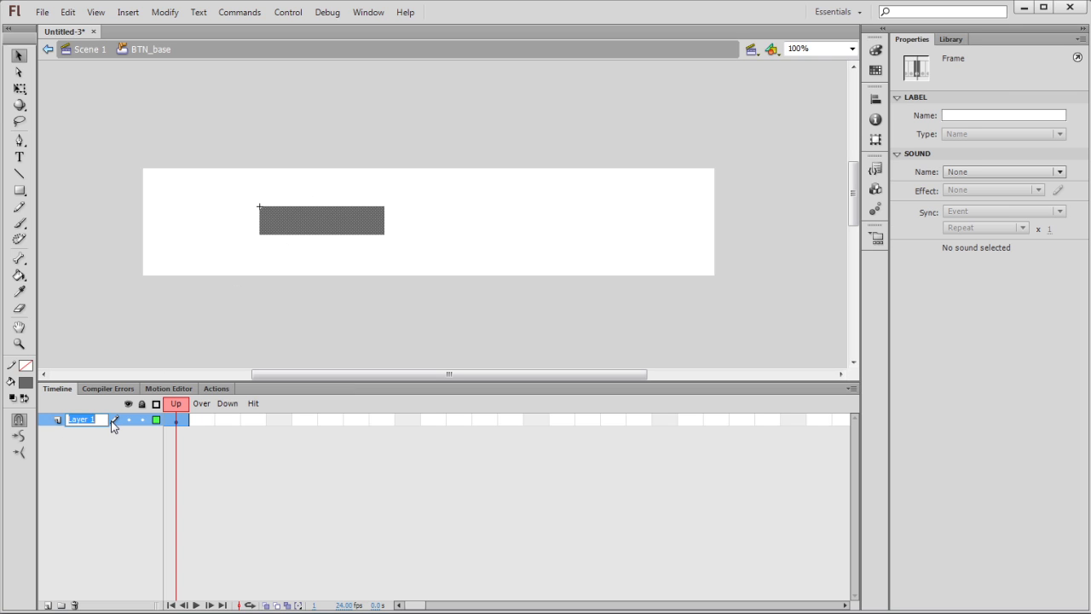
type("BG")
left_click(285, 262)
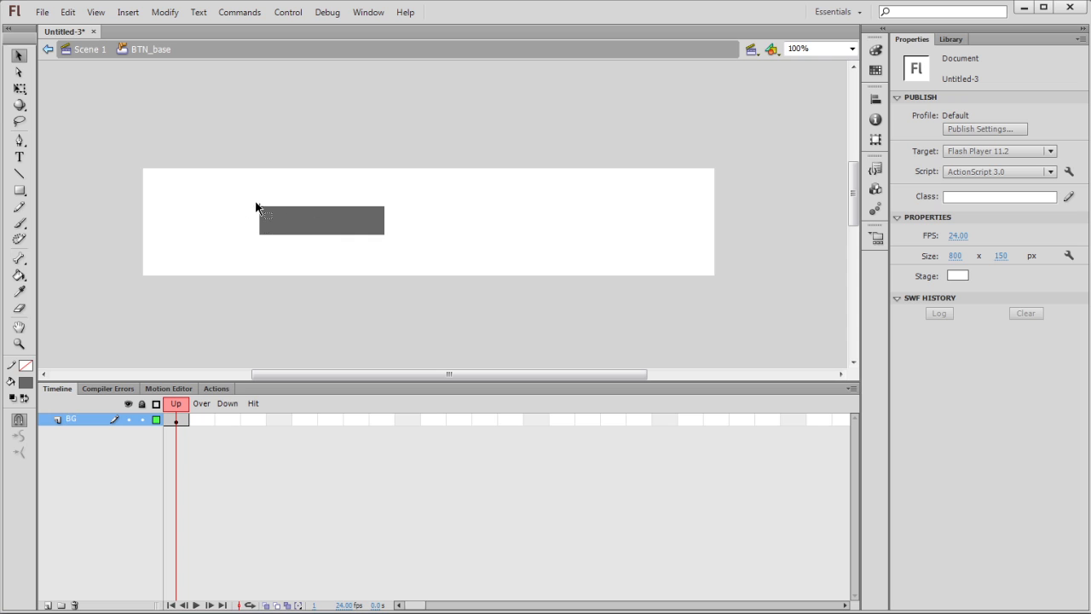
Add a layer above BG and name it highlight.
left_click(47, 605)
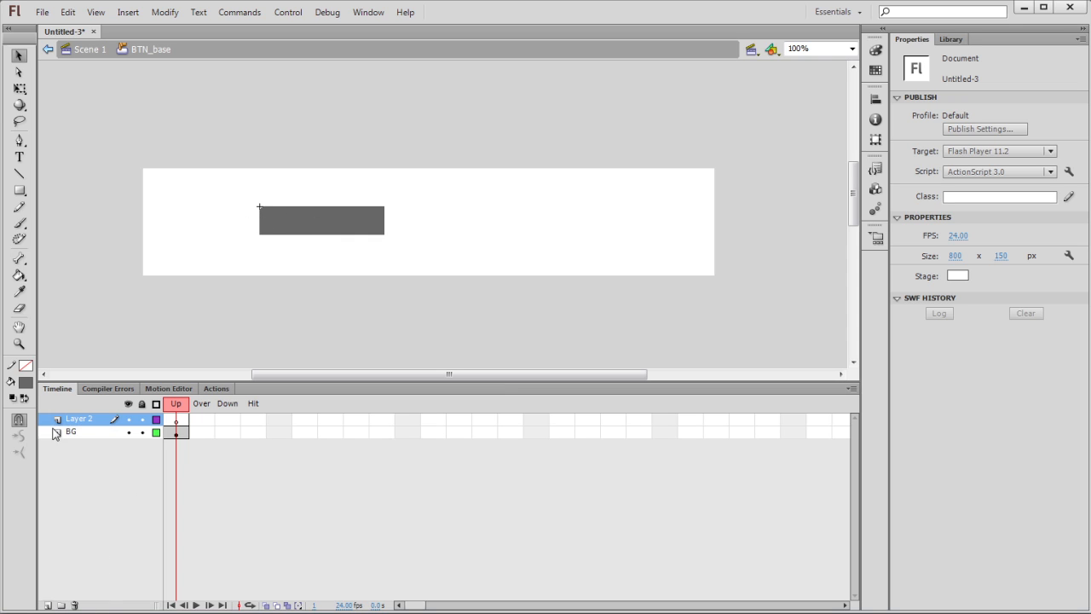
double_click(75, 420)
type("highlight")
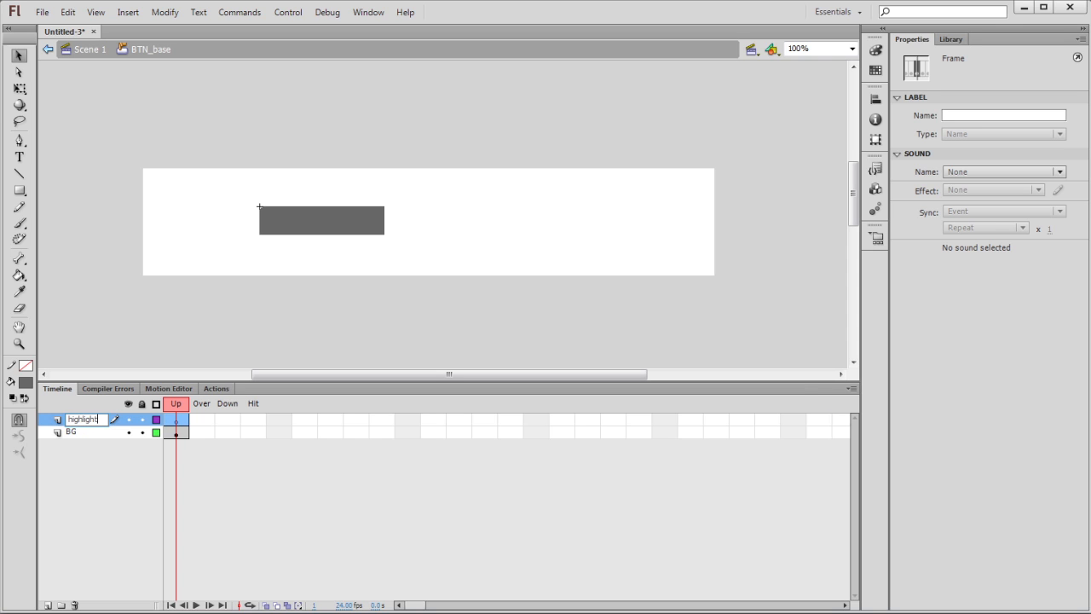
left_click(253, 312)
Draw a light gray rectangle without a stroke over the upper half of the button on the highlight layer.
left_click(19, 190)
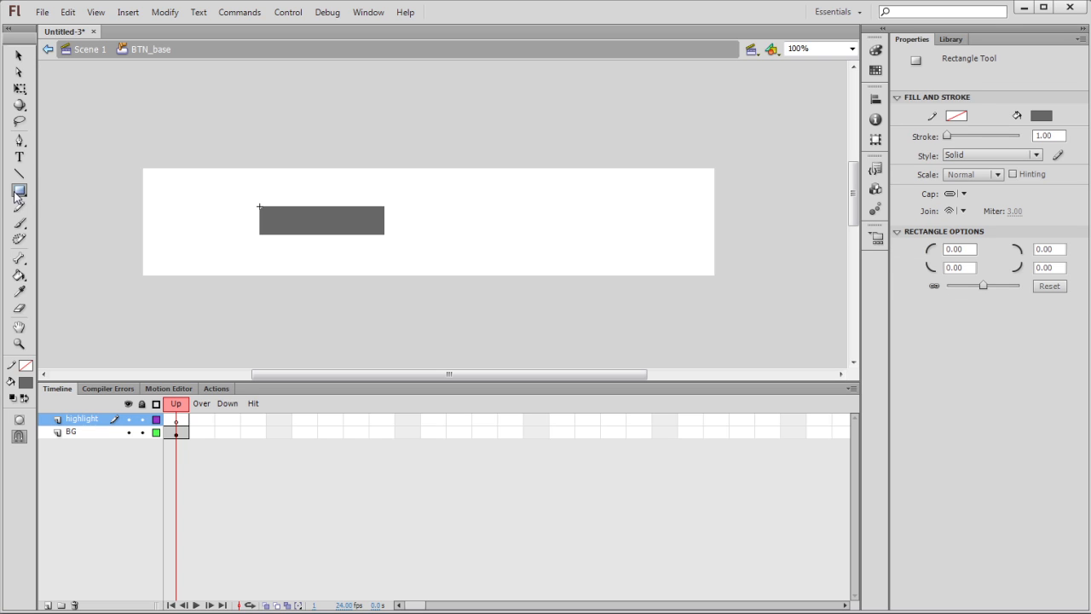
left_click(27, 384)
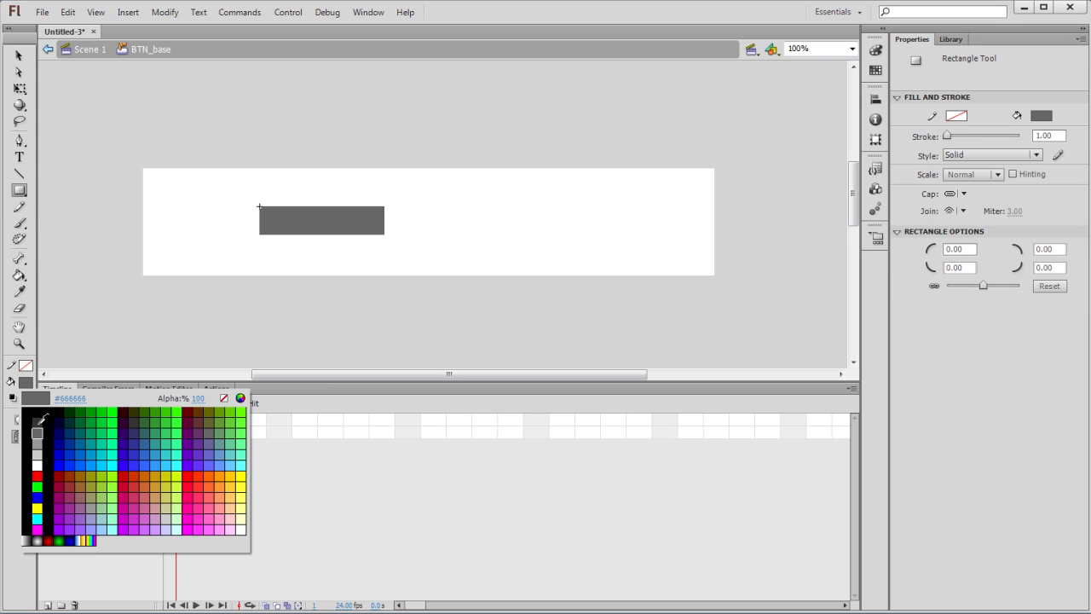
left_click(37, 468)
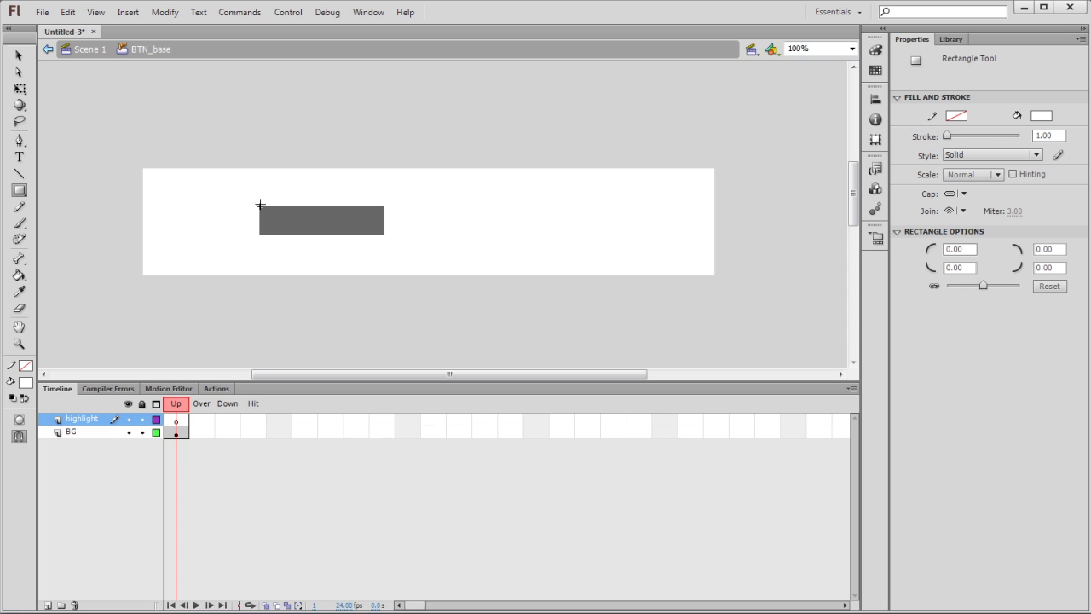
left_click(29, 383)
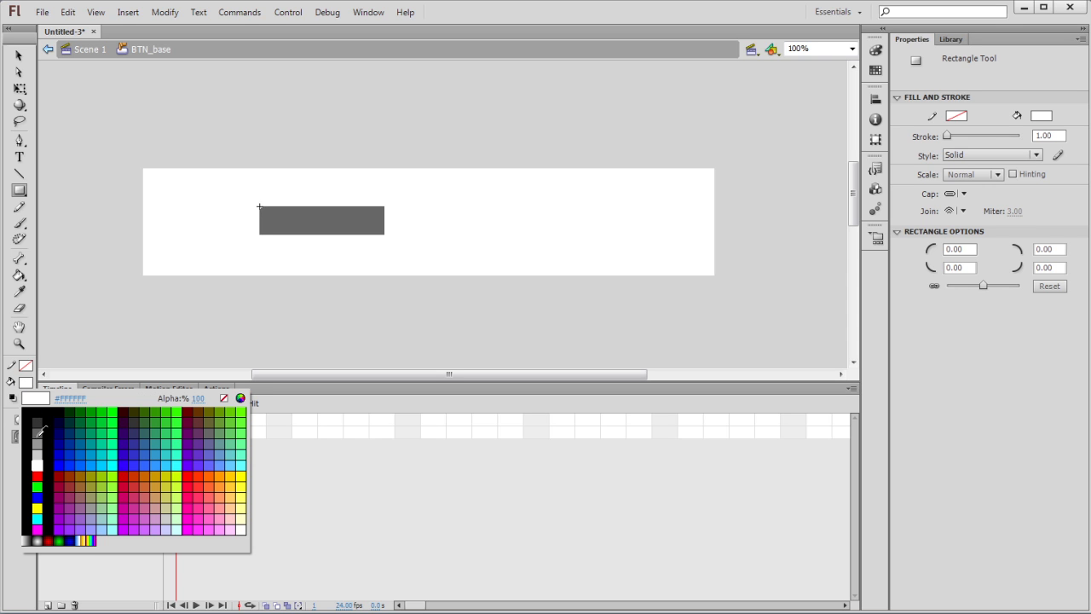
left_click(37, 444)
left_click(27, 383)
left_click(44, 439)
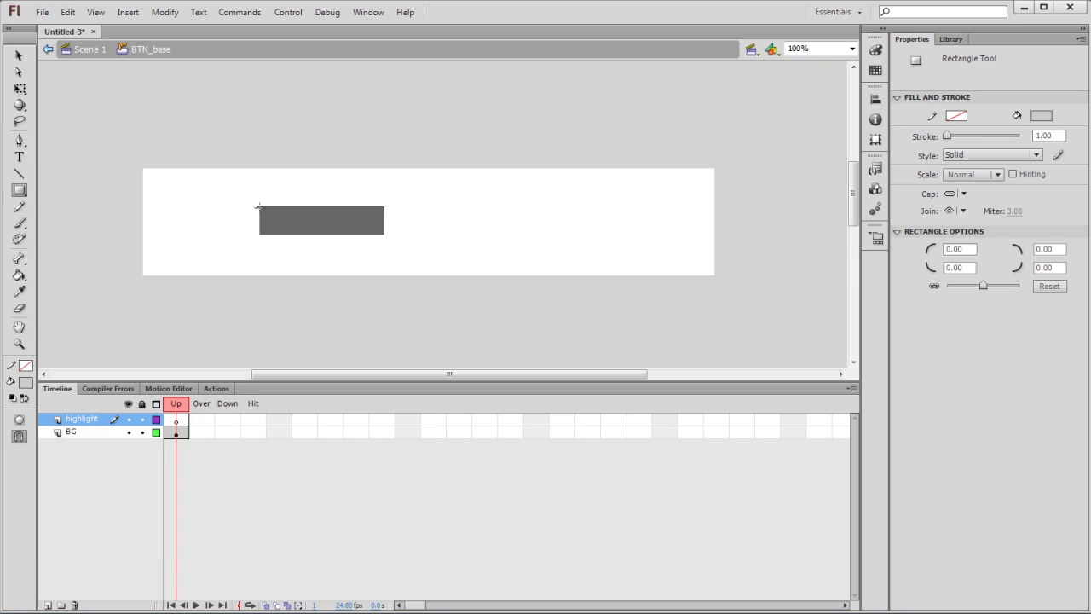
left_click_drag(259, 208, 384, 220)
key("v")
Add a layer above highlight and name it stroke.
key("z")
left_click(354, 221)
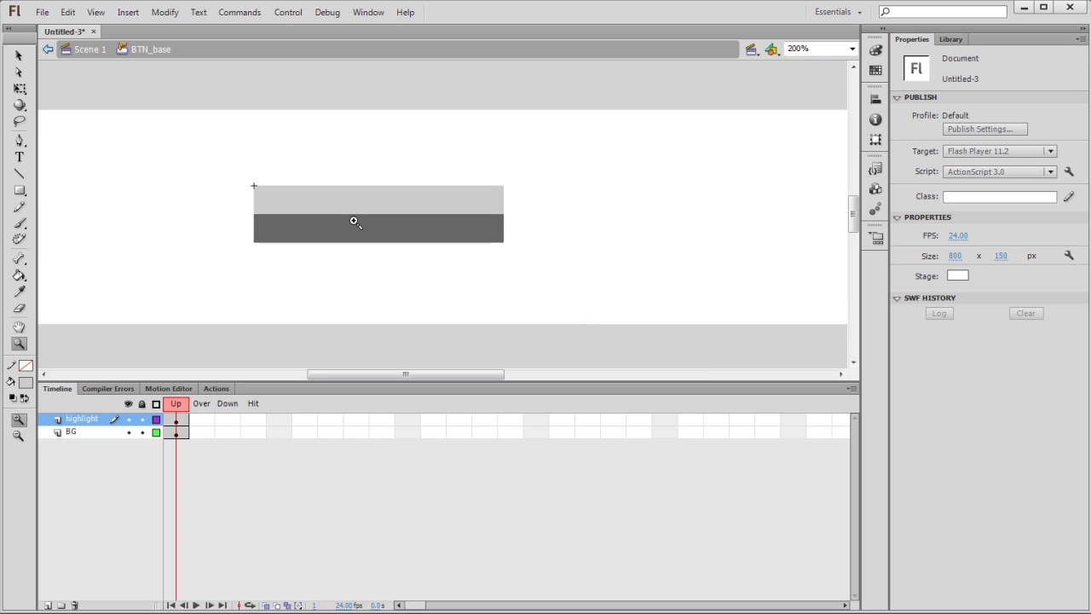
left_click(19, 56)
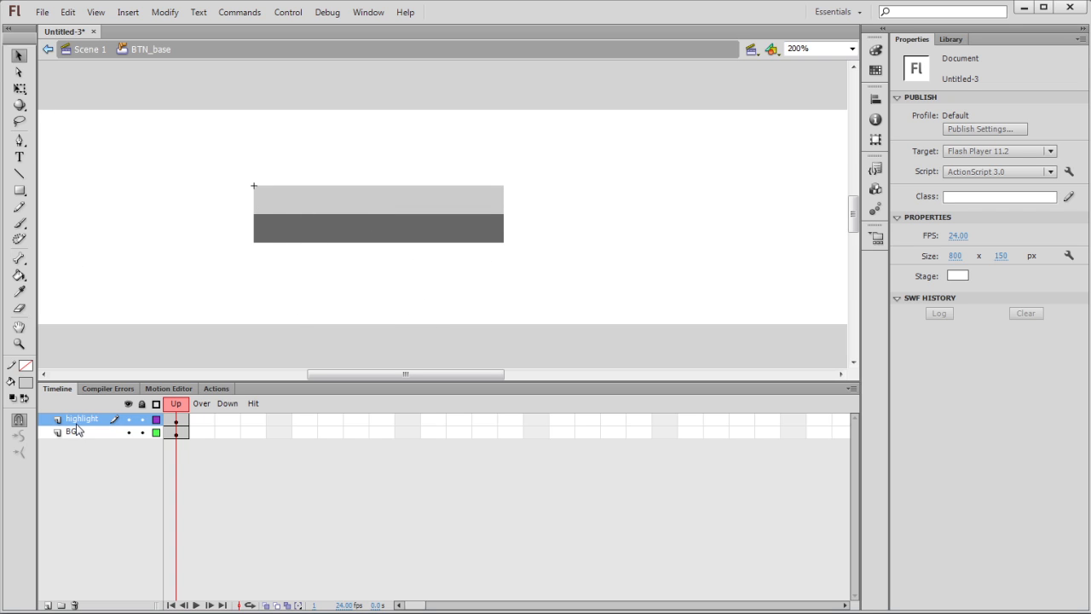
left_click(48, 605)
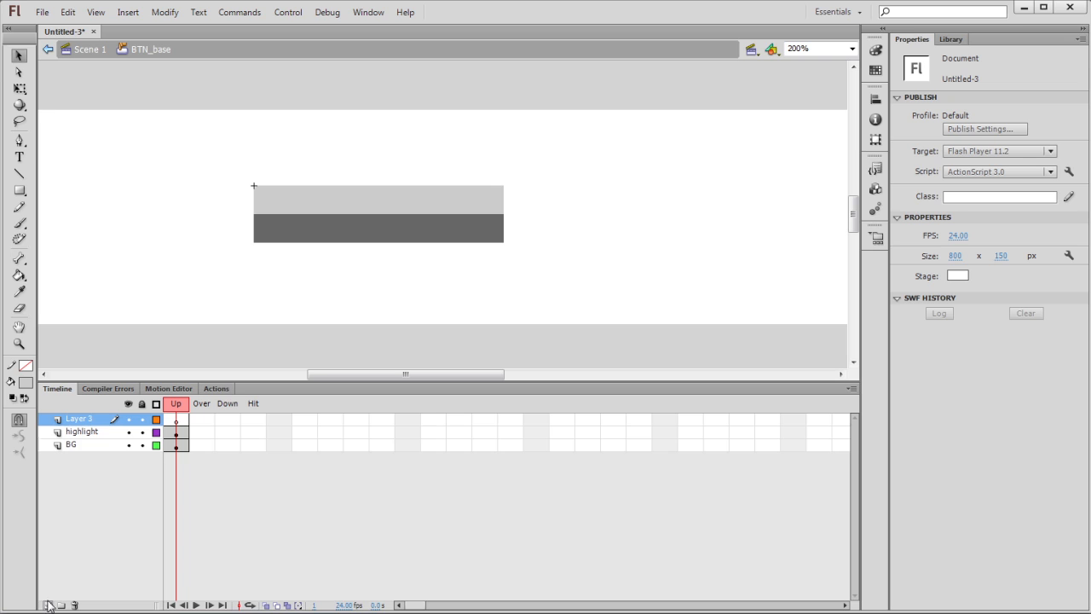
double_click(82, 419)
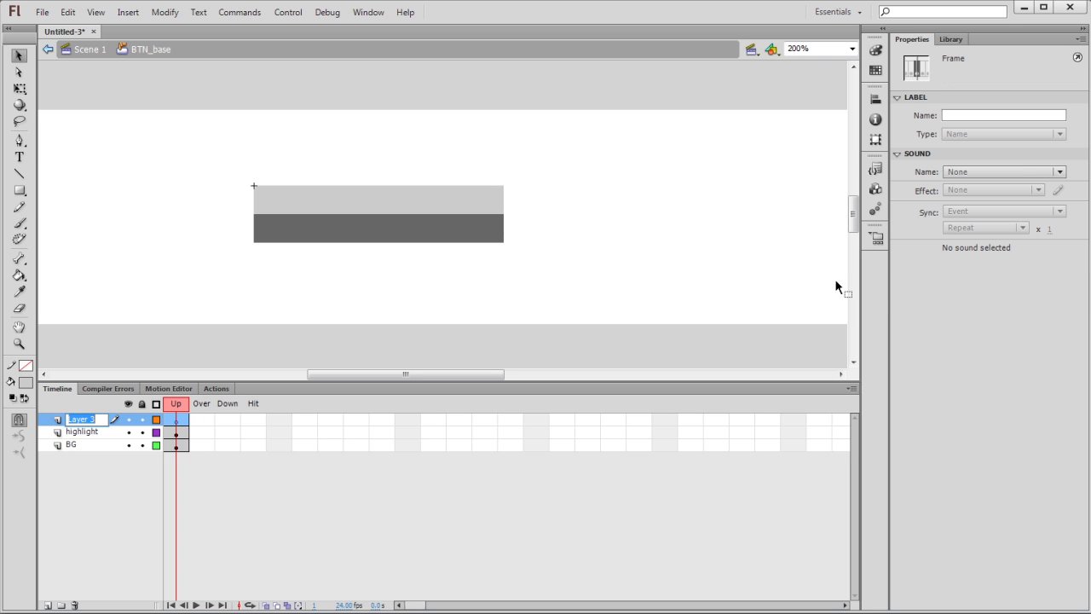
type("str")
left_click(130, 305)
Outline the dark gray rectangle on the BG layer with a #333333 stroke using the Ink Bottle tool.
left_click(74, 448)
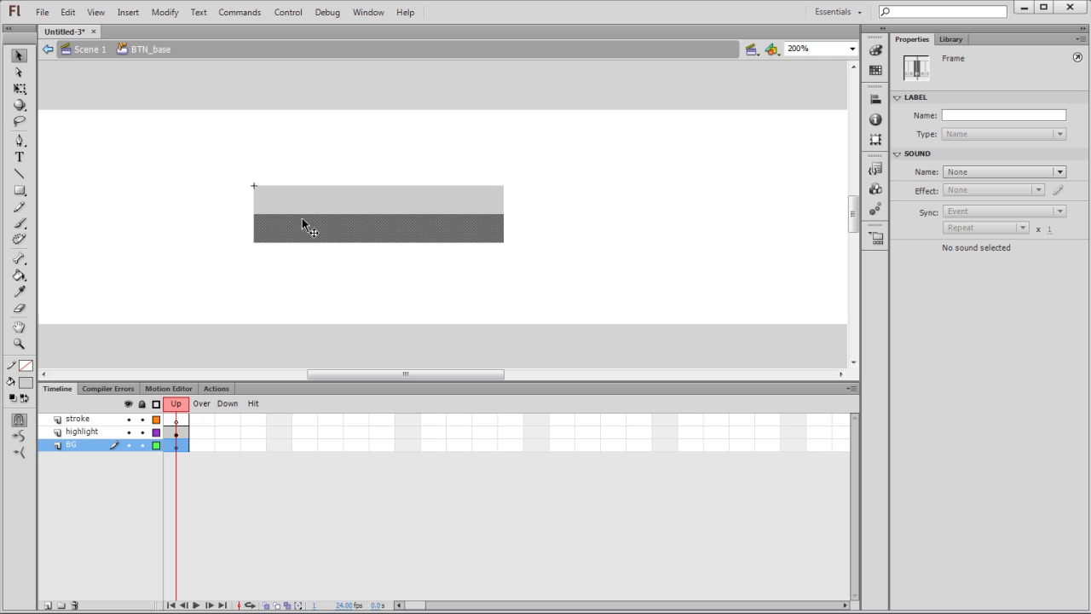
left_click(20, 275)
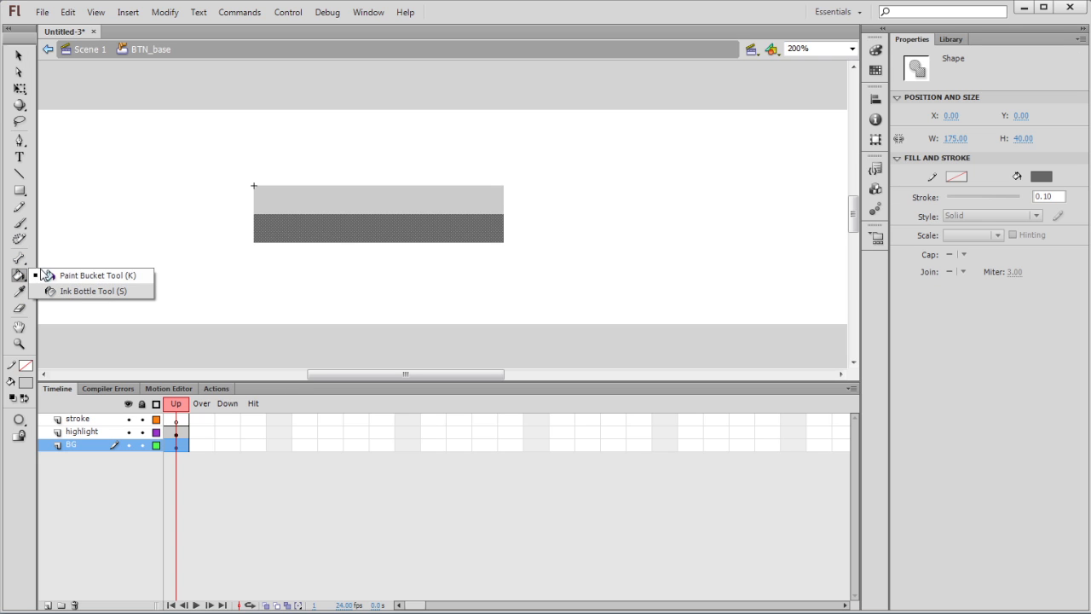
left_click(71, 291)
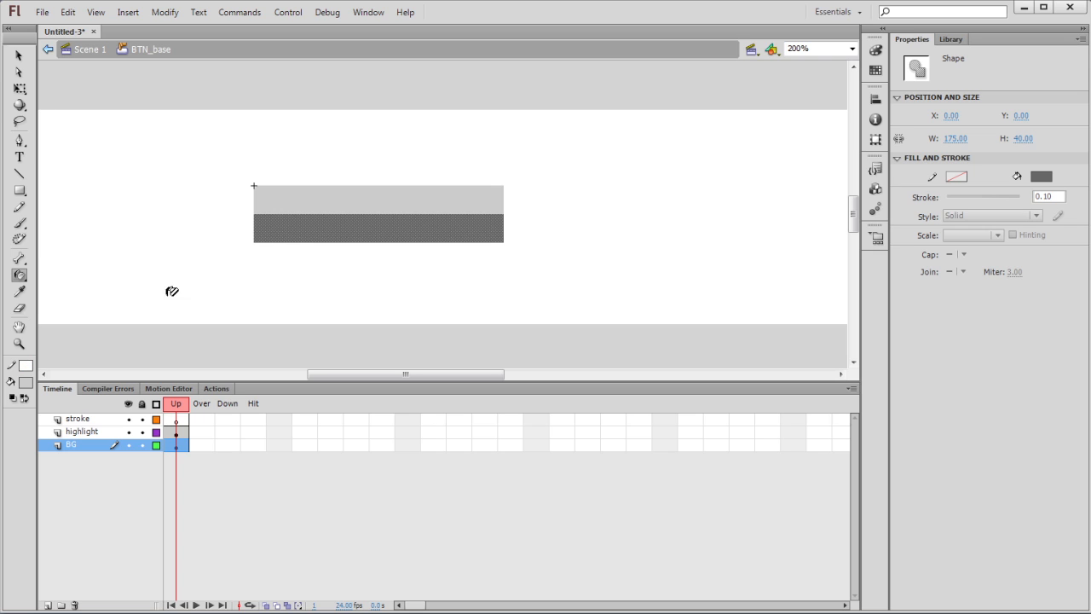
left_click(26, 365)
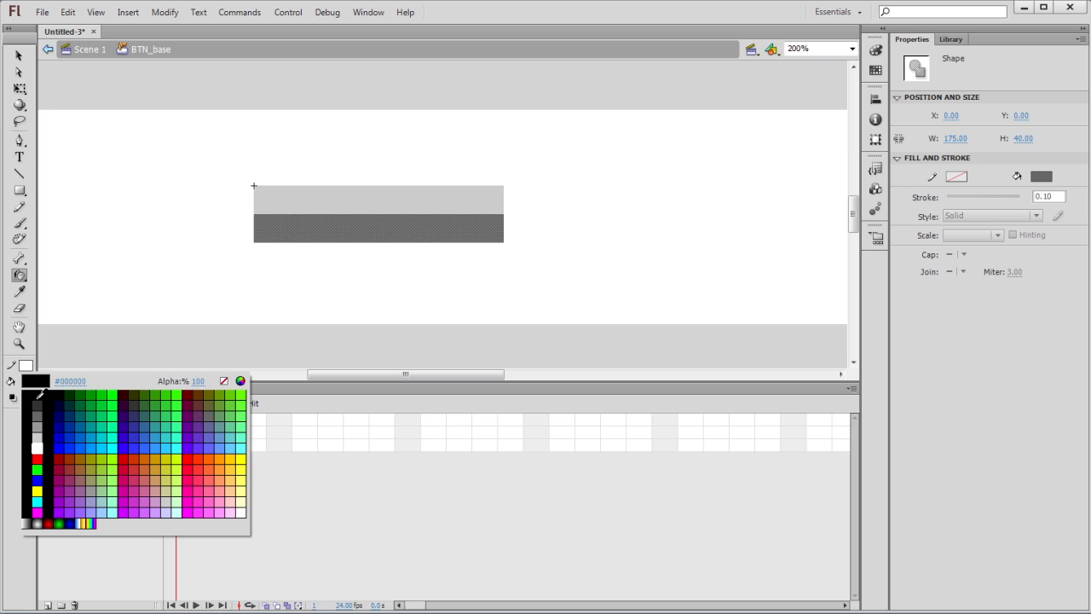
left_click(40, 406)
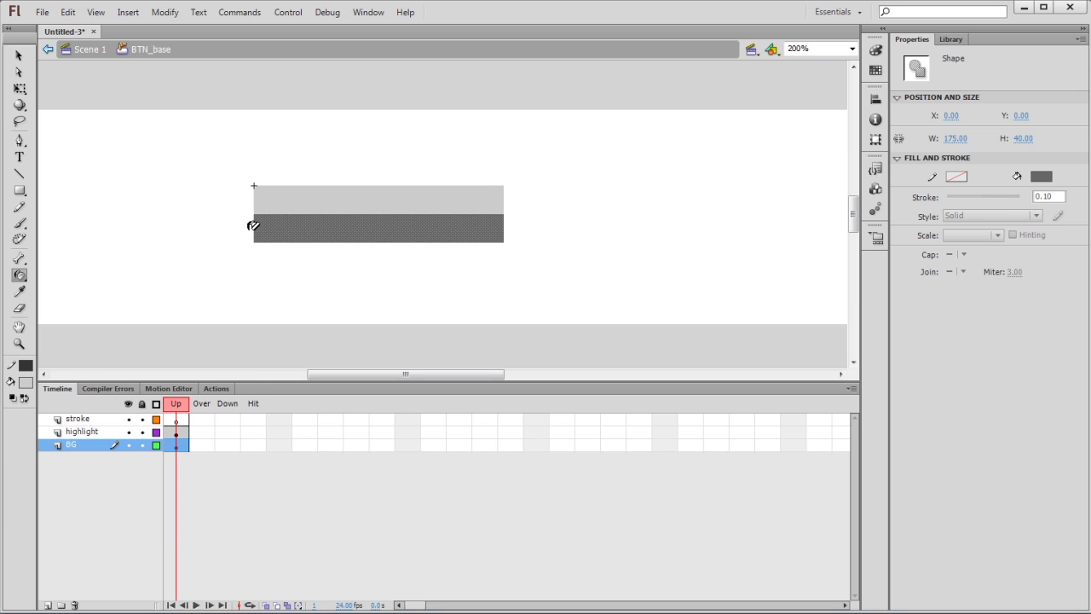
left_click(256, 222)
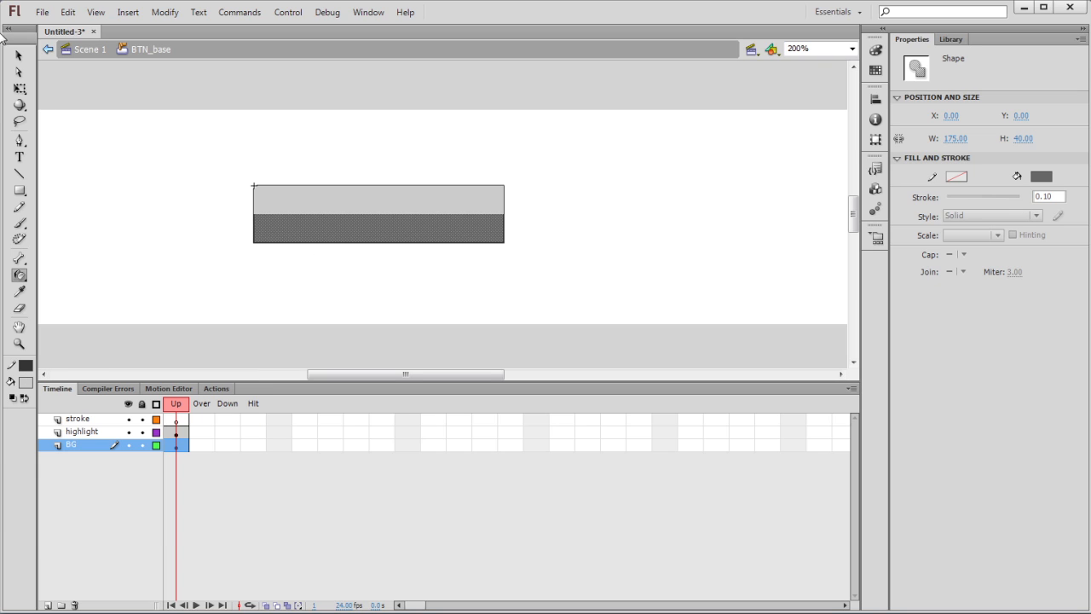
Select the rectangle's entire dark outline on the BG layer and set its stroke thickness to 3.
left_click(19, 55)
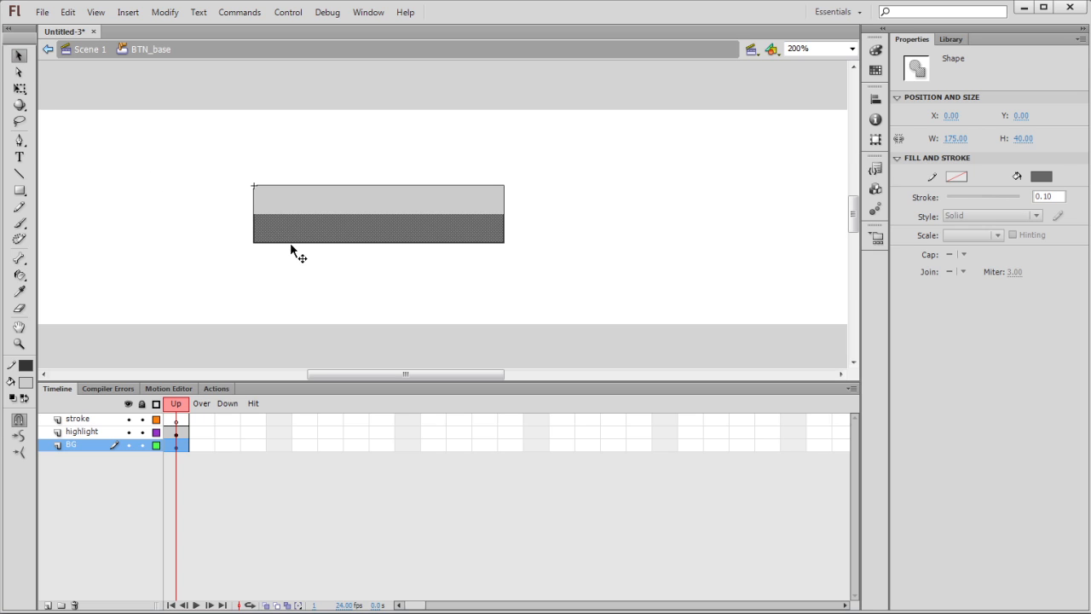
double_click(289, 243)
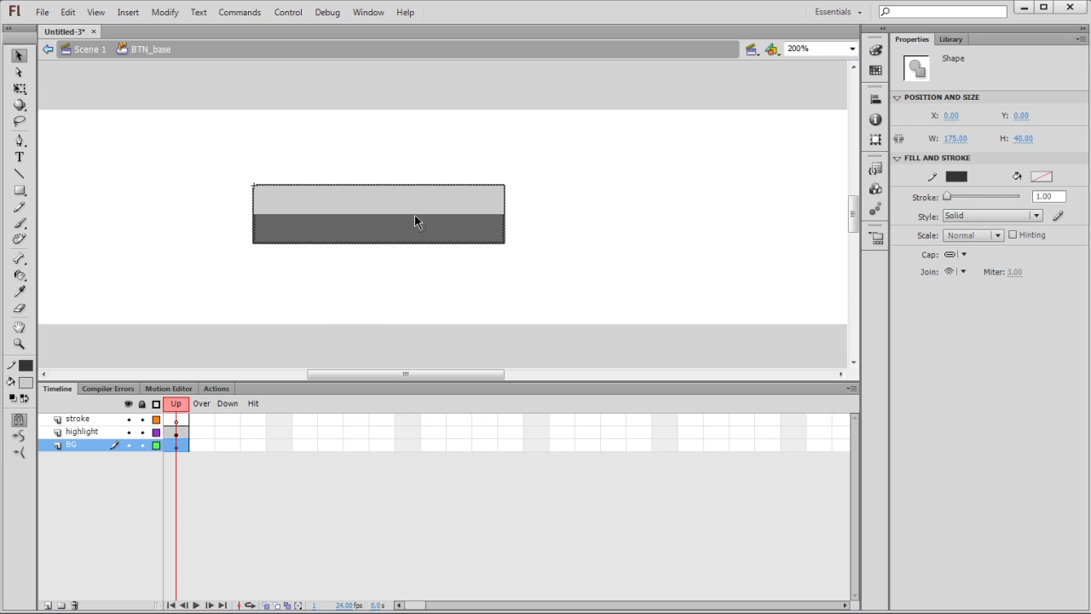
left_click(372, 249)
left_click(373, 243)
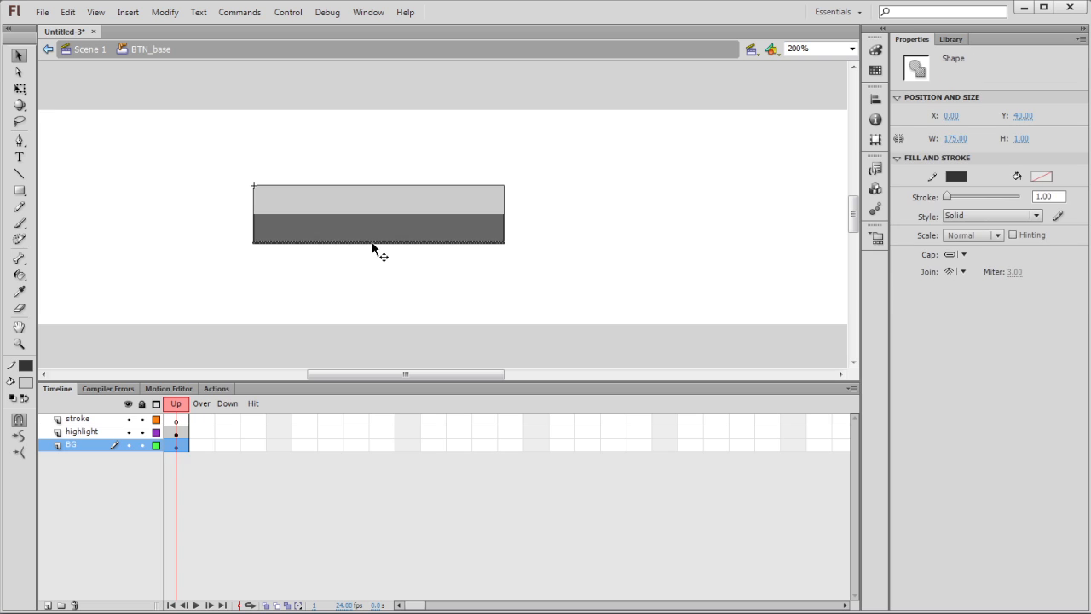
double_click(372, 243)
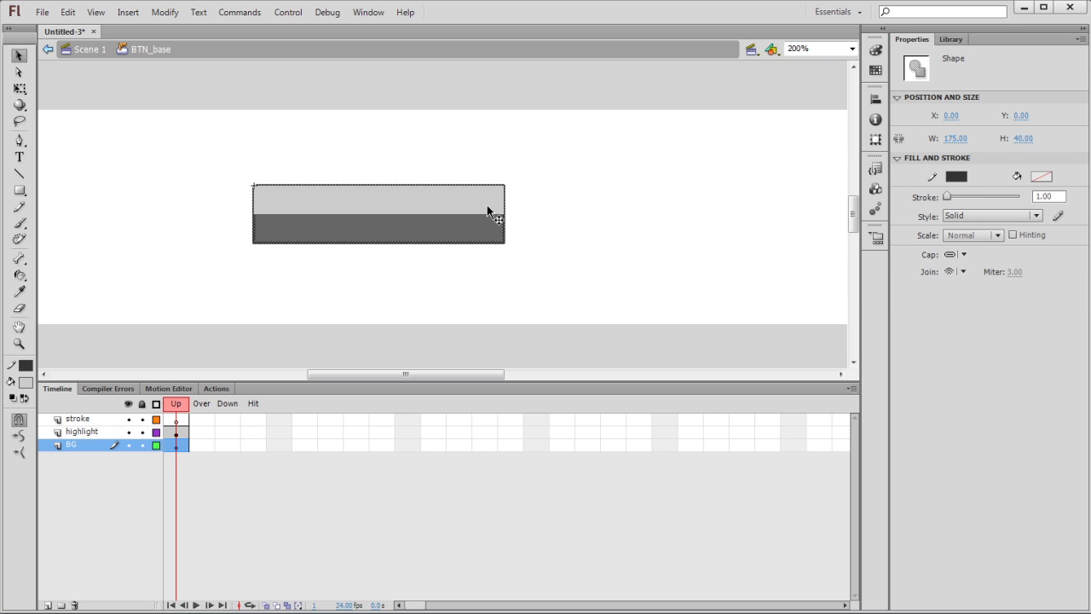
left_click(1055, 195)
type("3")
key("Return")
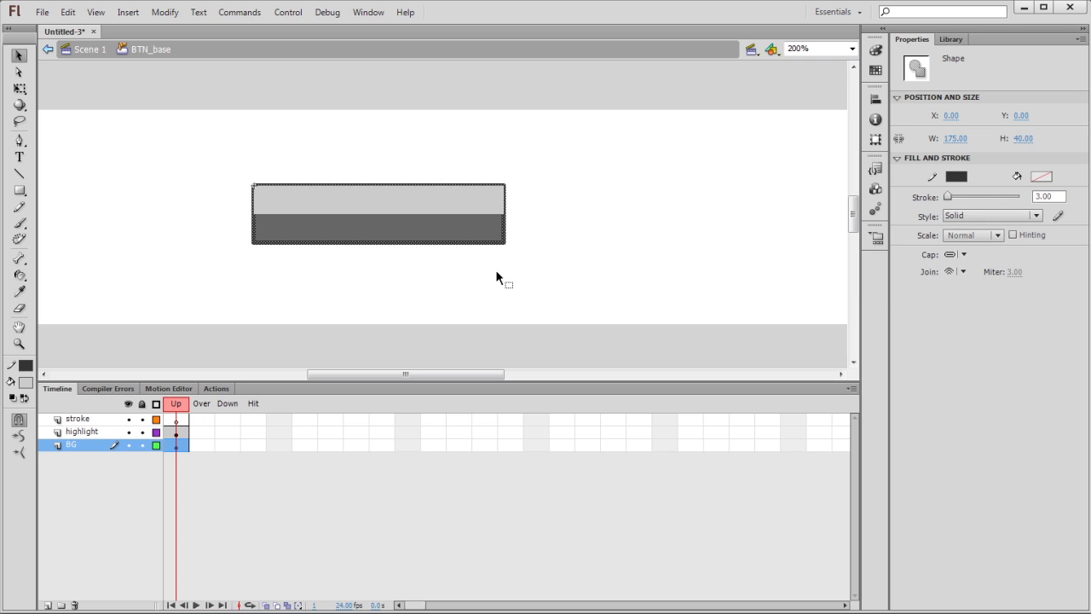
left_click(538, 243)
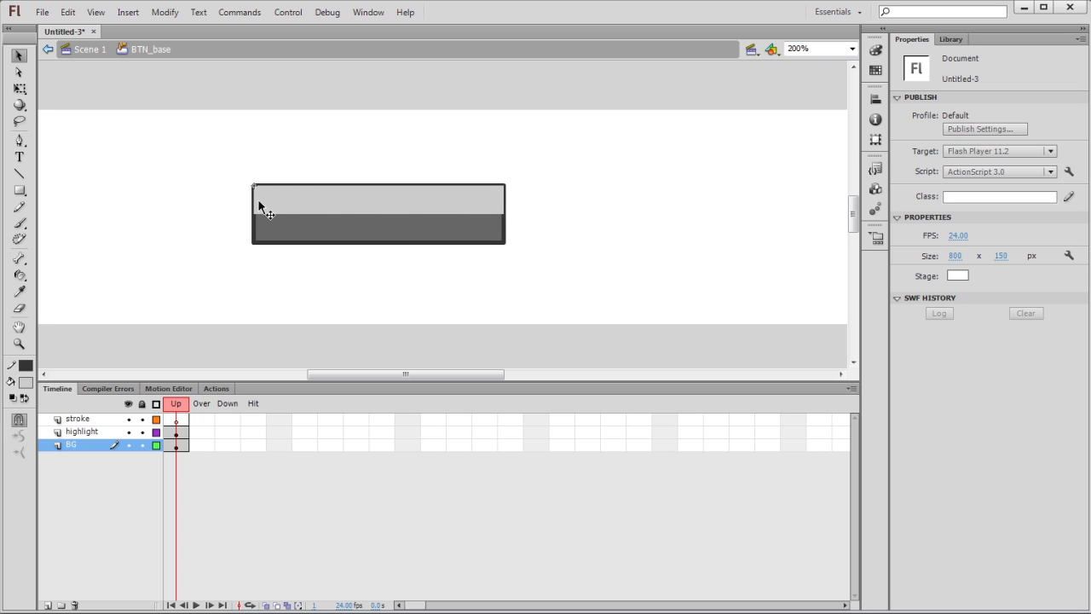
Cut the dark outline from the BG layer and paste it in place on the stroke layer.
double_click(282, 249)
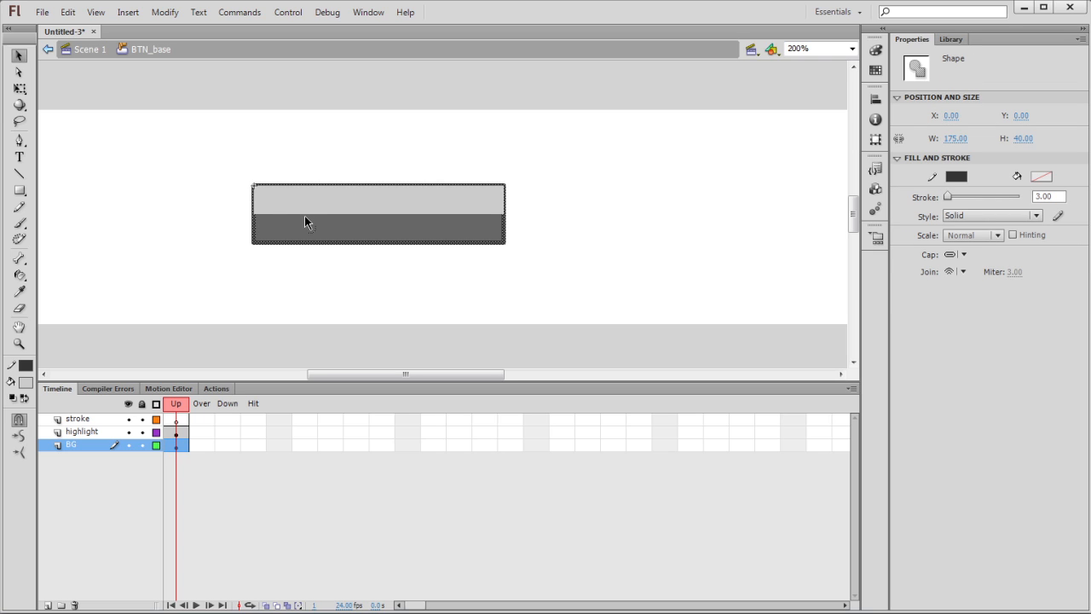
left_click(68, 12)
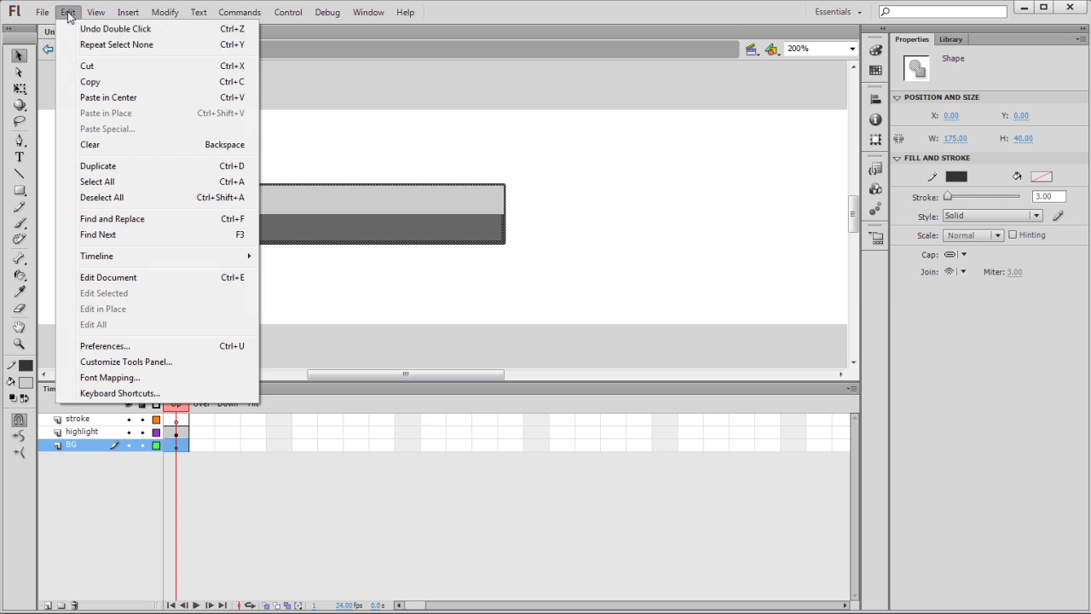
left_click(103, 82)
left_click(229, 201)
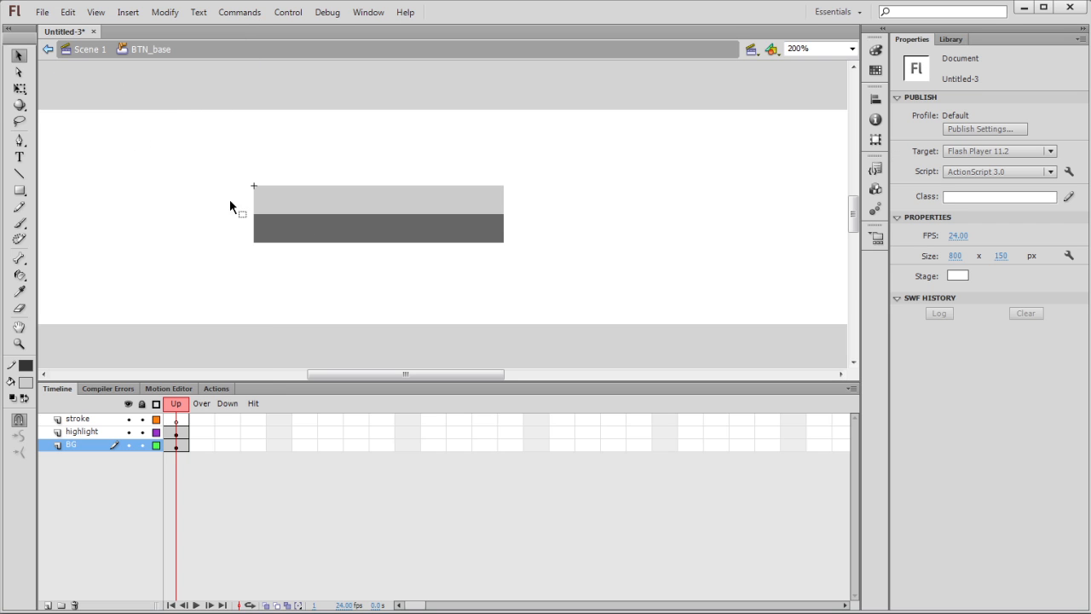
left_click(88, 421)
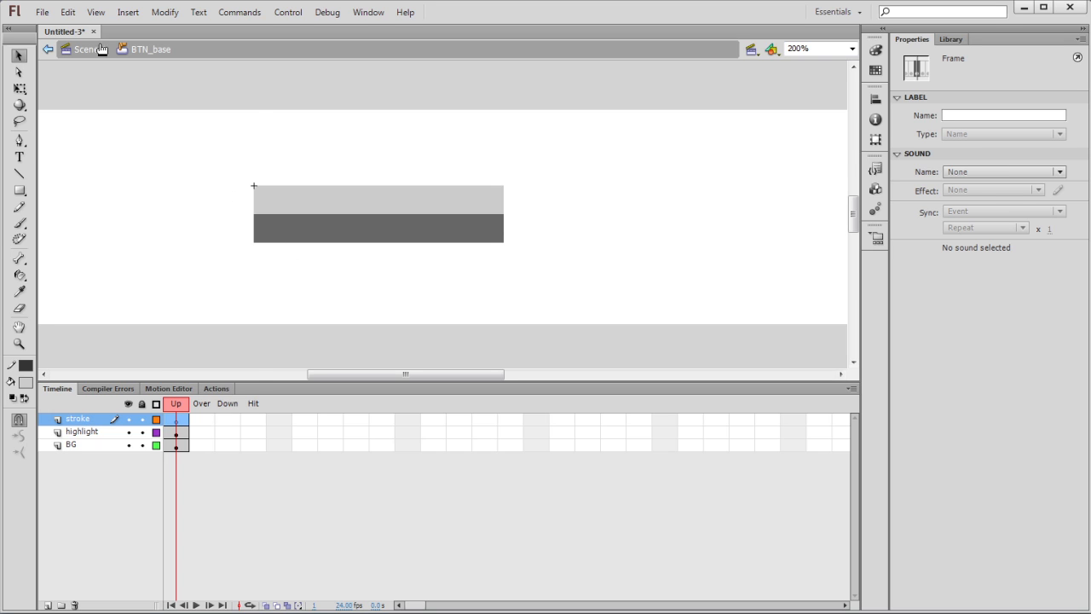
left_click(67, 13)
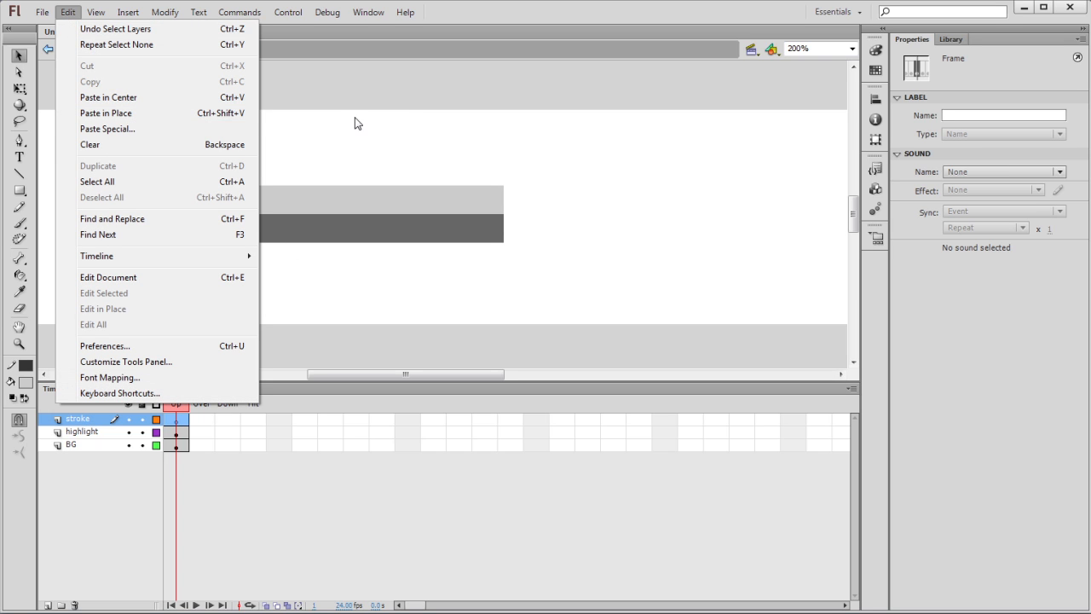
left_click(173, 115)
left_click(524, 298)
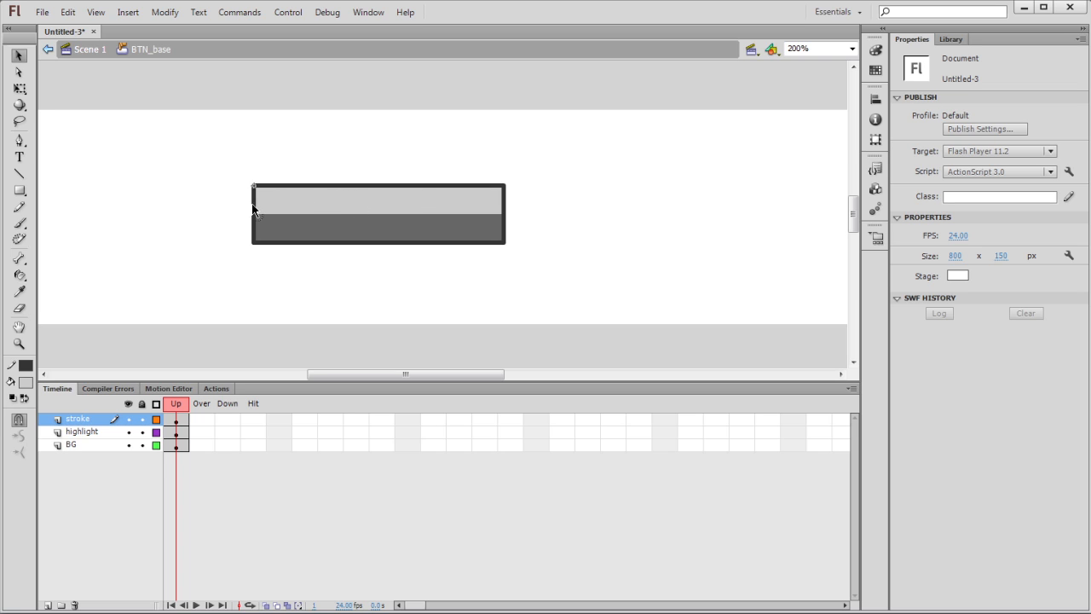
Rename the stroke layer Ostroke.
double_click(75, 420)
left_click(68, 419)
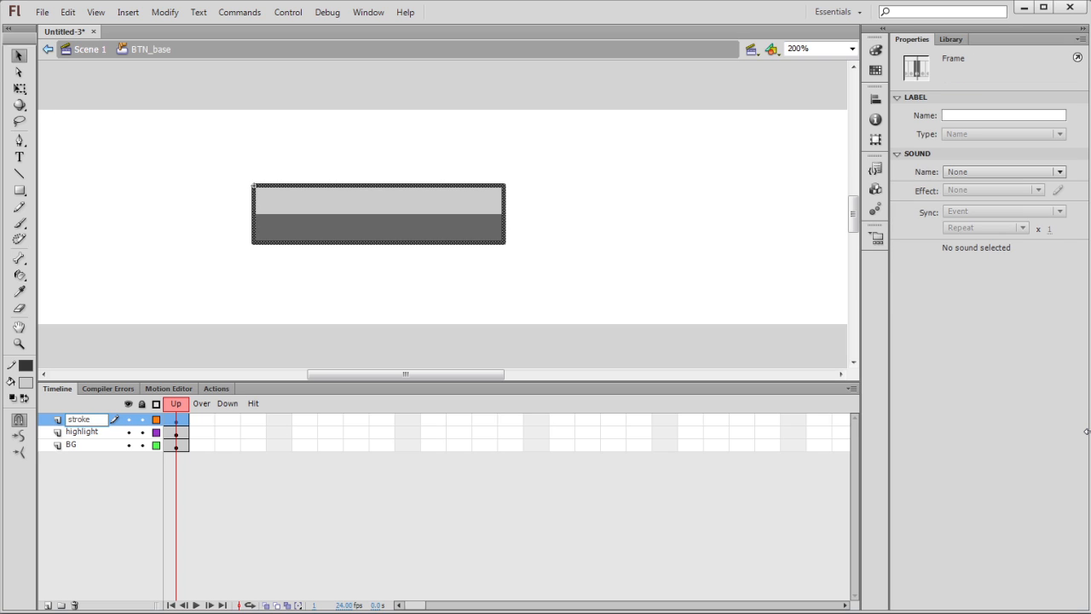
type("C")
Add a layer above Ostroke and name it Istroke.
left_click(48, 605)
double_click(76, 419)
type("l")
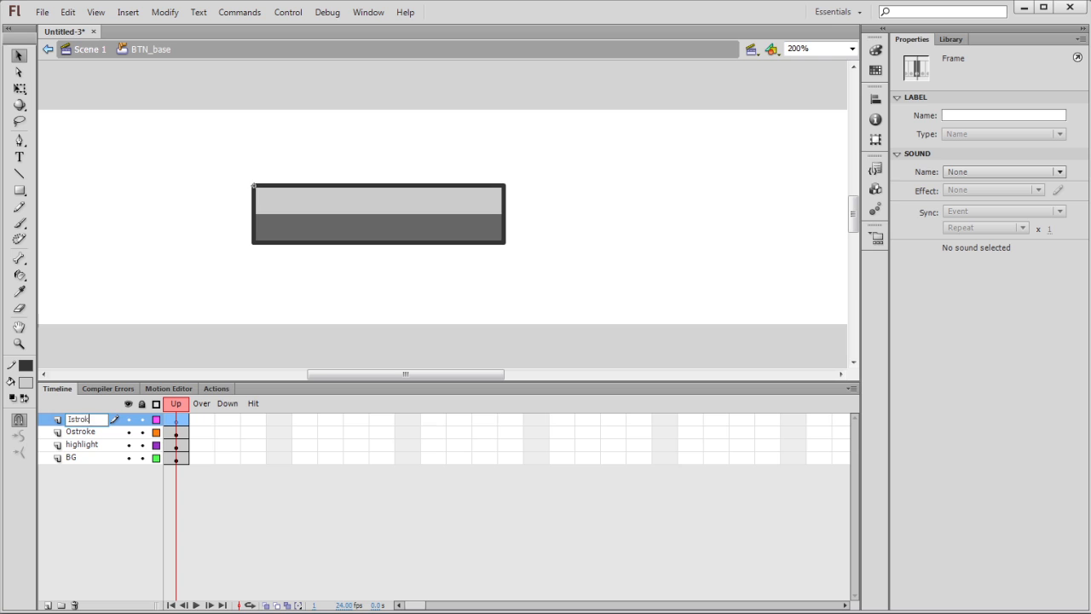
type("stroke")
left_click(142, 298)
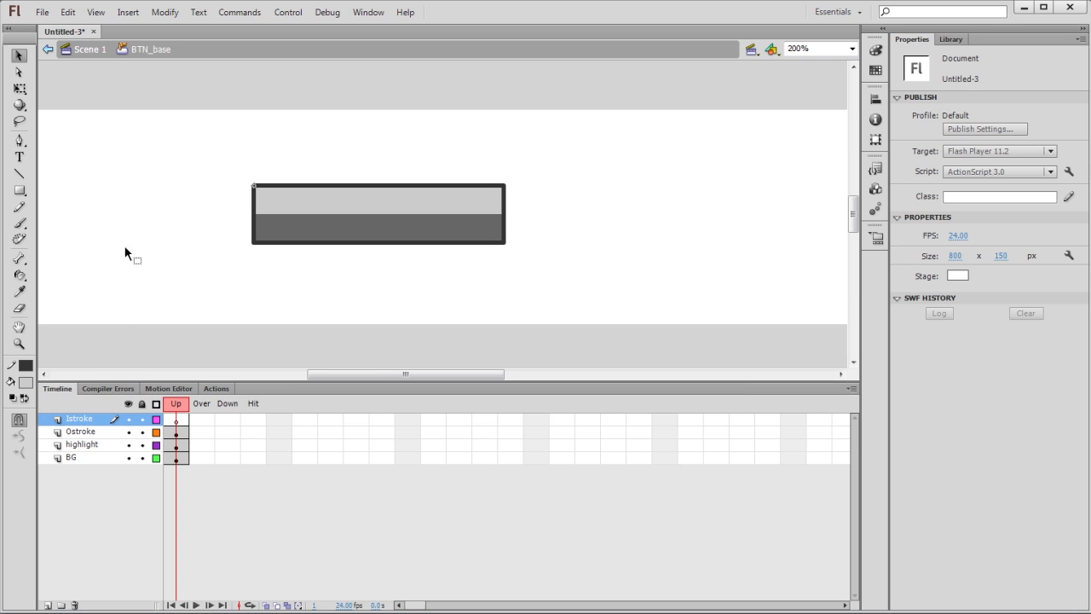
Select the dark gray fill on the BG layer and set the Ink Bottle's stroke color to white.
left_click(325, 229)
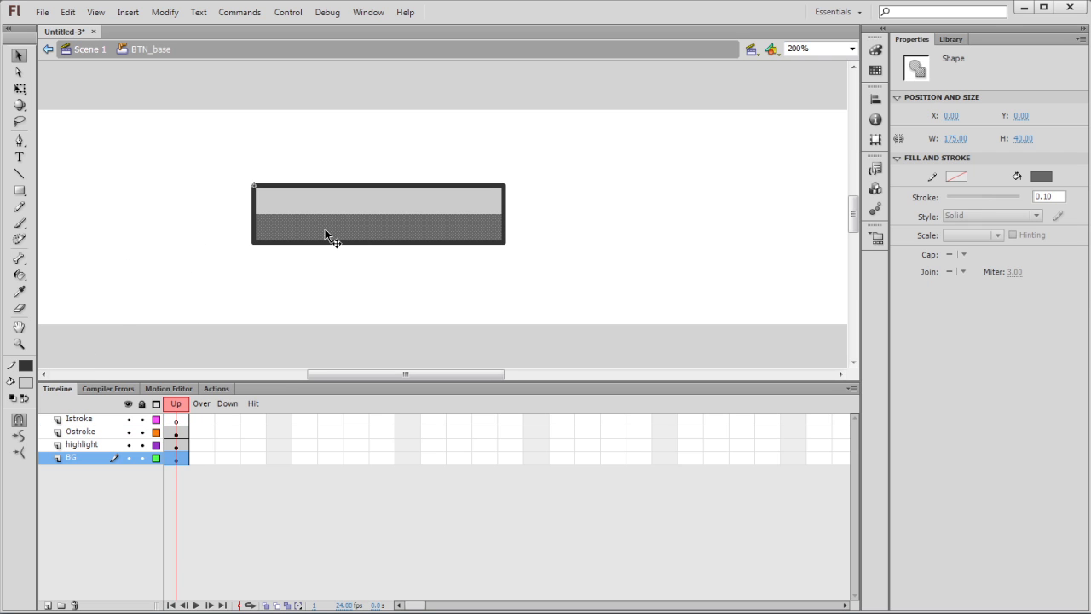
left_click(19, 274)
left_click(26, 383)
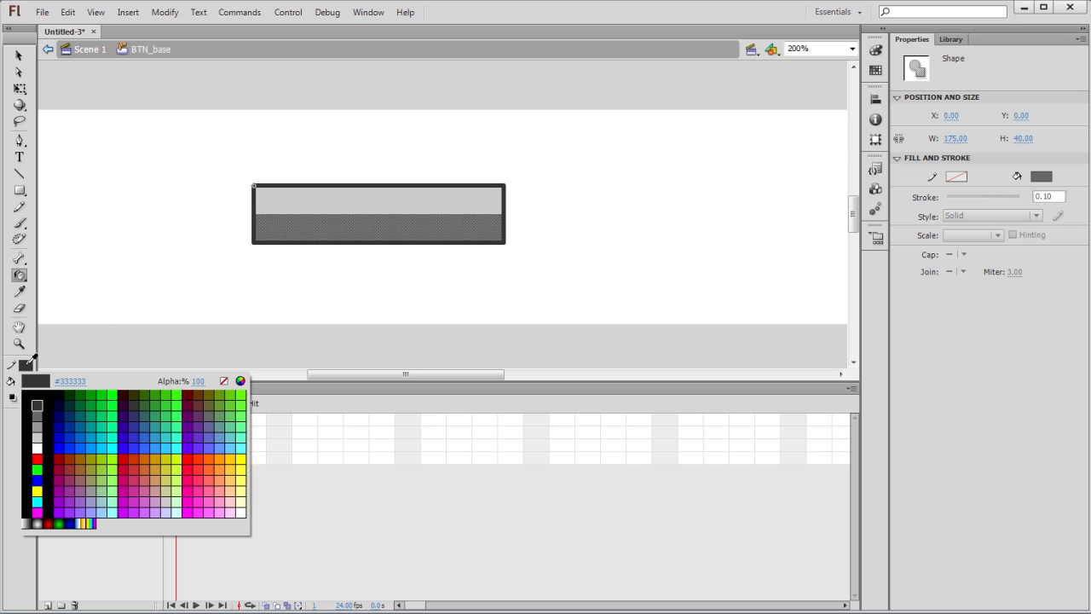
left_click(38, 449)
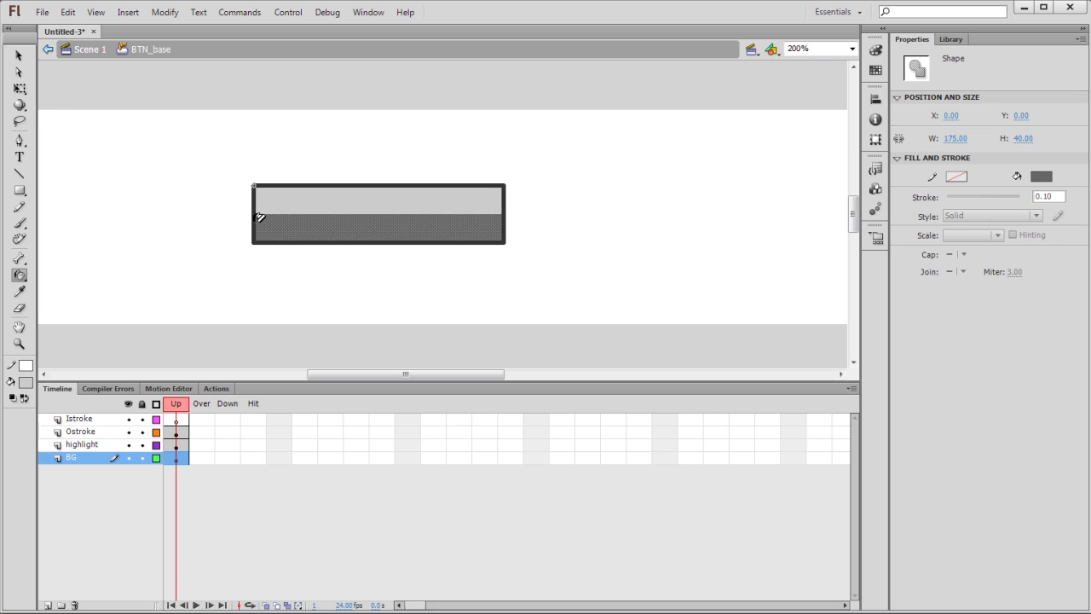
Try to apply a white stroke to the button's edge and set the outline's thickness to 1.
left_click(255, 218)
left_click(18, 56)
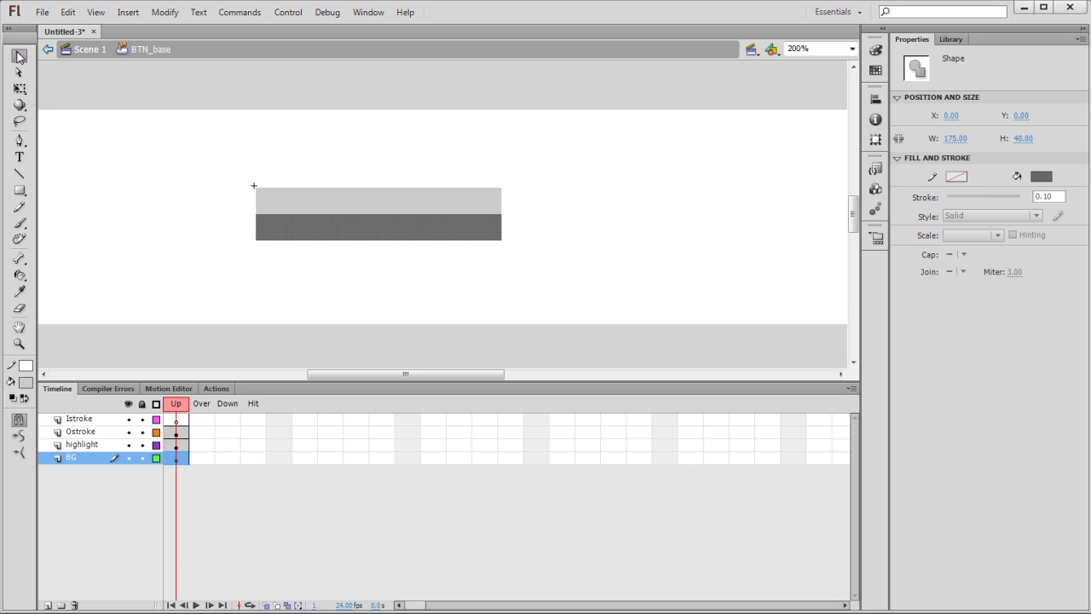
double_click(312, 243)
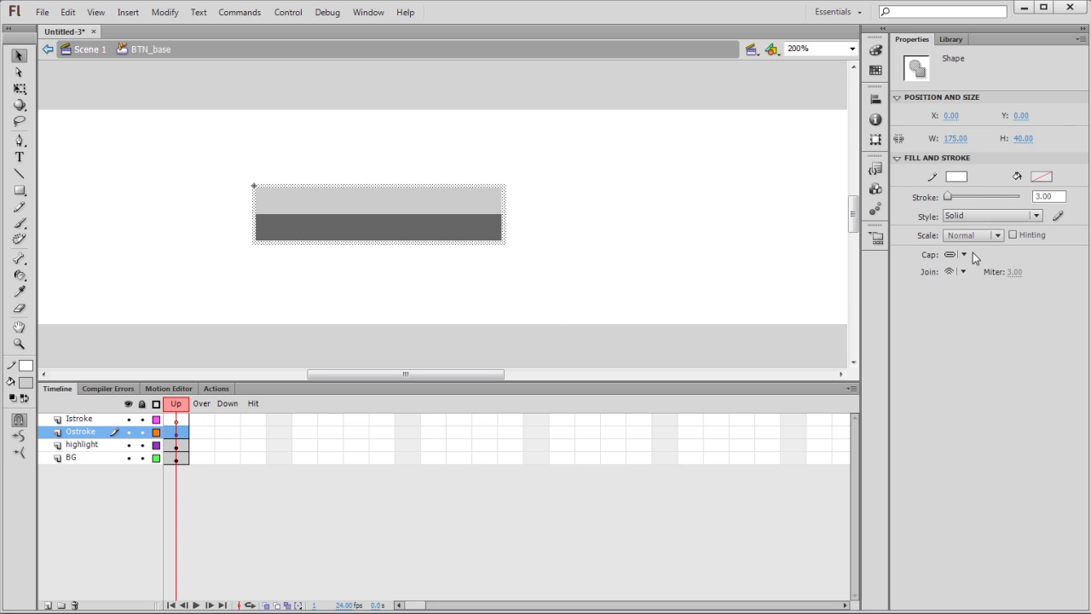
left_click(1061, 196)
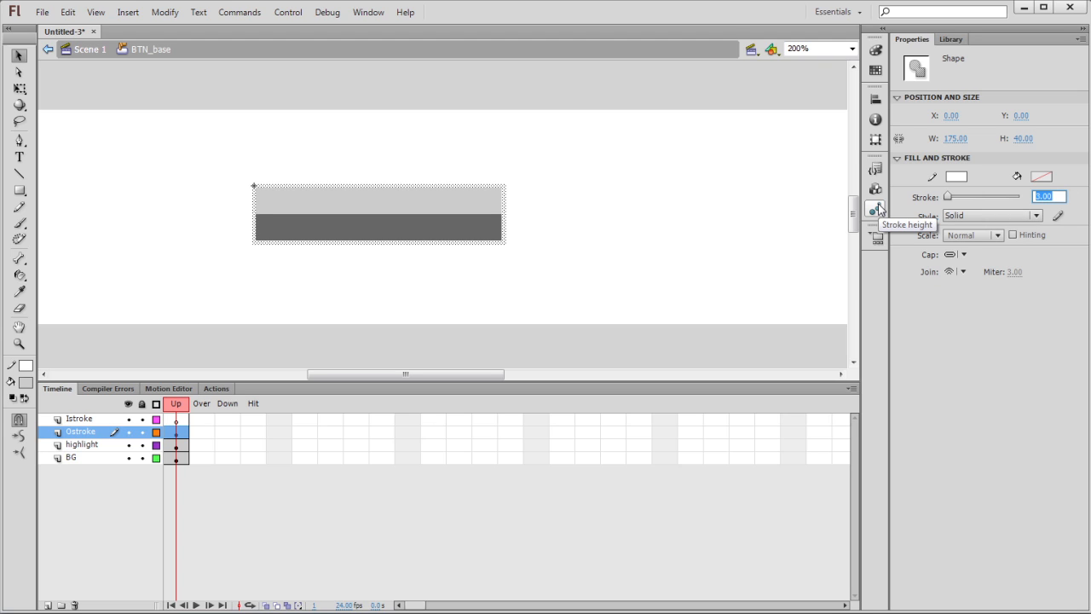
type("1")
key("Return")
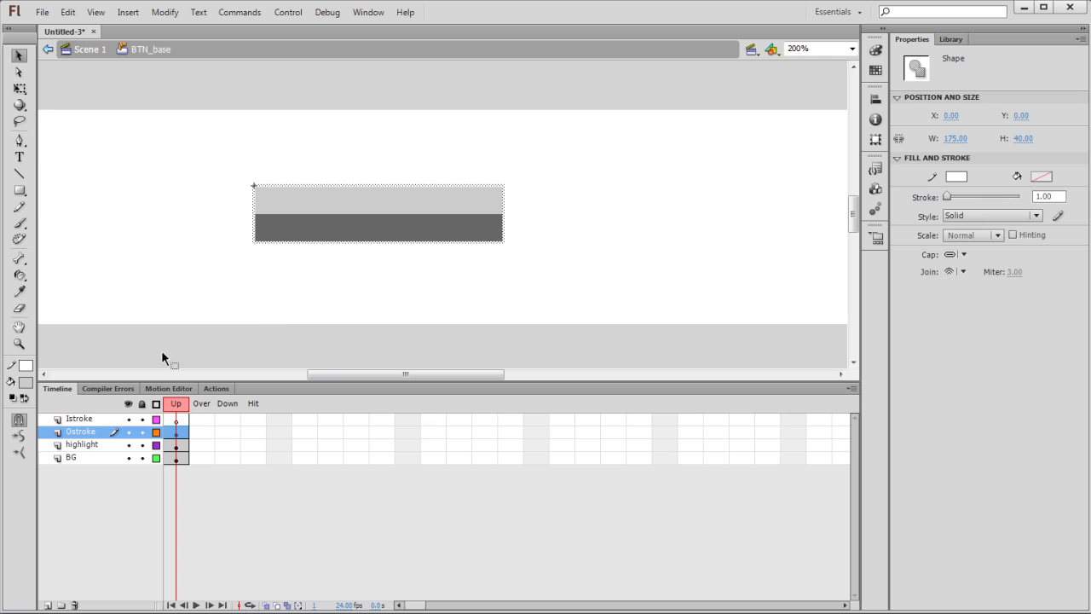
Undo the thickness change and the white recoloring of the button's outer outline.
key("ctrl+z")
key("ctrl+z")
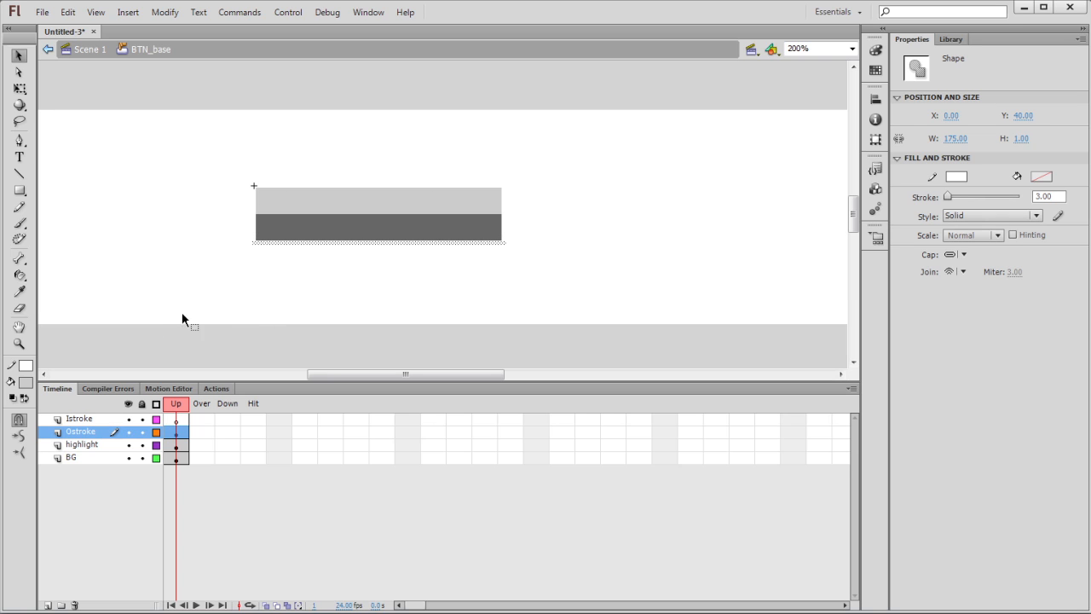
key("ctrl+z")
key("ctrl+z")
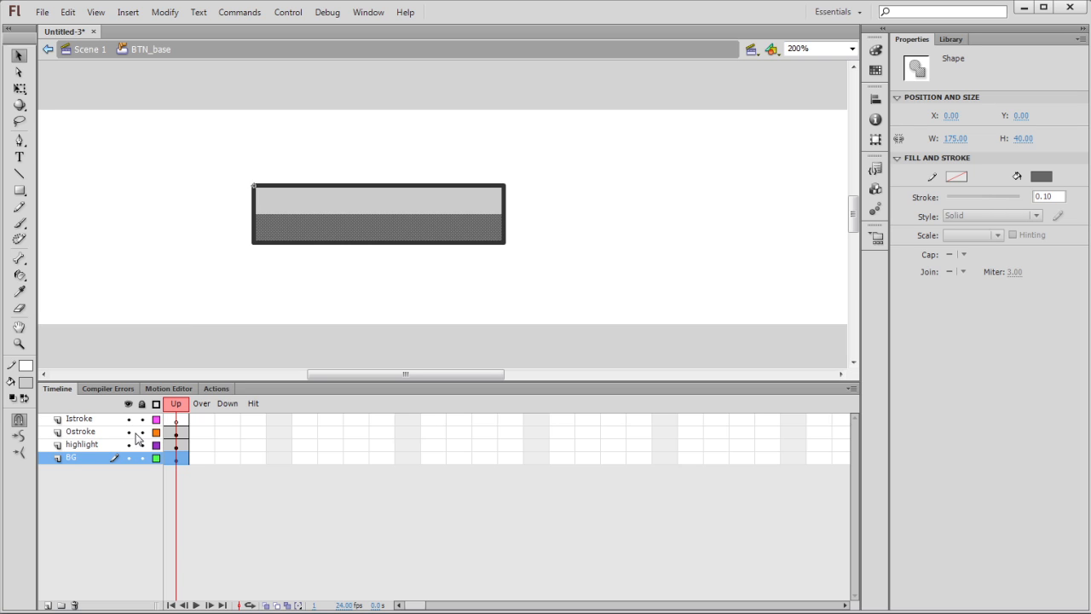
Lock the Istroke, Ostroke and highlight layers, leaving only BG editable.
left_click_drag(143, 418, 142, 443)
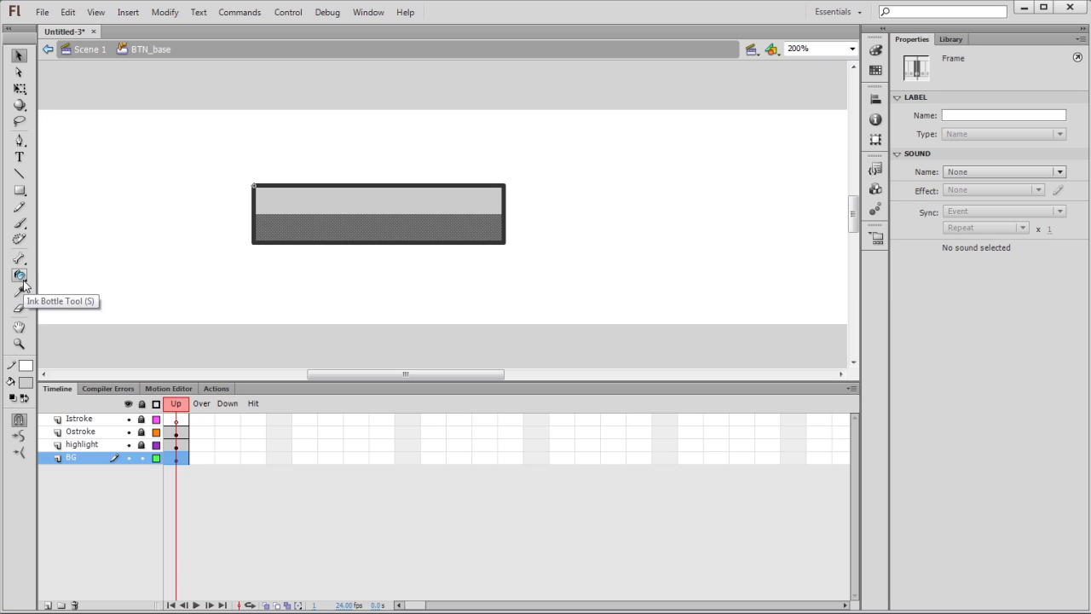
left_click(130, 458)
left_click(129, 459)
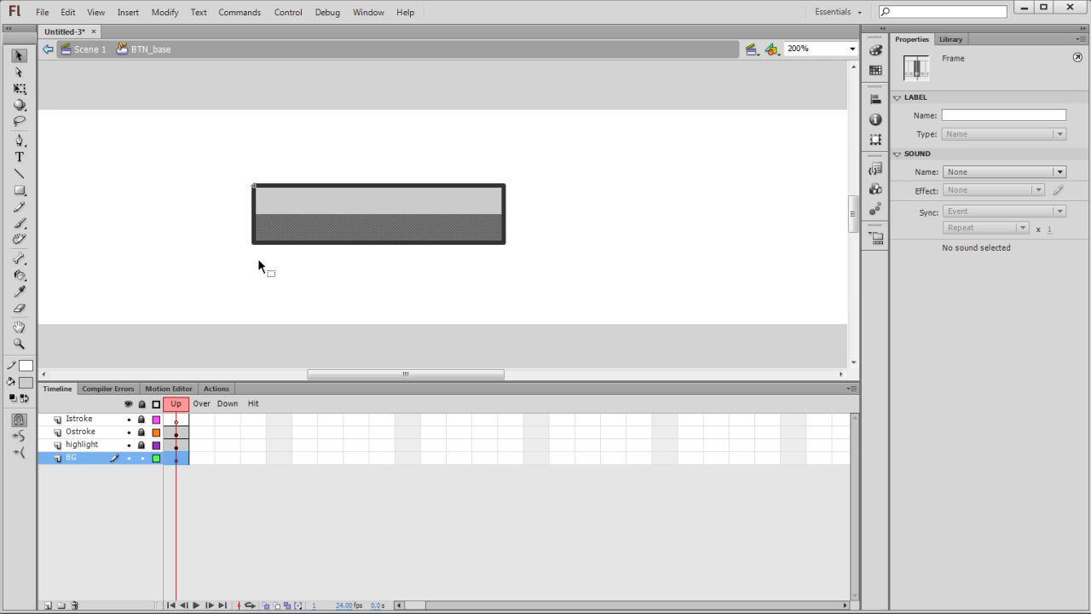
Hide the Istroke, Ostroke and highlight layers and outline the BG rectangle in white with the Ink Bottle.
left_click(19, 274)
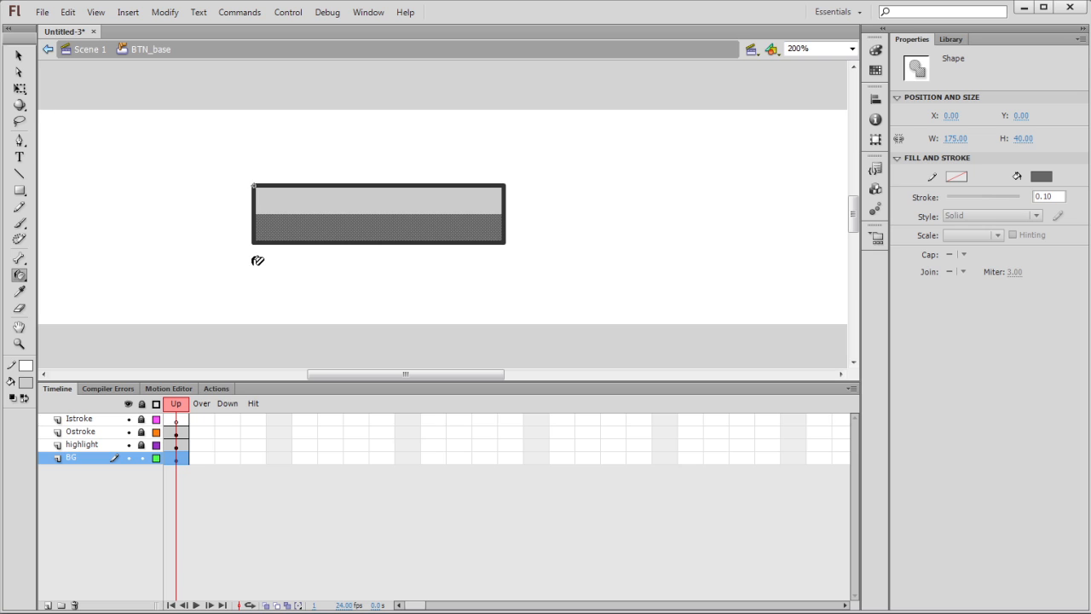
left_click_drag(127, 419, 128, 445)
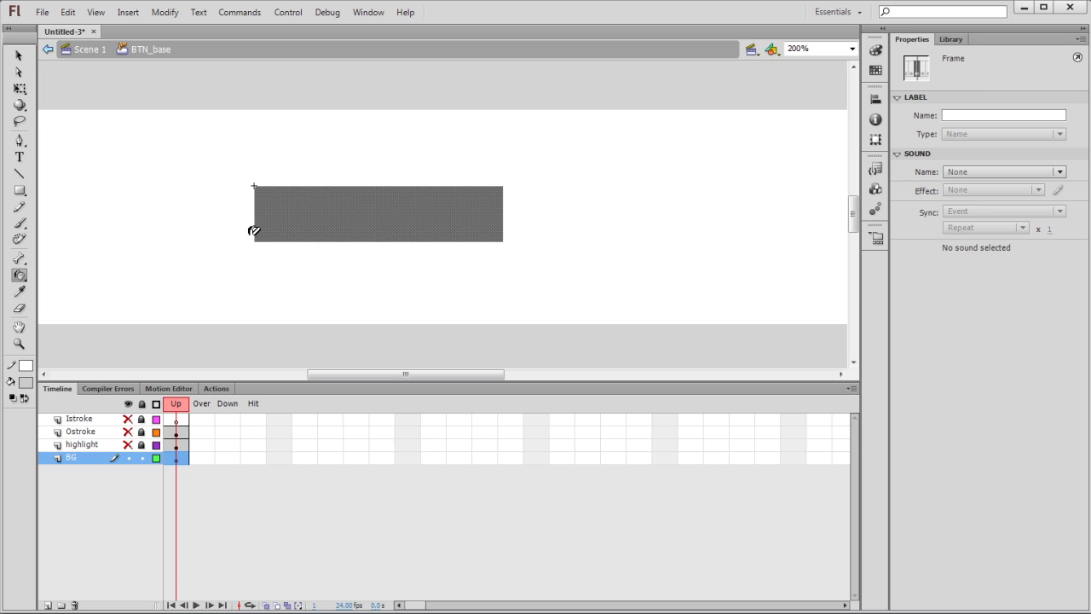
Select the entire white outline of the BG rectangle and cut it.
left_click(17, 55)
double_click(297, 241)
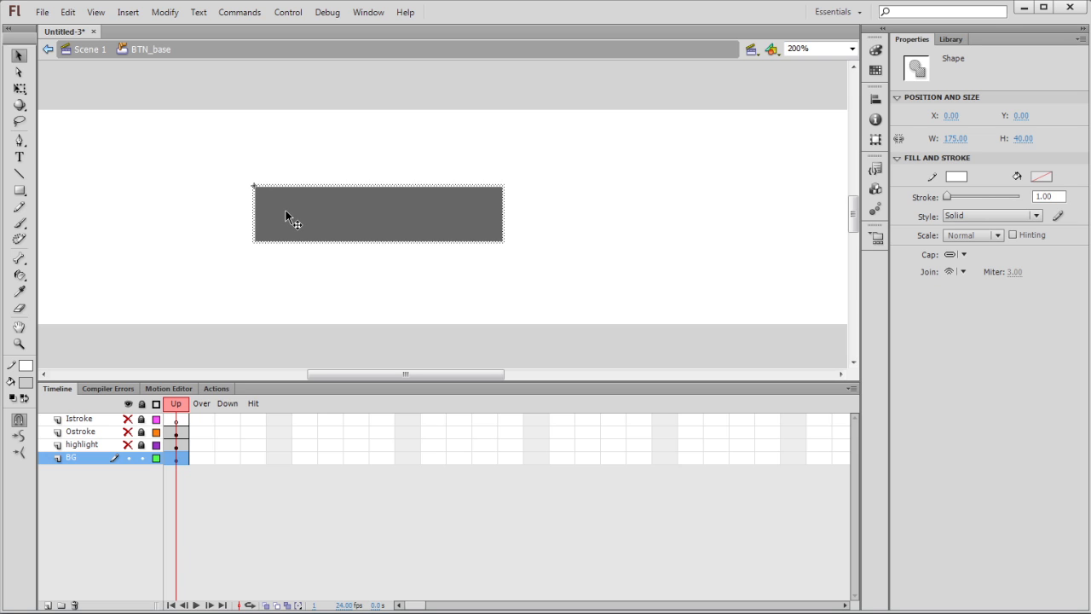
left_click(68, 12)
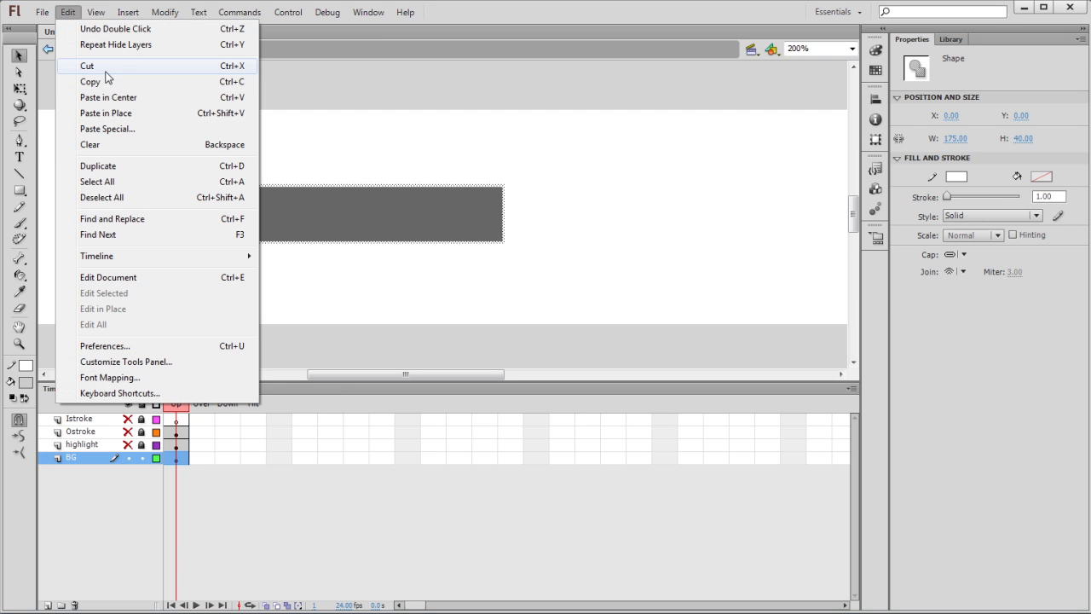
left_click(104, 68)
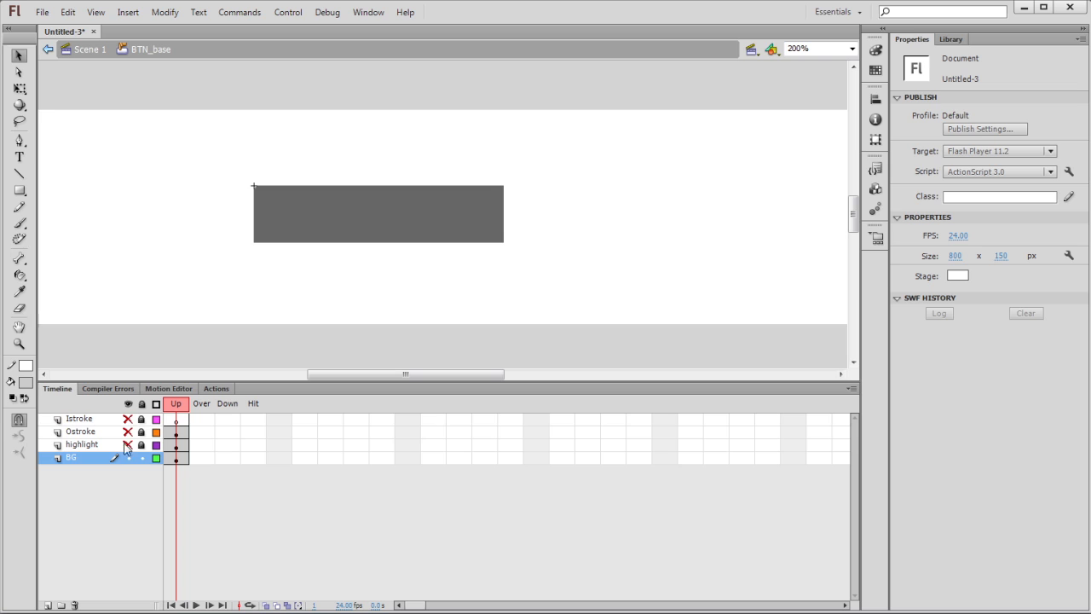
Show all layers again, lock everything except Istroke, and make Istroke the active layer.
left_click_drag(127, 421, 126, 460)
left_click_drag(142, 419, 140, 461)
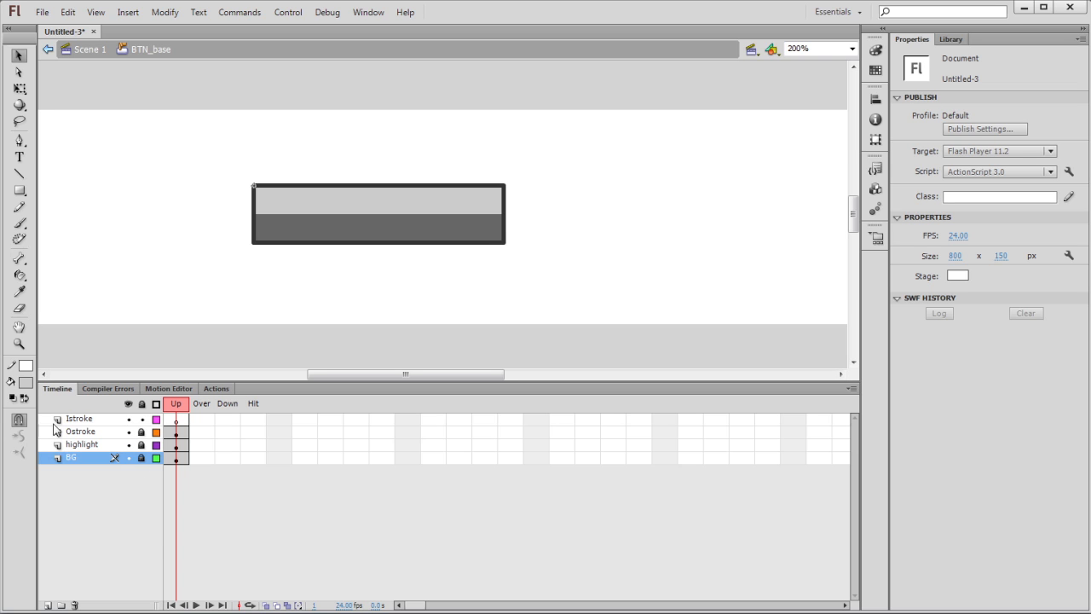
left_click(94, 421)
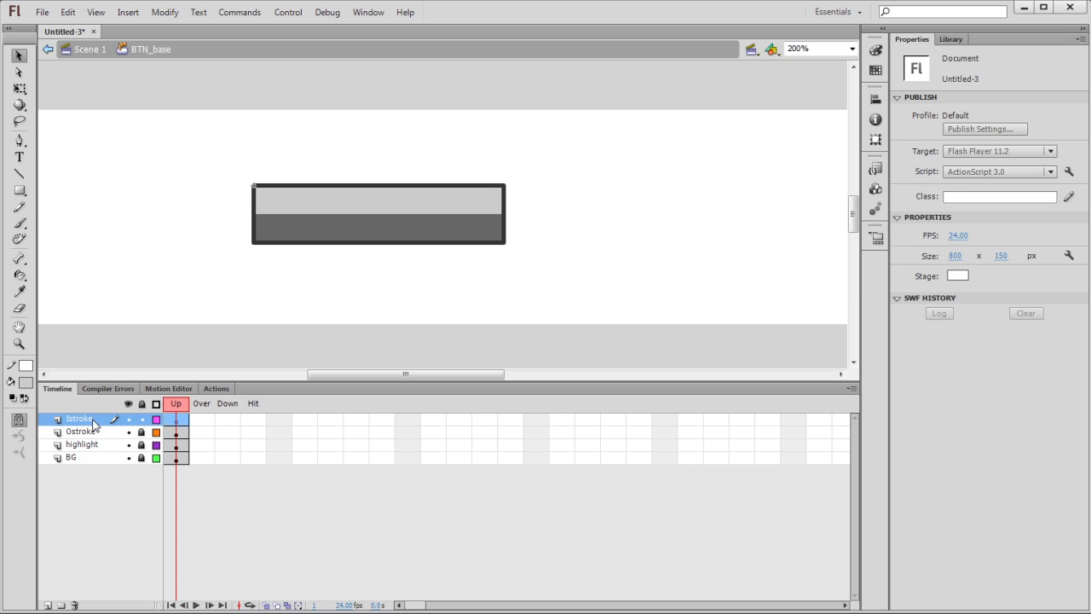
Paste the white outline in place on the Istroke layer and deselect it.
left_click(73, 14)
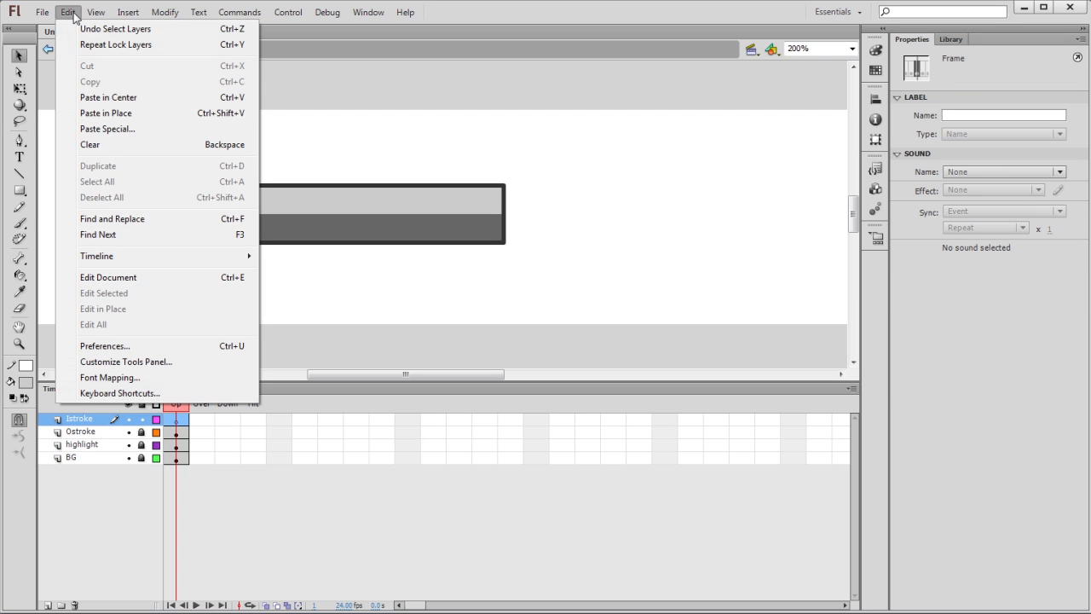
left_click(129, 114)
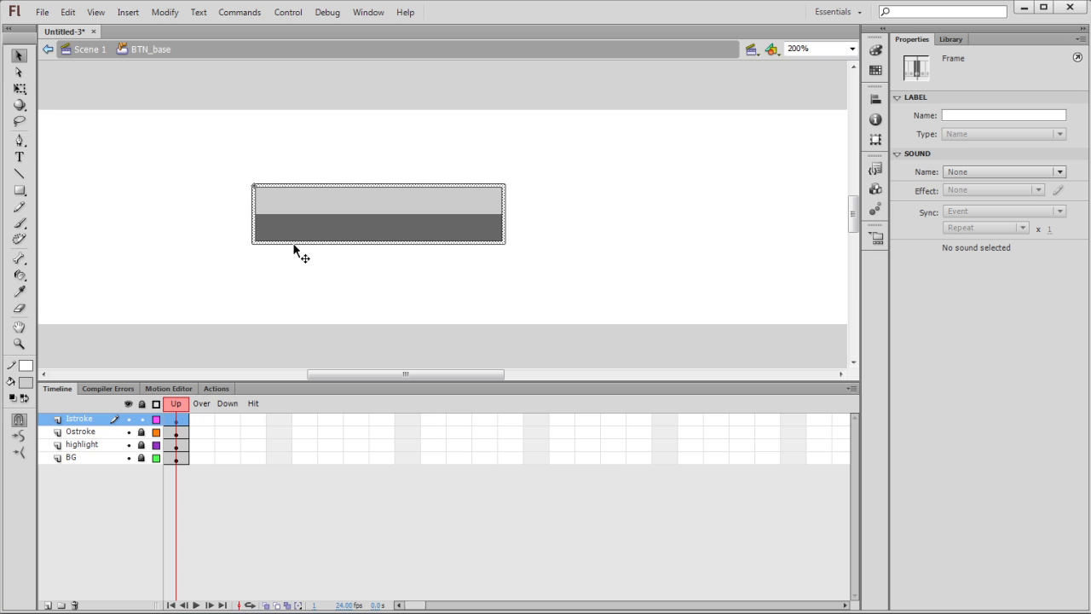
left_click(317, 288)
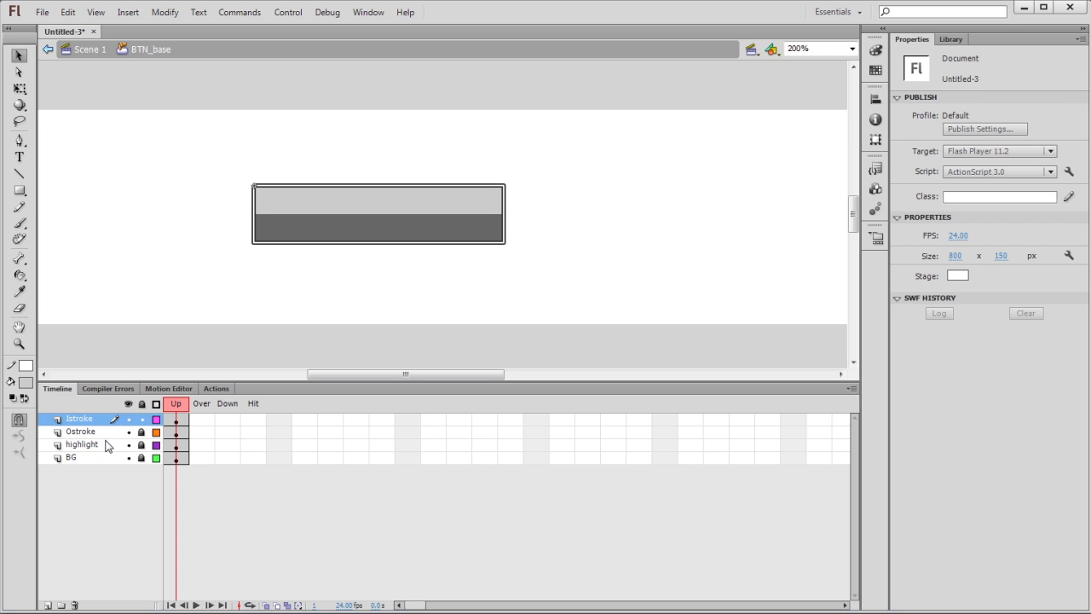
Unlock the Ostroke, highlight and BG layers, and delete the top and bottom segments of the white outline.
left_click_drag(141, 432, 143, 462)
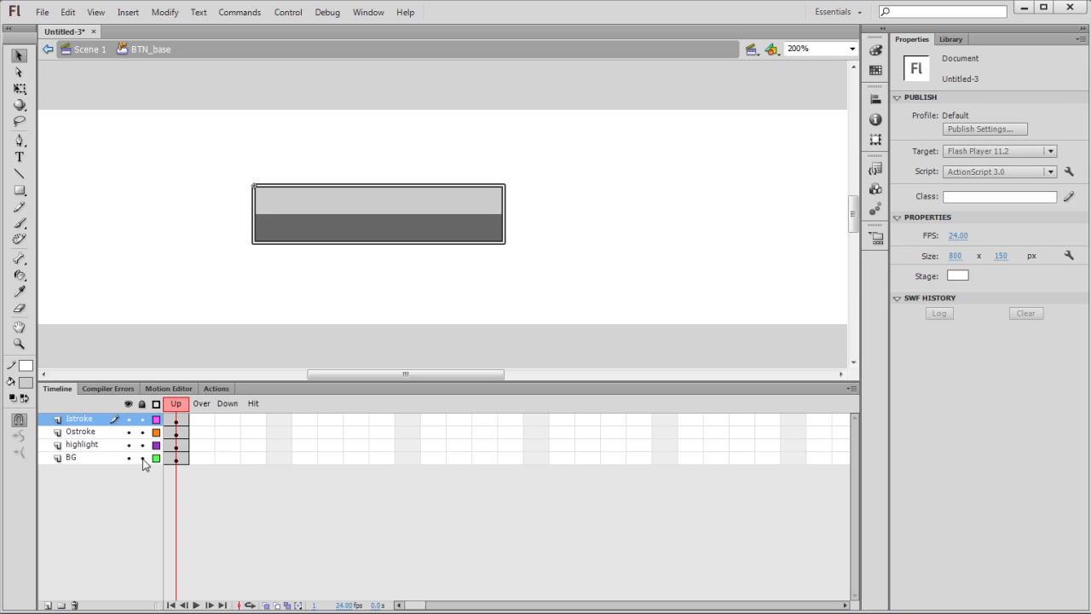
left_click(304, 186)
key("Delete")
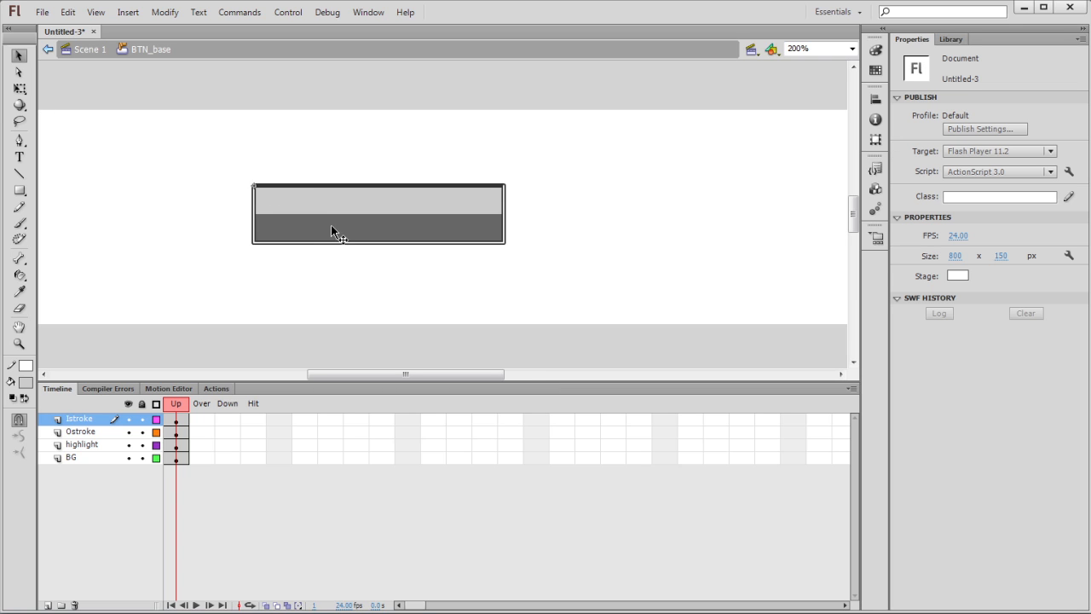
left_click(320, 243)
key("Delete")
Nudge the white side lines inward, the right one to X 174.50 and the left one to X 0.50.
left_click(503, 216)
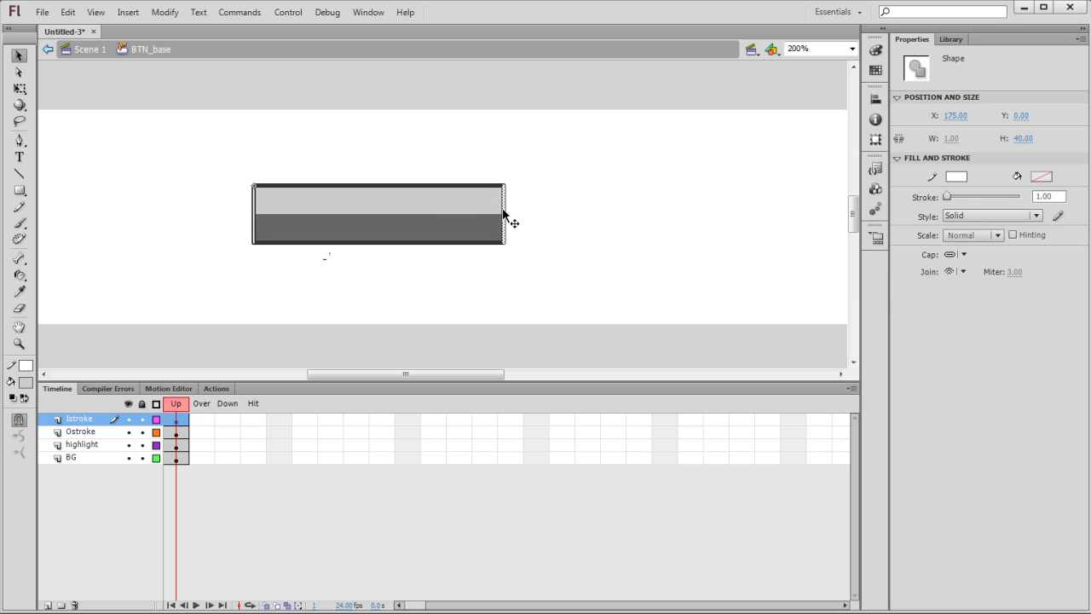
key("Left")
left_click(505, 273)
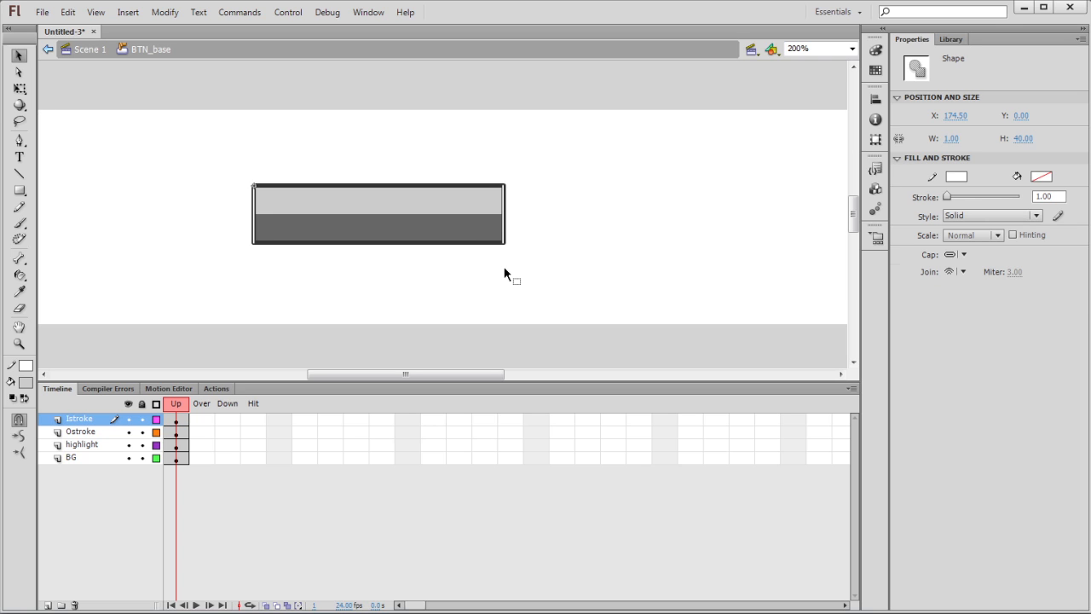
left_click(504, 217)
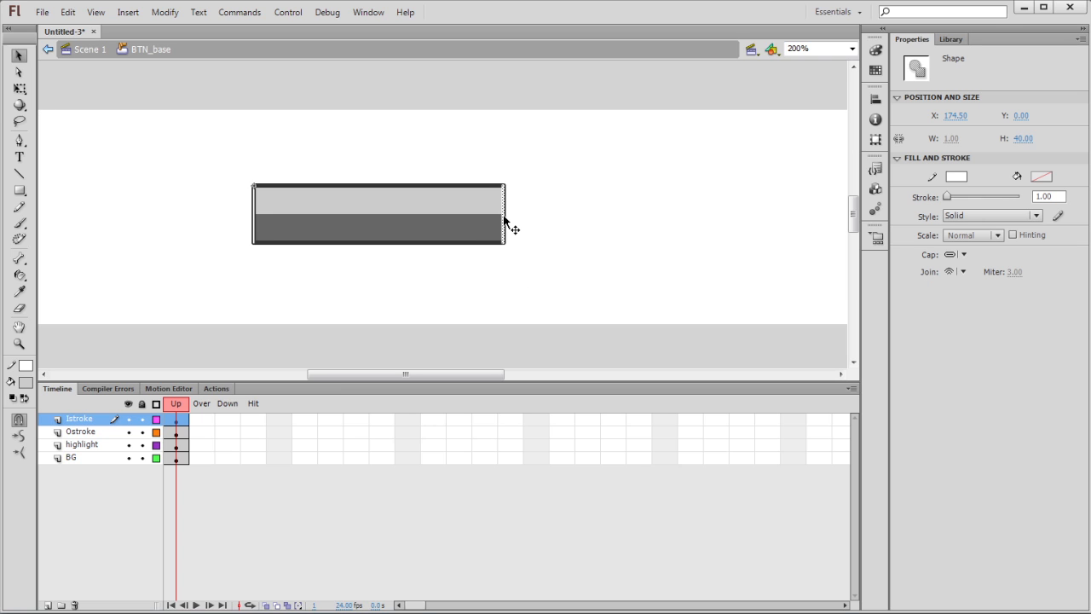
left_click(255, 226)
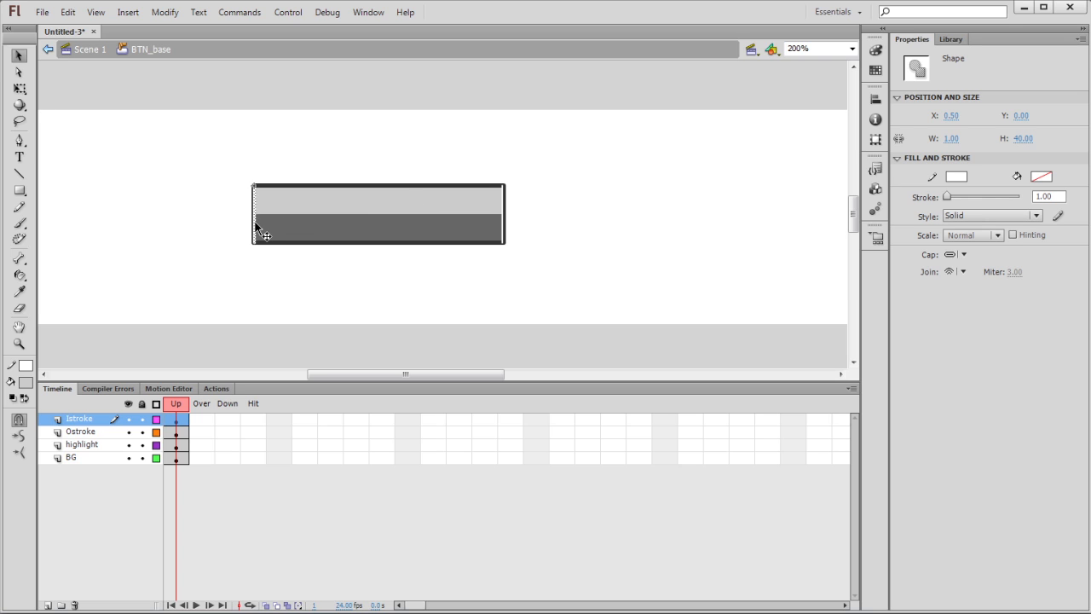
left_click(304, 291)
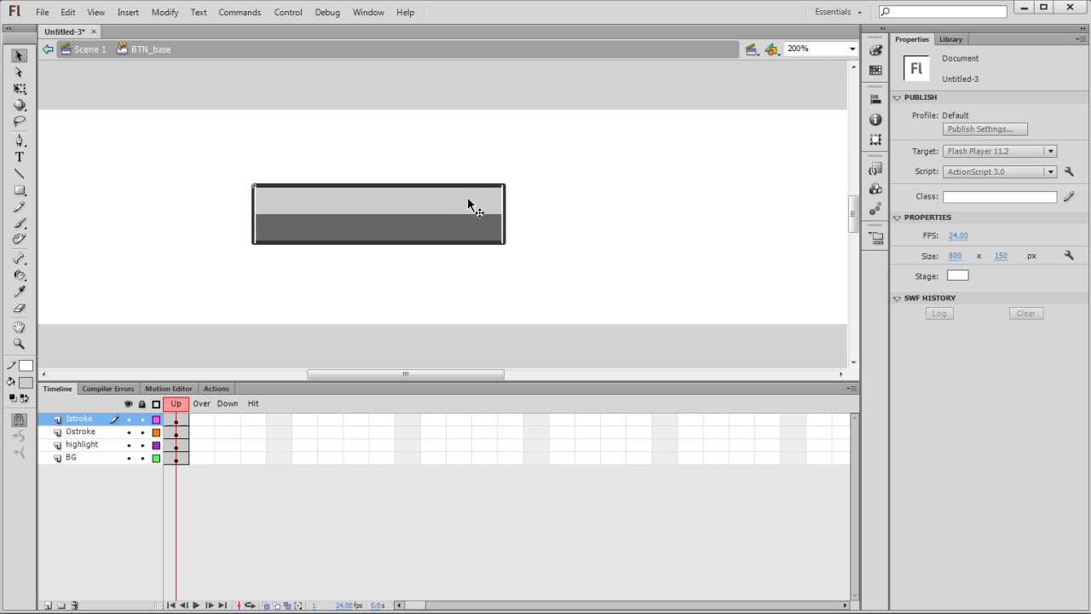
Pull the right edge of the light gray highlight rectangle inward with Free Transform to a width of about 169.
left_click(421, 202)
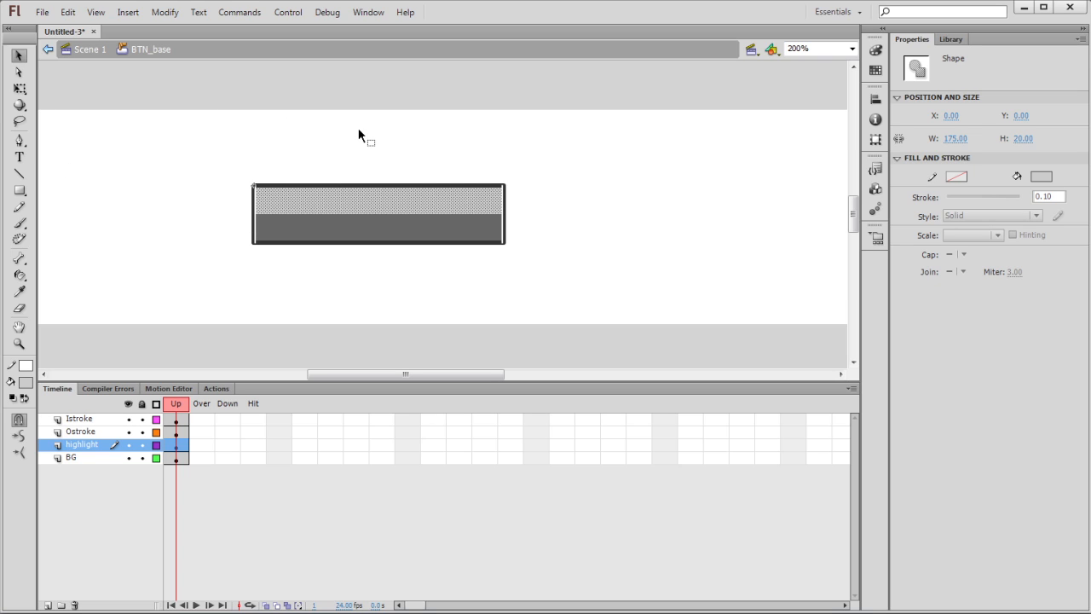
key("ctrl+t")
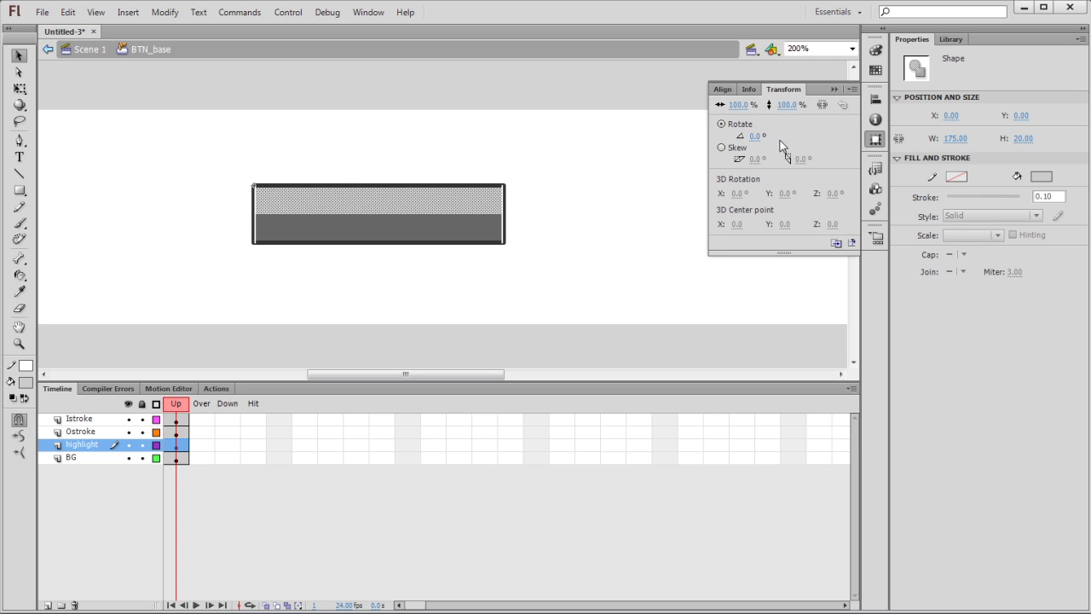
key("ctrl+t")
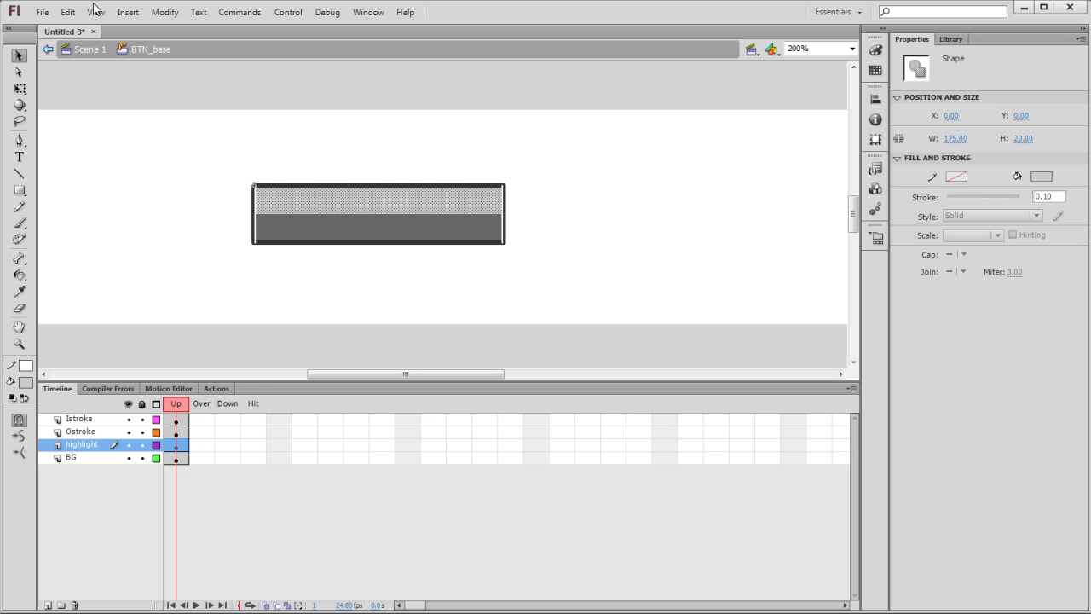
left_click(68, 13)
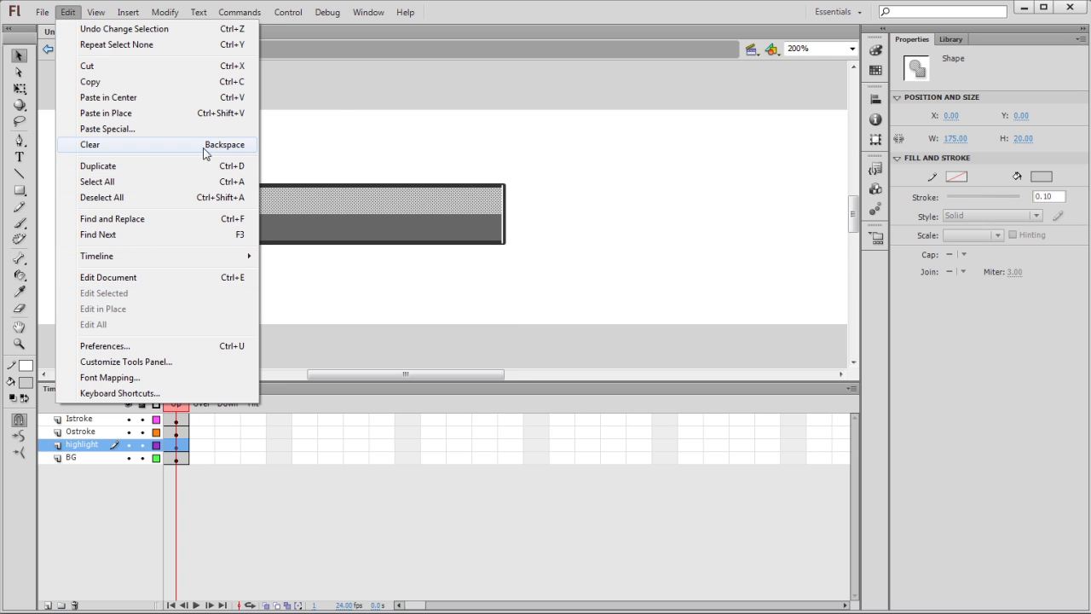
mouse_move(134, 17)
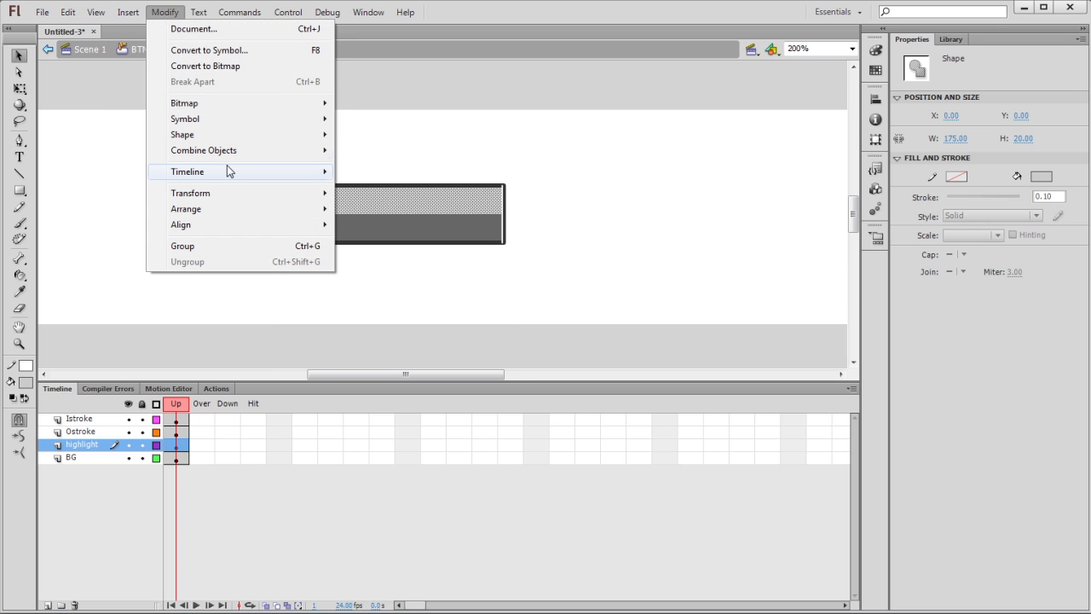
mouse_move(224, 196)
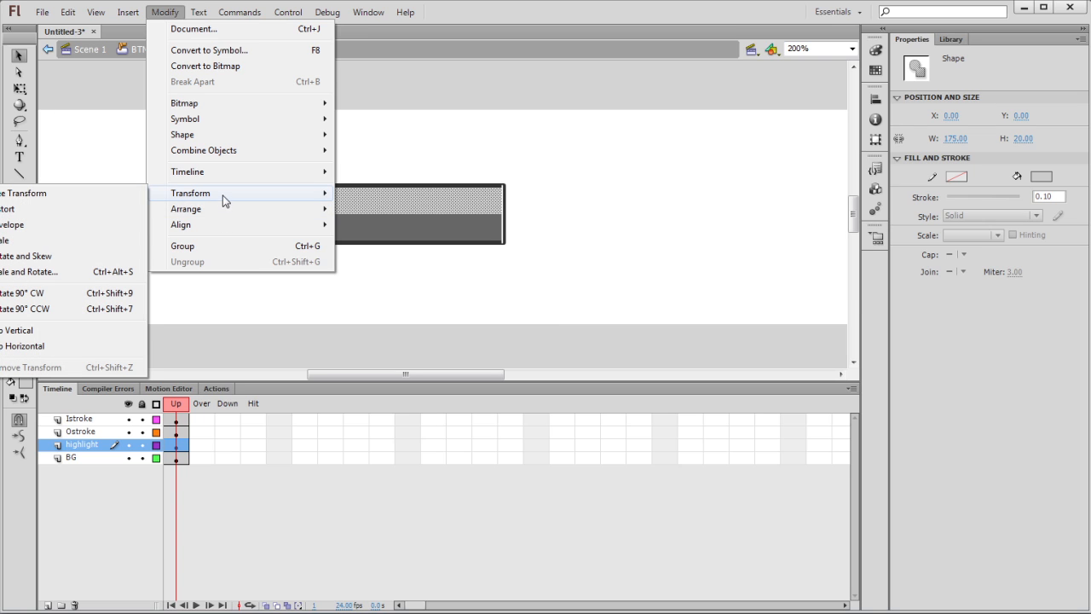
left_click(35, 198)
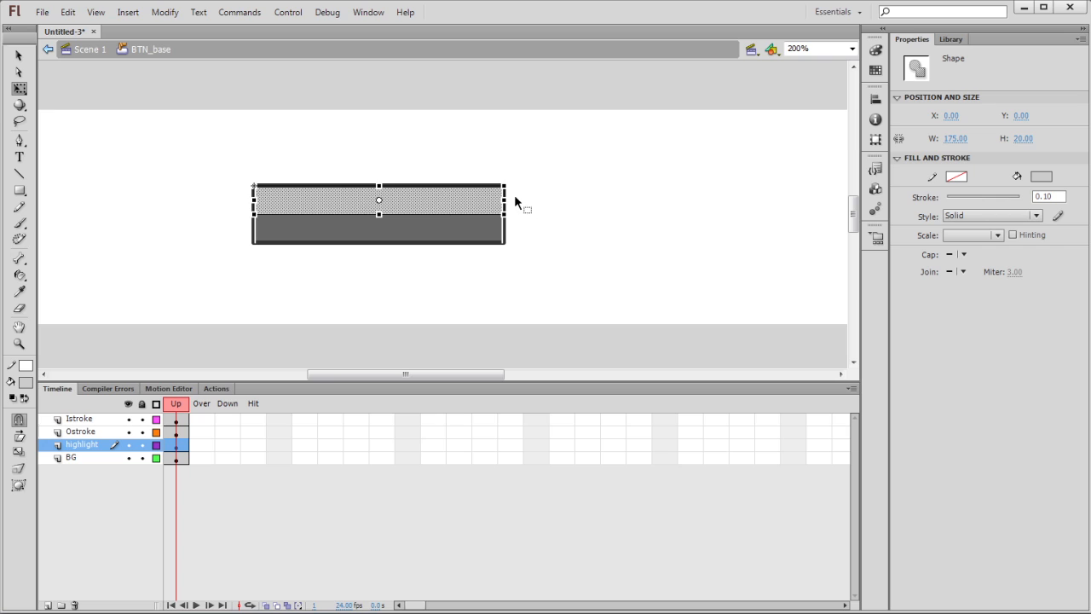
left_click_drag(506, 198, 505, 199)
left_click(577, 224)
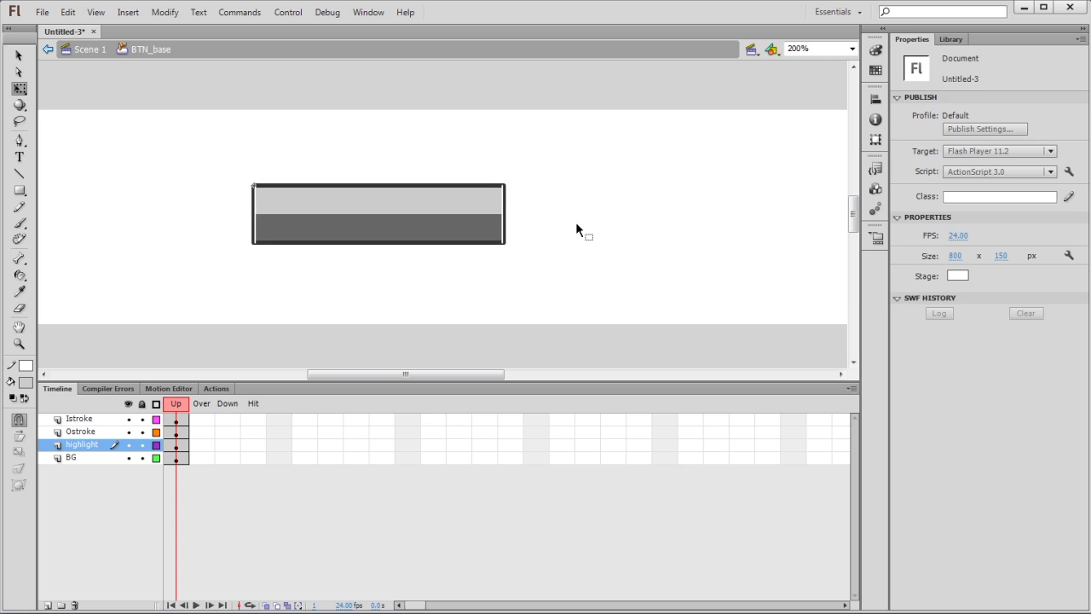
left_click(494, 199)
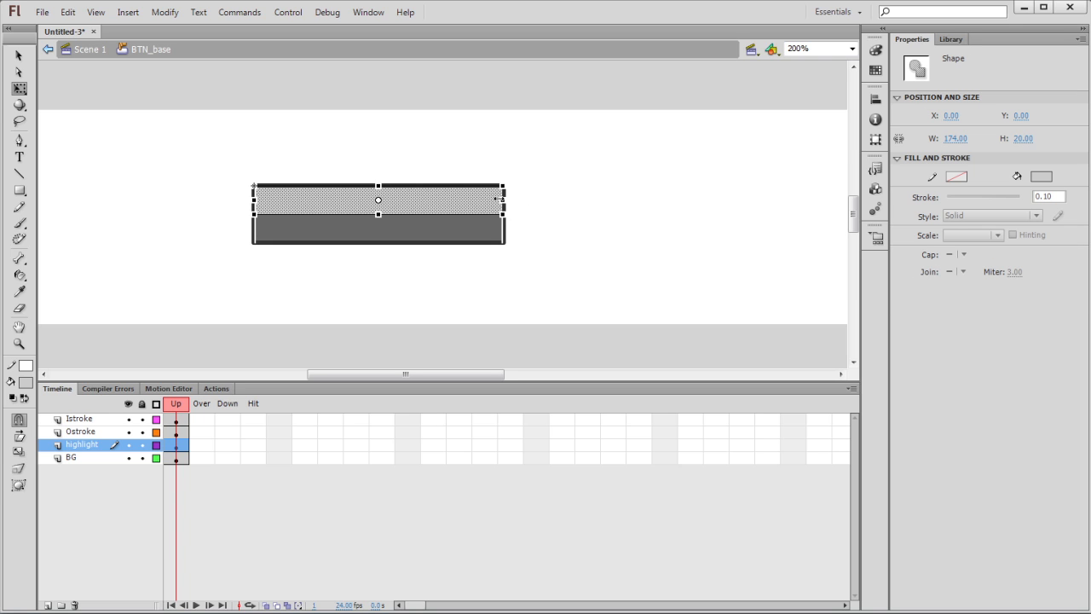
left_click_drag(497, 200, 493, 200)
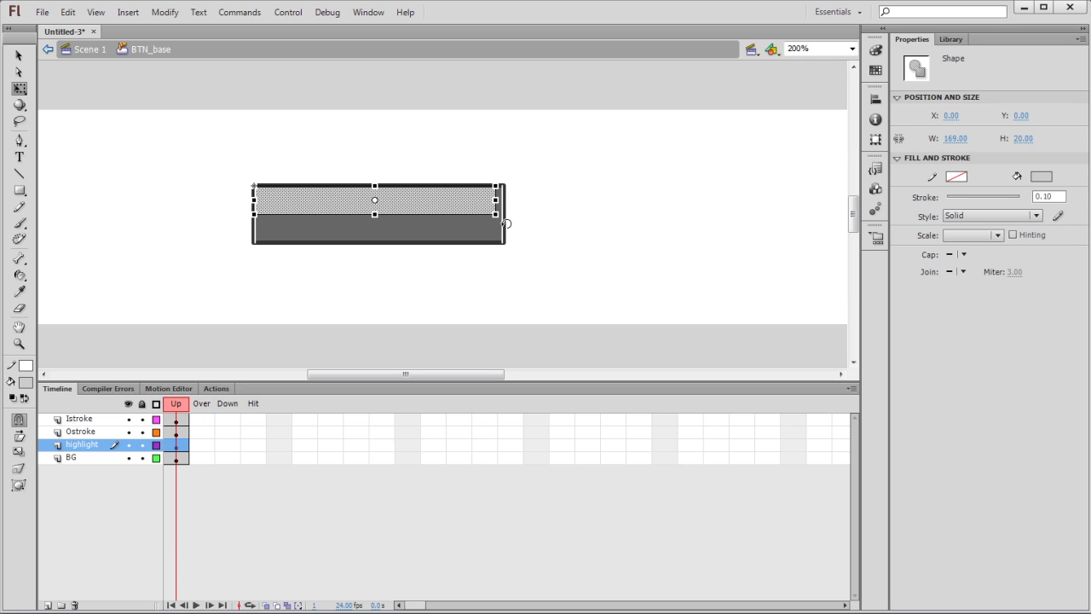
Stretch the highlight rectangle's right edge with Free Transform to a width of about 172.3, just short of the white line.
key("z")
left_click(532, 210)
left_click(367, 201)
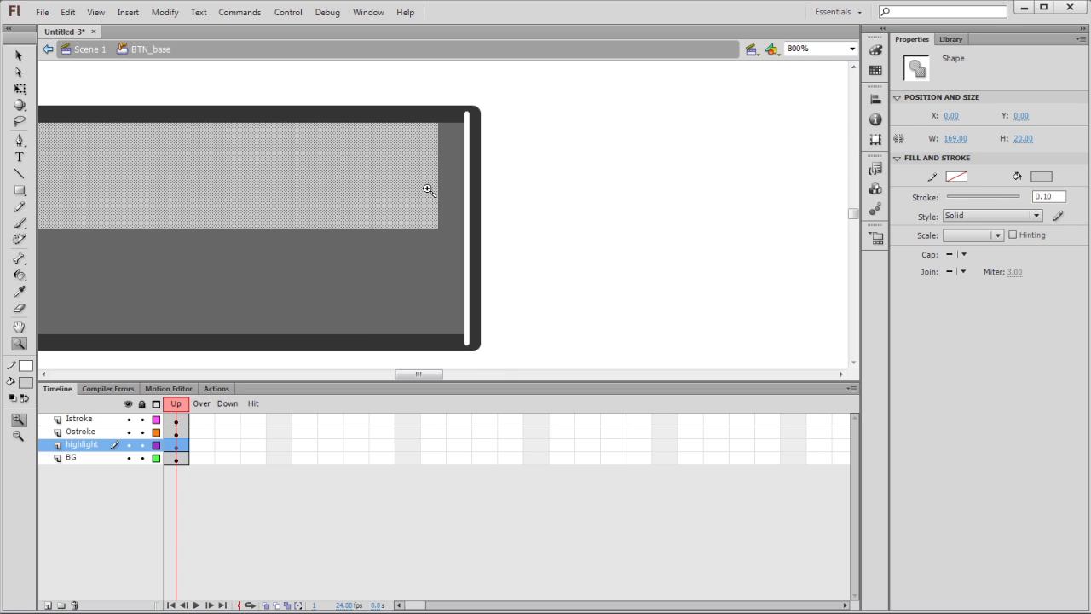
left_click(373, 180)
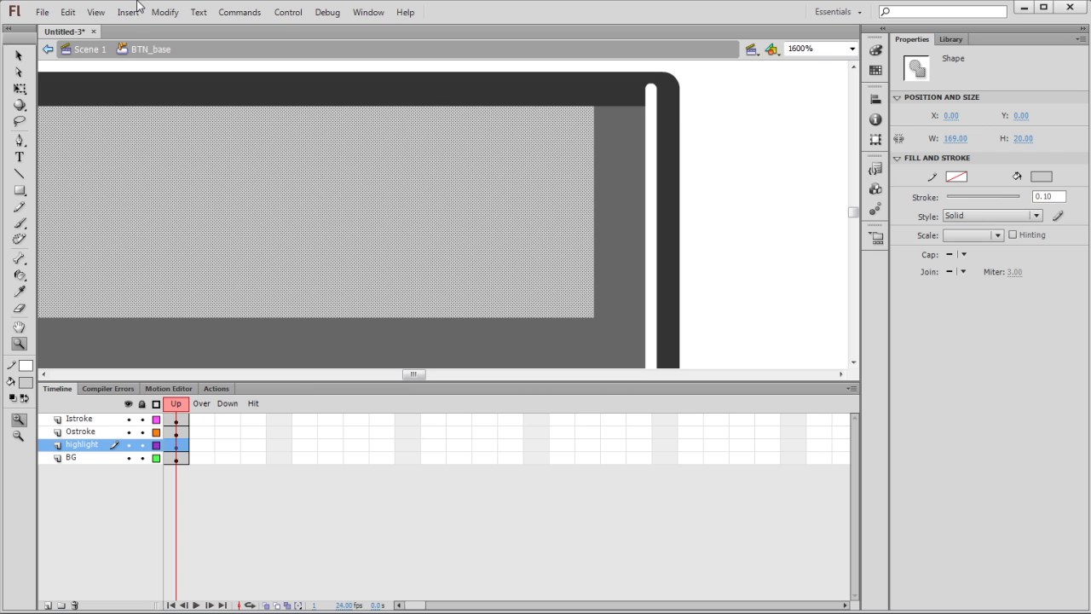
left_click(166, 12)
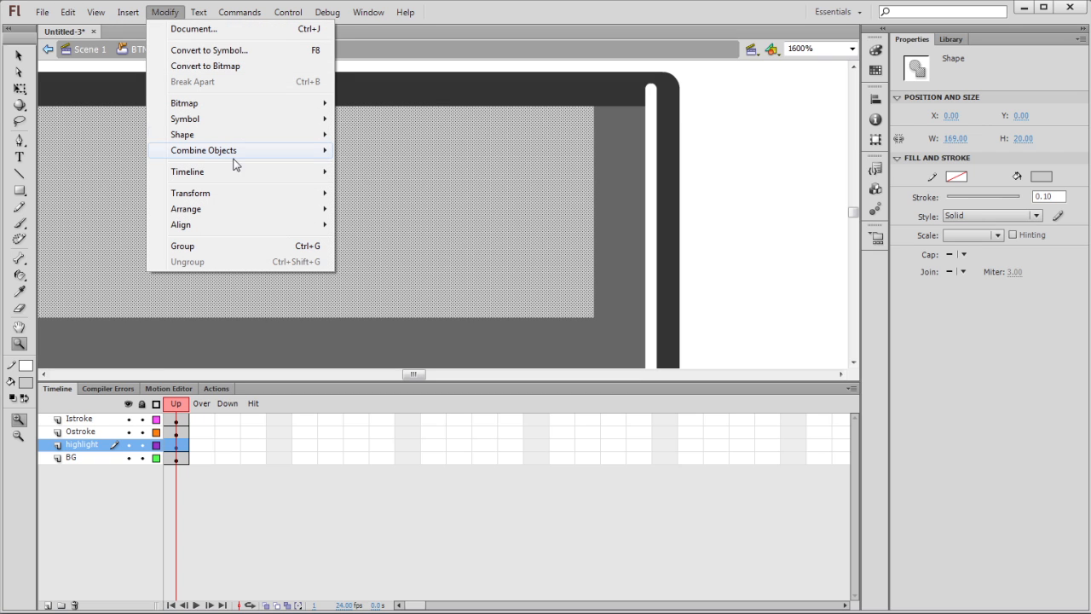
mouse_move(232, 193)
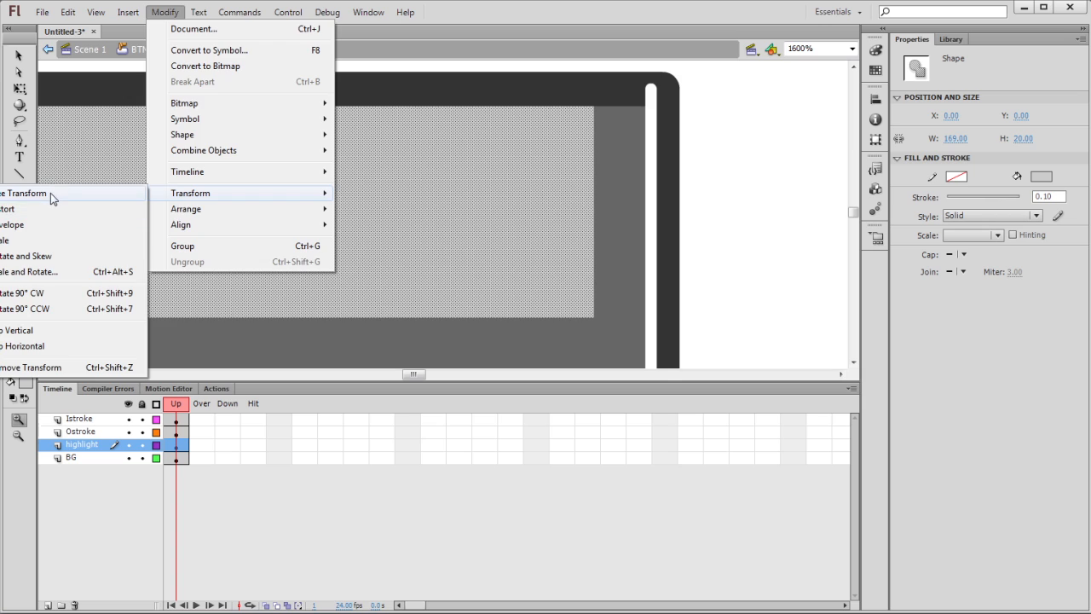
left_click(50, 193)
left_click_drag(594, 202, 631, 203)
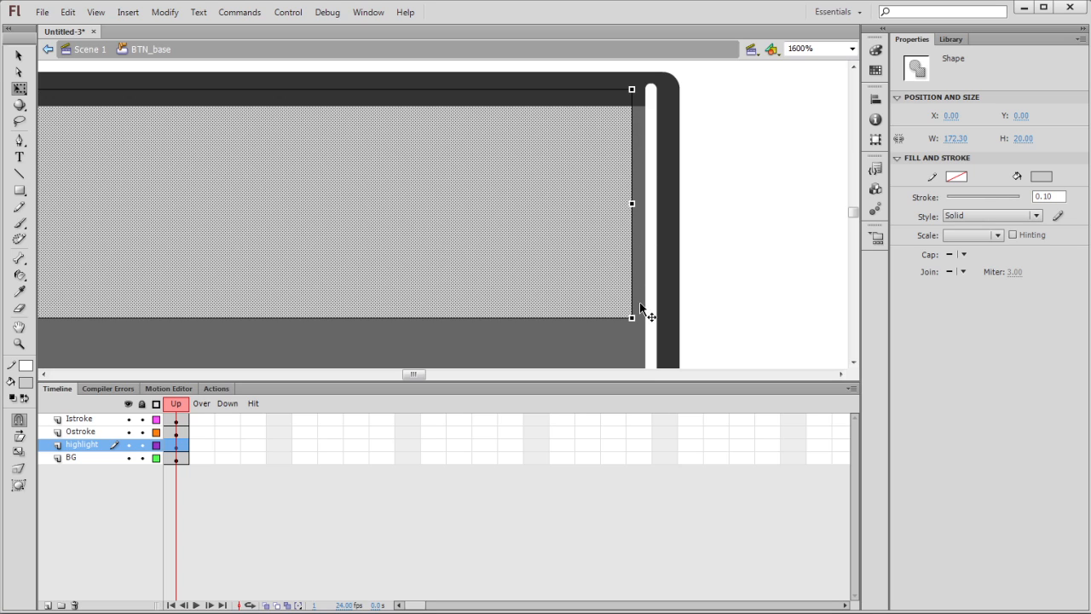
left_click(735, 235)
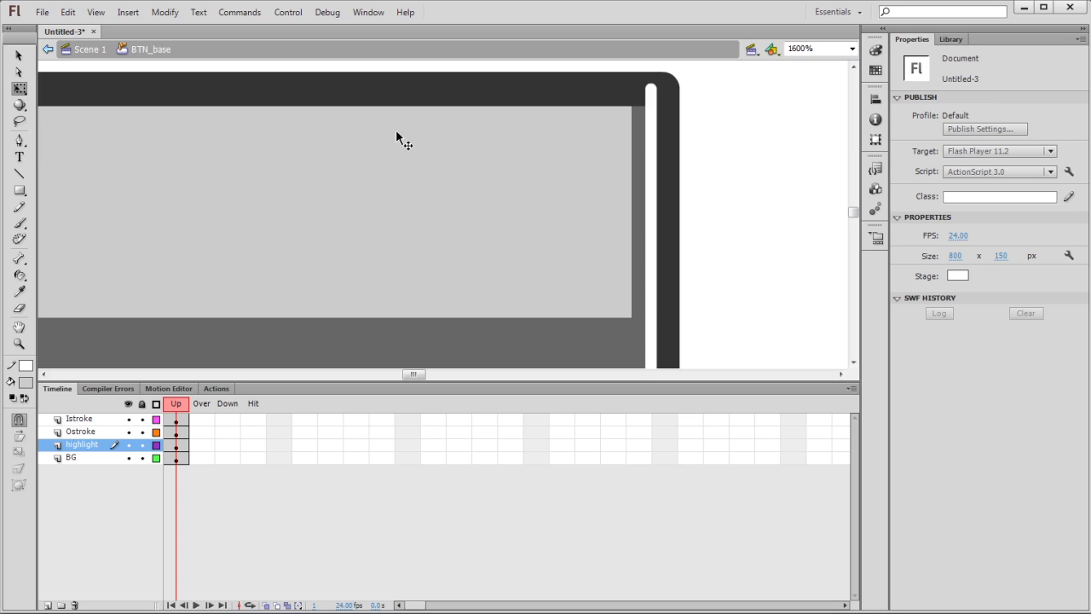
left_click(96, 12)
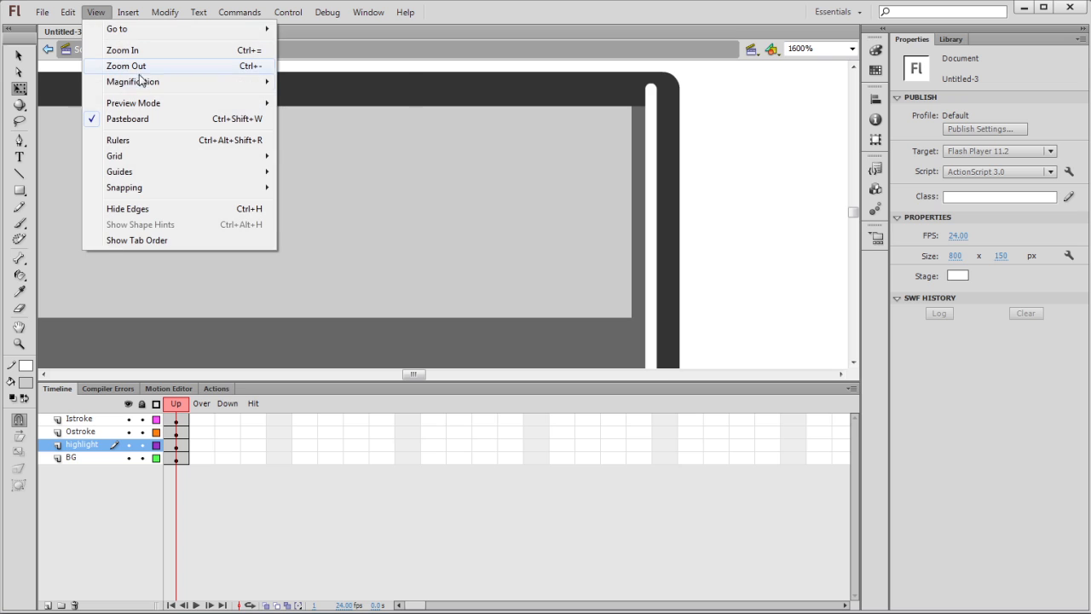
mouse_move(140, 81)
left_click(335, 137)
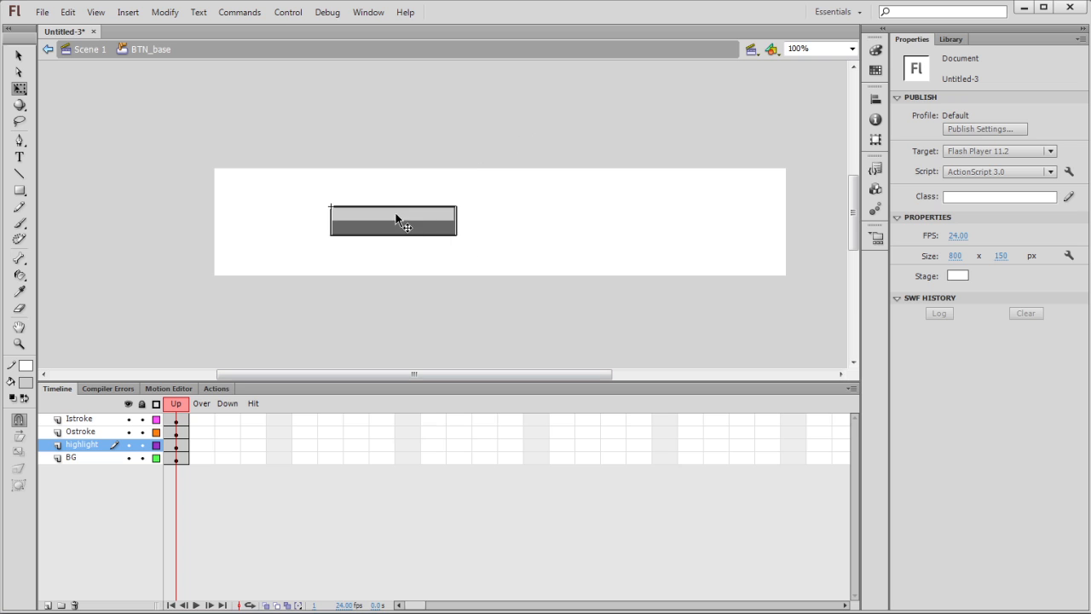
Add two layers above the Istroke layer, naming the lower one txt and the topmost one hit.
left_click(89, 420)
left_click(47, 606)
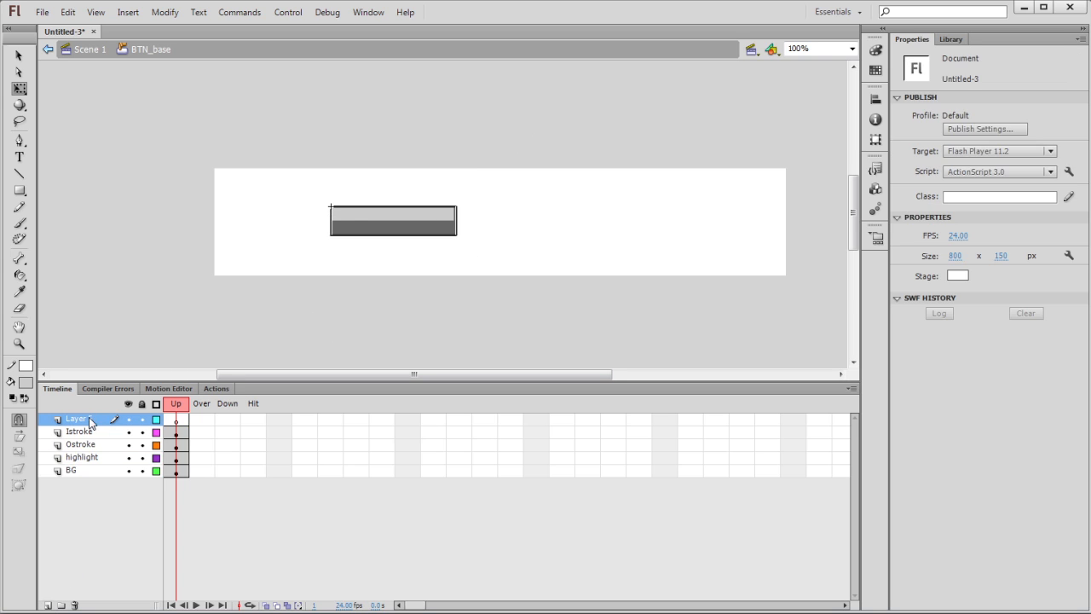
double_click(81, 418)
type("bl")
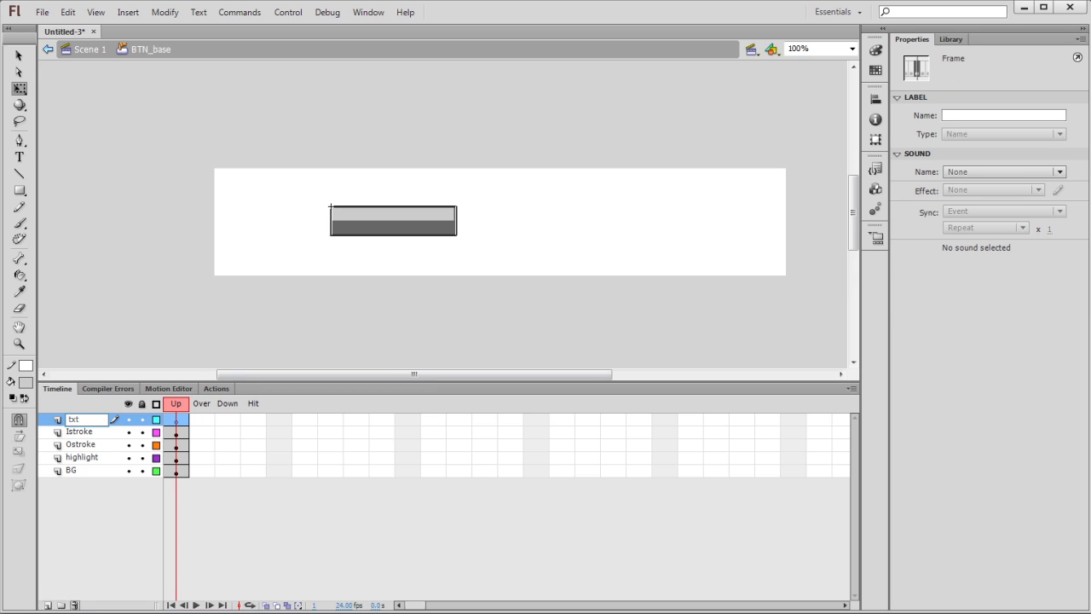
left_click(48, 605)
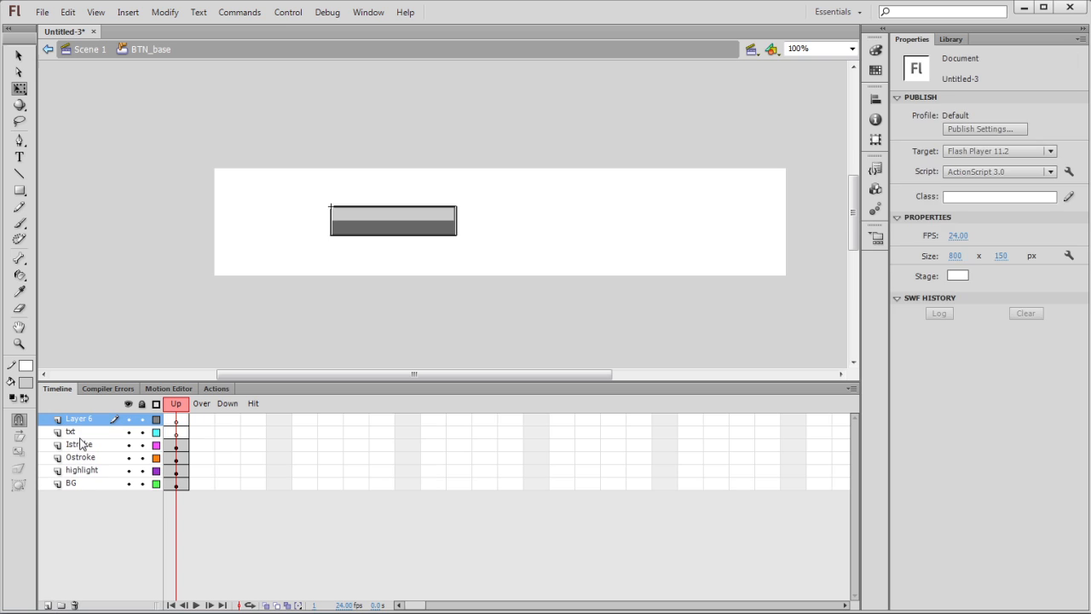
double_click(83, 420)
type("hit")
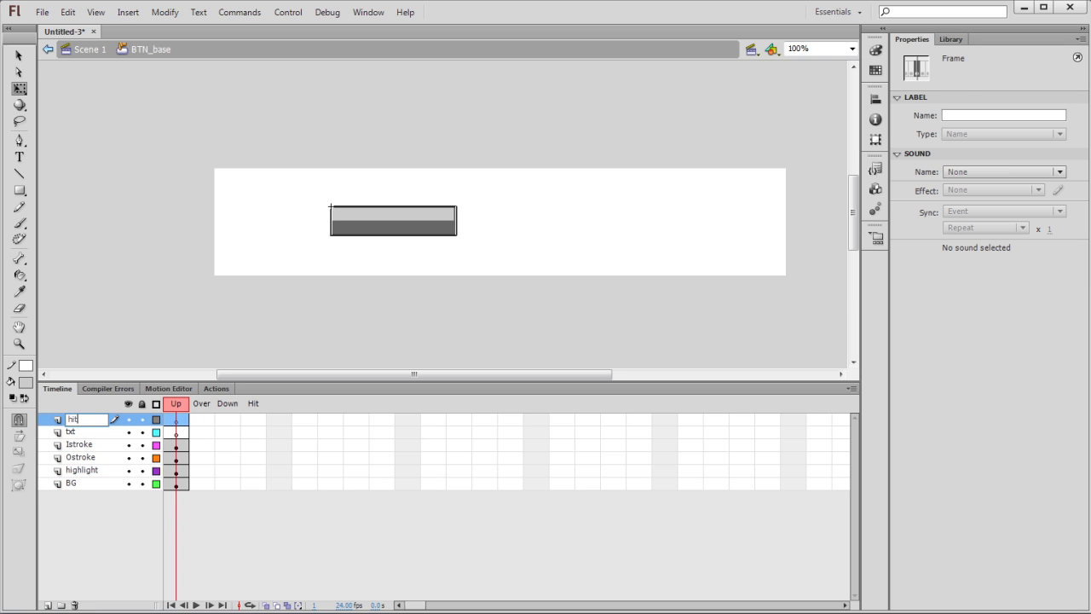
left_click(121, 205)
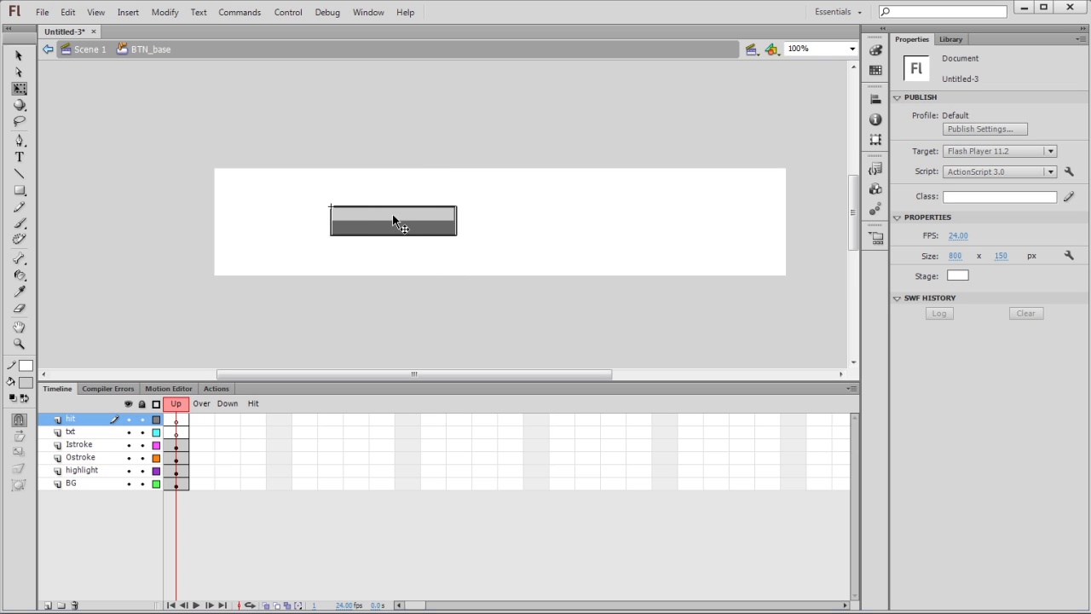
Lock the hit layer and place the static text "home" over the button on the txt layer.
left_click(142, 419)
left_click(76, 433)
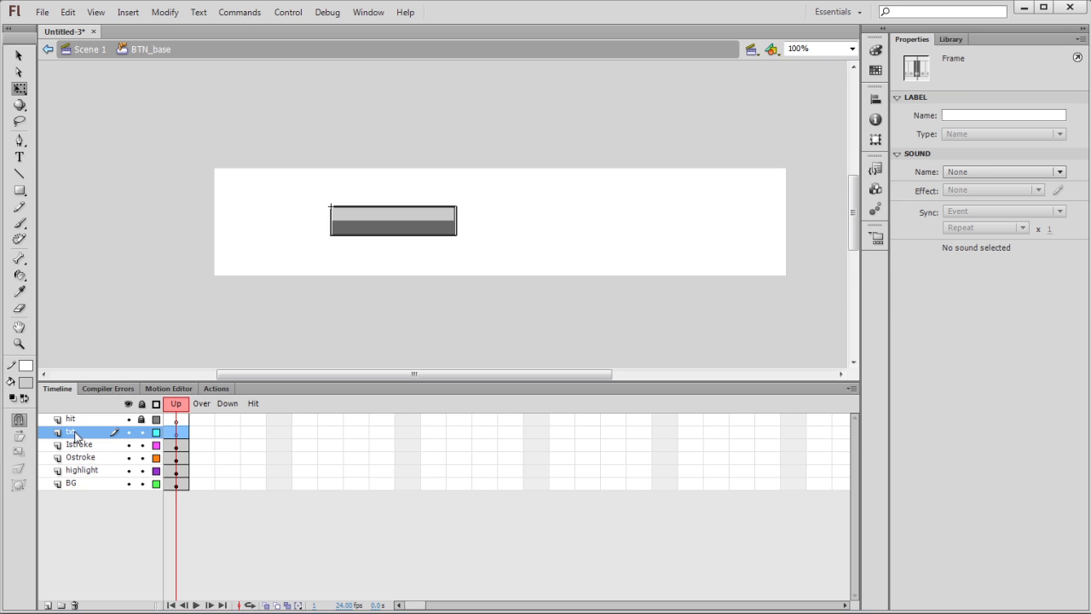
left_click(19, 157)
left_click(365, 215)
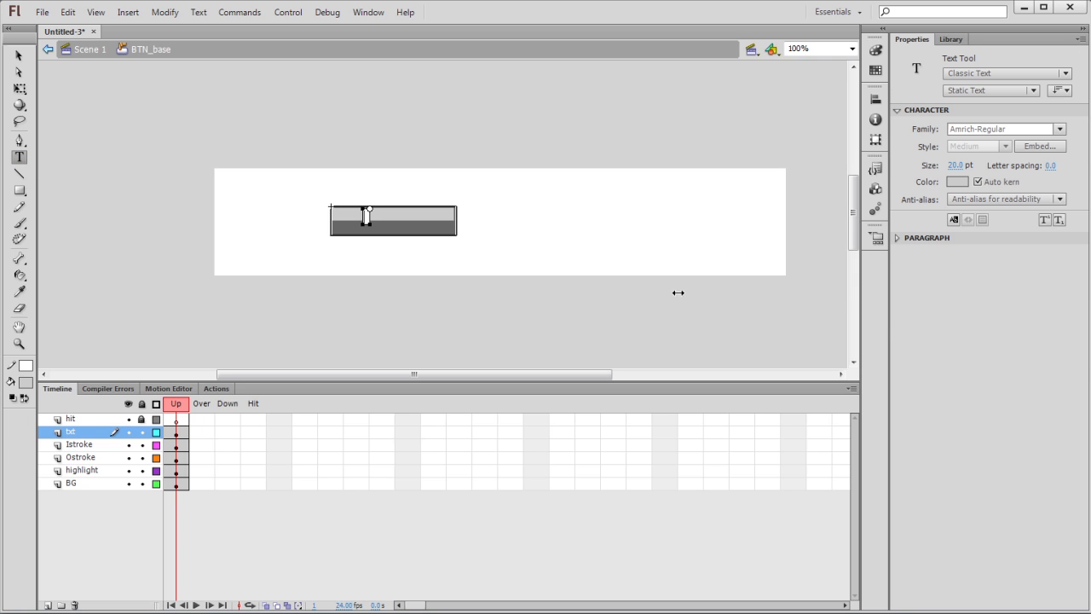
type("home")
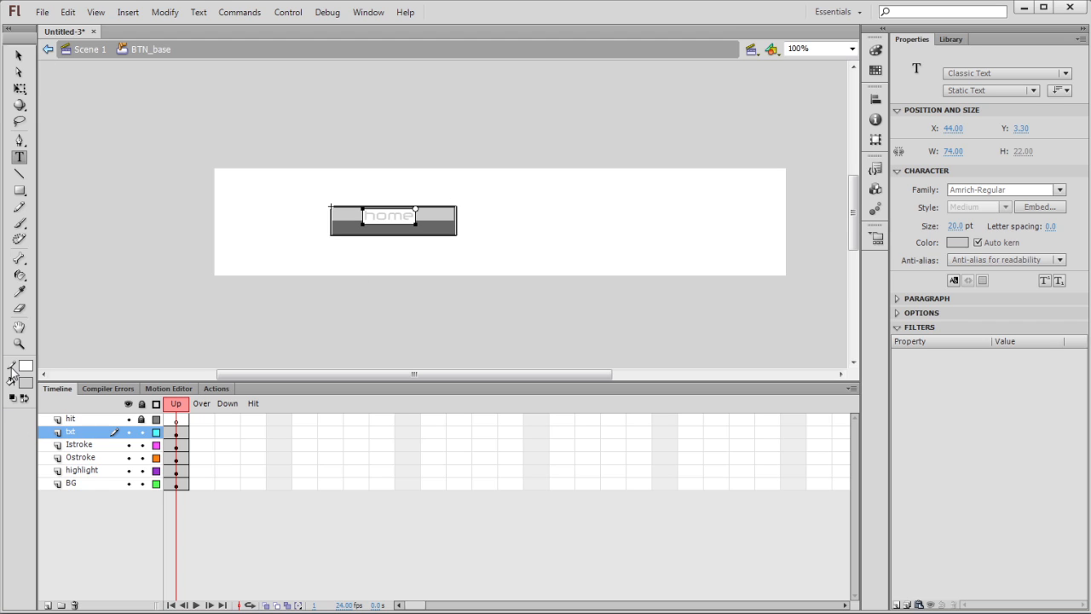
left_click(19, 56)
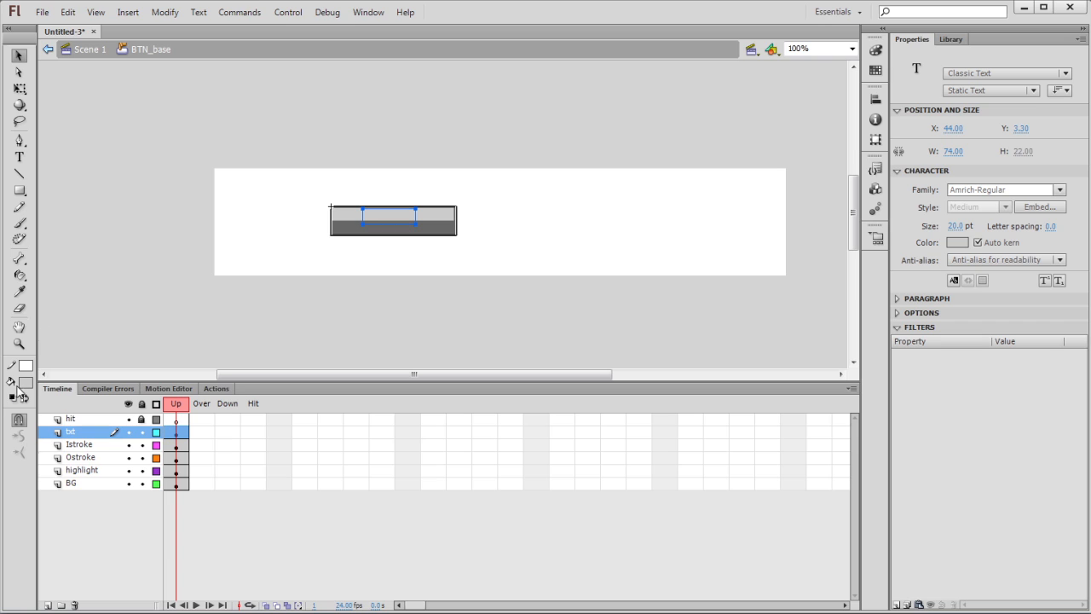
Turn off the stroke color and change the whole "home" text to a white fill.
double_click(398, 226)
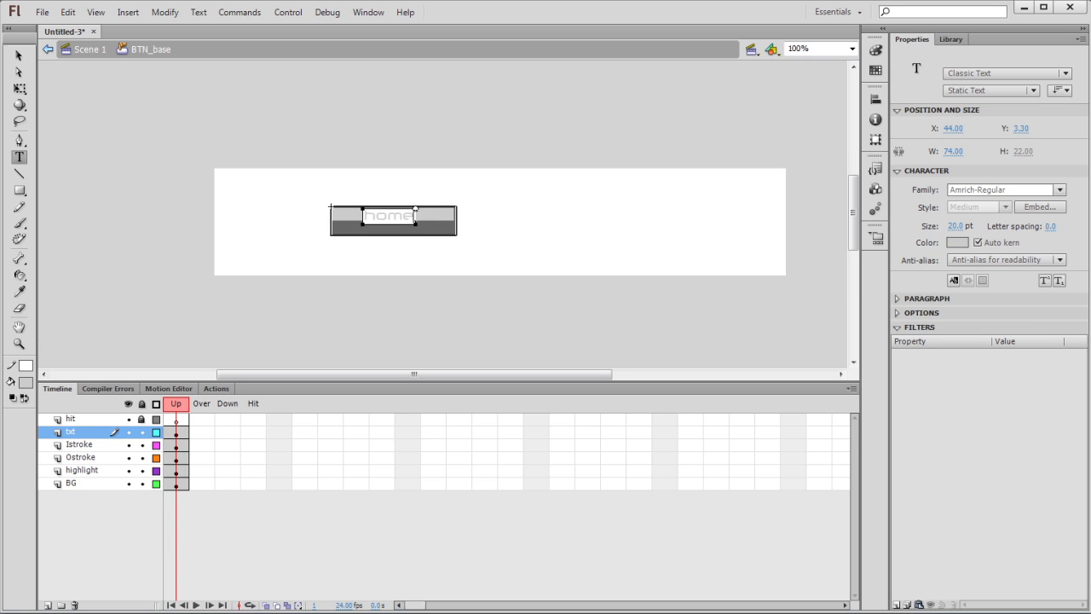
key("ctrl+a")
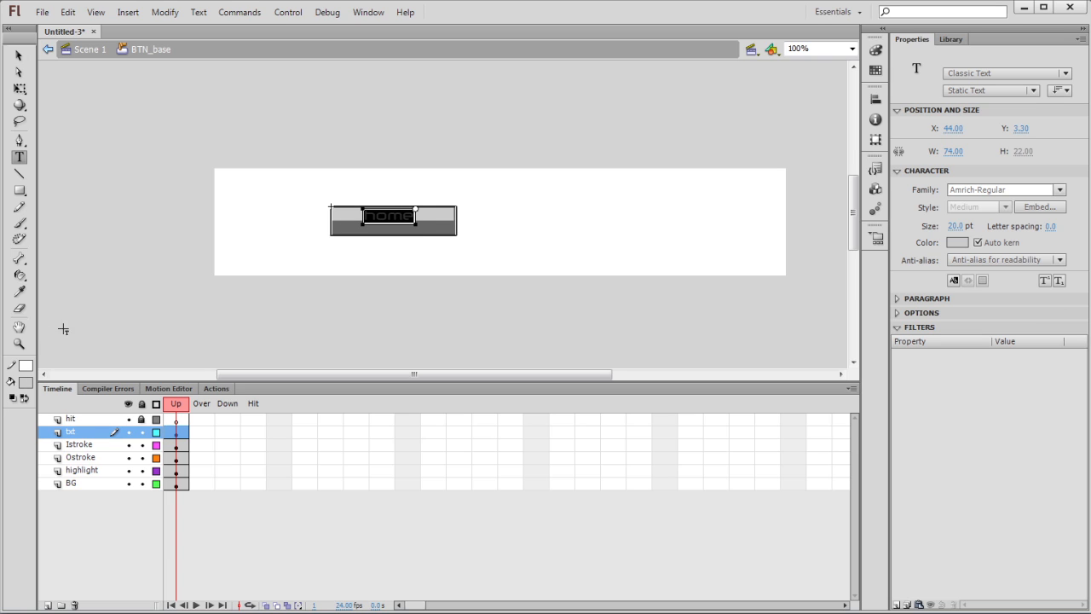
left_click(30, 361)
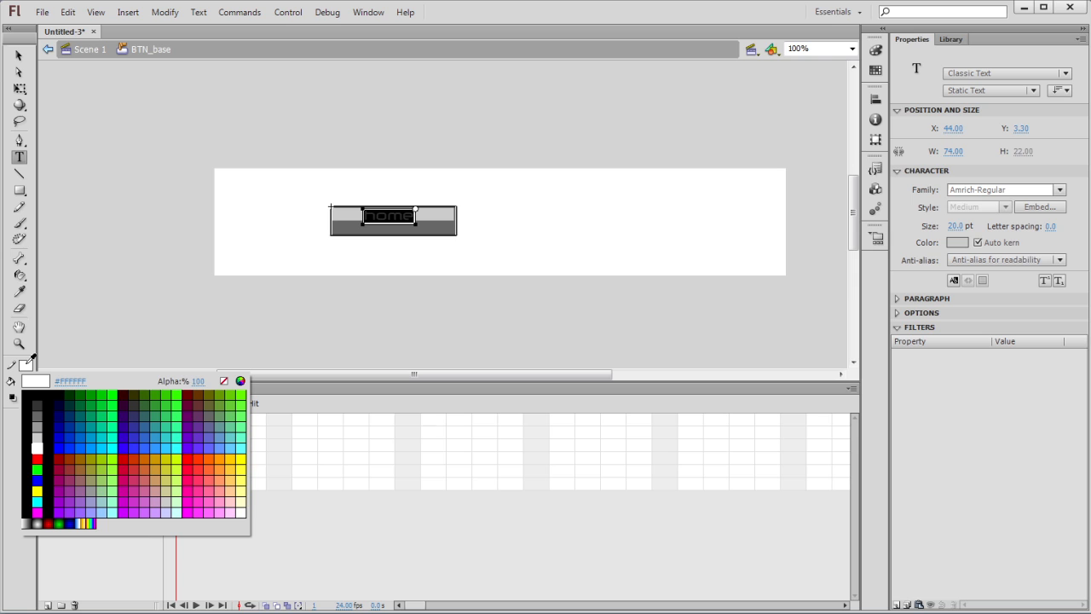
left_click(223, 381)
left_click(30, 382)
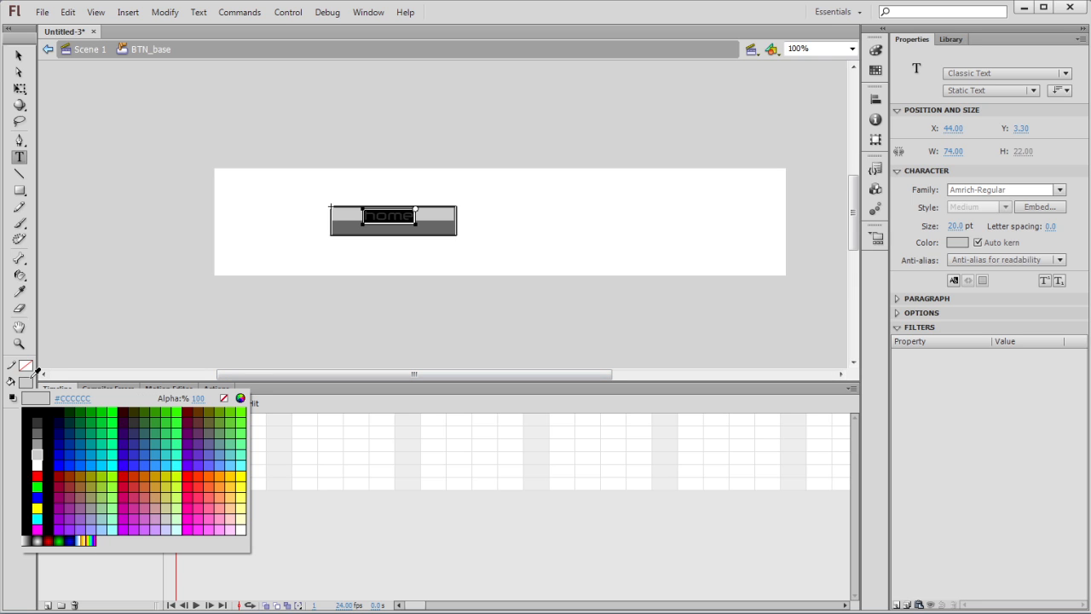
left_click(36, 460)
left_click(201, 279)
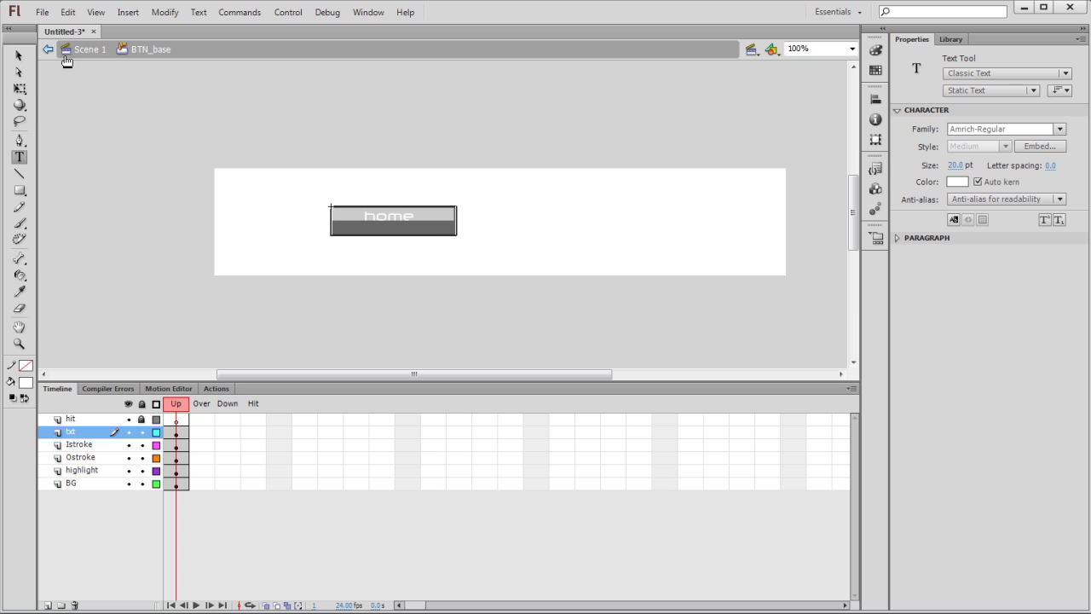
Center the "home" text horizontally with the button's background rectangle using Align.
key("v")
left_click(381, 220)
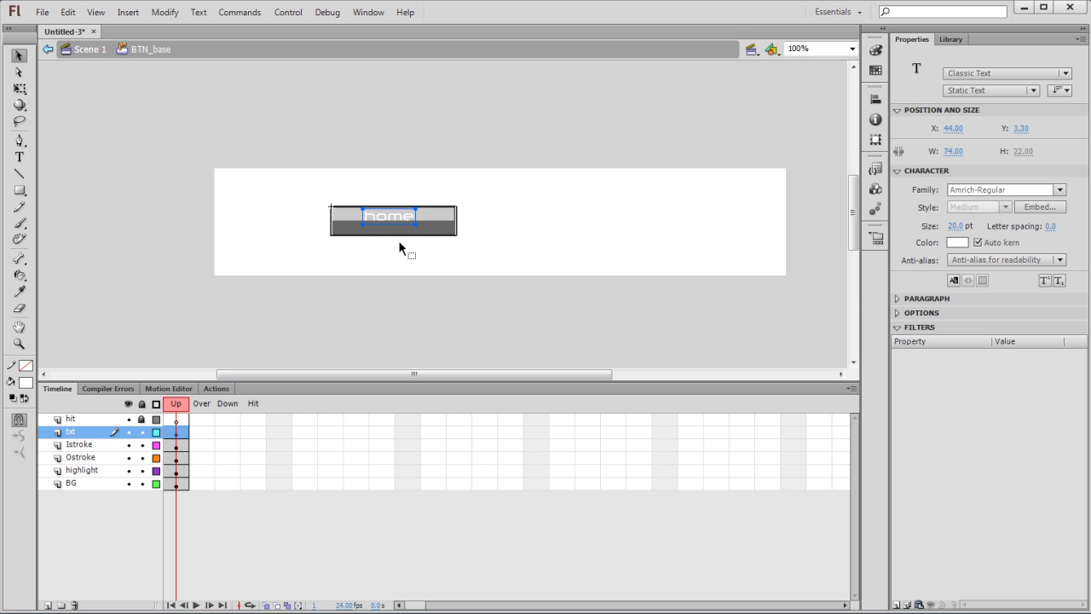
left_click(368, 232, "shift")
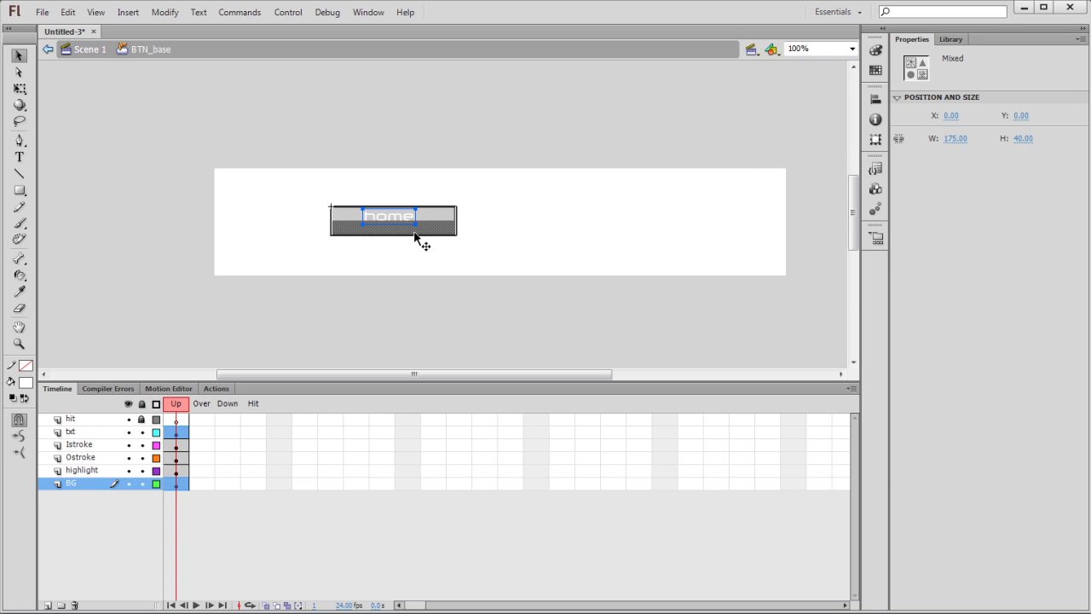
left_click(875, 100)
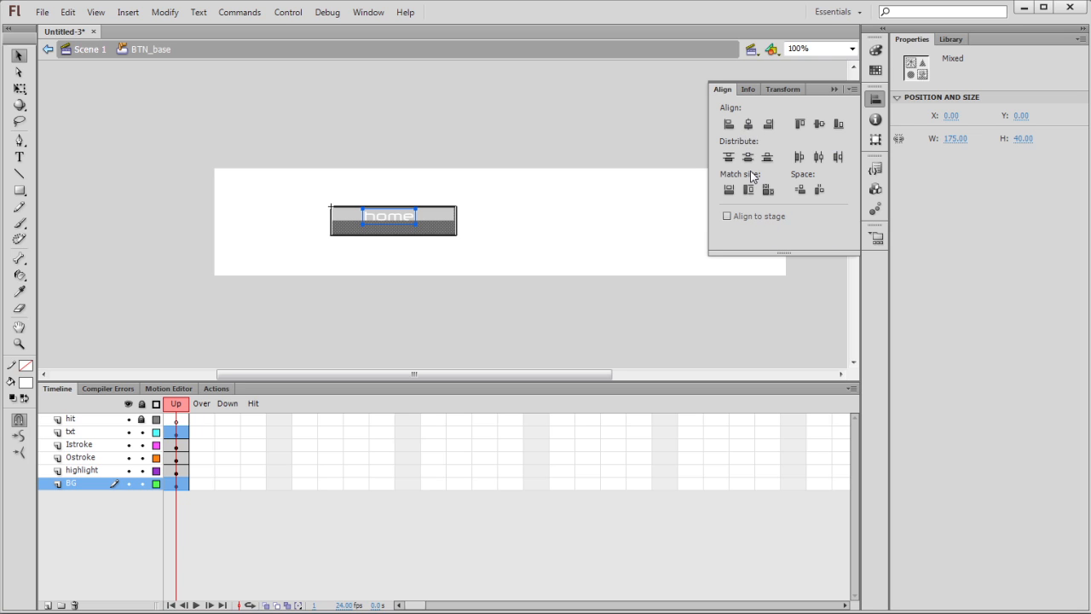
left_click(749, 124)
left_click(517, 240)
Lower the "home" text to Y 8.30 so it sits near the button's vertical middle.
left_click(395, 216)
left_click_drag(398, 216, 398, 218)
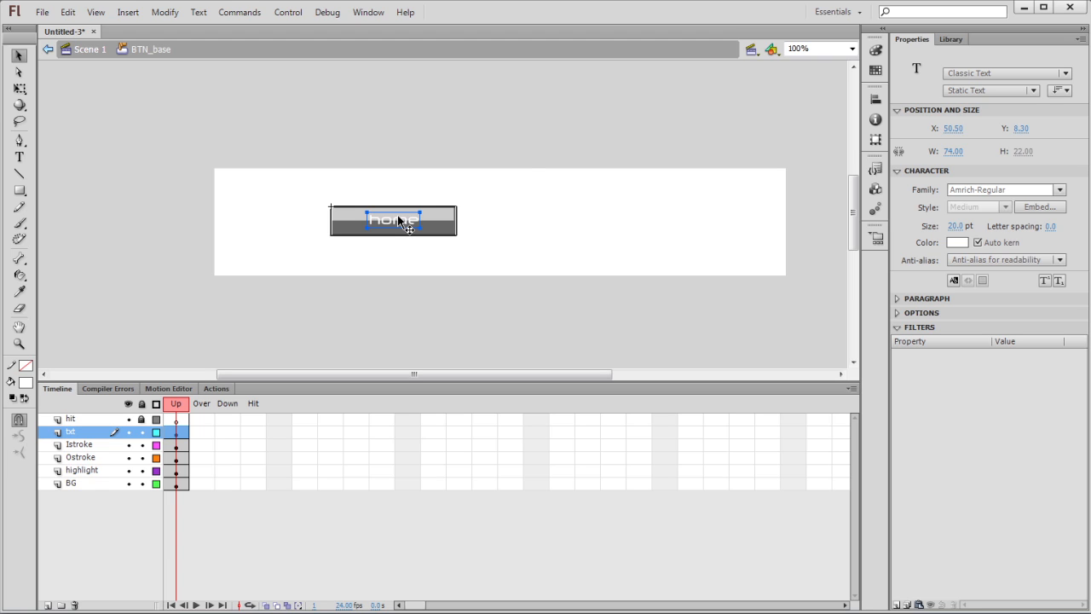
left_click(526, 233)
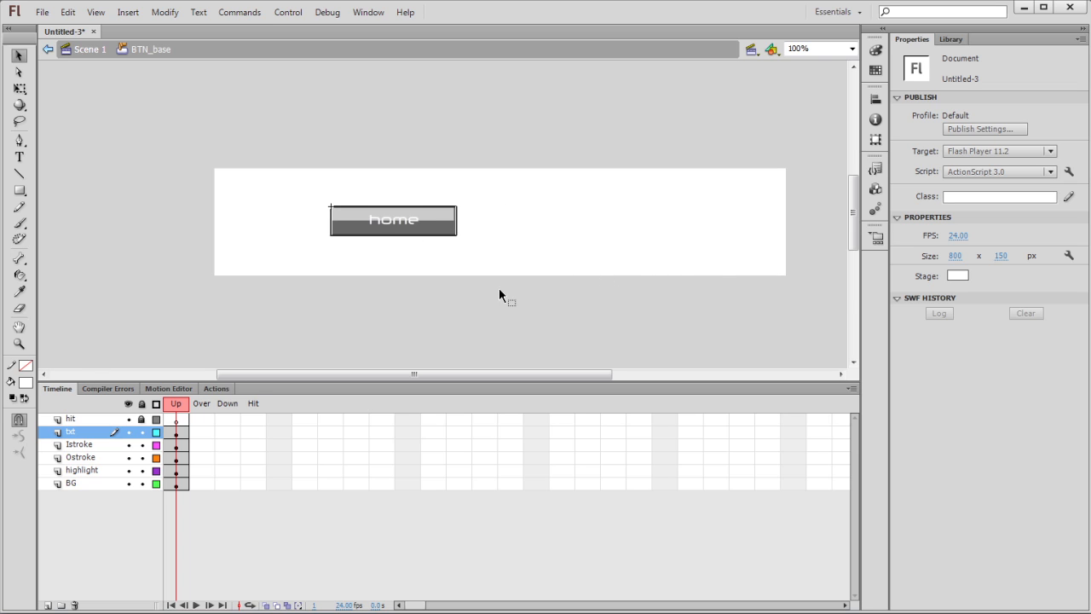
Duplicate the Up keyframes of the Istroke, Ostroke, highlight and BG layers into the Over and Down states.
left_click_drag(177, 444, 180, 486)
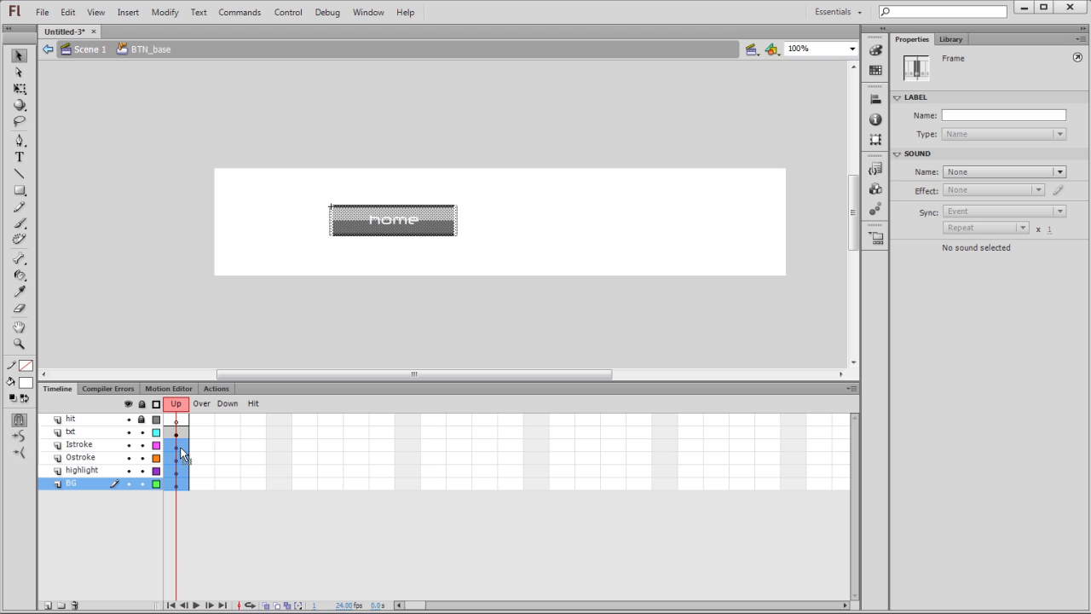
left_click_drag(180, 447, 228, 448)
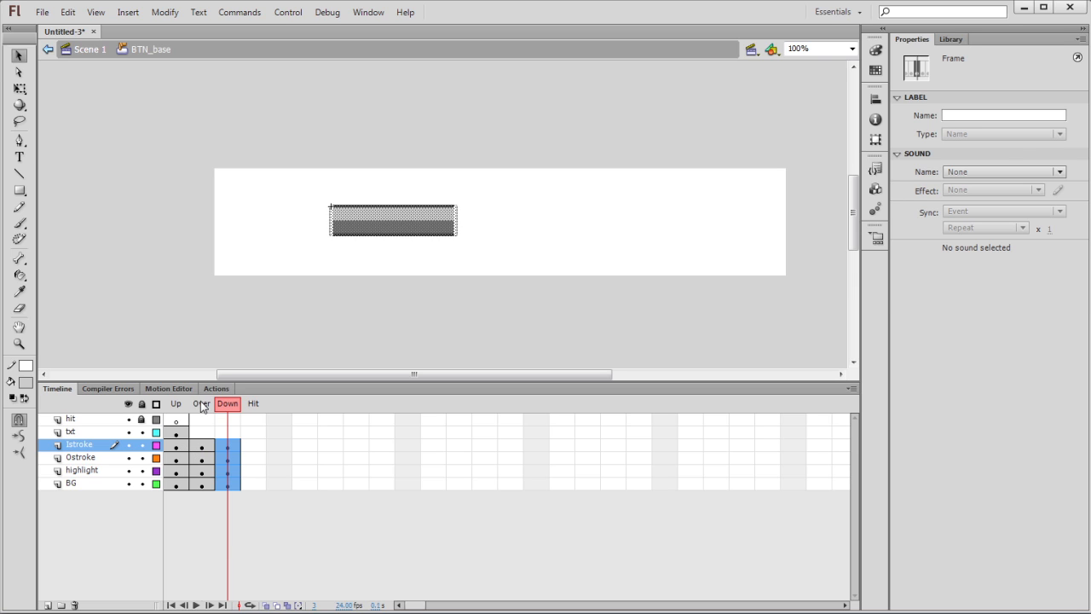
key("Return")
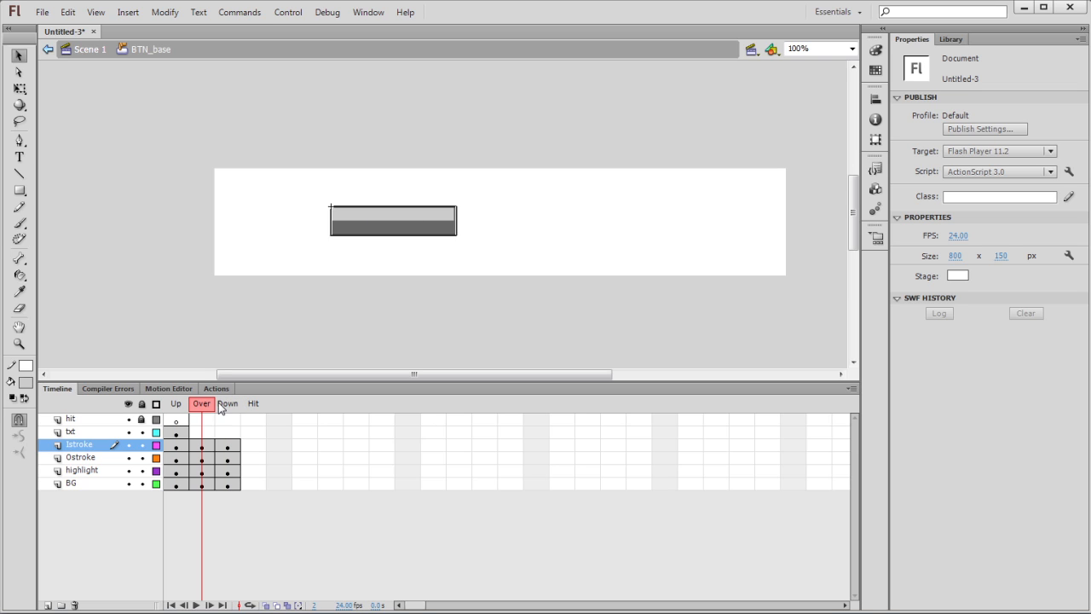
left_click(172, 406)
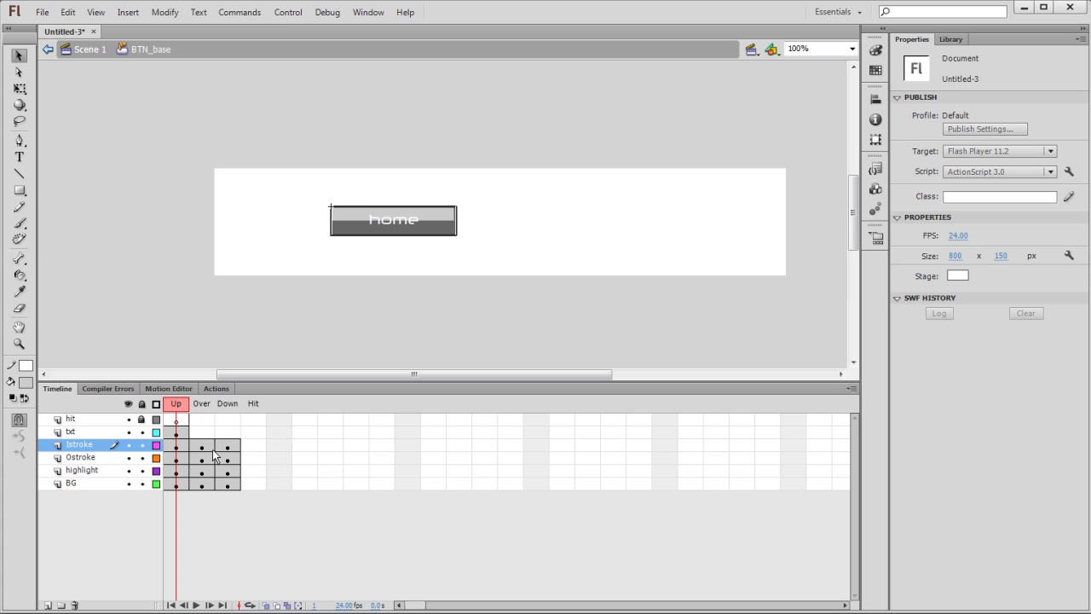
Change the BG rectangle's fill to a darker gray in the Over state.
left_click(203, 407)
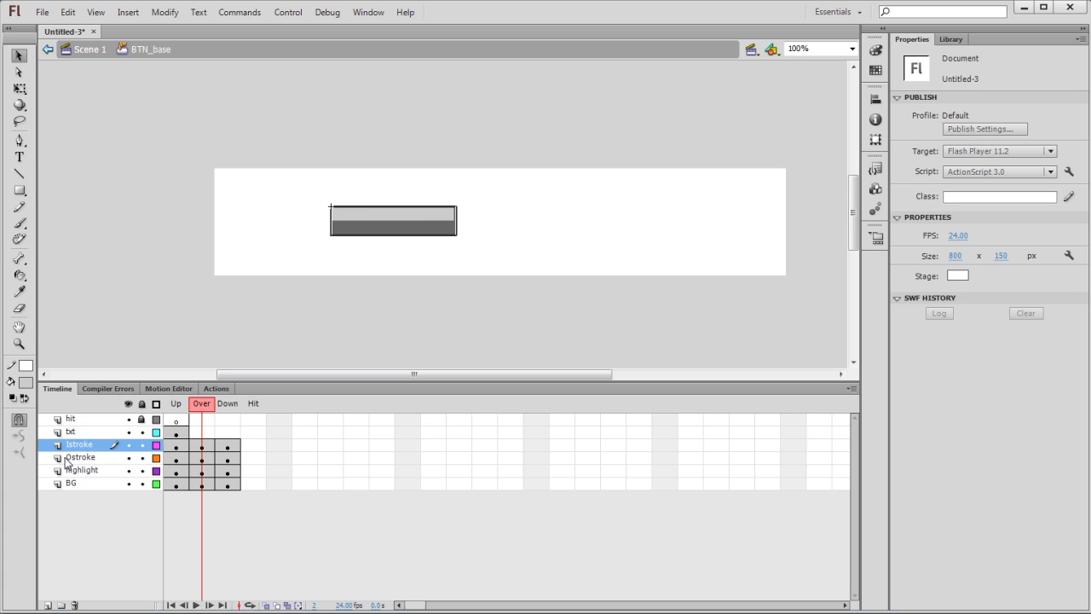
left_click(209, 486)
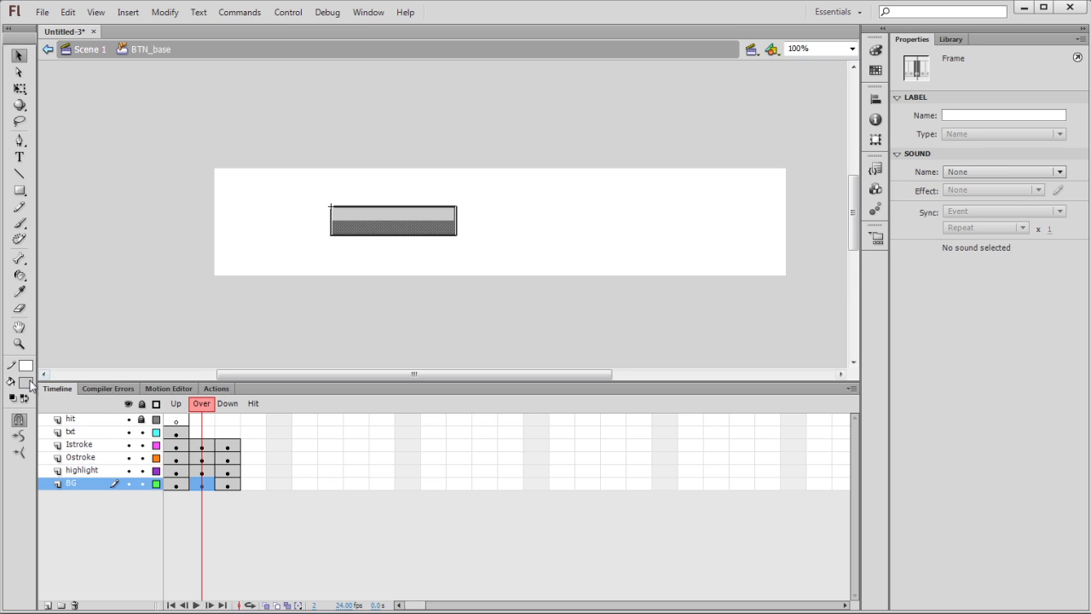
left_click(384, 228)
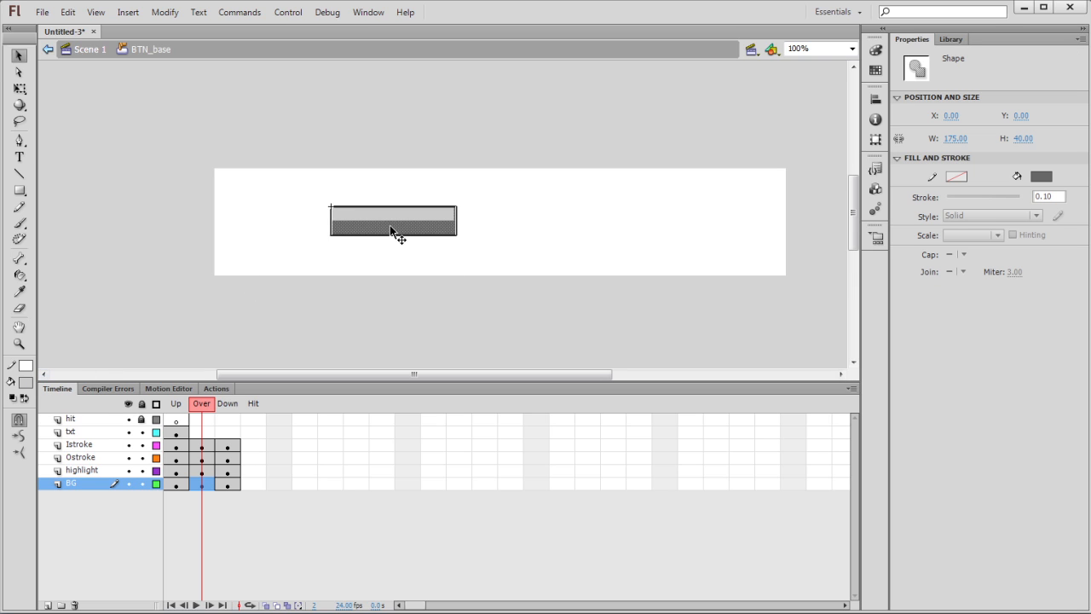
left_click(1047, 180)
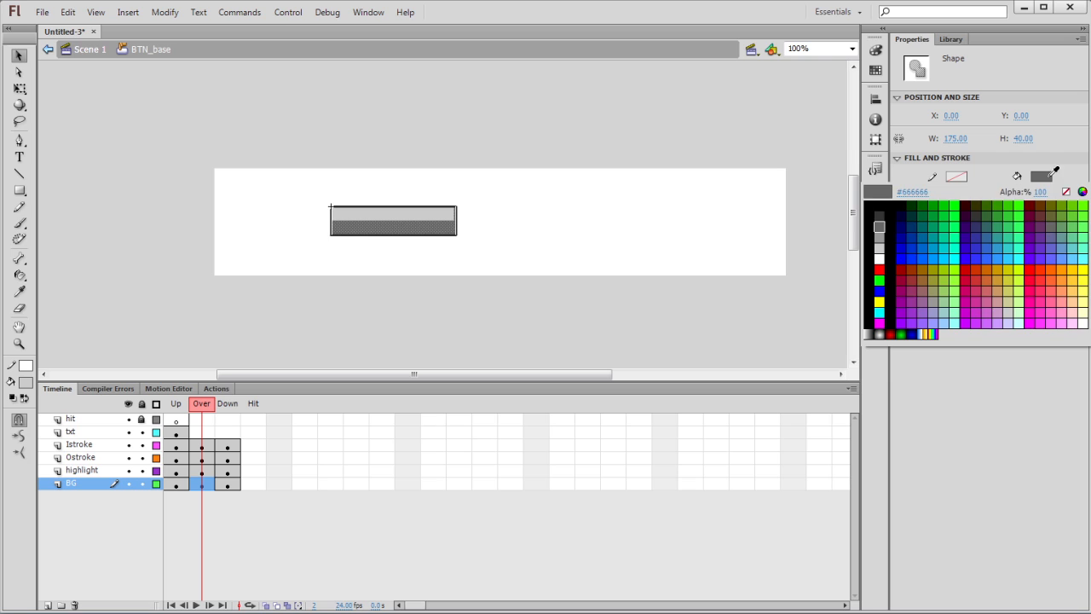
left_click(883, 219)
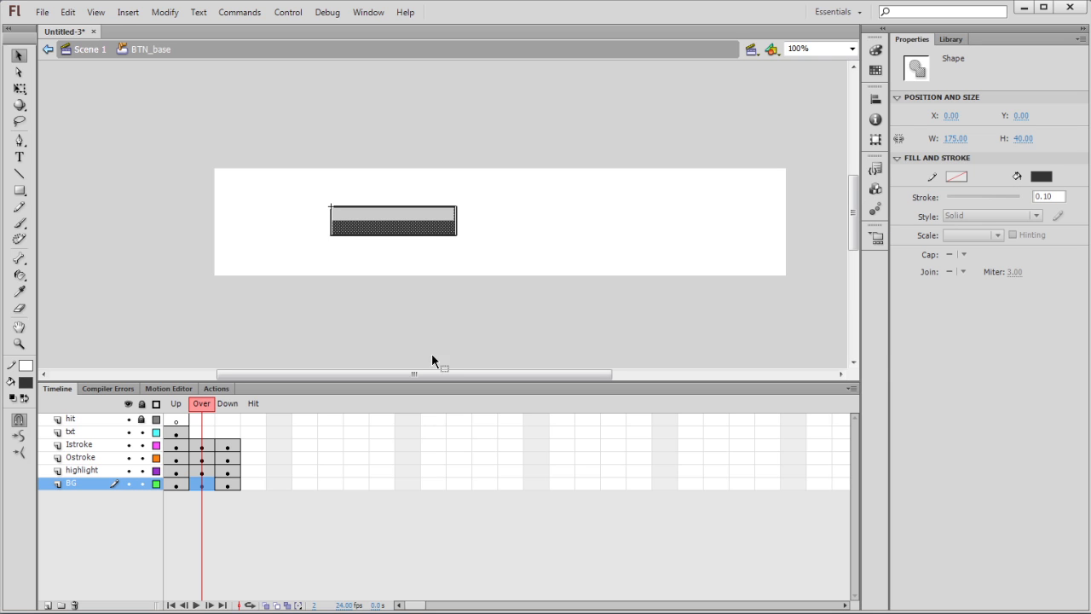
Change the BG rectangle's fill to black in the Down state and compare the Up, Over and Down states.
left_click(226, 406)
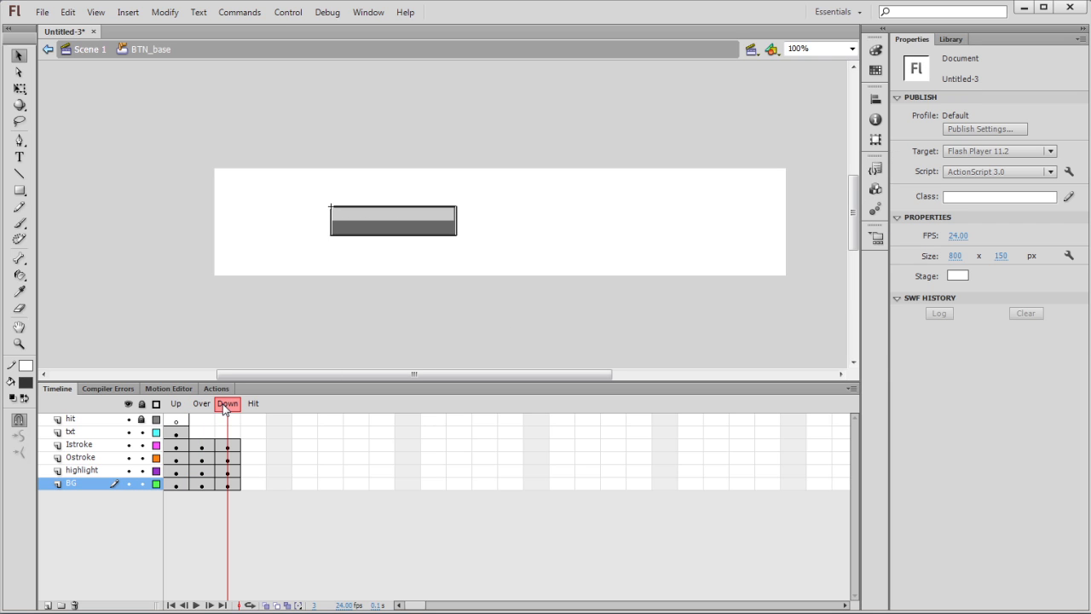
left_click(229, 486)
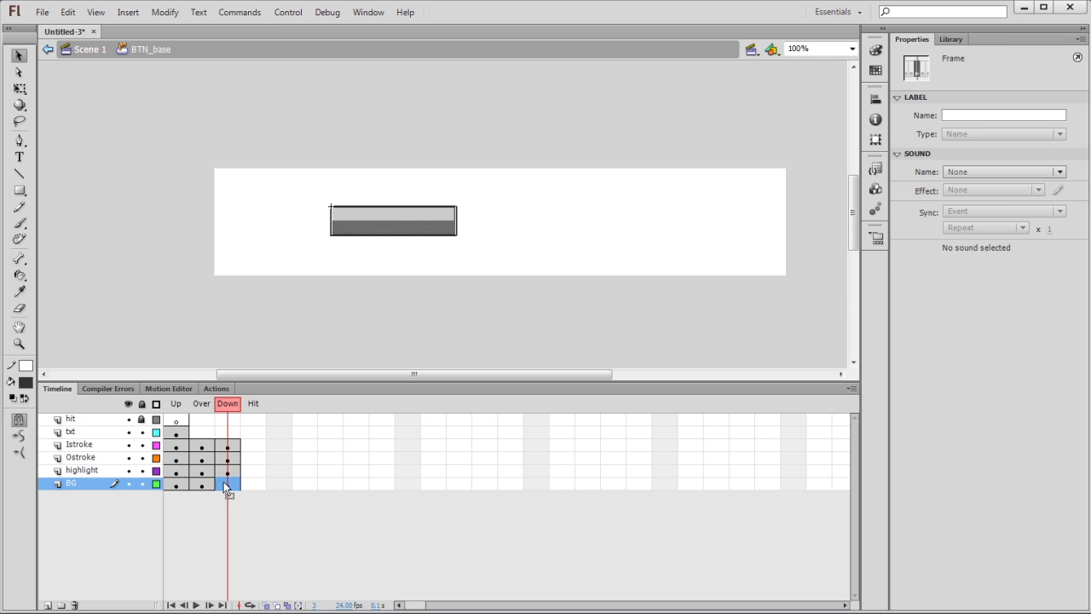
left_click(399, 231)
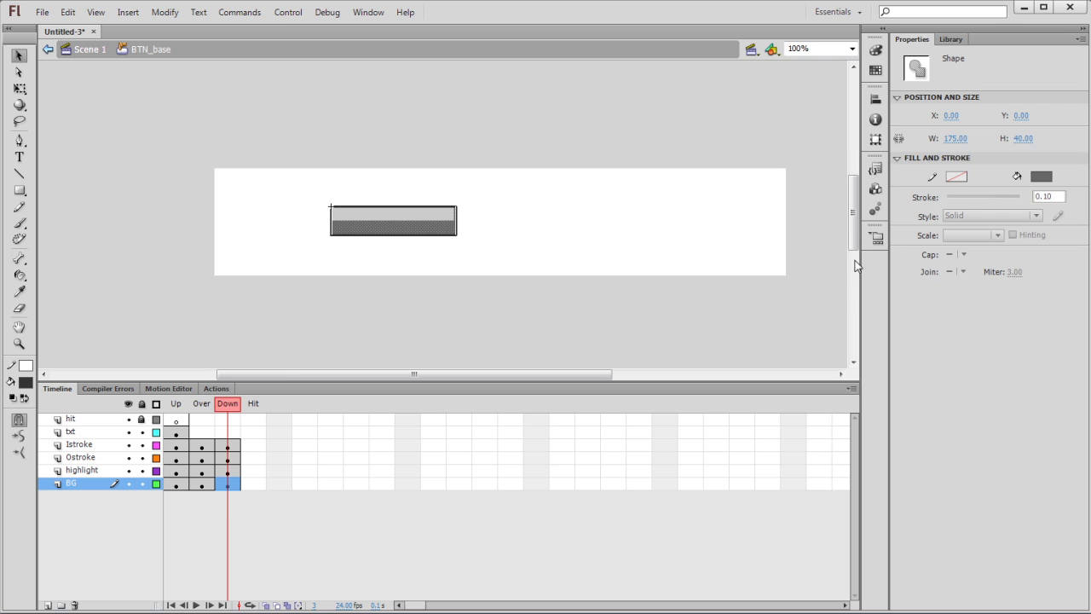
left_click(1041, 176)
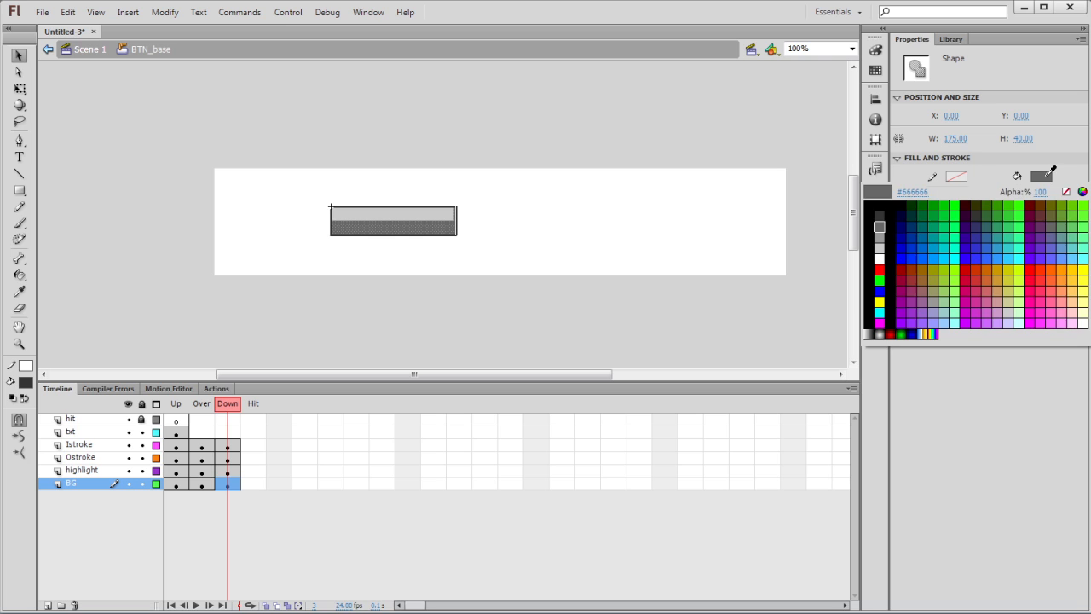
left_click(883, 204)
left_click(490, 300)
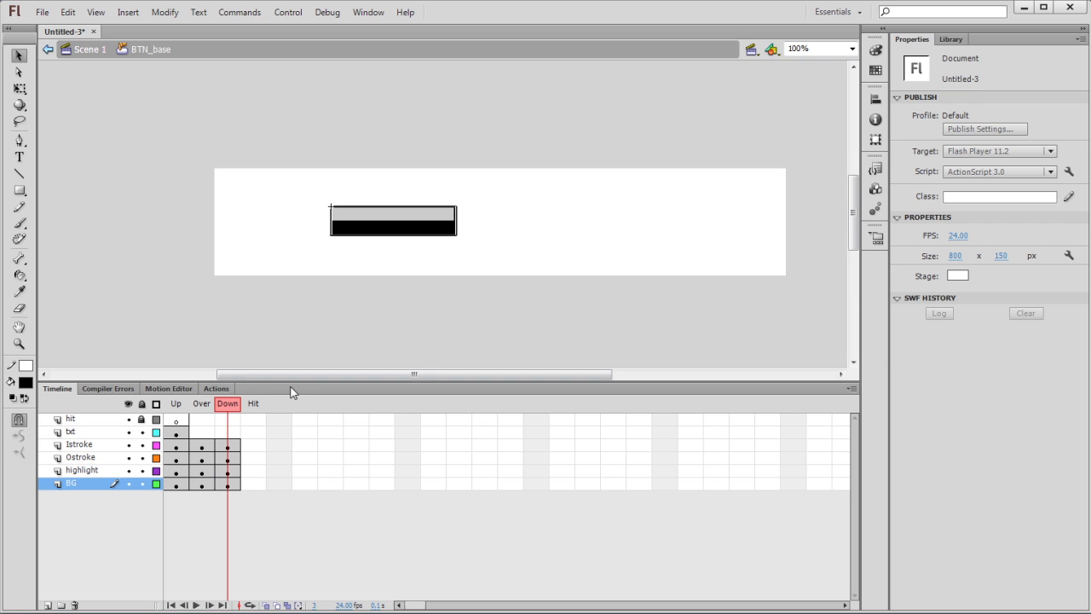
left_click(175, 405)
left_click(202, 408)
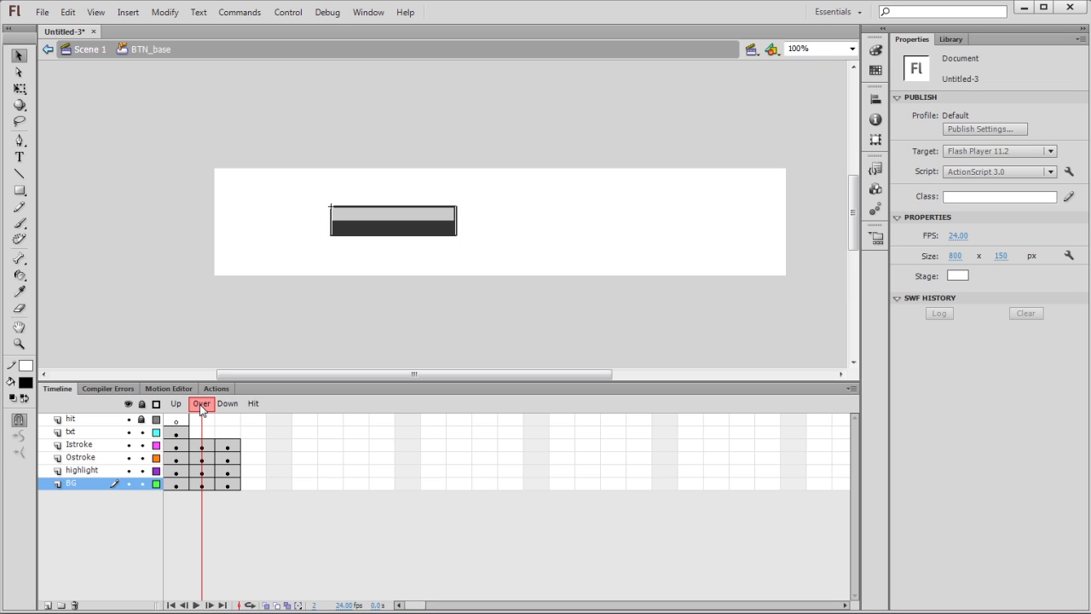
left_click(229, 406)
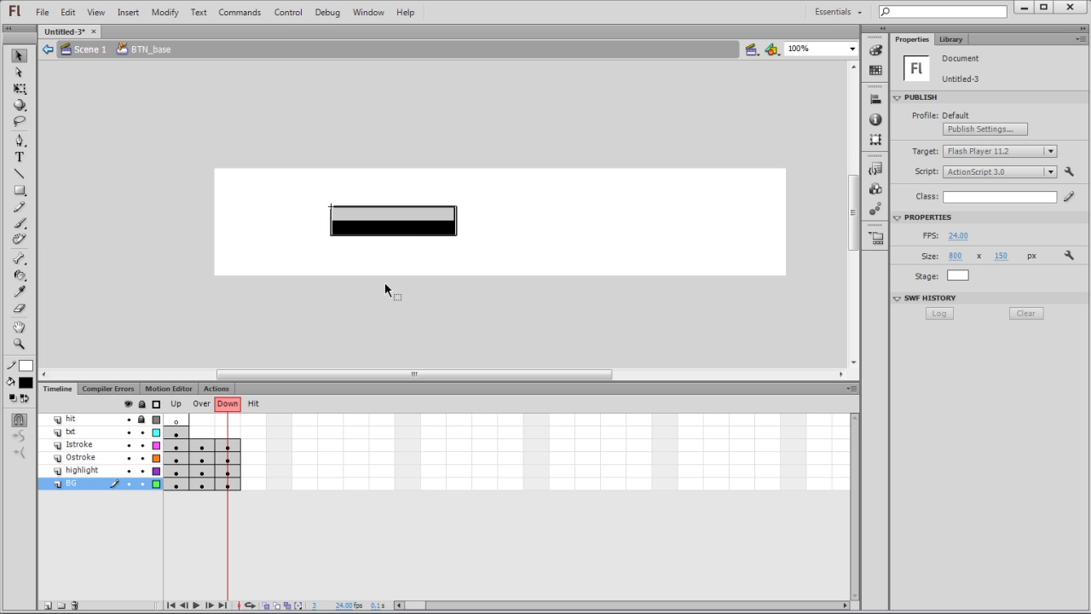
Unlock the hit layer, lock all other layers and draw a black rectangle about 175 by 41 px over the button in the Up state.
left_click(177, 404)
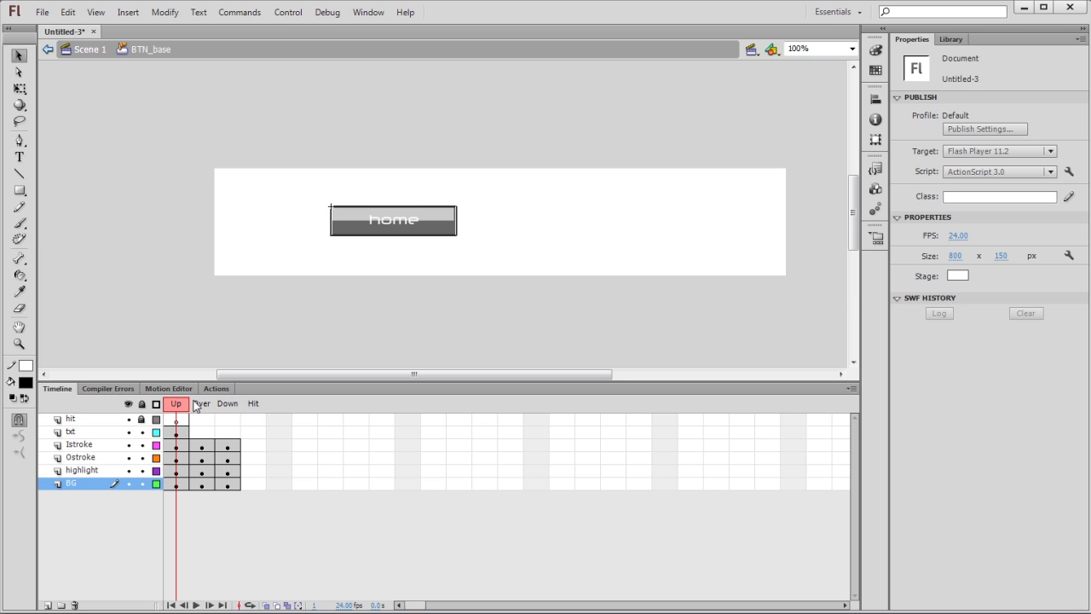
left_click(94, 419)
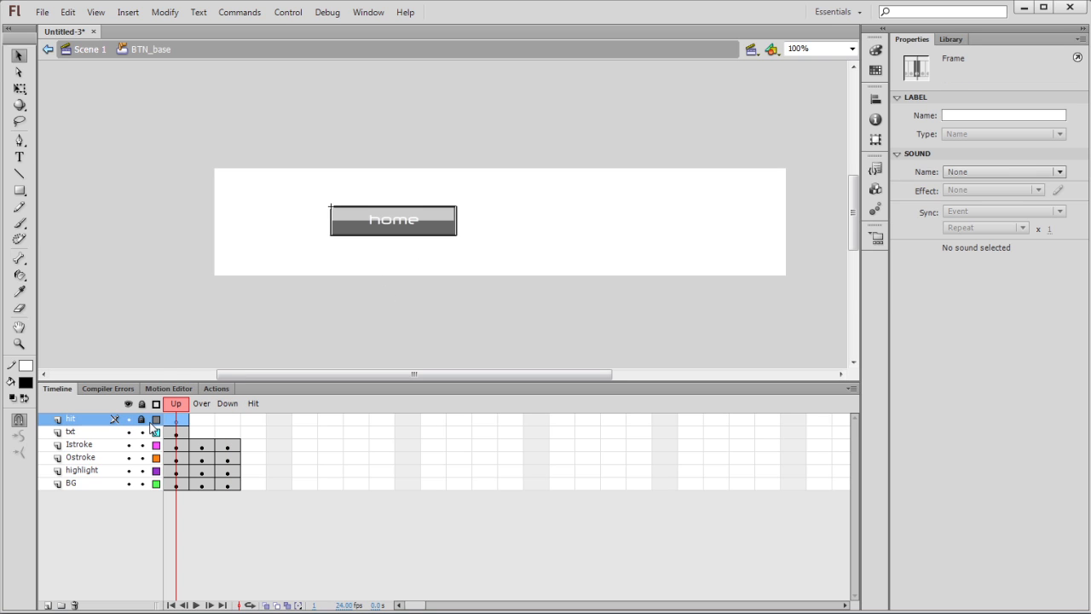
left_click(140, 419)
left_click_drag(142, 432, 147, 484)
left_click(19, 190)
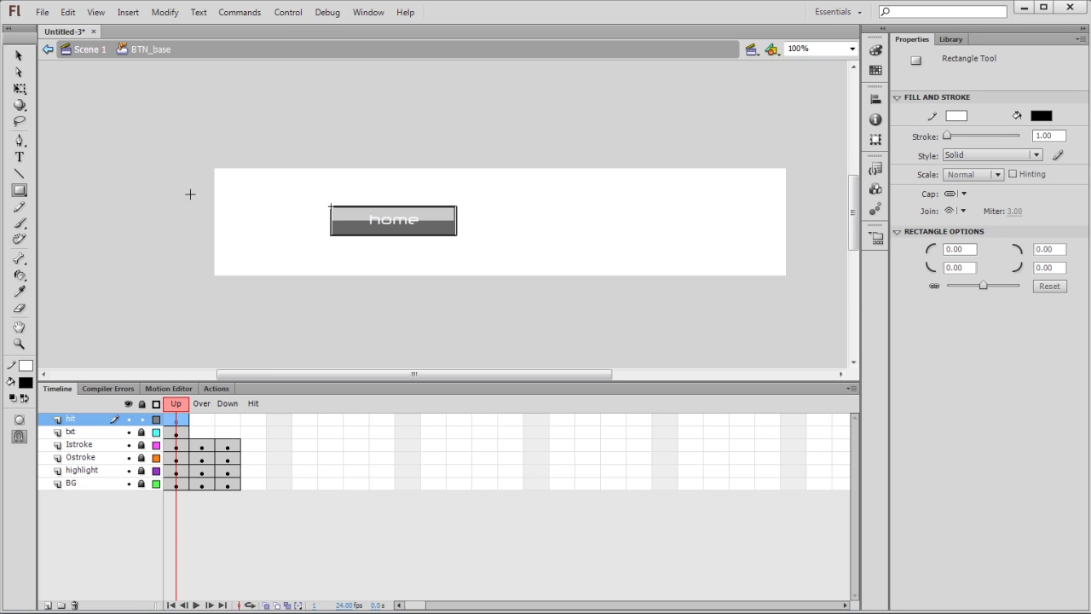
left_click_drag(330, 206, 459, 236)
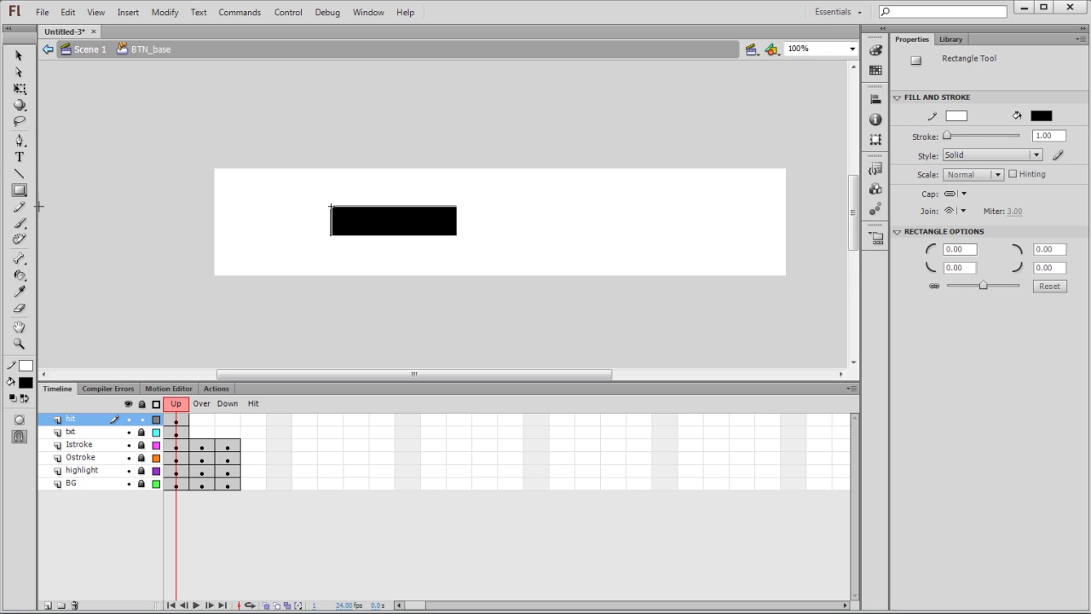
Select the hit rectangle's fill and set the stroke color to none.
left_click(18, 56)
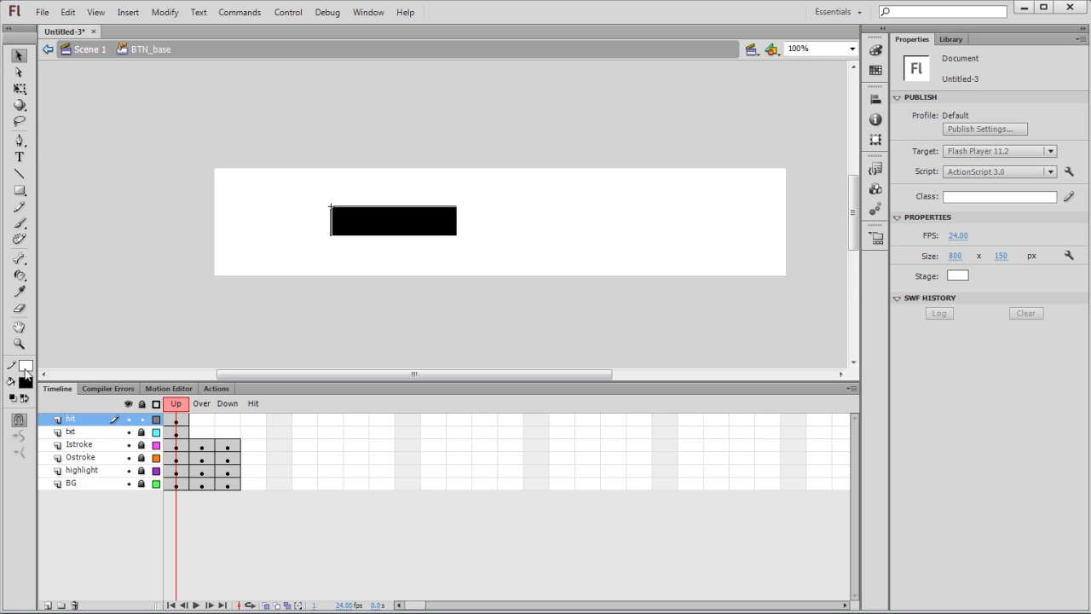
left_click(420, 220)
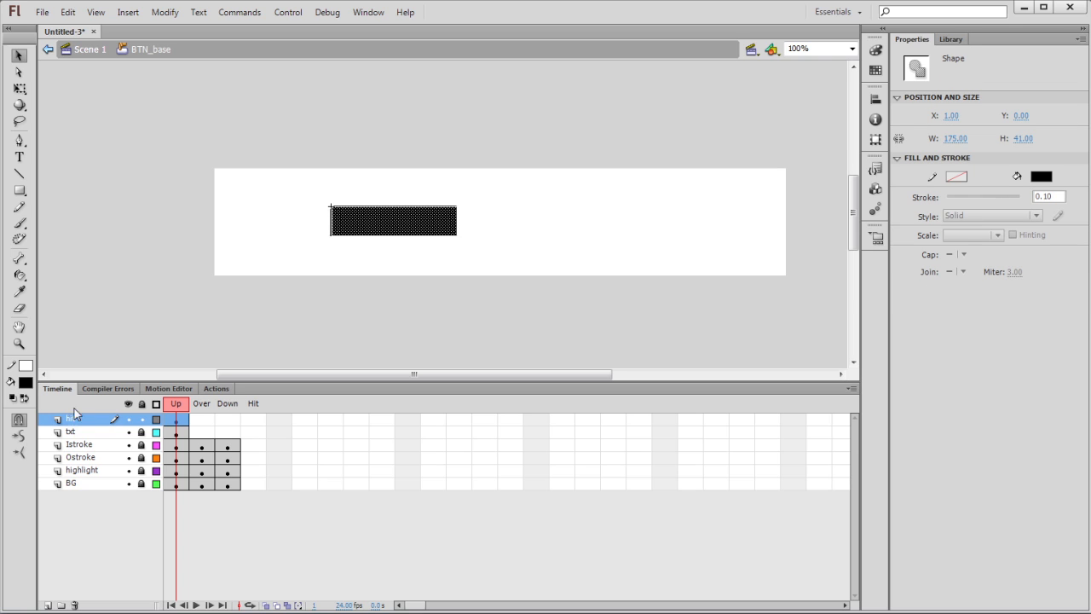
left_click(26, 381)
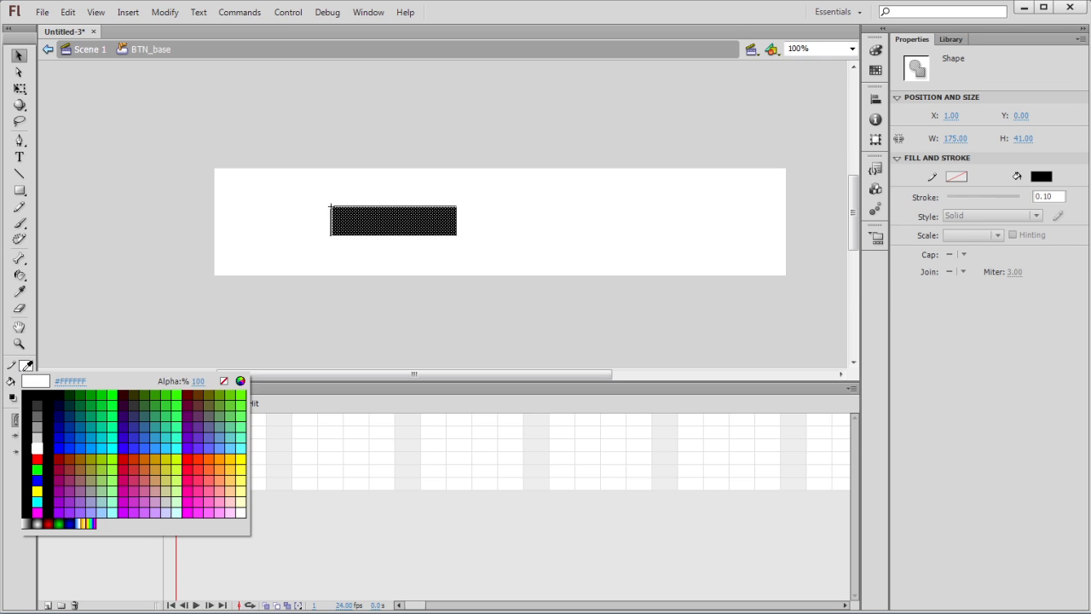
left_click(224, 382)
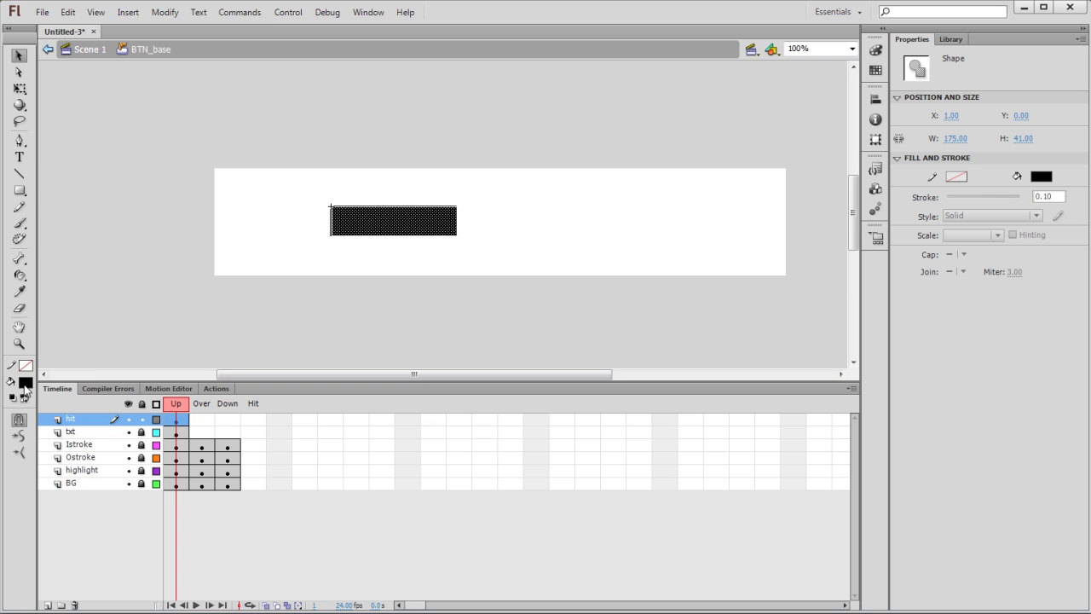
left_click(430, 258)
Convert the black hit rectangle to a Movie Clip symbol named hitArea.
left_click(371, 221)
left_click(166, 12)
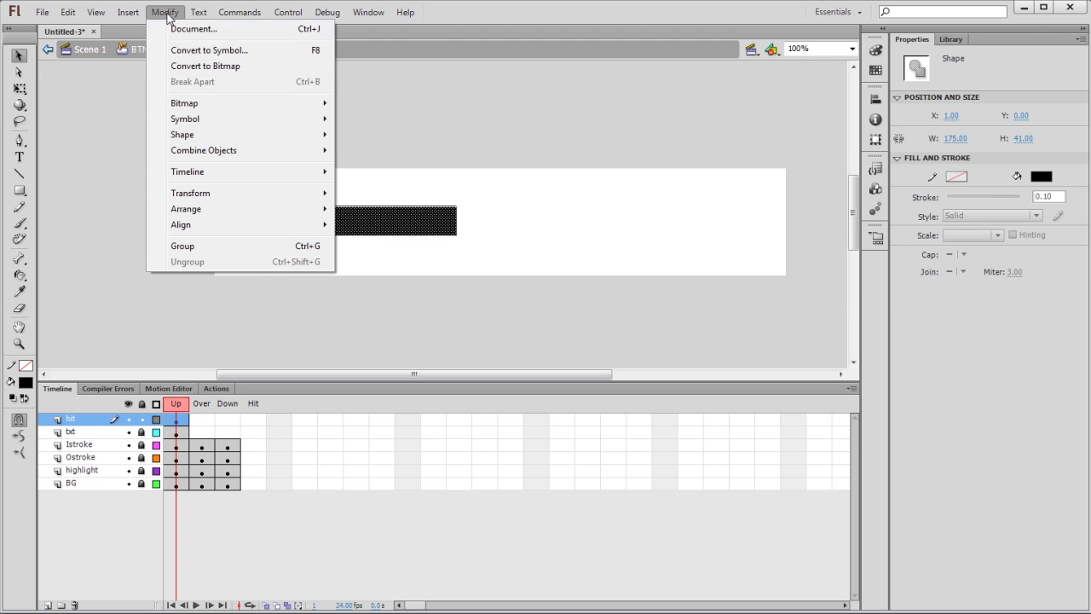
left_click(217, 52)
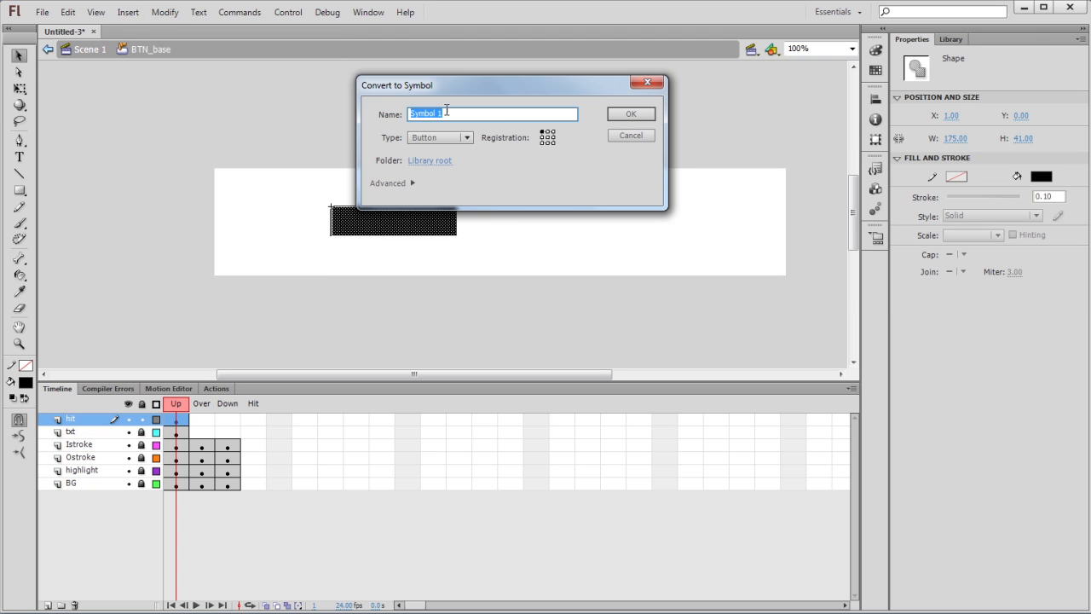
left_click(459, 142)
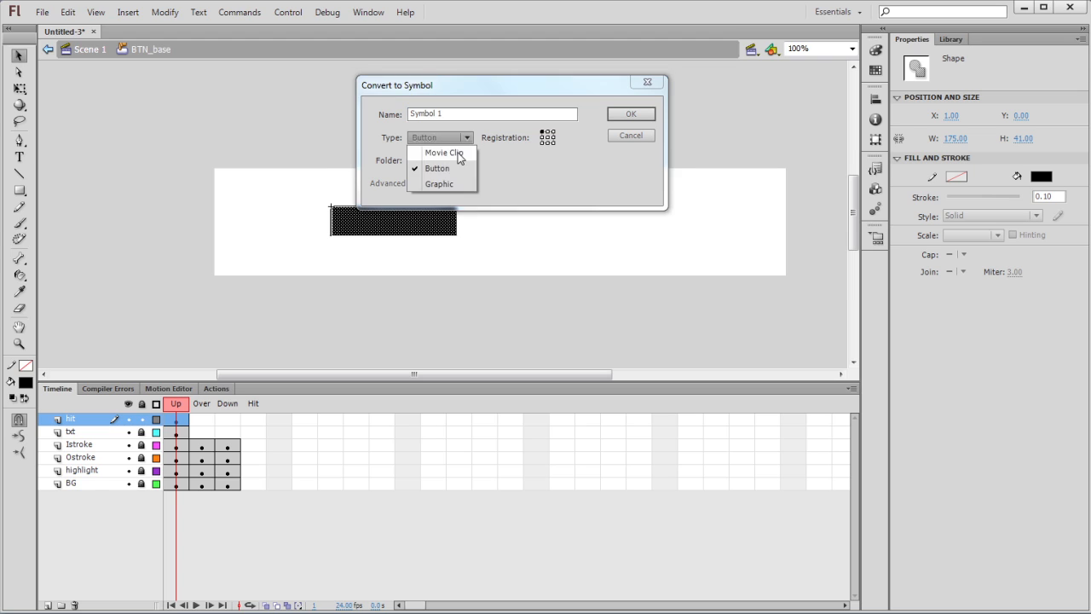
left_click(451, 151)
left_click(451, 113)
key("ctrl+a")
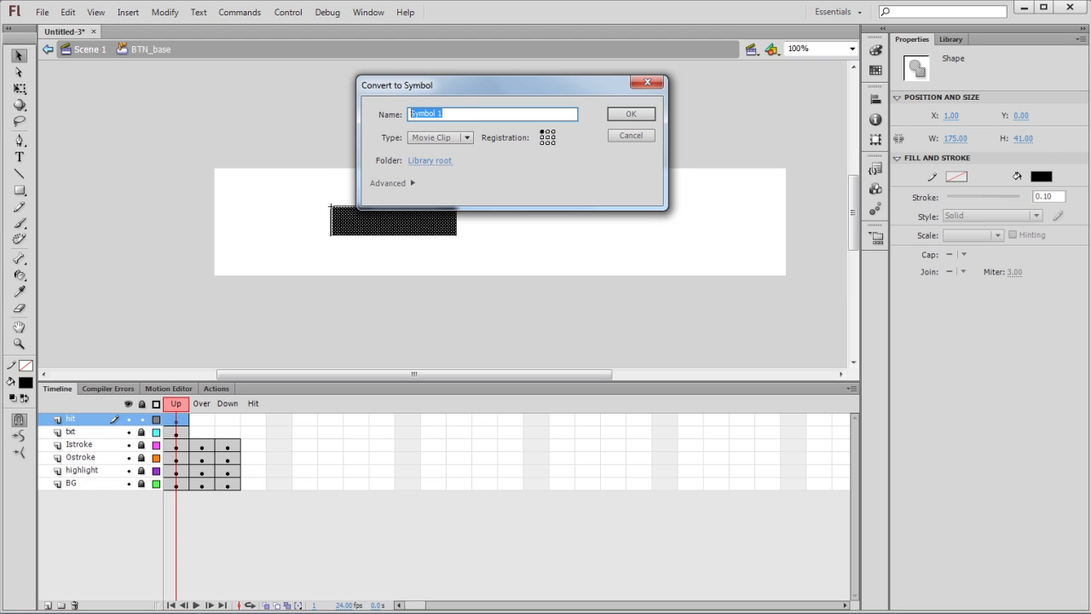
type("hitArea")
left_click(642, 116)
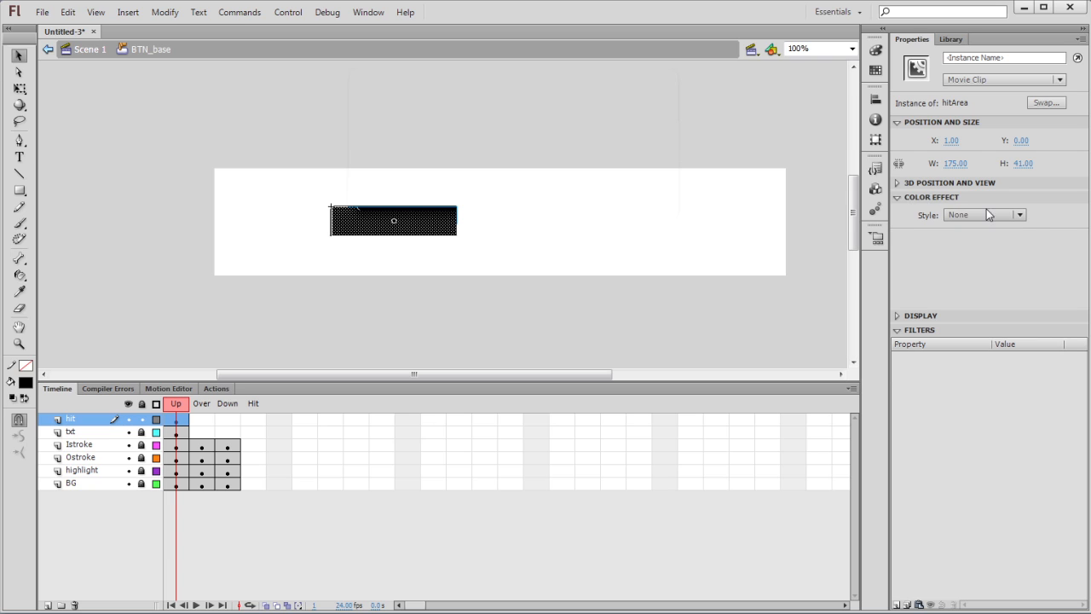
Apply an Alpha color effect of 0% to the hitArea instance.
left_click(898, 197)
left_click(899, 197)
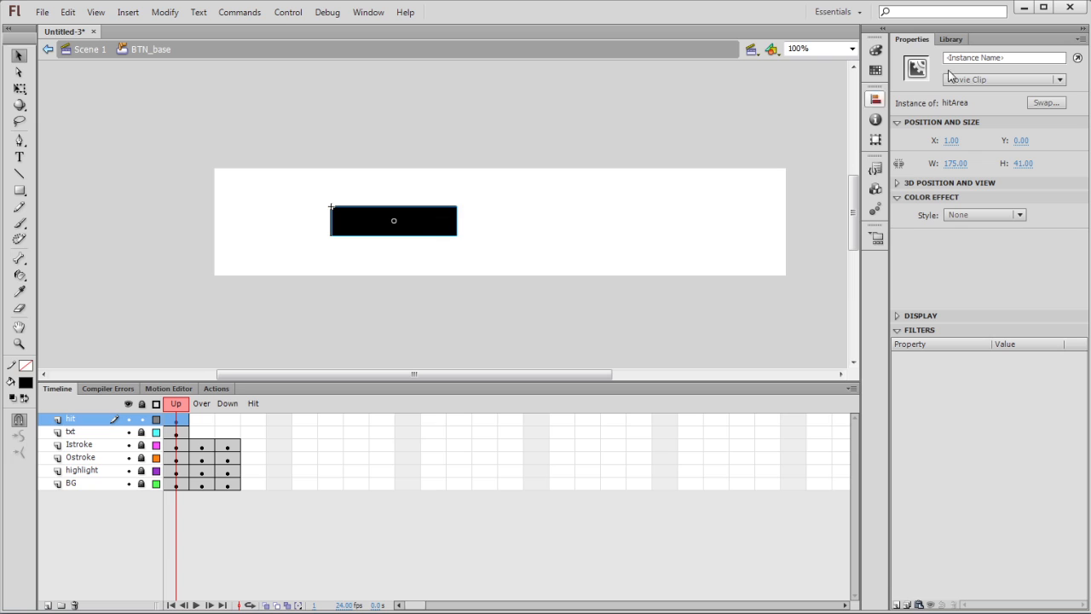
left_click(1018, 215)
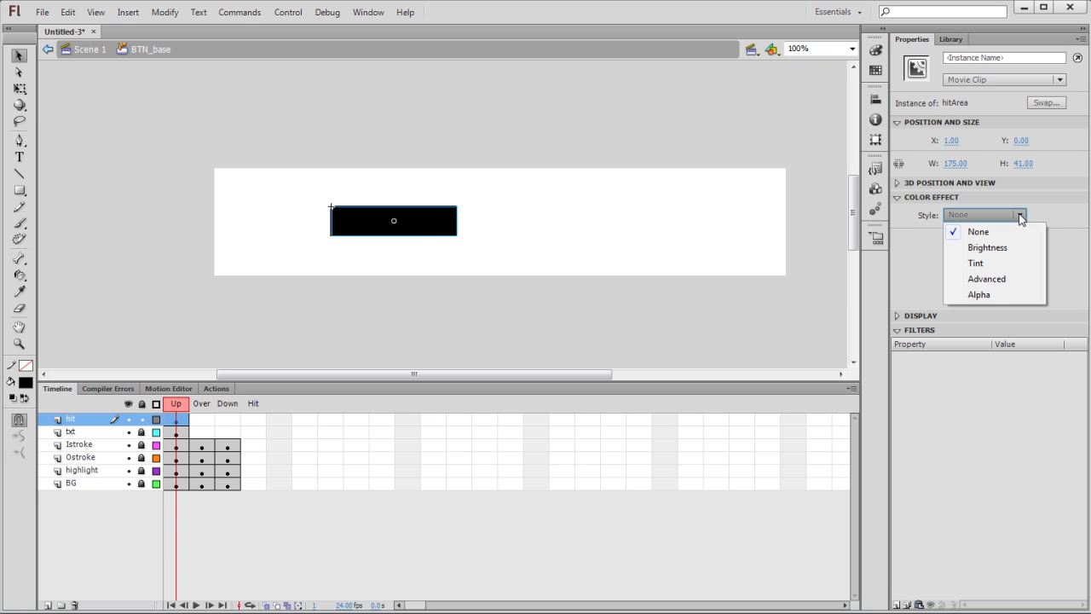
left_click(991, 295)
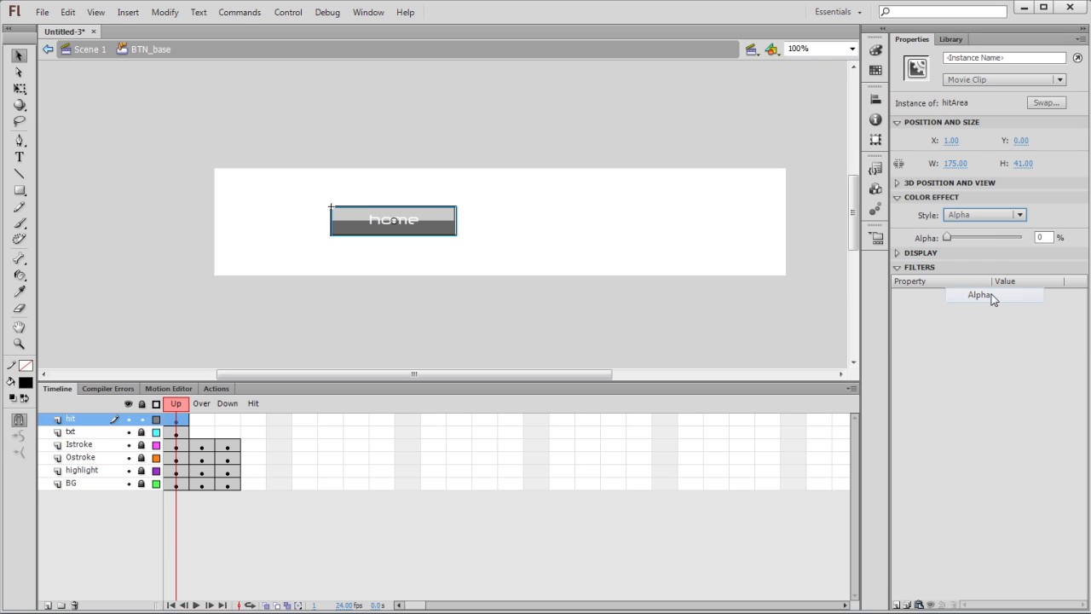
left_click_drag(946, 237, 877, 248)
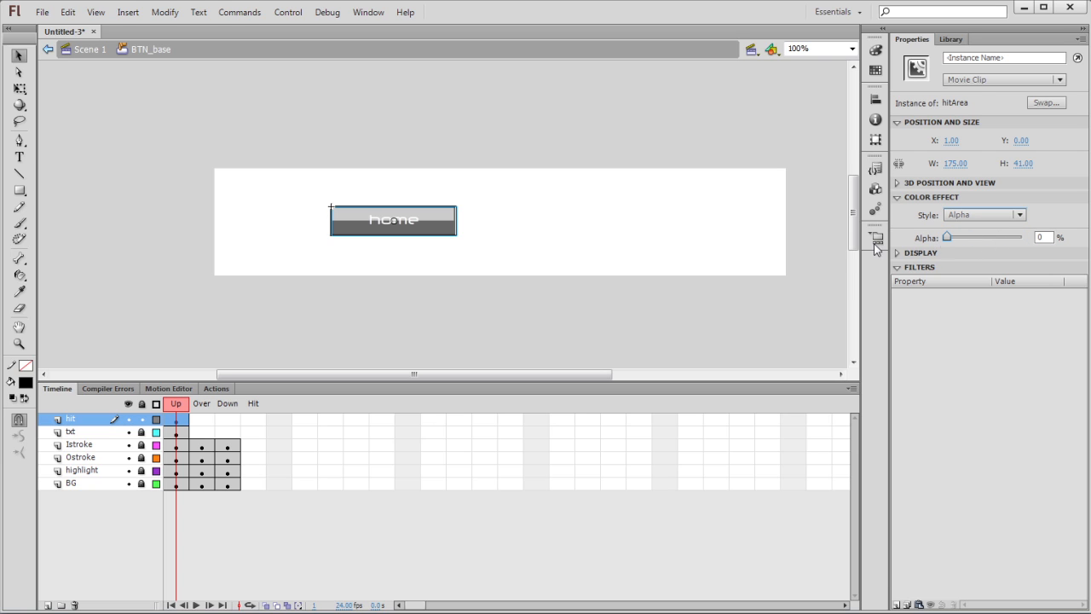
left_click(478, 285)
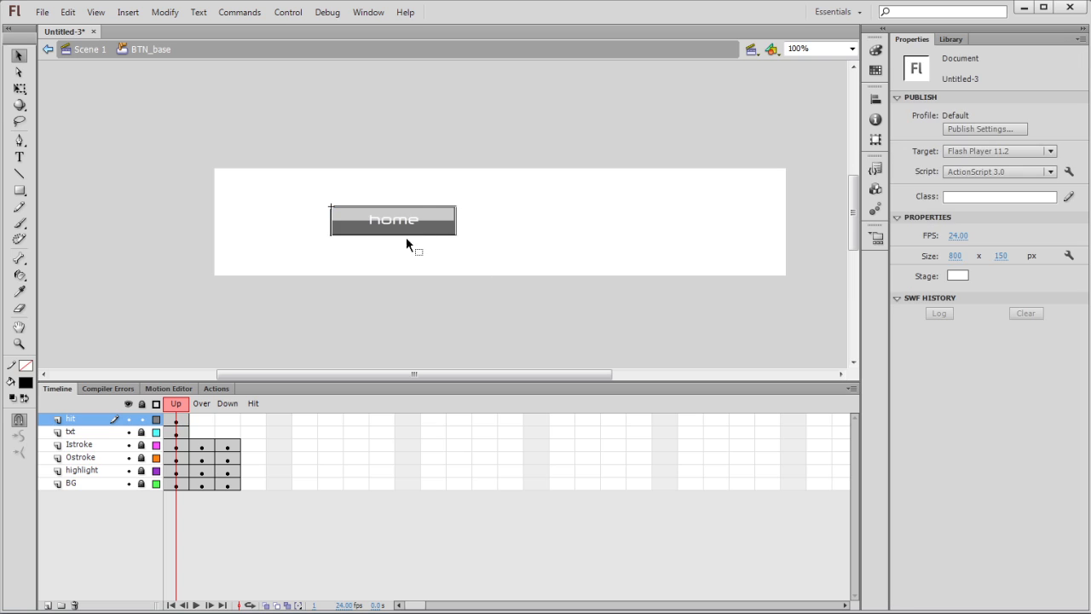
Move the hit layer's hitArea keyframe from the Up frame to the Hit frame.
left_click(179, 420)
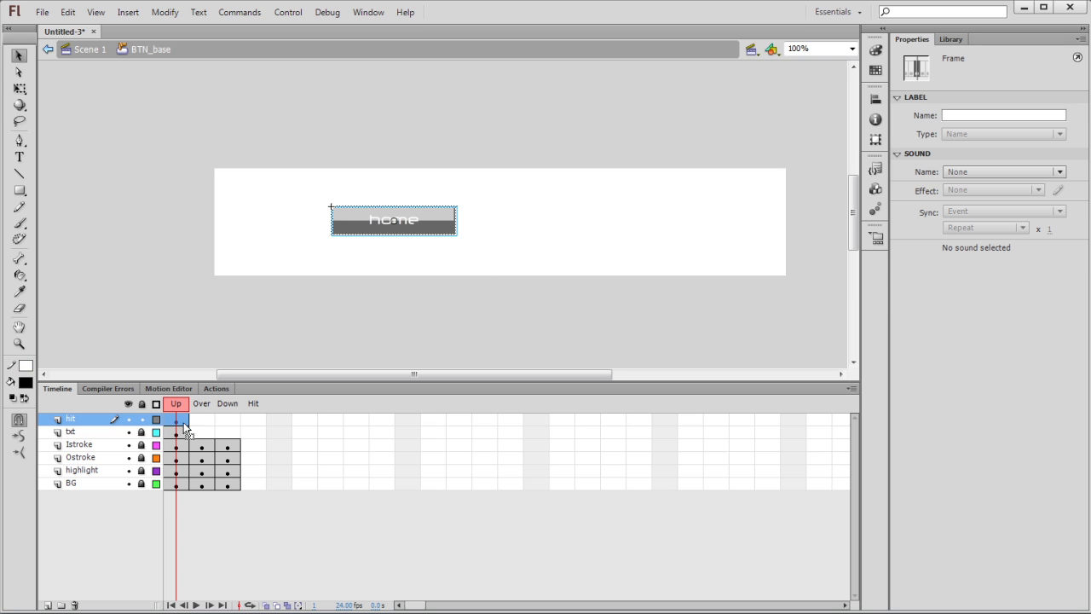
left_click(208, 421)
key("F6")
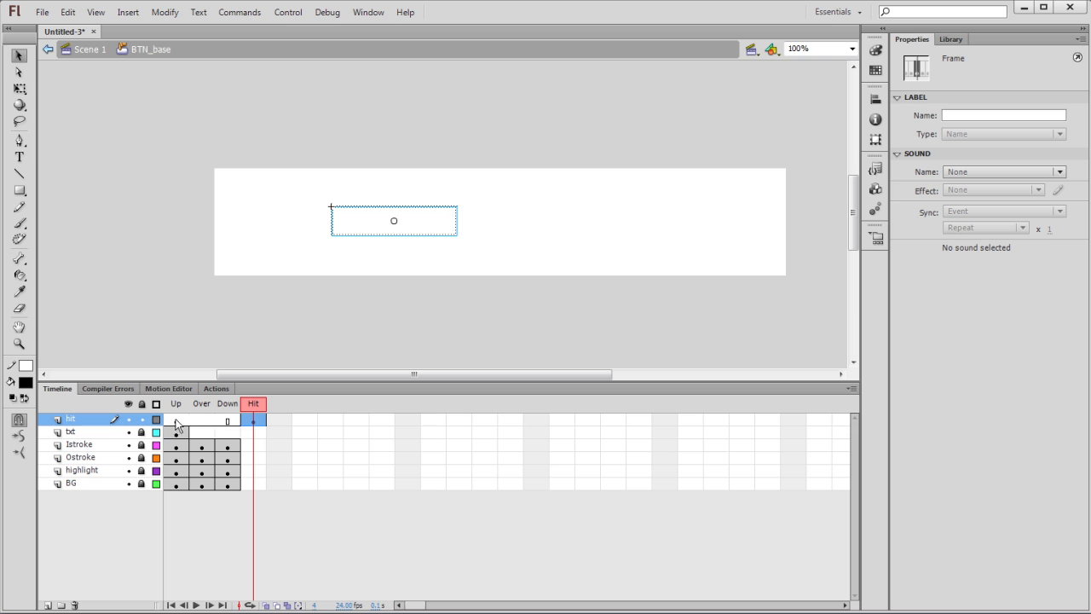
left_click(299, 314)
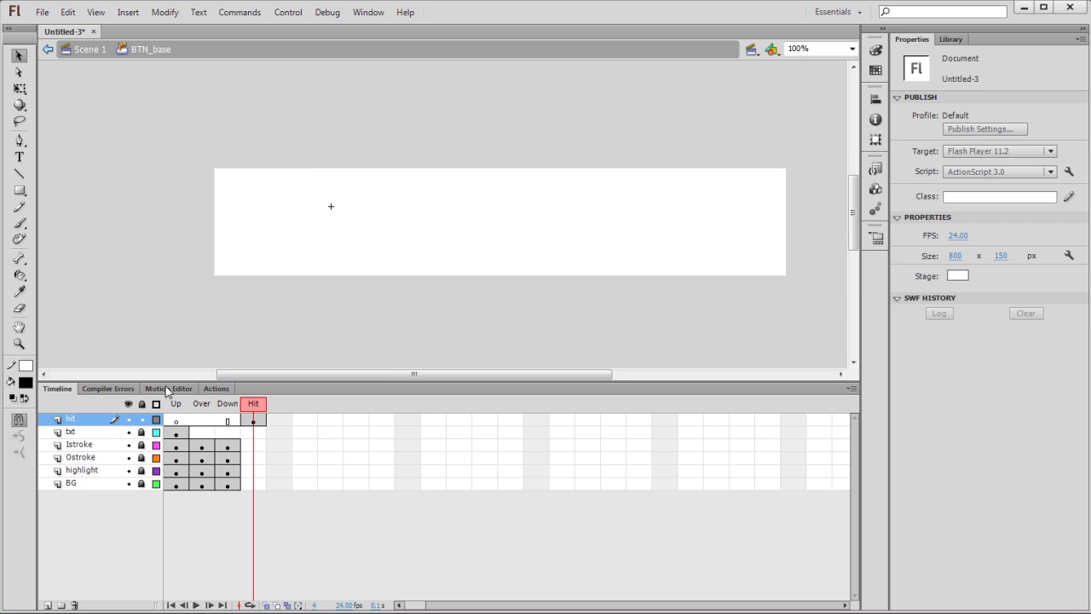
Check the button's appearance in the Up, Over, Down and Hit states.
left_click(177, 407)
left_click(202, 407)
left_click(227, 406)
left_click(253, 405)
left_click(182, 409)
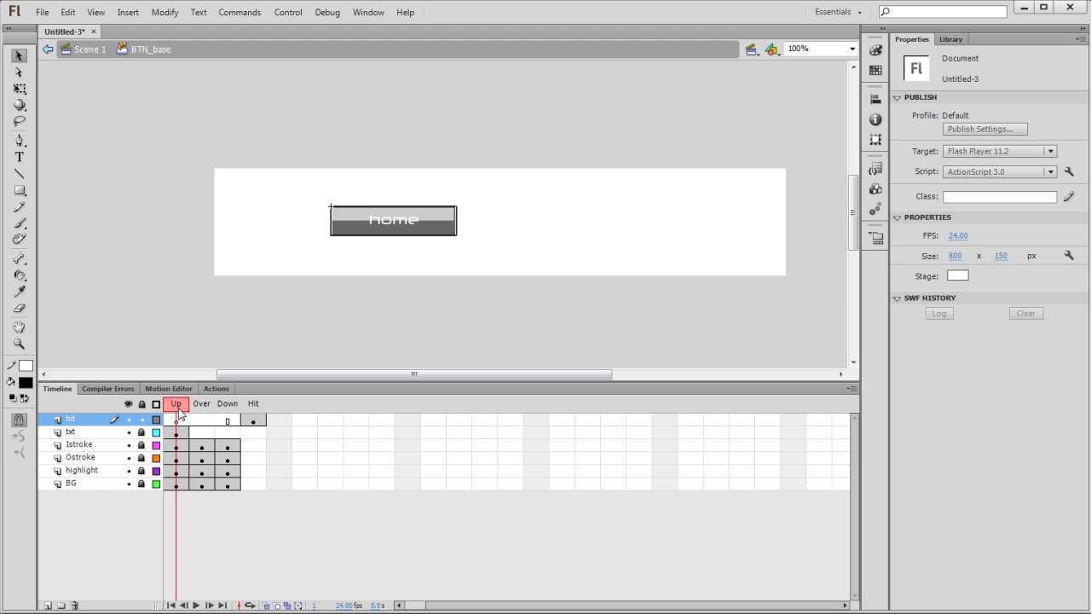
left_click(202, 406)
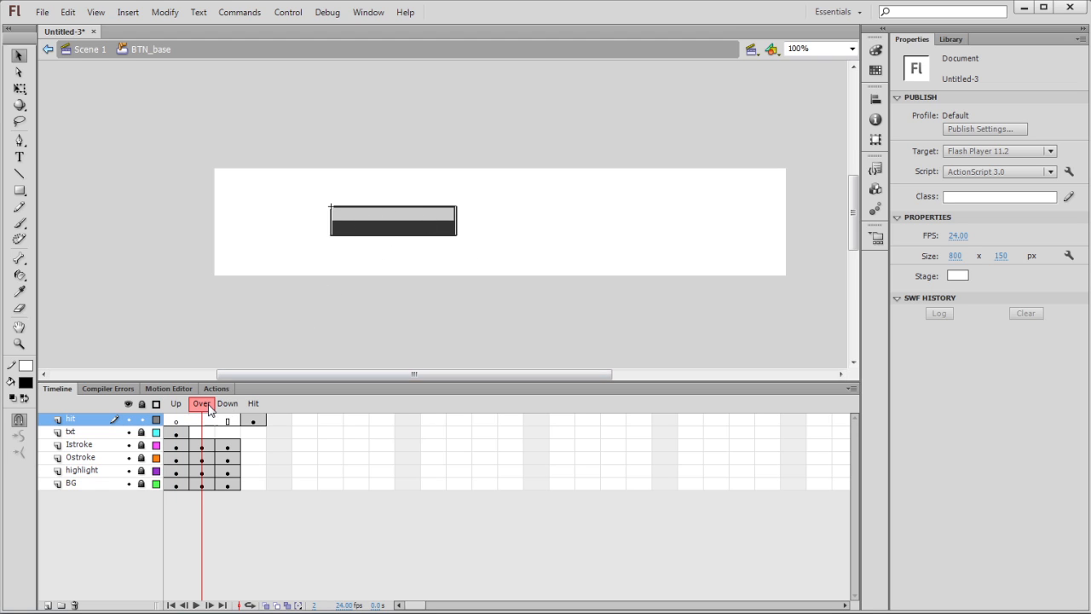
left_click(176, 404)
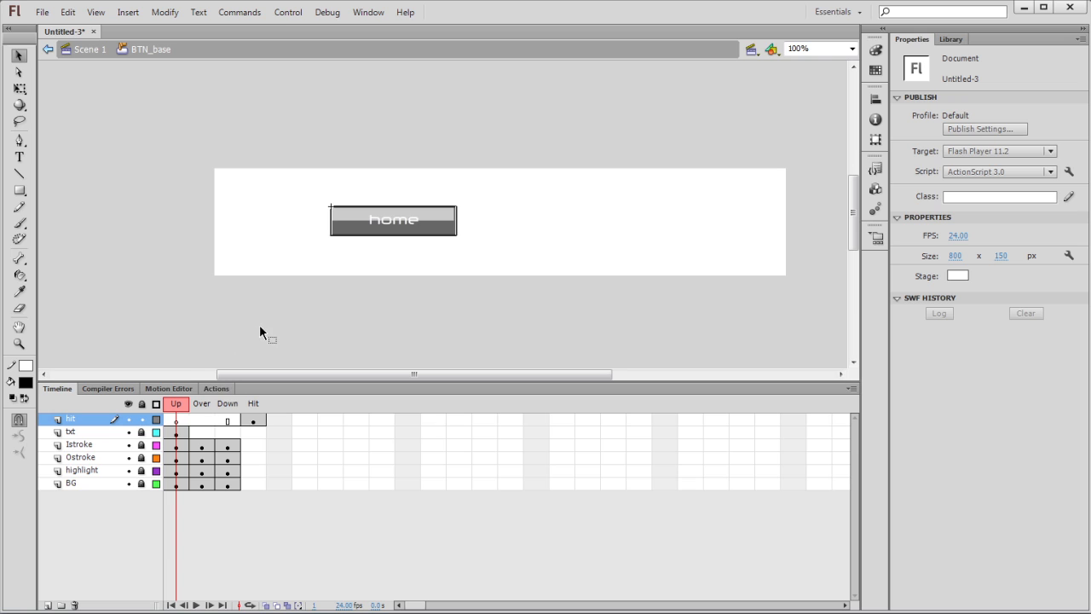
Leave the button symbol for the main scene and shift the button instance horizontally to about X 76.
double_click(298, 245)
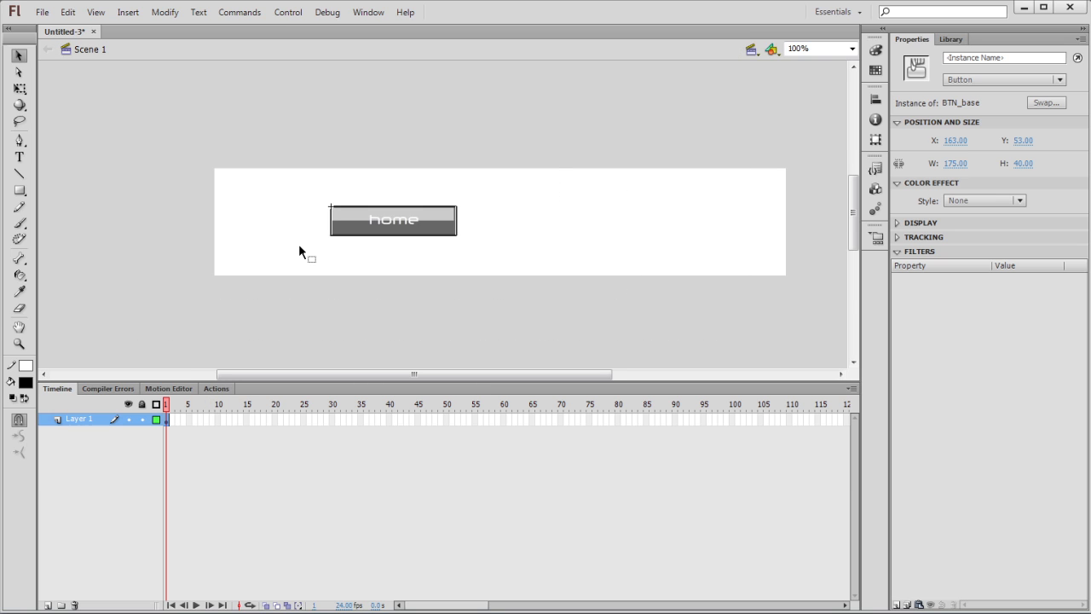
left_click_drag(397, 222, 366, 224)
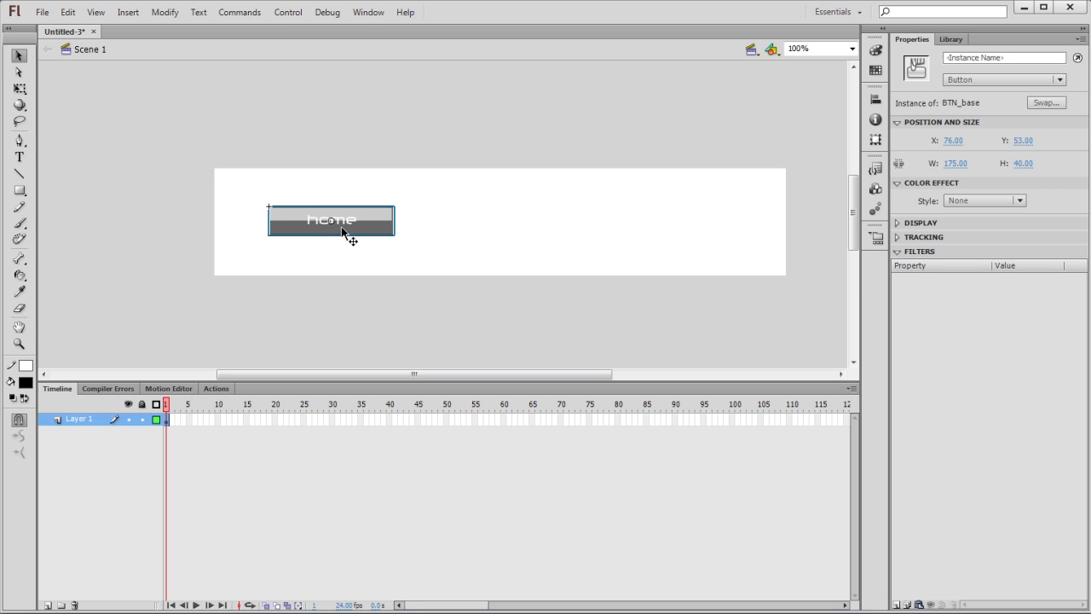
Rename Layer 1 as masterBTN.
double_click(85, 420)
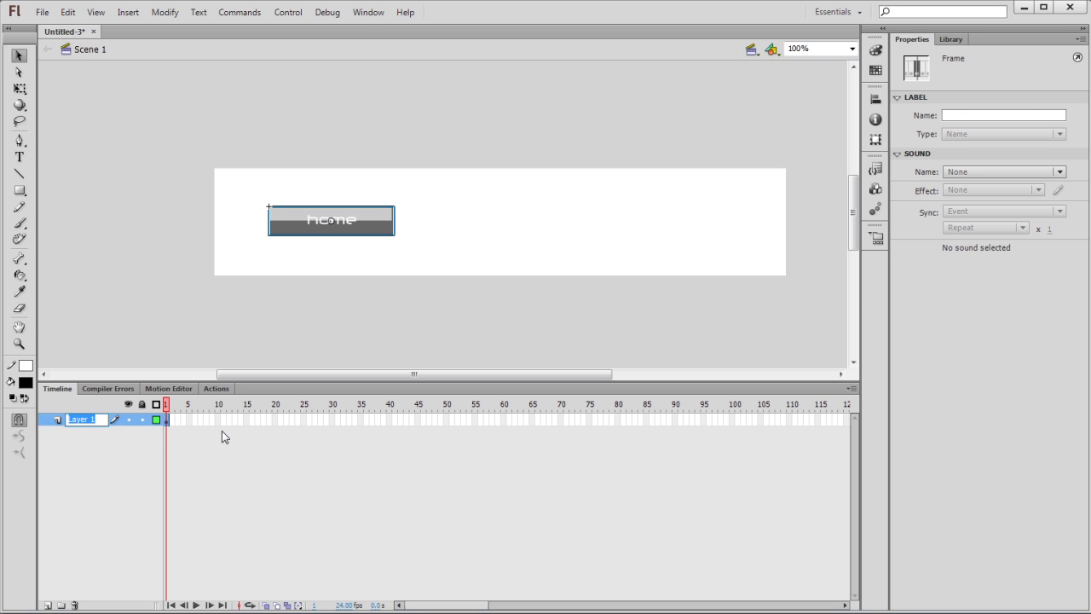
type("maste")
type("rBTN")
key("BackSpace")
type("BTN")
left_click(296, 324)
left_click(346, 219)
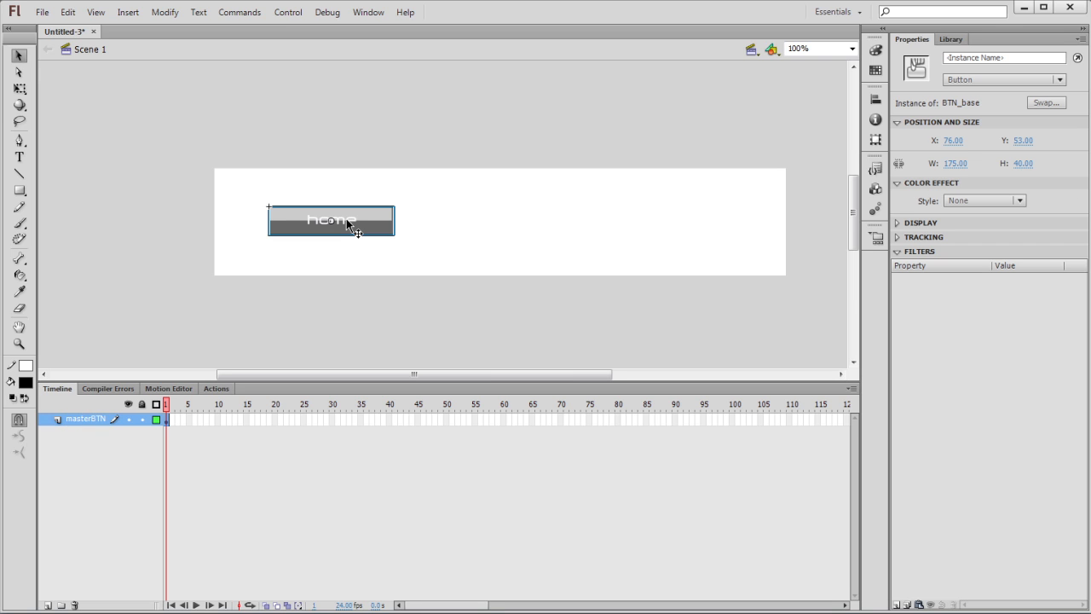
Rename the main scene's layer as MasterNave.
double_click(83, 419)
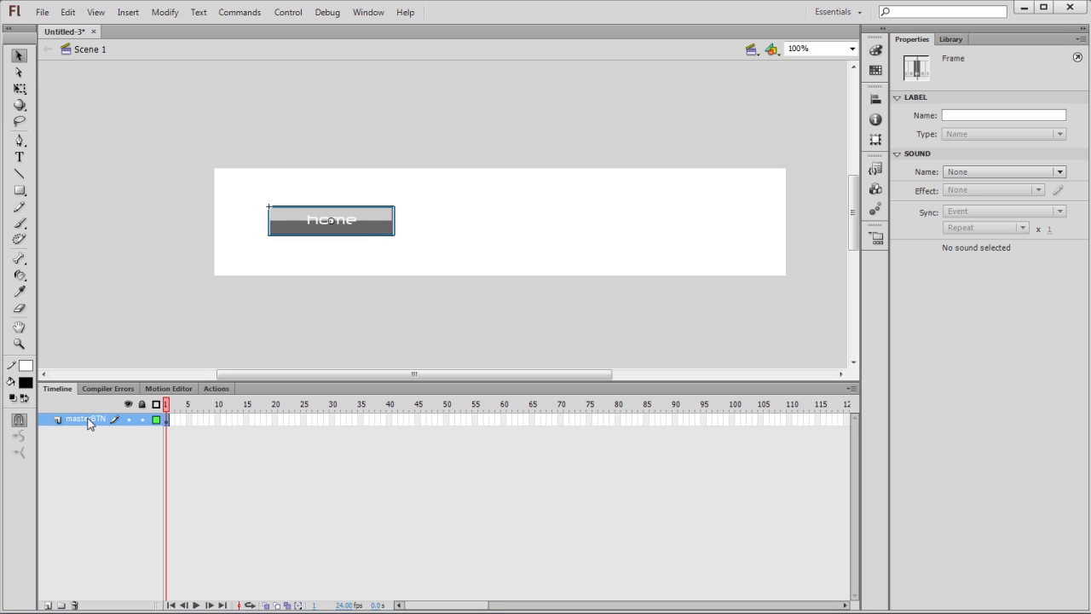
type("MasterNave")
key("Return")
left_click(375, 297)
Delete the button instance from the stage and place a fresh BTN_base instance from the library near the stage's left edge.
left_click(323, 225)
key("Delete")
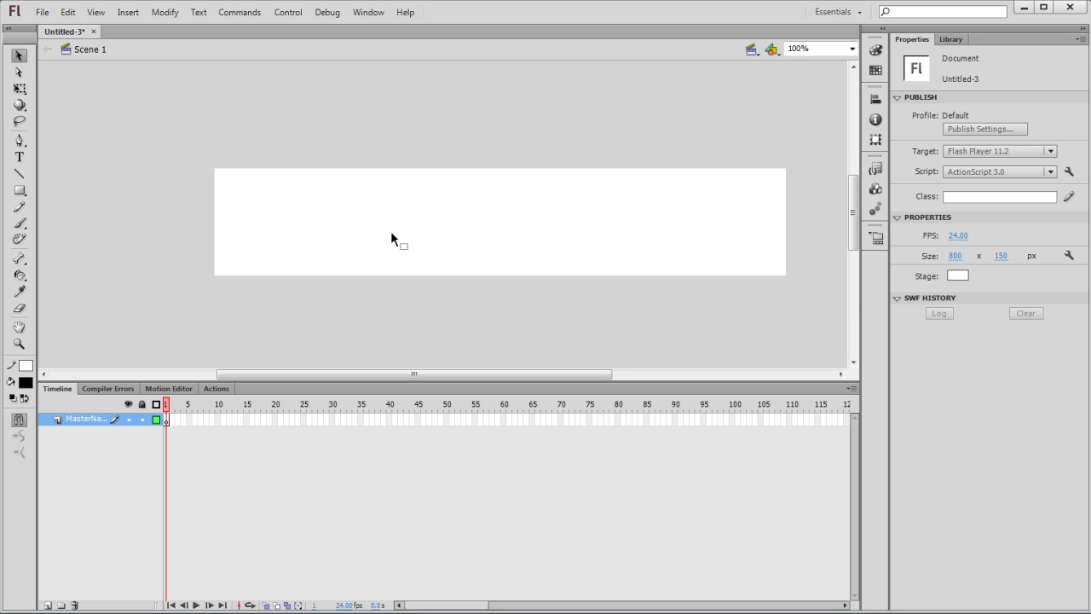
left_click(951, 39)
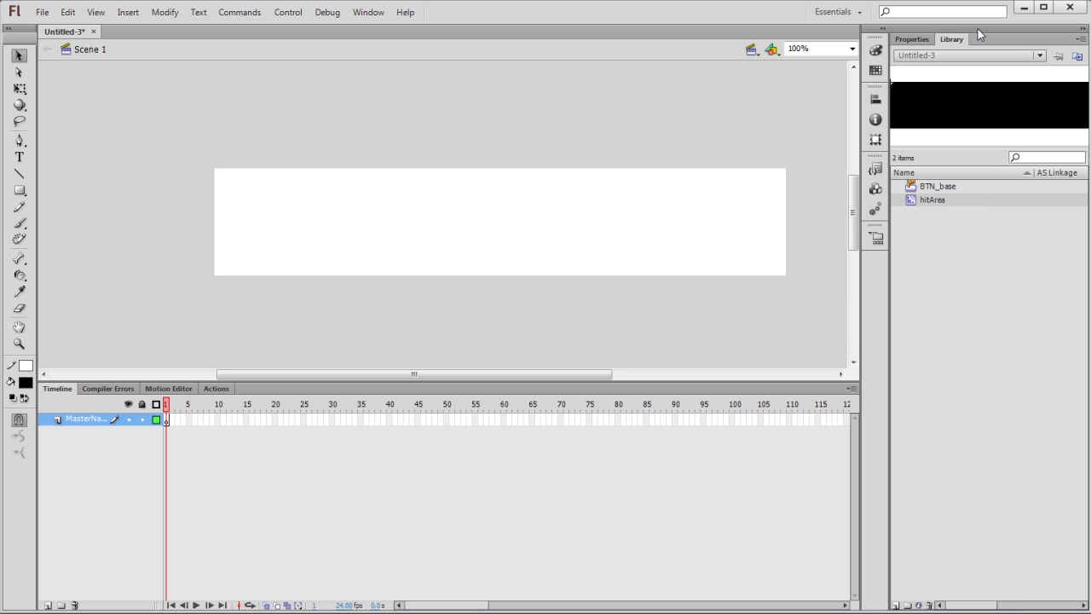
left_click(949, 188)
left_click_drag(946, 188, 282, 230)
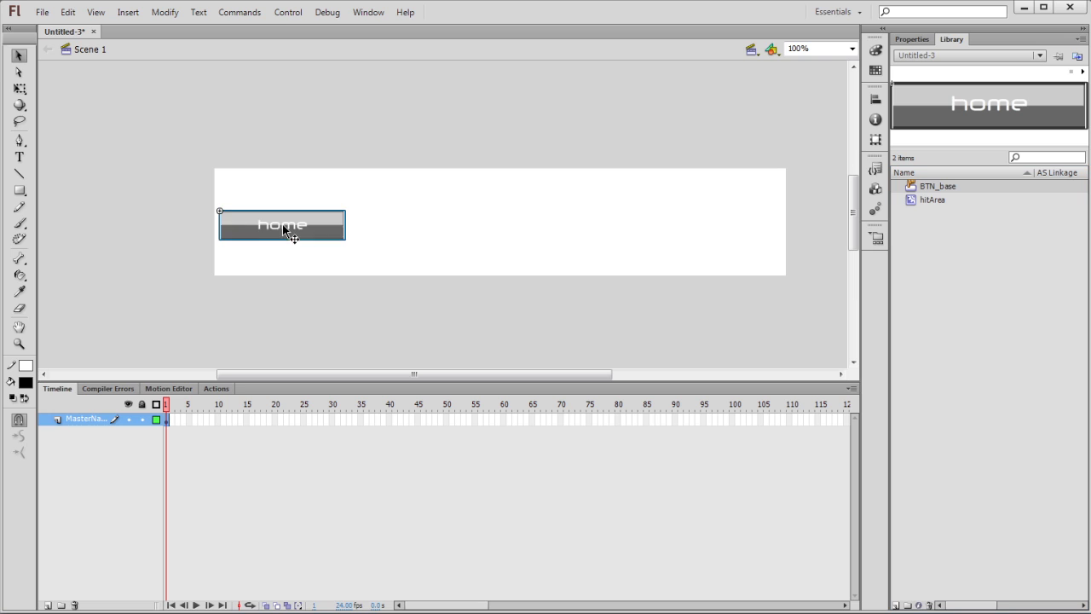
Align the home button to the stage's left edge and vertical center.
left_click(876, 101)
left_click(729, 217)
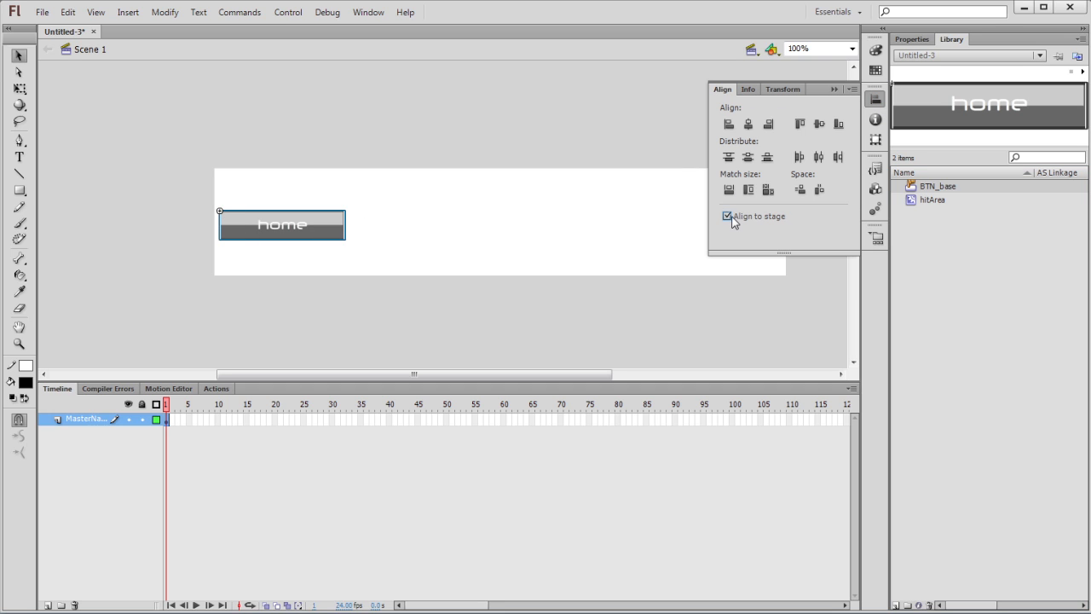
left_click(729, 124)
left_click(800, 124)
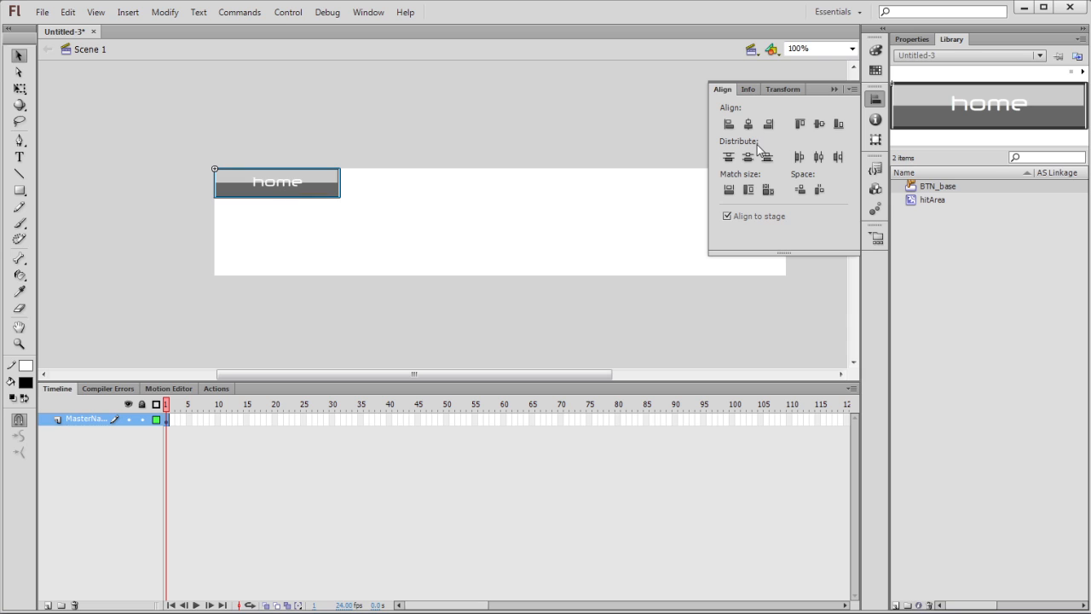
left_click(819, 125)
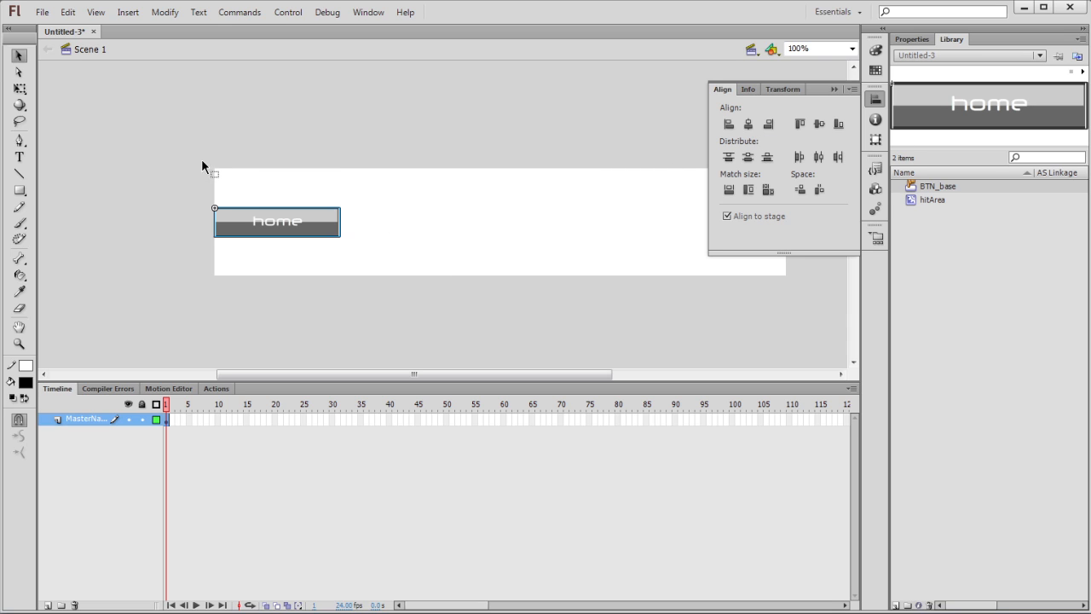
Place three more BTN_base instances from the library and line them up end to end beside the first button.
left_click(311, 254)
left_click_drag(945, 193, 404, 223)
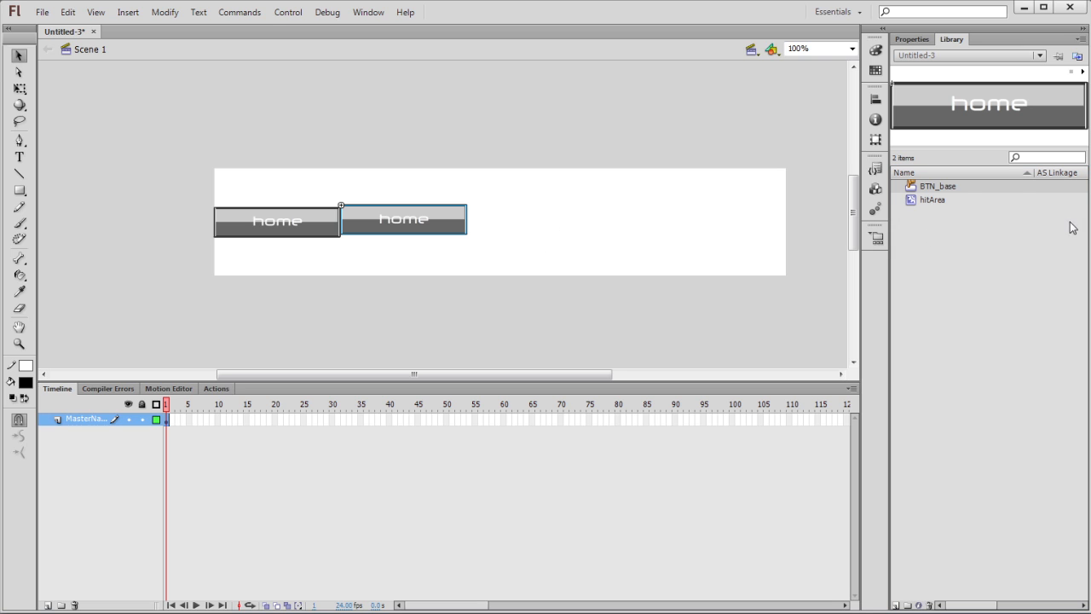
left_click_drag(962, 186, 691, 235)
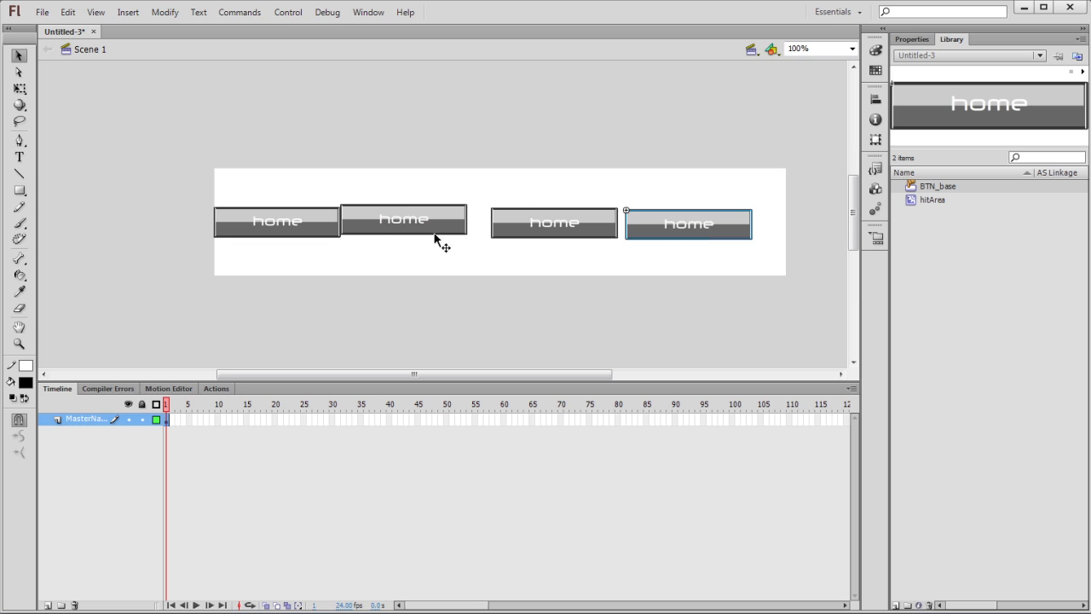
left_click_drag(386, 228, 381, 230)
left_click_drag(556, 224, 532, 221)
left_click_drag(684, 220, 654, 219)
Align all four buttons to the stage's vertical center.
left_click_drag(170, 175, 806, 299)
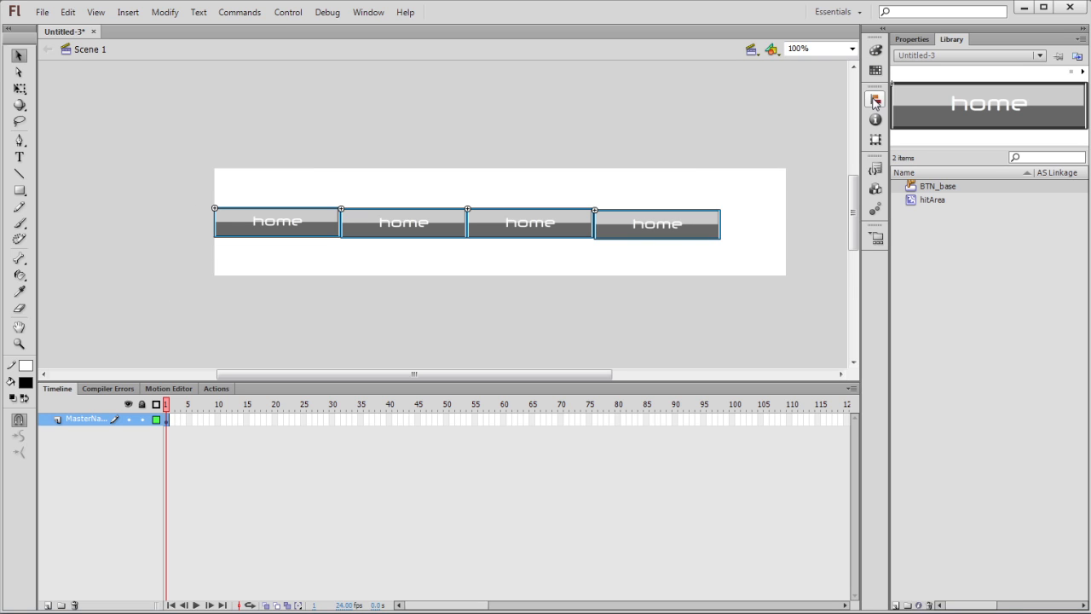
left_click(876, 100)
left_click(820, 123)
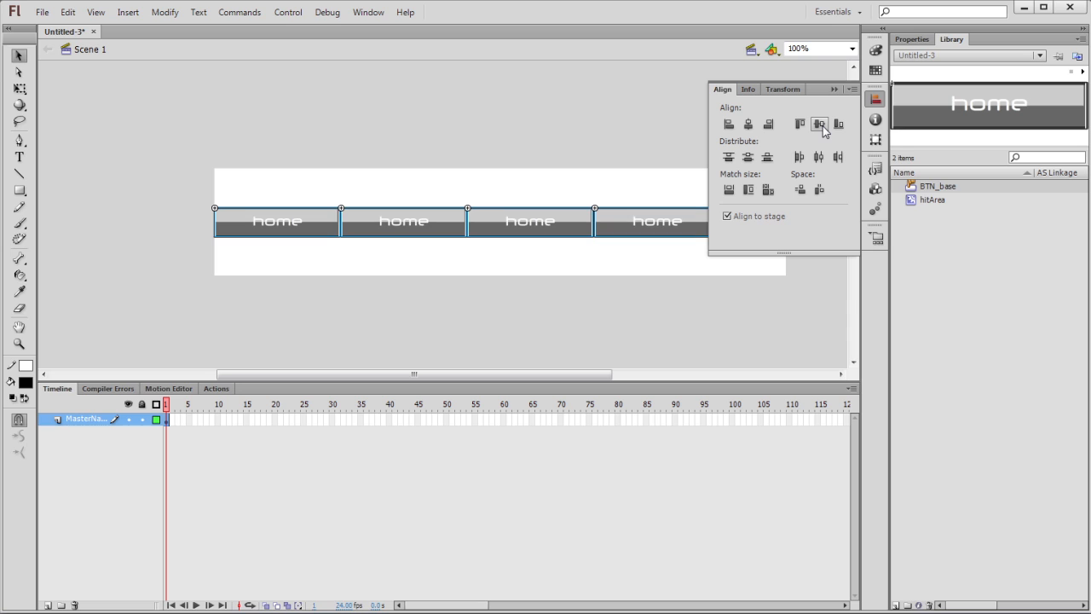
left_click(754, 274)
left_click(875, 100)
left_click(724, 288)
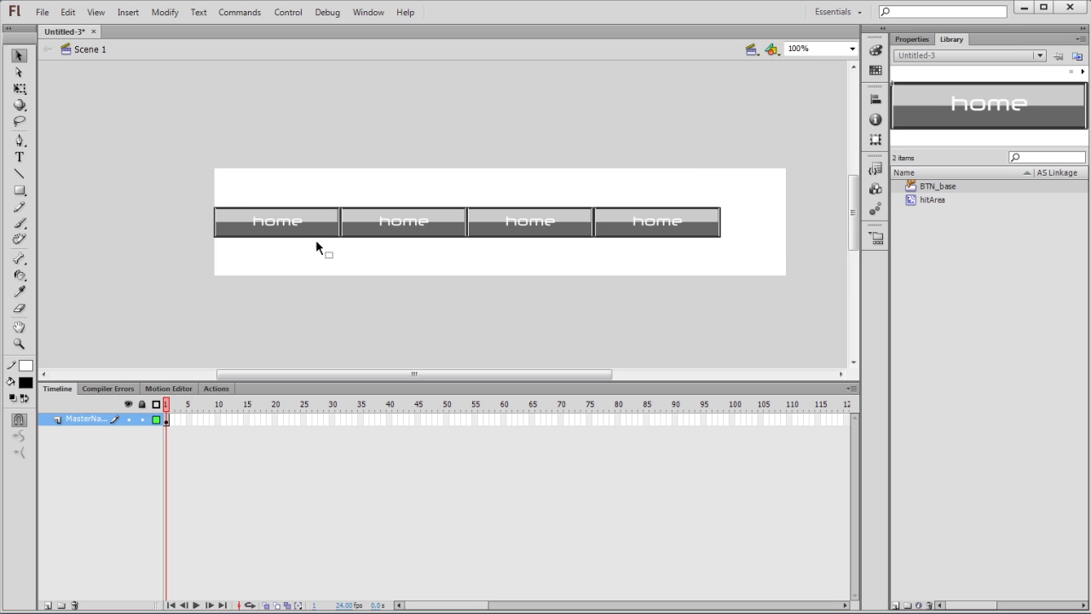
Nudge the second button left until its border overlaps the first button's edge.
left_click(355, 216)
key("Left")
key("Left")
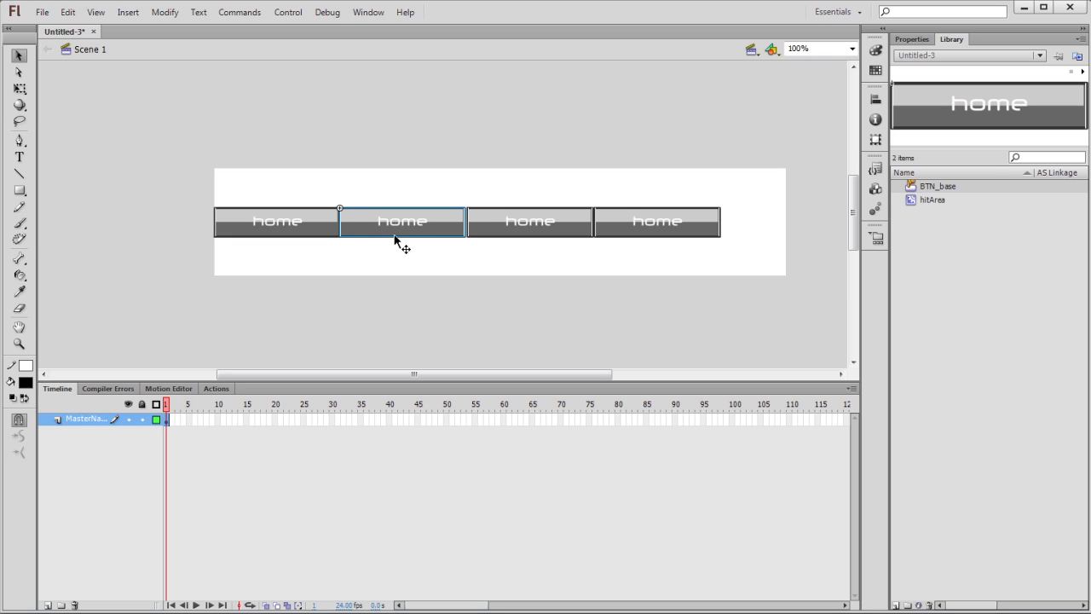
key("Left")
left_click(474, 307)
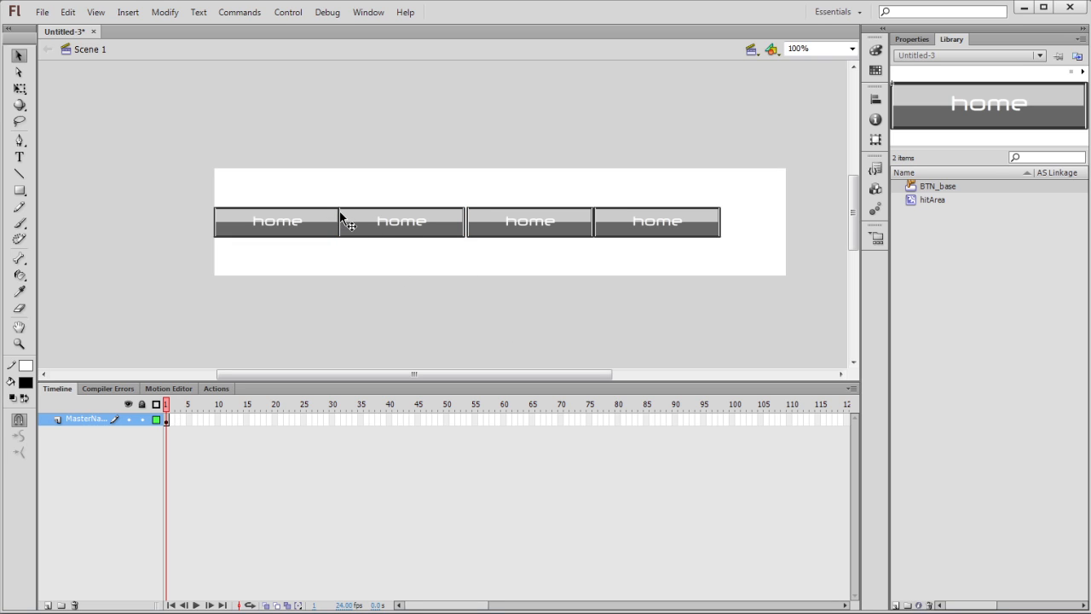
left_click(375, 237)
left_click(507, 279)
left_click(368, 236)
key("Left")
left_click(447, 330)
Nudge the third button left until its border meets the second button's edge.
left_click(515, 238)
key("Left")
key("Left")
key("Left")
key("Left")
key("Left")
key("Left")
left_click(548, 291)
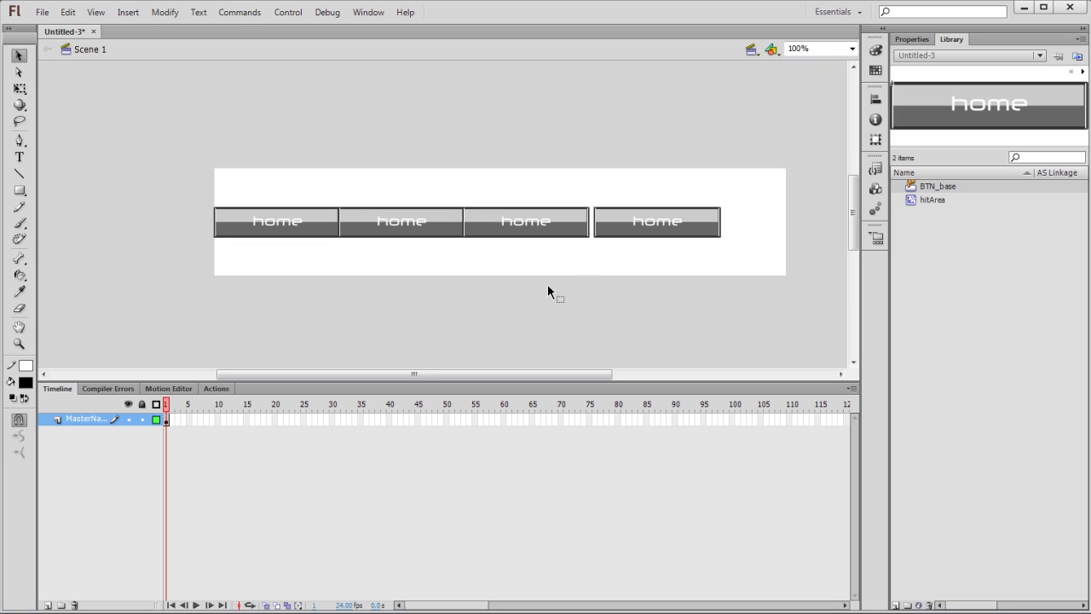
Nudge the fourth button left to close the gap with the third button.
left_click(623, 218)
key("Left")
key("Left")
key("Left")
key("Left")
key("Left")
key("Left")
key("Left")
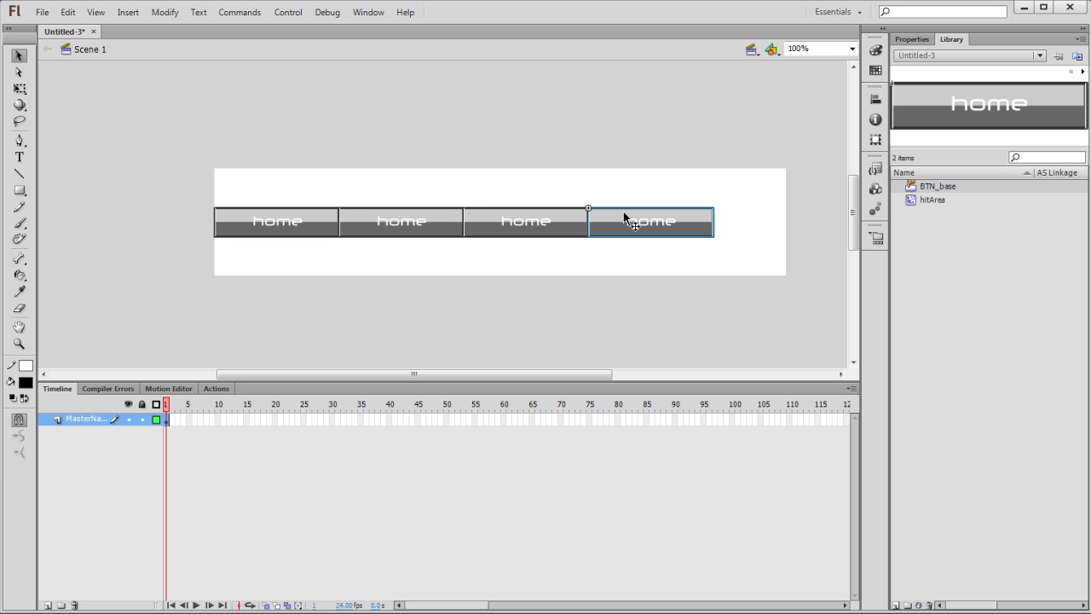
key("Left")
left_click(629, 275)
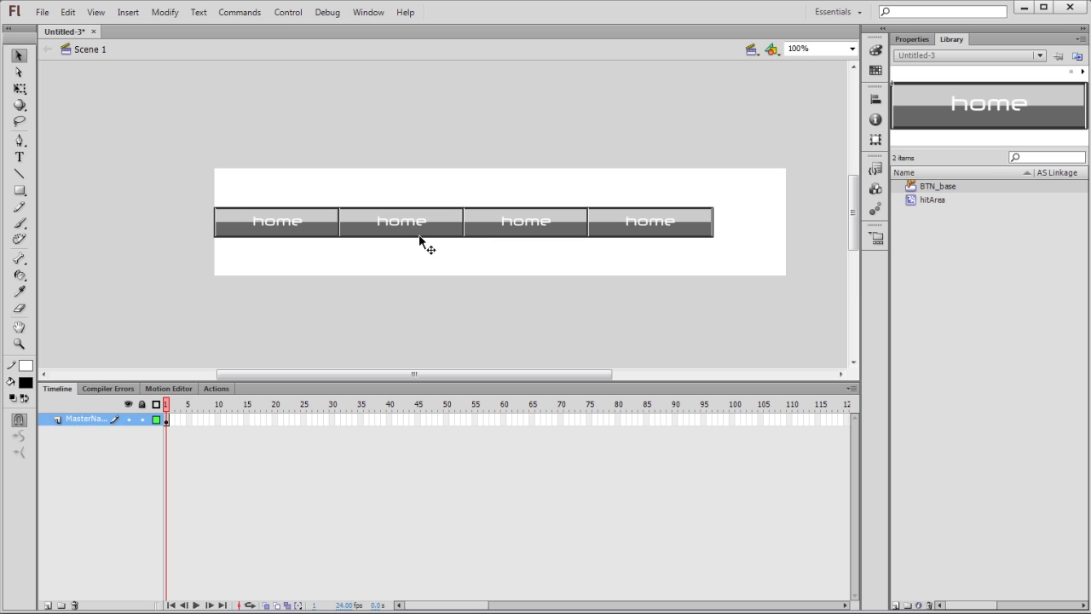
Test the movie to check the rollover and click states of the four buttons, and close the preview.
key("ctrl+Return")
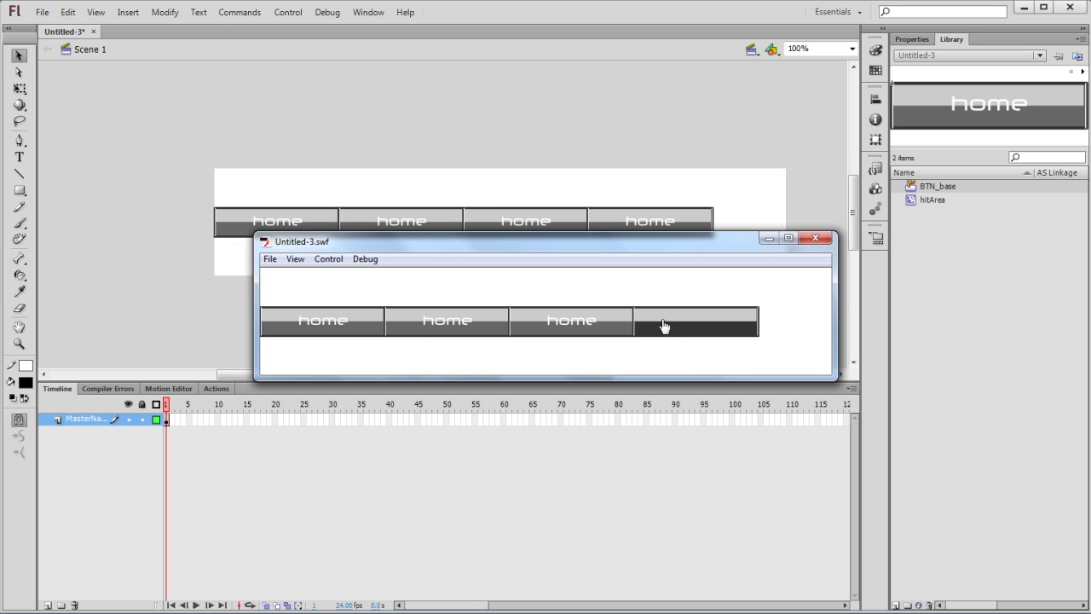
left_click(586, 326)
left_click(585, 326)
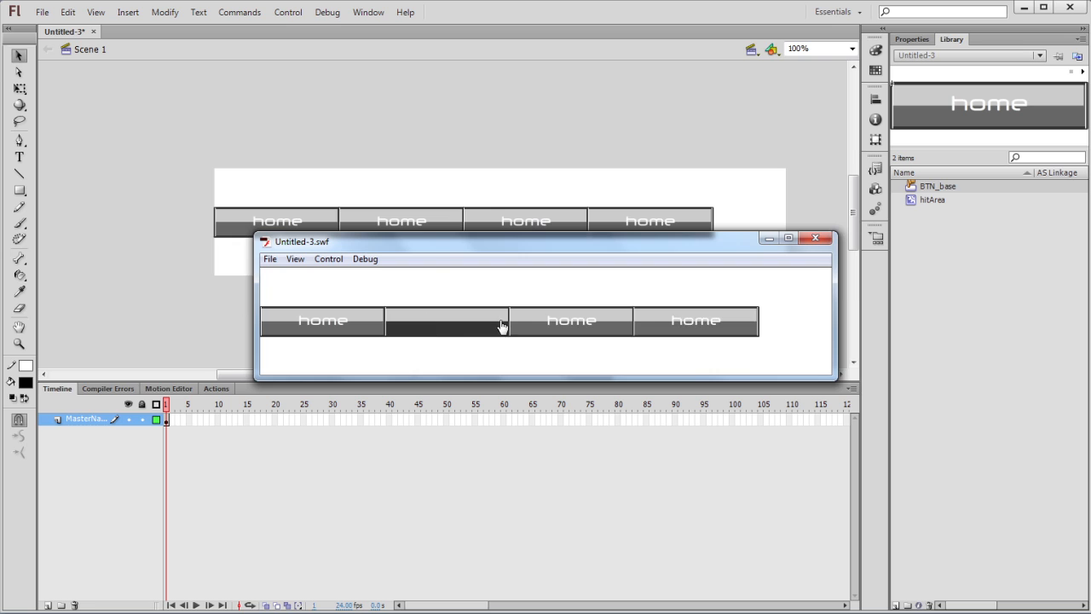
left_click(815, 237)
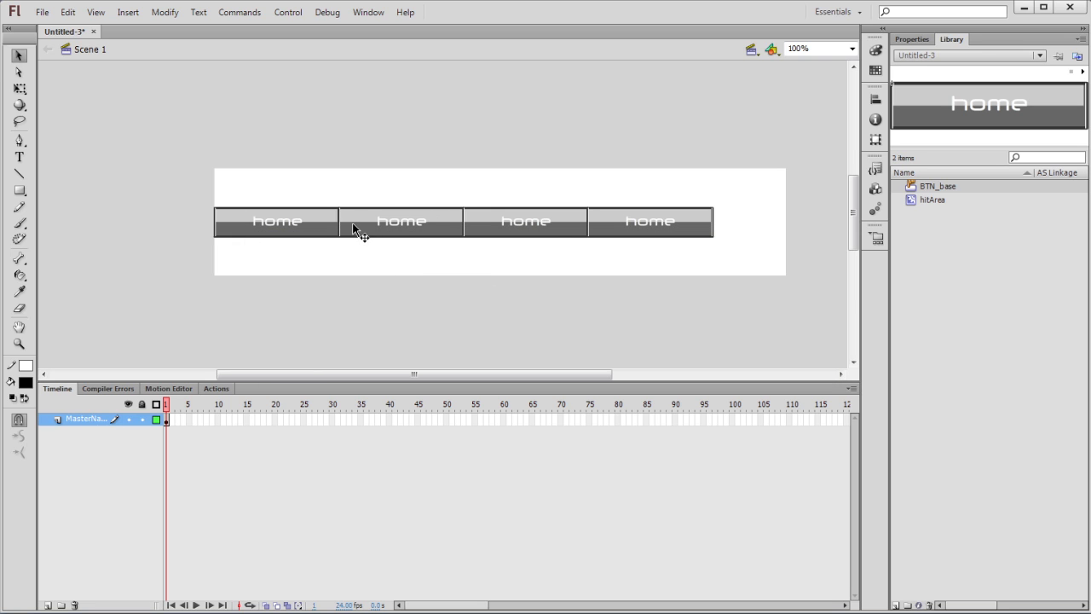
Edit the BTN_base symbol and replace its label text on the txt layer with "master".
double_click(303, 236)
double_click(299, 230)
double_click(247, 226)
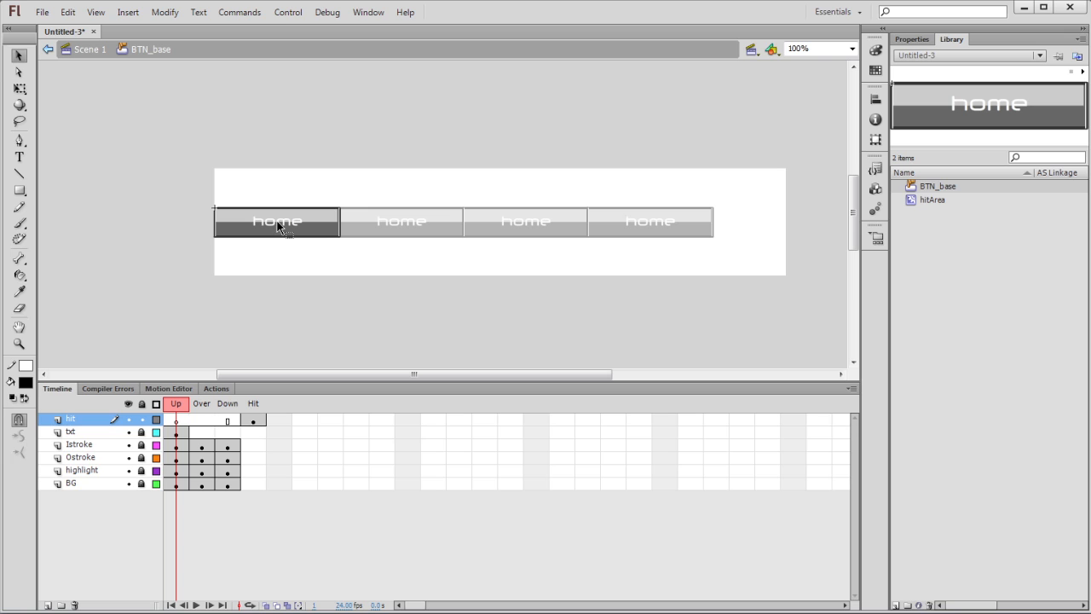
left_click(85, 431)
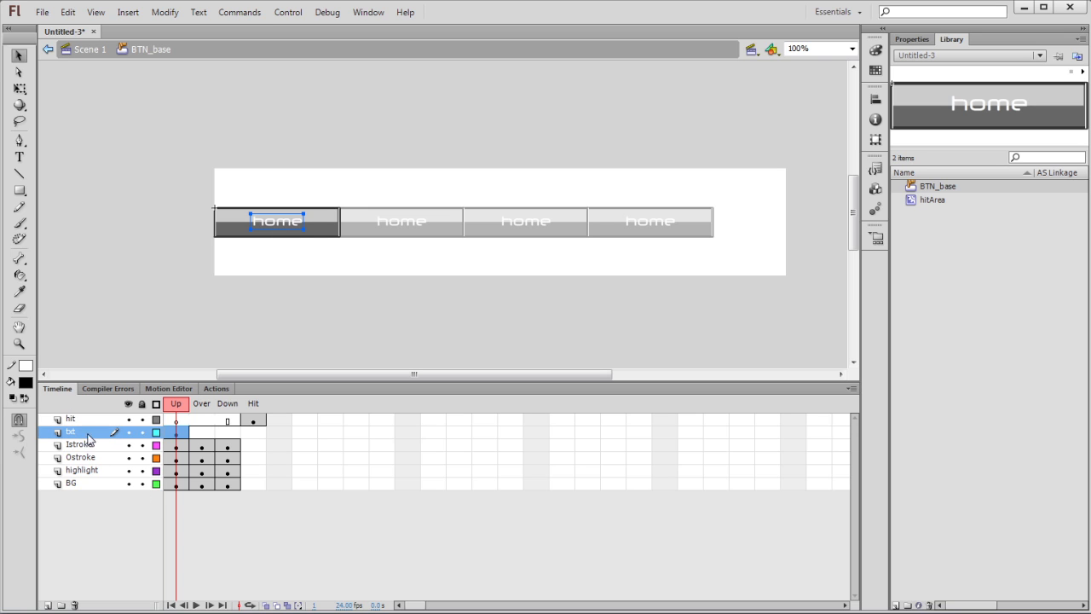
key("t")
left_click(285, 220)
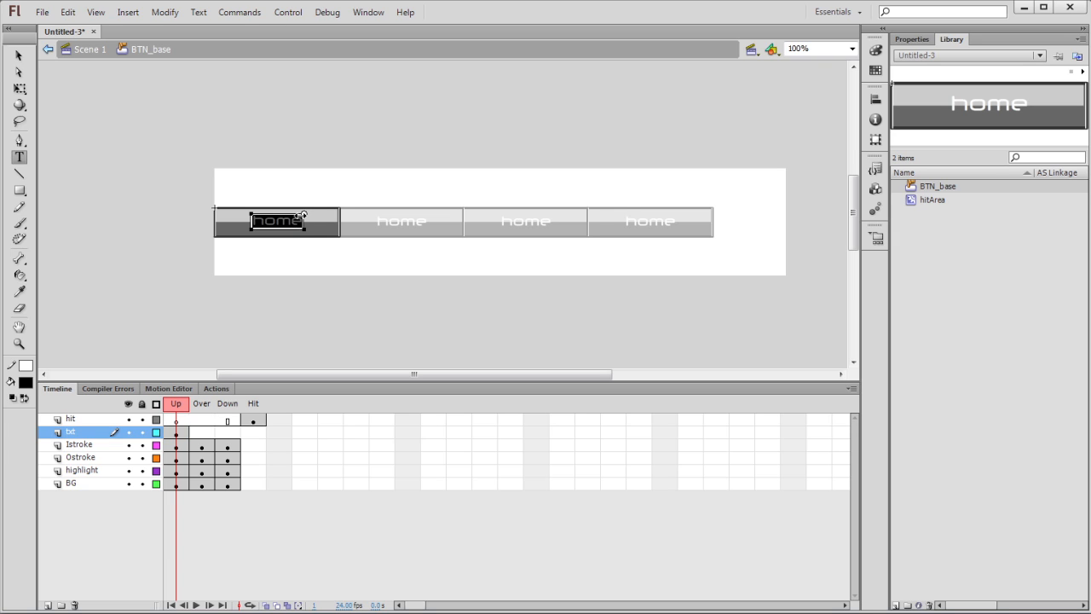
type("master")
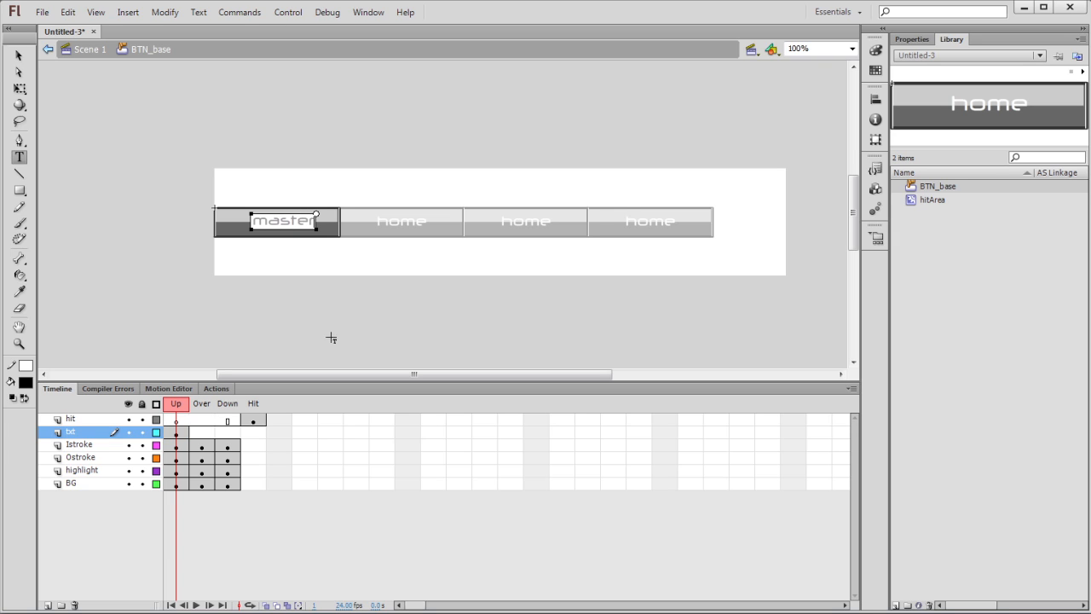
left_click(18, 56)
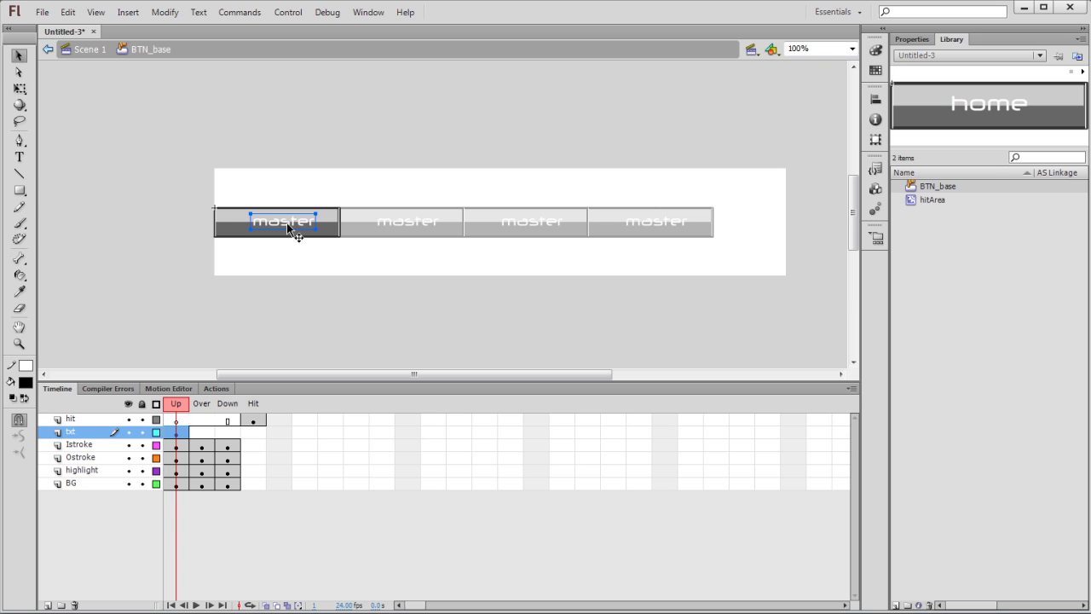
Move the "master" label left to center it on the button and return to the main scene.
left_click_drag(288, 224, 278, 227)
left_click(303, 273)
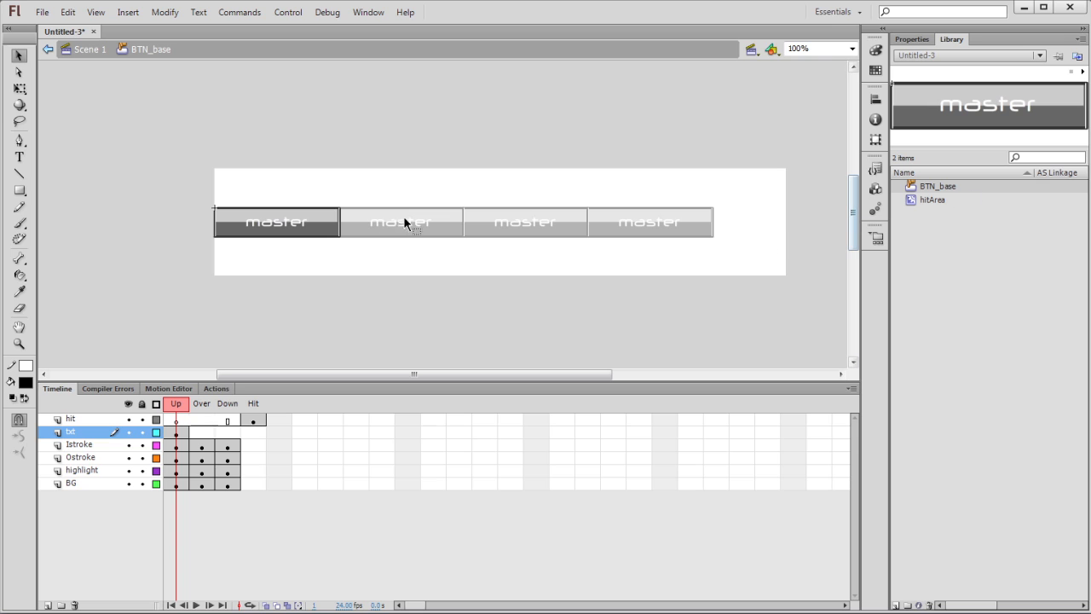
double_click(263, 299)
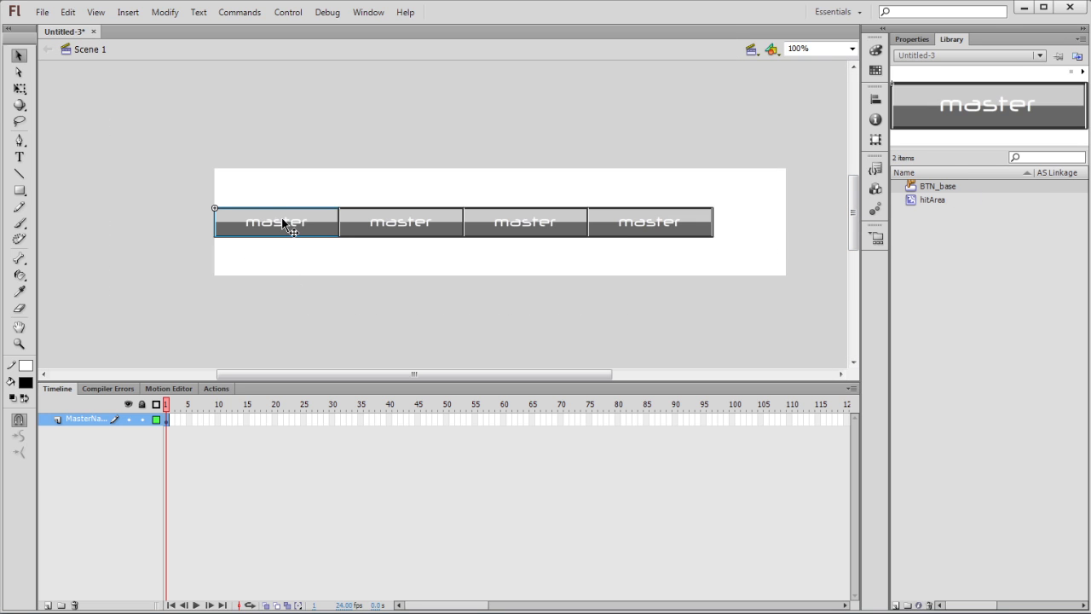
Duplicate the first button's symbol under the name BTN_base_home.
left_click(289, 285)
left_click(284, 225)
left_click(165, 12)
mouse_move(205, 124)
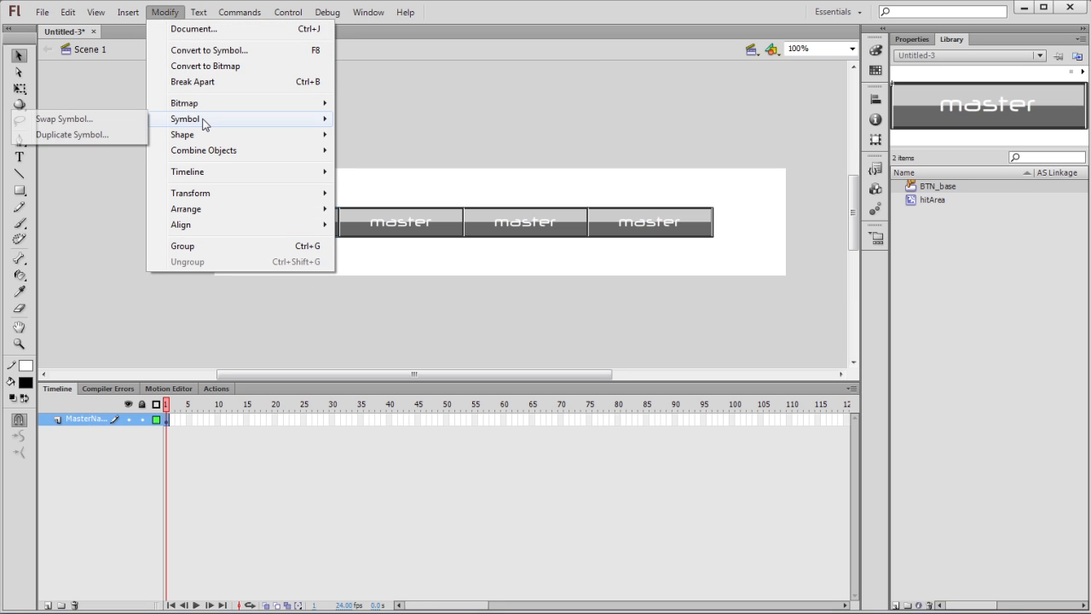
left_click(72, 135)
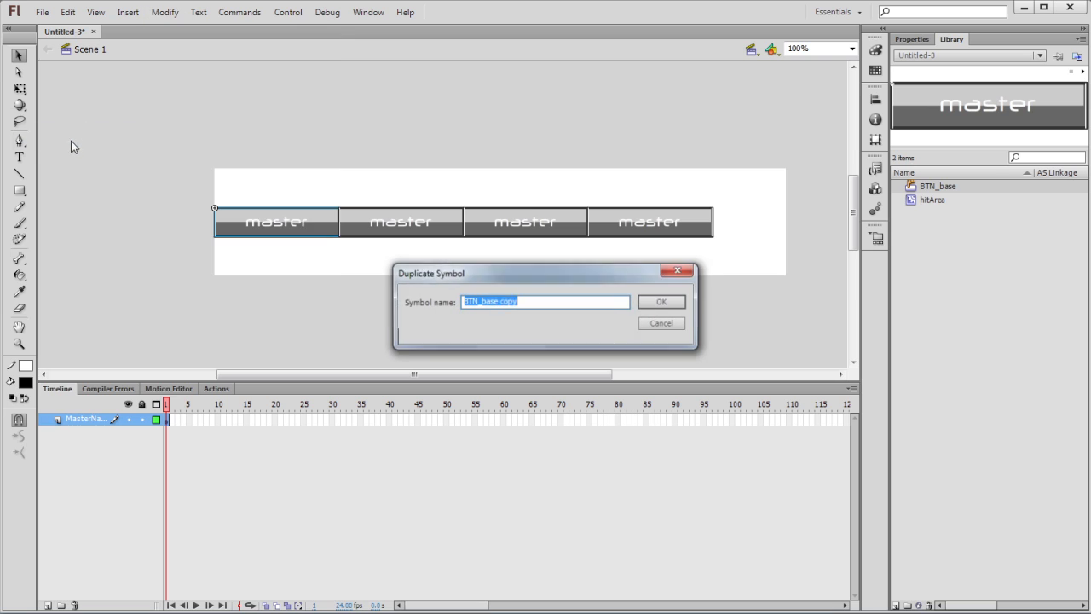
left_click_drag(501, 303, 545, 304)
key("BackSpace")
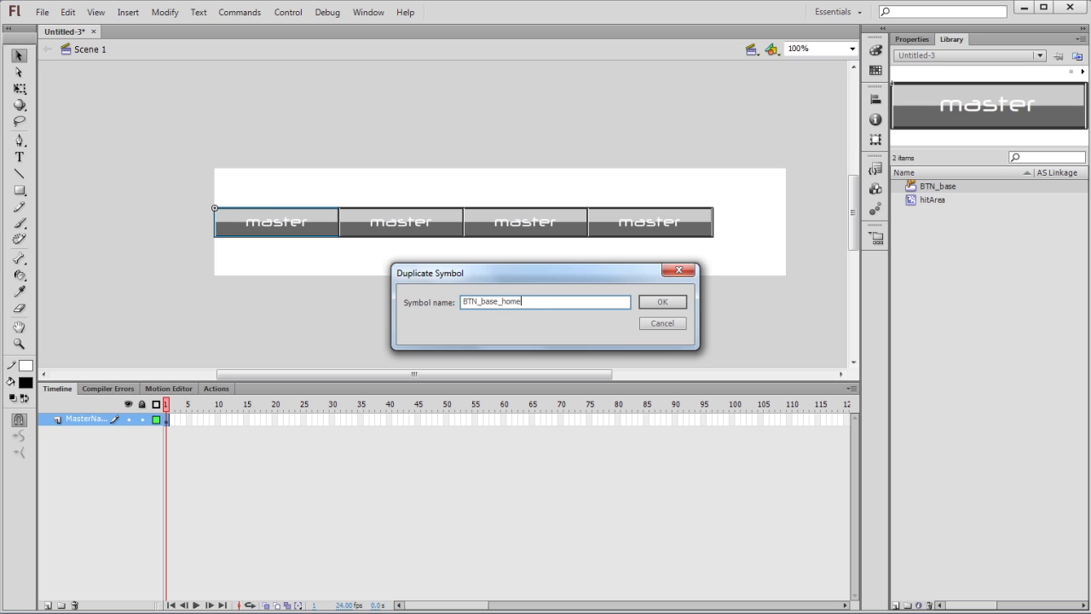
left_click(666, 304)
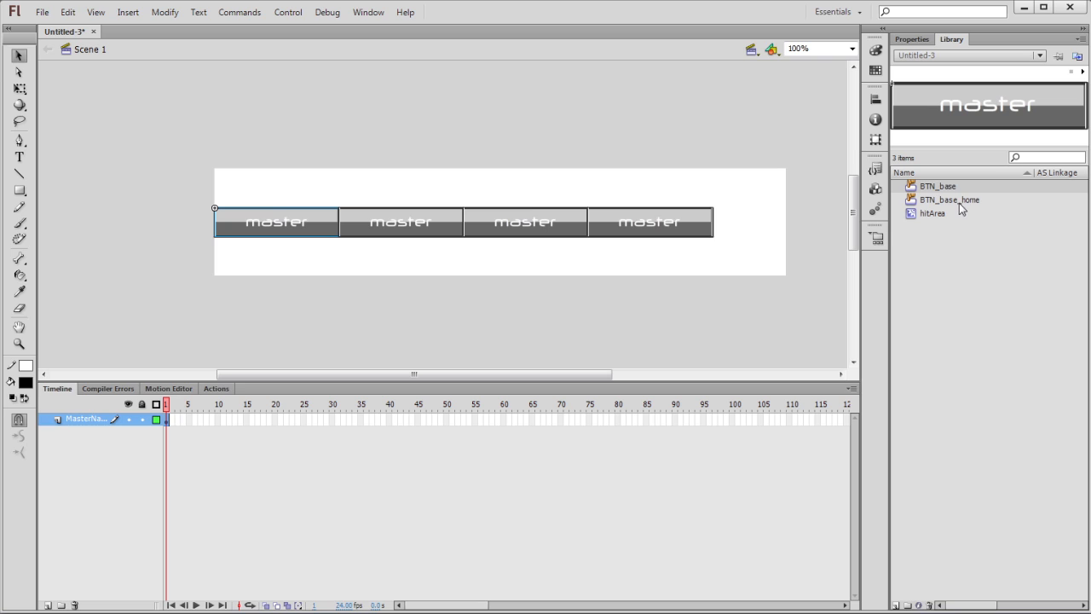
Edit the BTN_base_home symbol and change its label text to "home".
left_click_drag(948, 187, 405, 198)
left_click_drag(749, 232, 963, 206)
double_click(278, 221)
key("t")
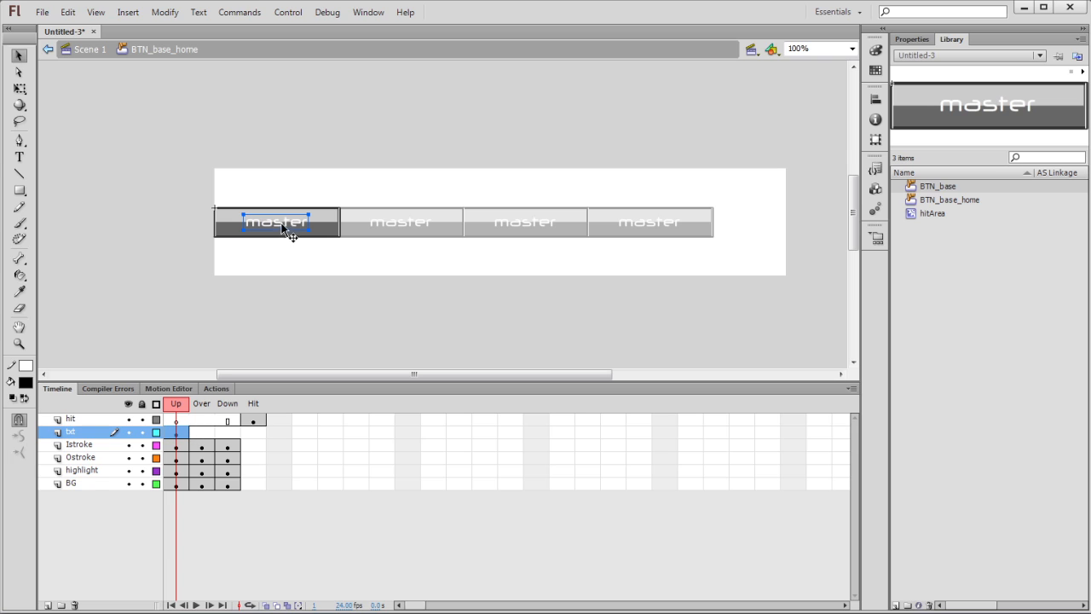
left_click(285, 223)
key("BackSpace")
key("BackSpace")
key("BackSpace")
key("BackSpace")
key("BackSpace")
key("BackSpace")
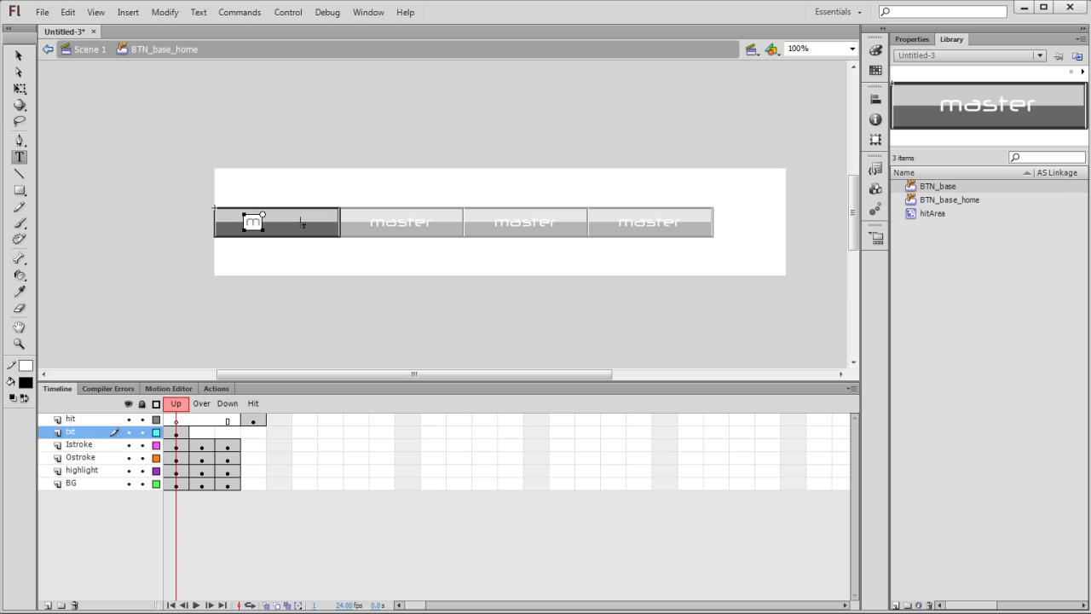
type("home")
left_click(27, 55)
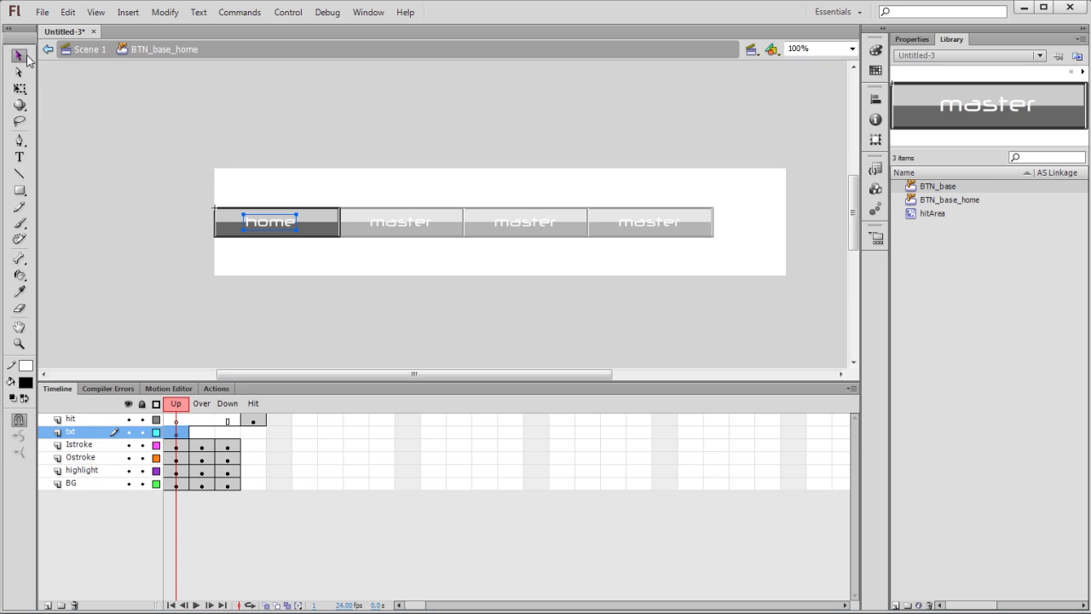
Center the "home" label horizontally against the button's background shape.
left_click(309, 230, "shift")
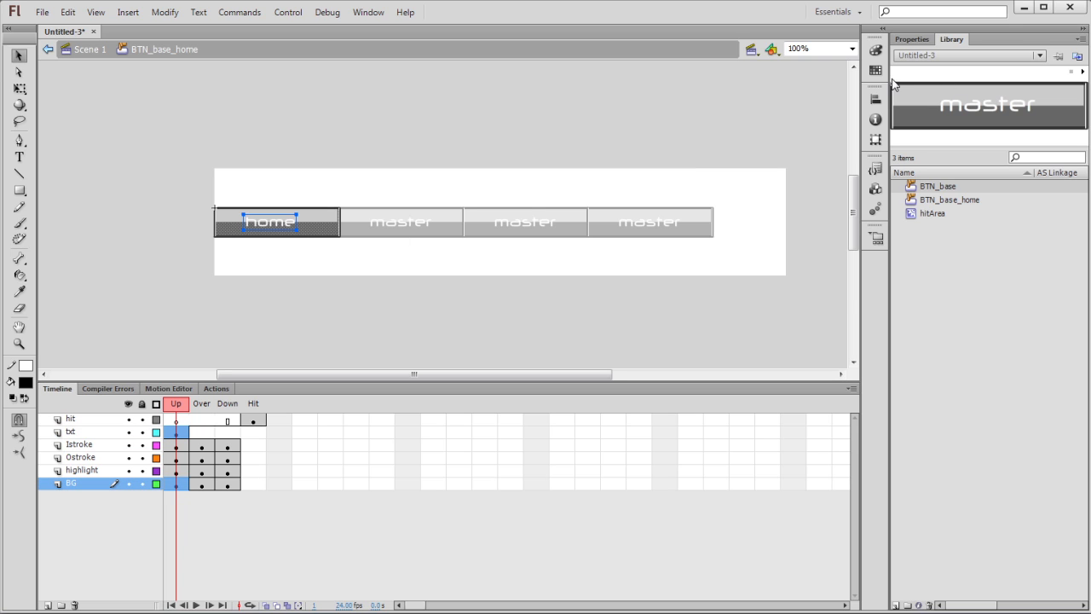
left_click(876, 99)
left_click(749, 124)
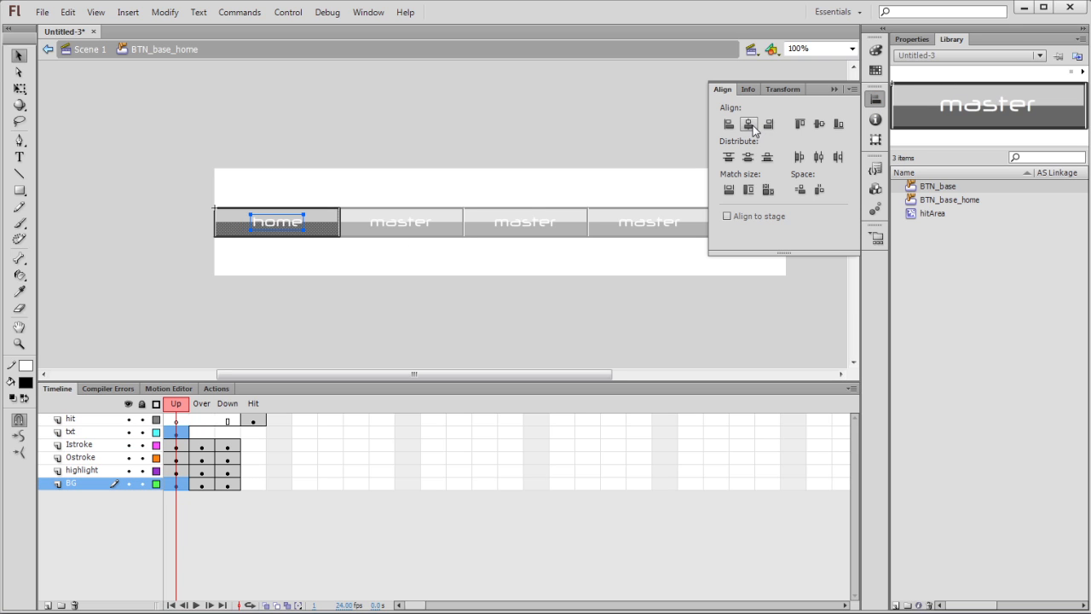
left_click(338, 198)
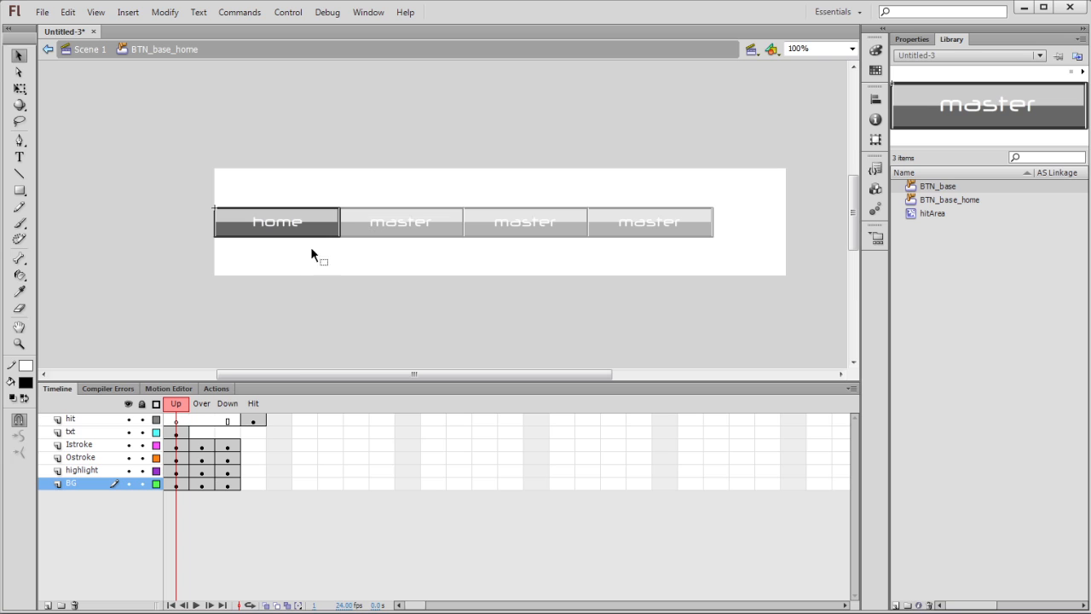
Add keyframes for the Over and Down states on the txt layer and return to the main scene.
left_click(178, 433)
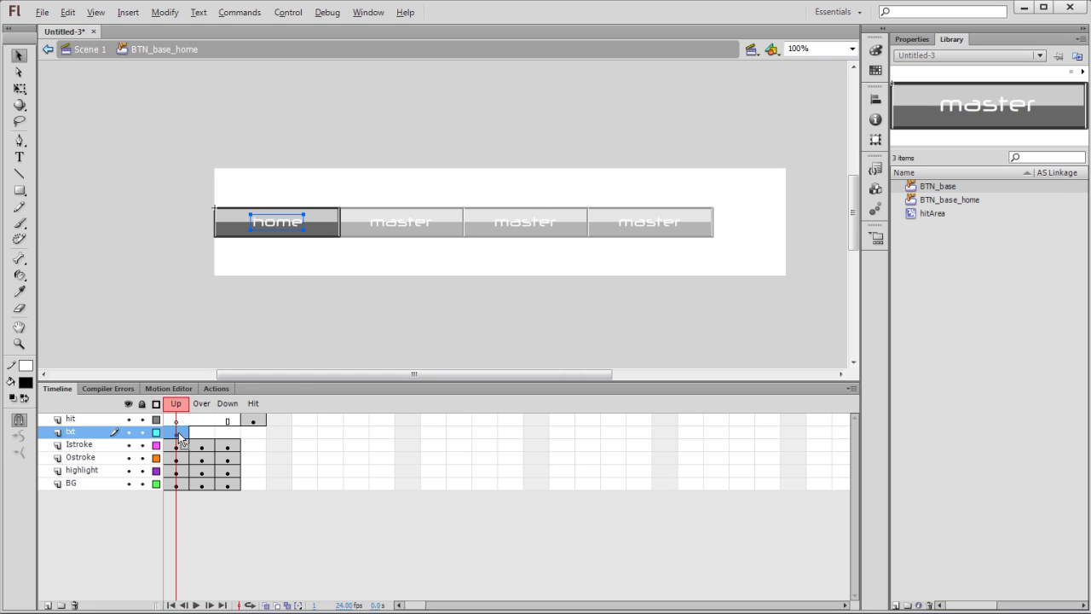
left_click_drag(202, 433, 228, 434)
key("F6")
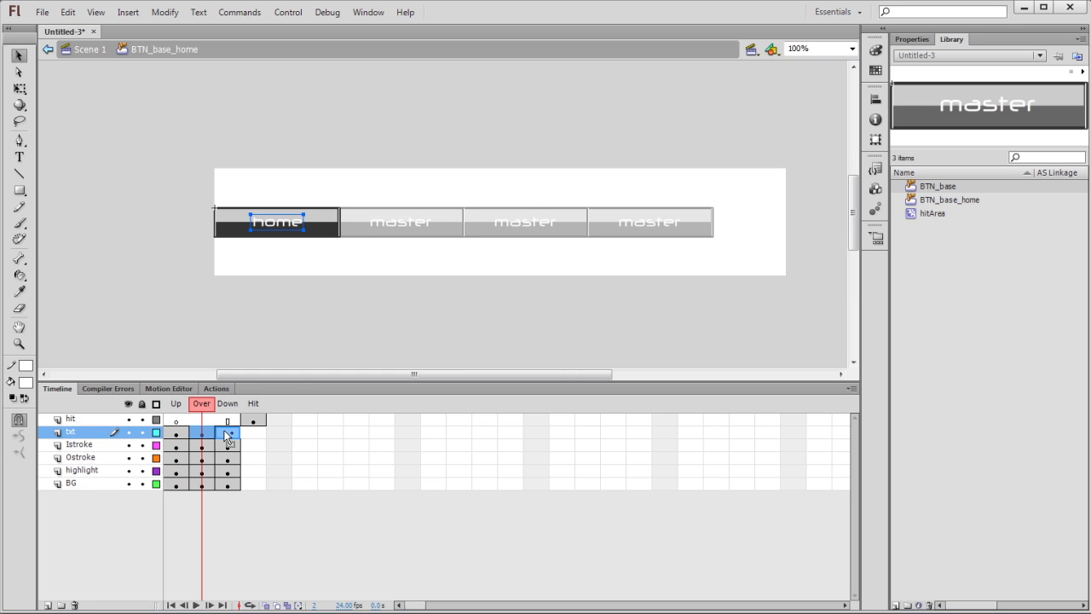
left_click(228, 435)
double_click(326, 300)
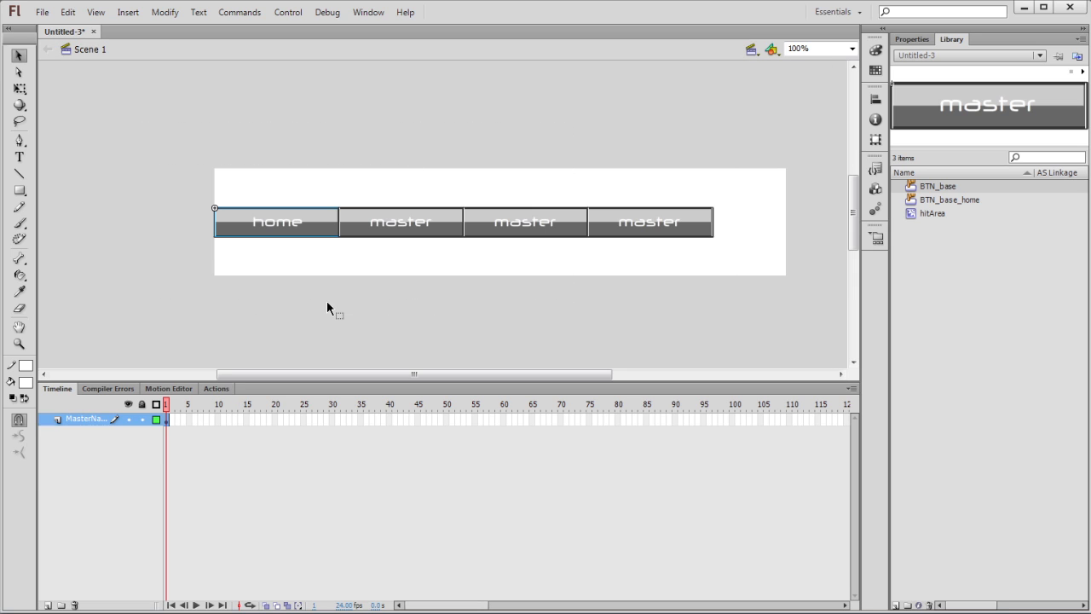
Duplicate the second button's symbol under the name BTN_base_about.
left_click(424, 226)
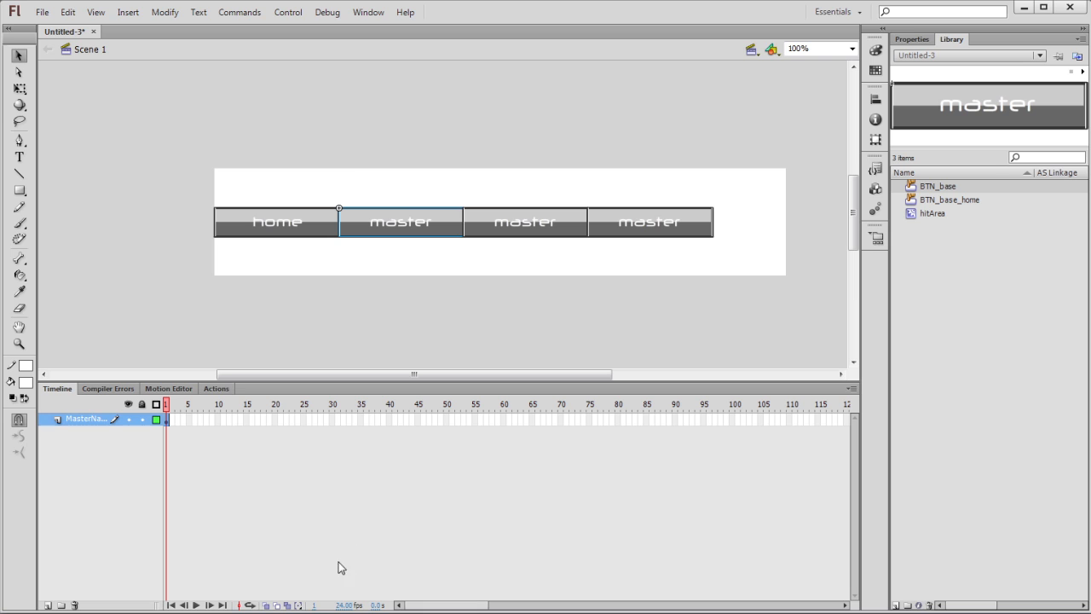
double_click(415, 225)
double_click(157, 146)
left_click(173, 13)
mouse_move(219, 120)
left_click(103, 136)
left_click_drag(500, 302, 696, 309)
key("BackSpace")
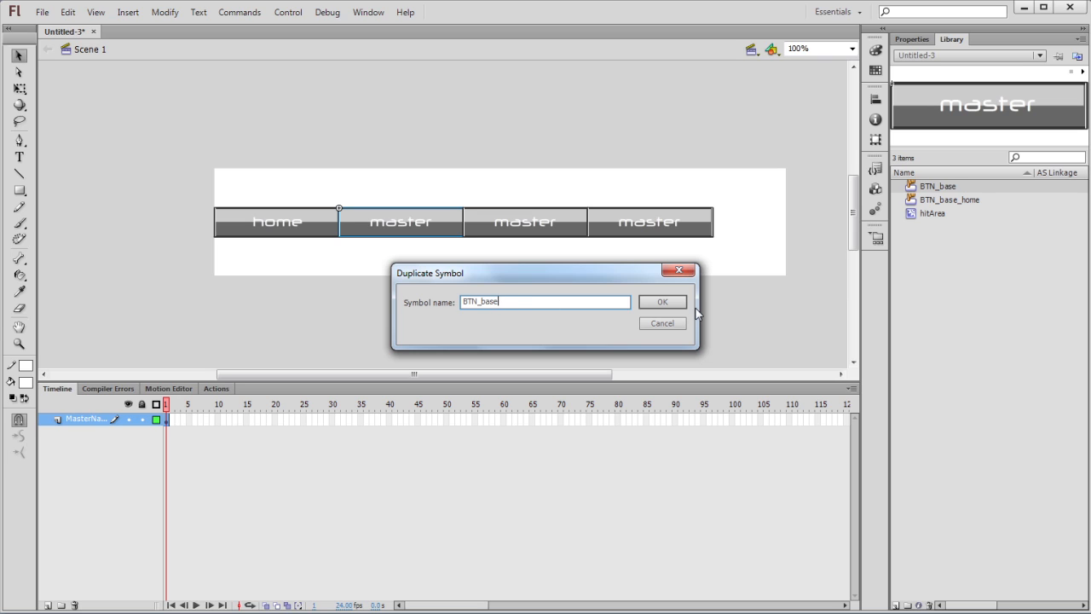
type("_about")
left_click(663, 303)
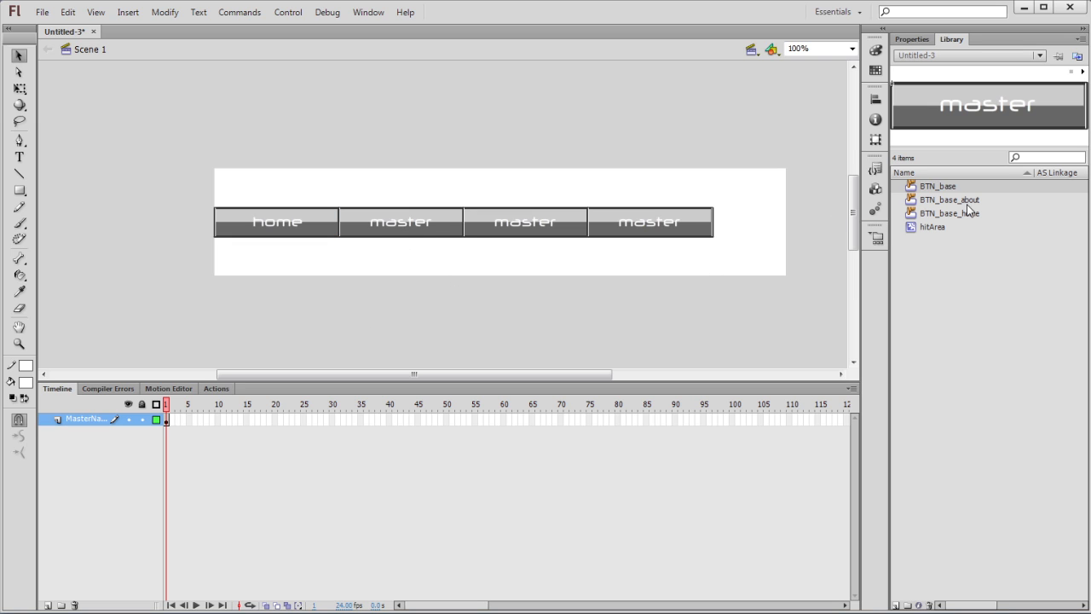
Edit the BTN_base_about symbol and change its label text to "about".
left_click(411, 222)
double_click(411, 222)
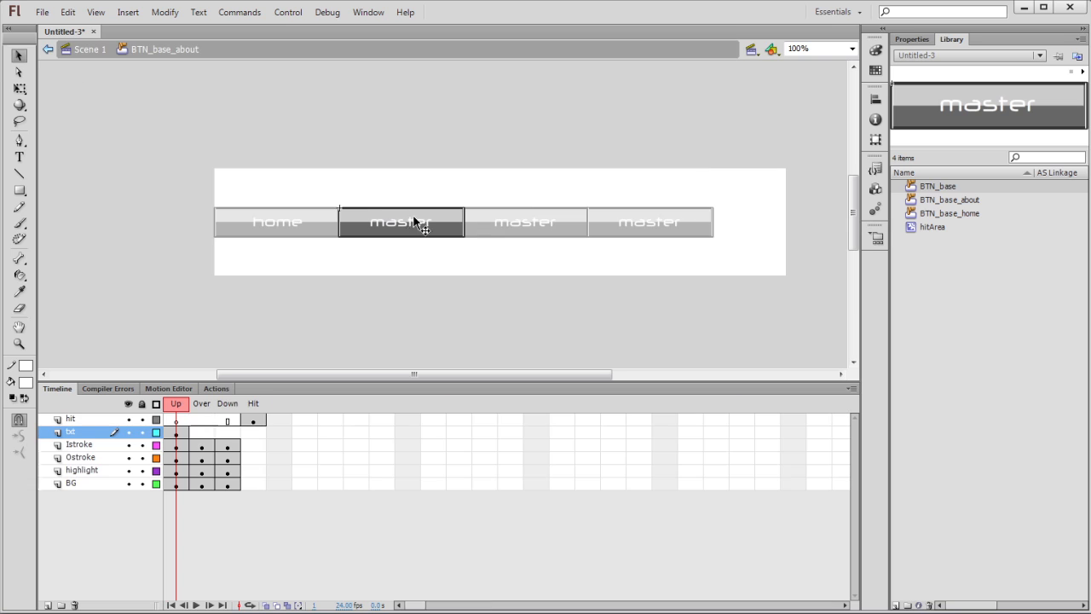
double_click(409, 219)
double_click(395, 221)
type("about")
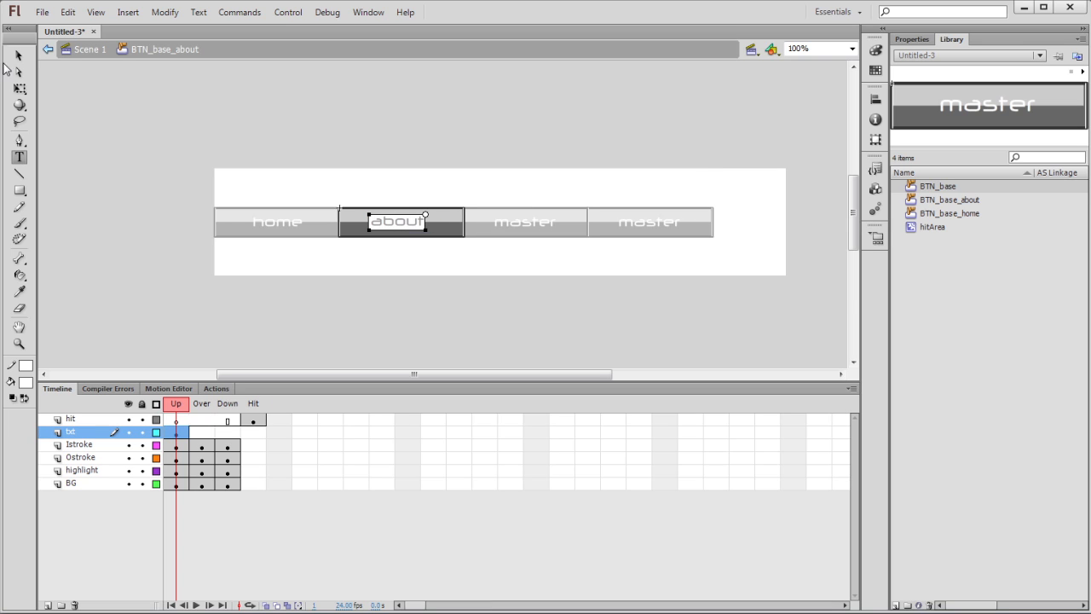
left_click(28, 53)
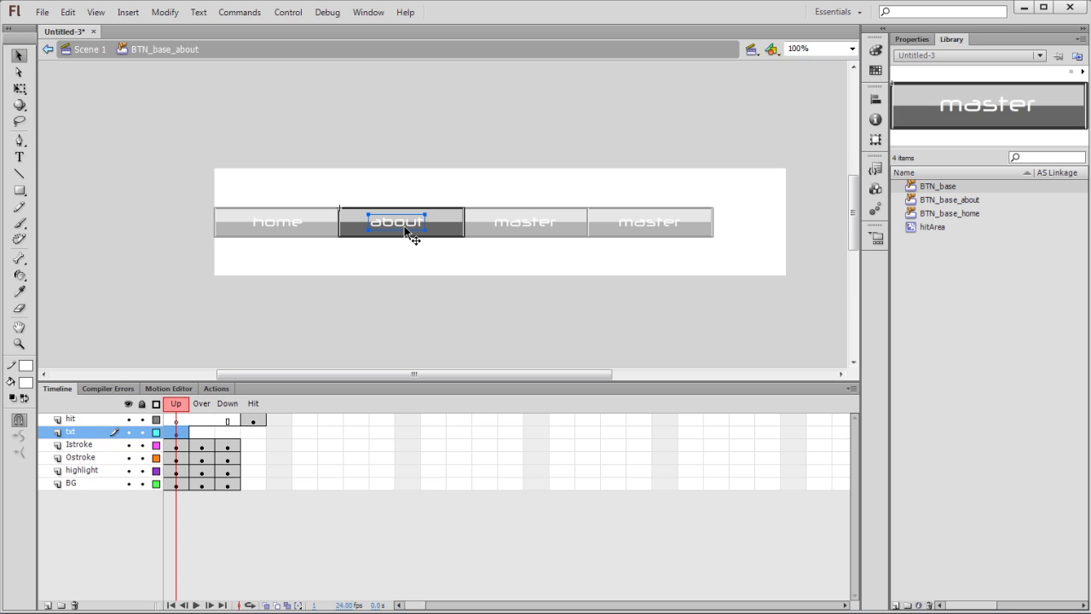
Center the "about" label horizontally against the button's background shape and return to the main scene.
left_click(437, 228)
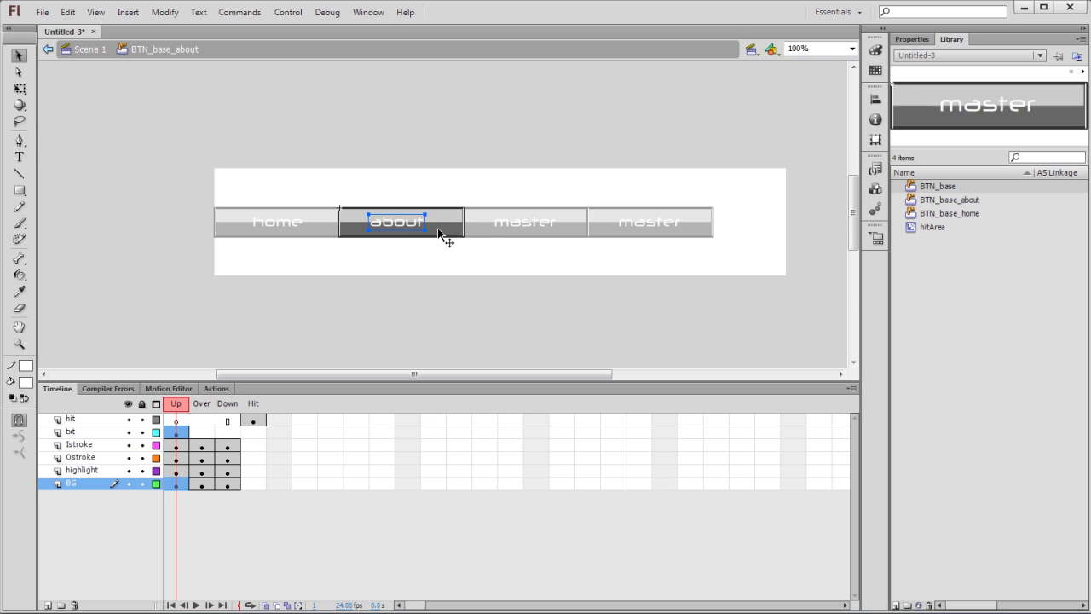
left_click(875, 99)
left_click(748, 125)
left_click(504, 295)
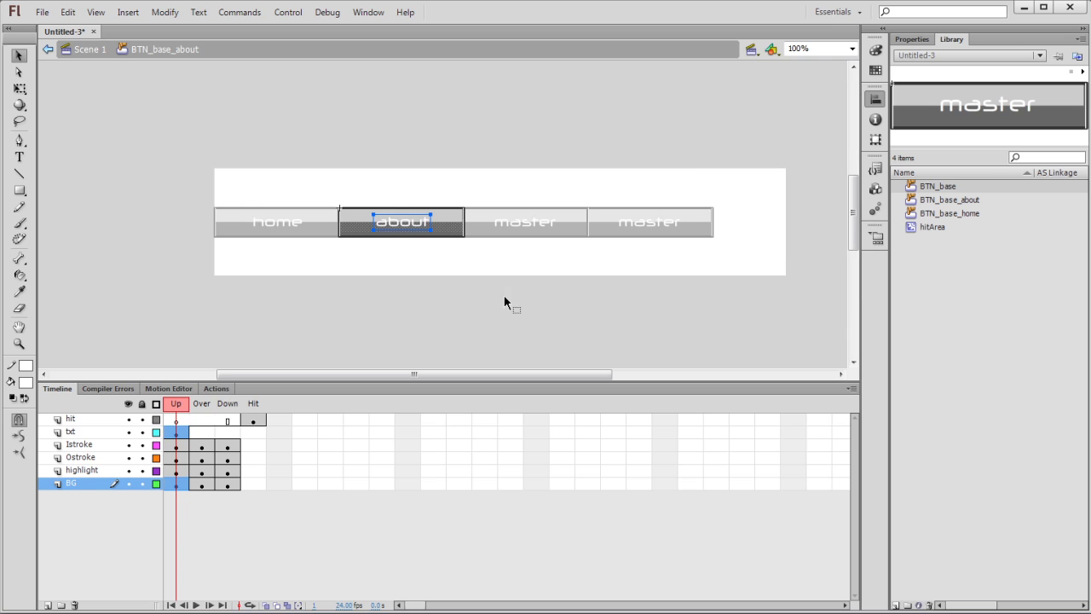
double_click(466, 294)
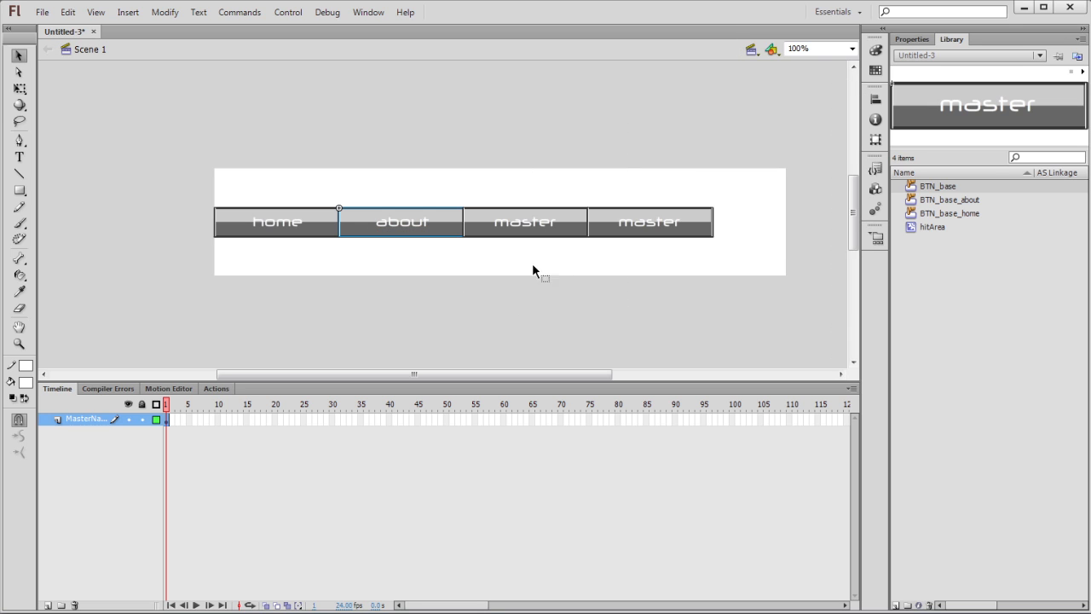
Duplicate the third button's symbol under the name BTN_base_services.
left_click(538, 224)
left_click(165, 12)
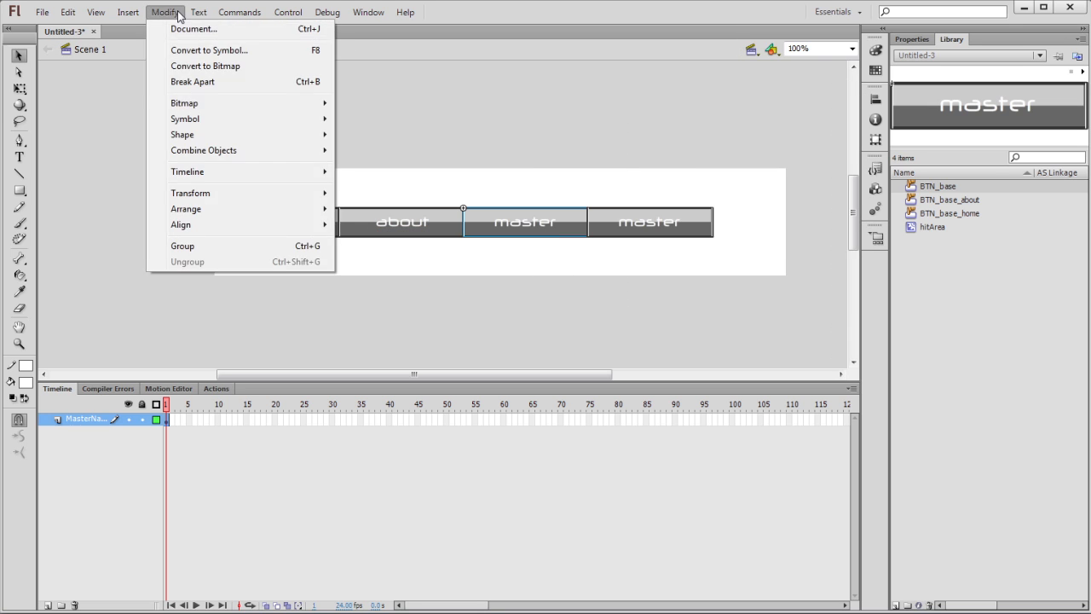
mouse_move(202, 120)
left_click(60, 134)
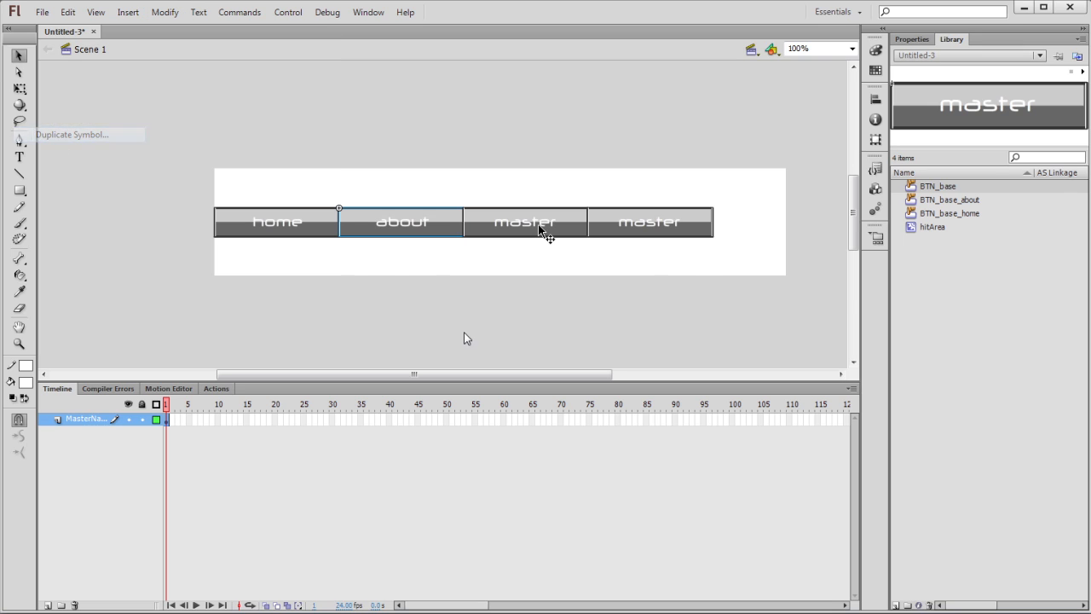
left_click_drag(500, 303, 597, 310)
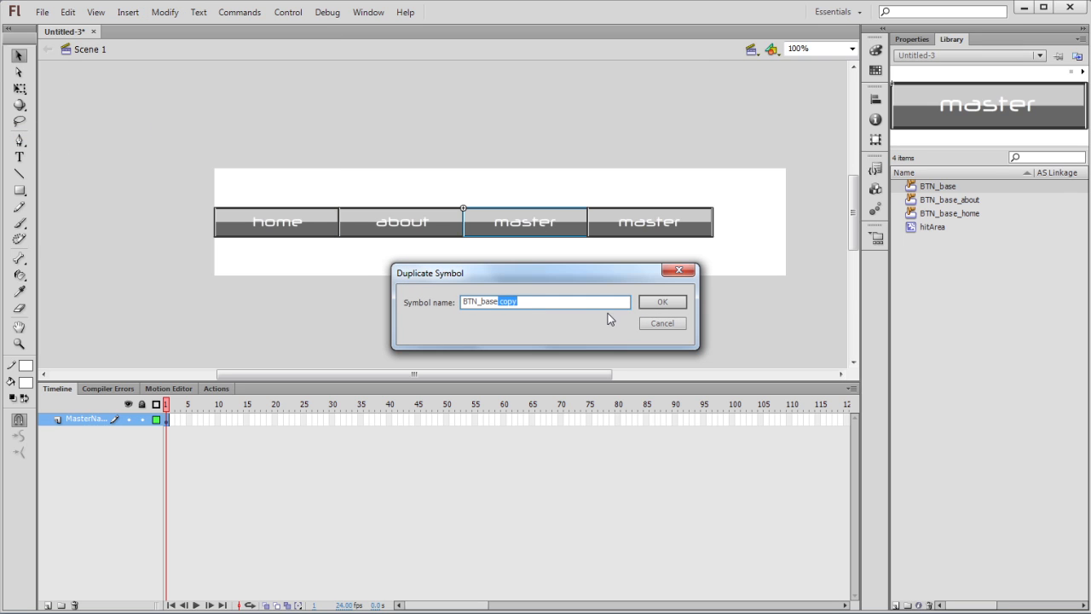
type("_services")
left_click(678, 302)
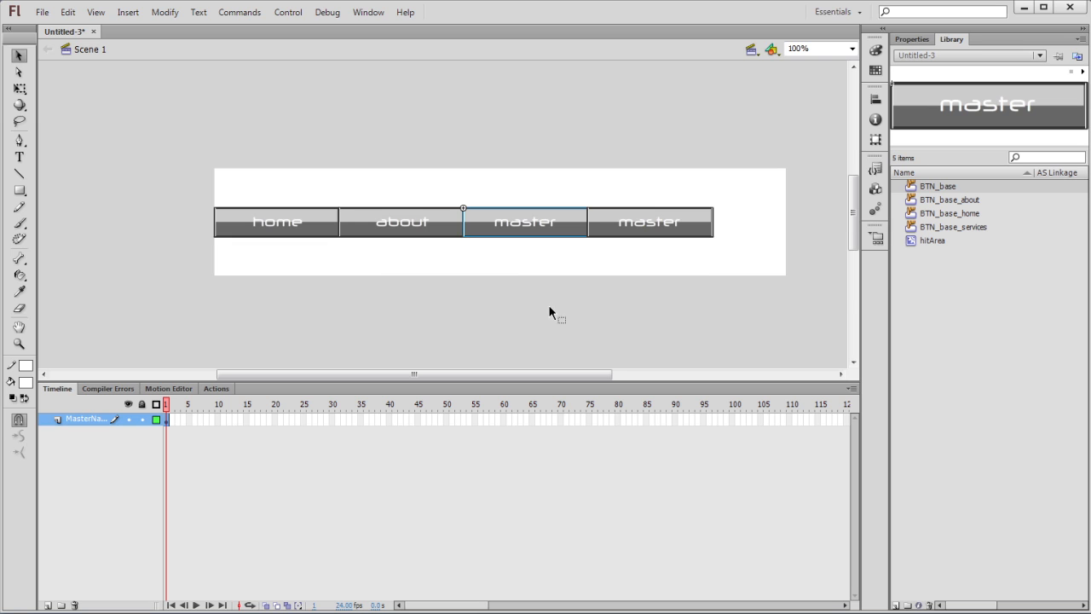
Edit the BTN_base_services symbol and change its label text to "services".
double_click(529, 219)
key("t")
left_click(529, 220)
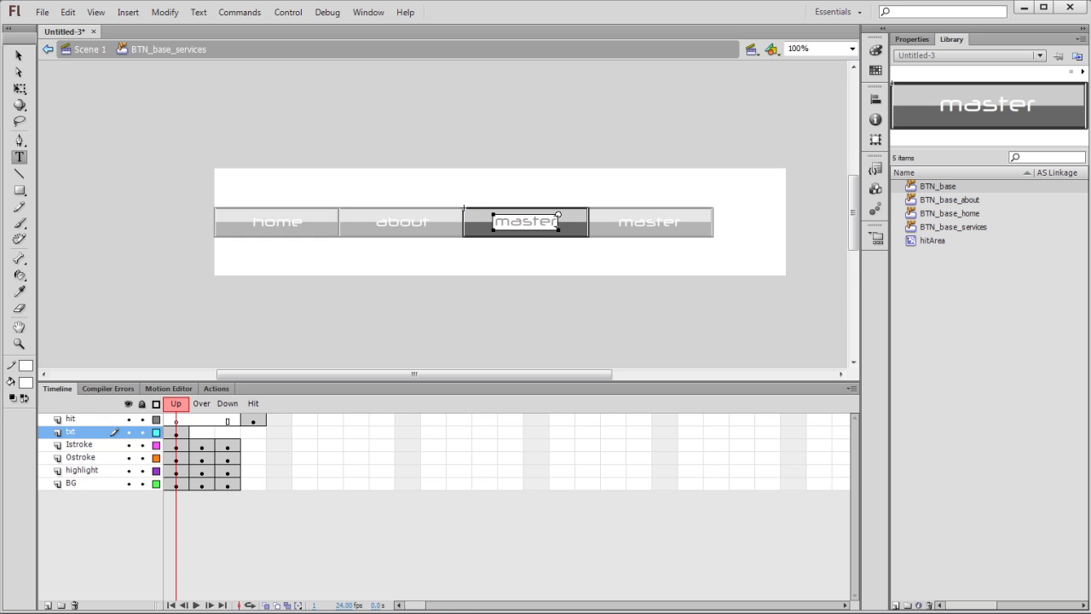
key("ctrl+a")
type("services")
left_click(18, 56)
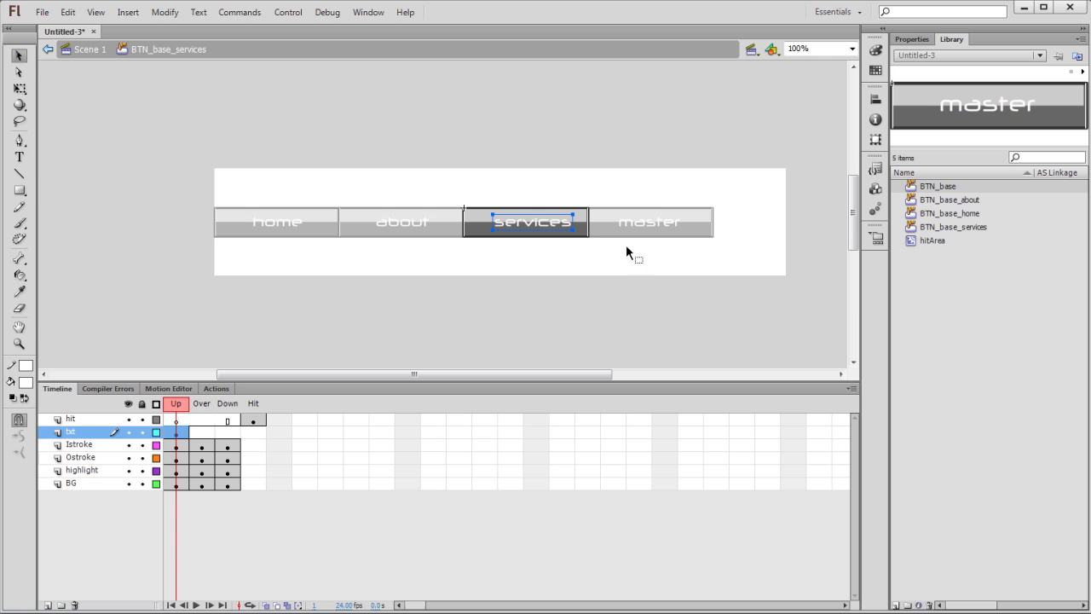
Center the "services" label horizontally against the button's background shape and return to the main scene.
left_click(478, 228)
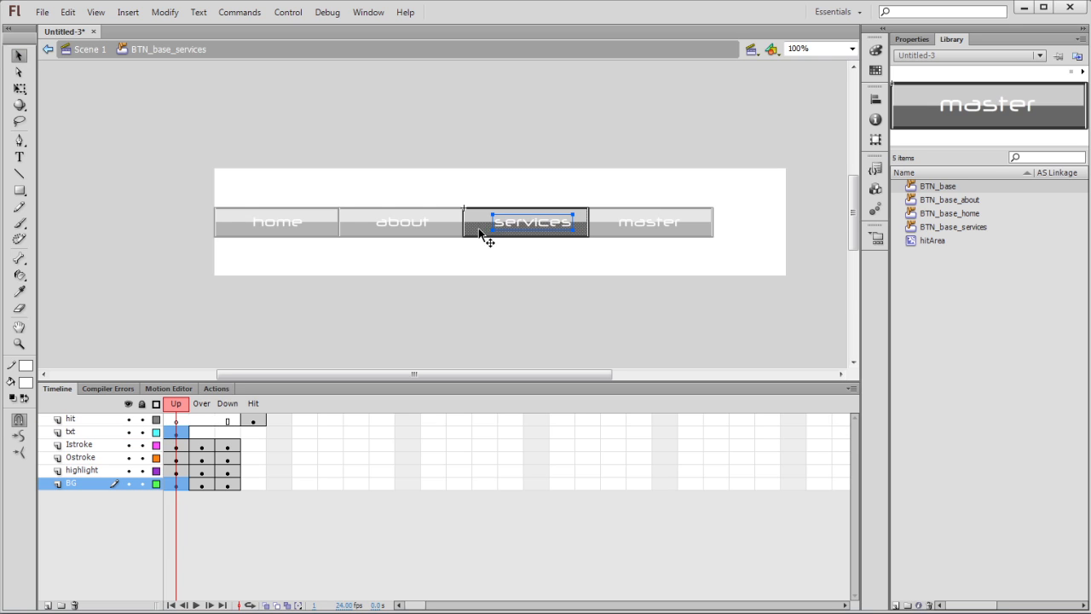
left_click(876, 98)
left_click(750, 125)
left_click(621, 287)
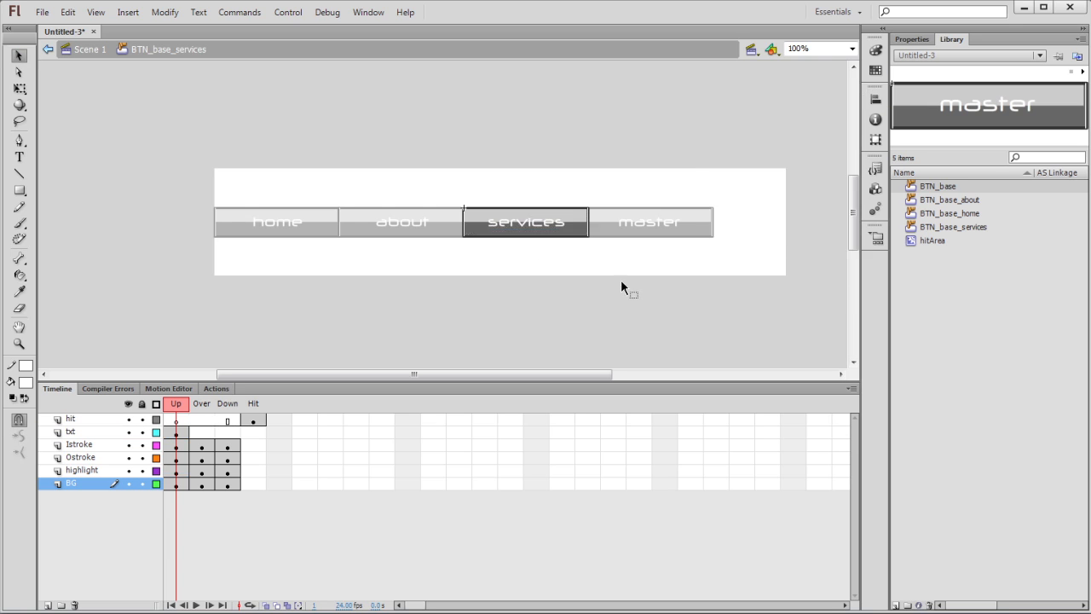
double_click(599, 286)
Duplicate the fourth button's symbol under the name BTN_base_contact.
left_click(641, 225)
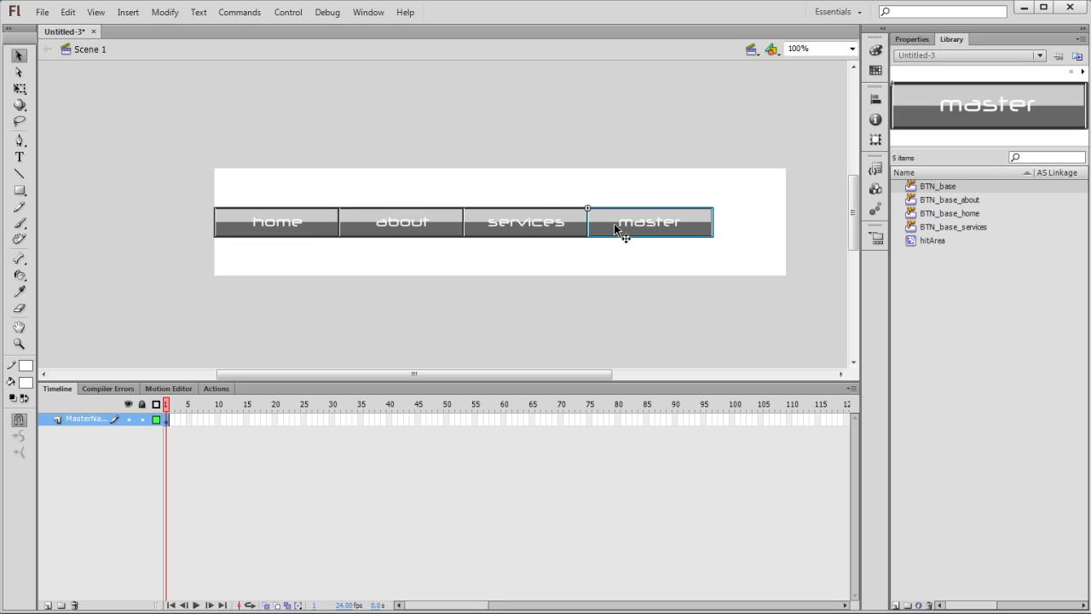
left_click(168, 13)
mouse_move(204, 122)
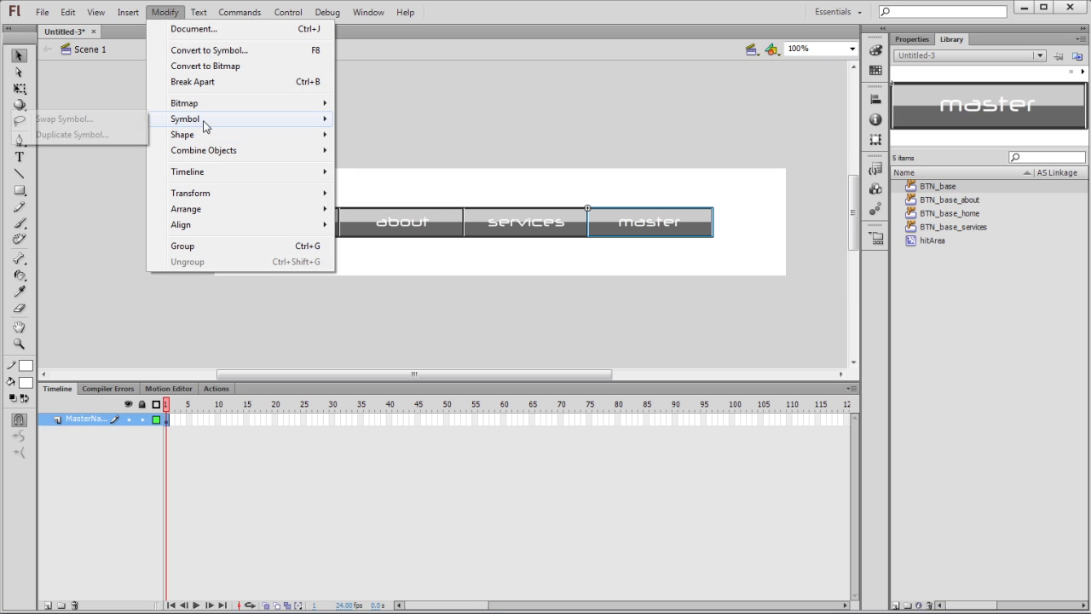
left_click(85, 135)
left_click_drag(501, 300, 661, 328)
key("BackSpace")
type("_base_contact")
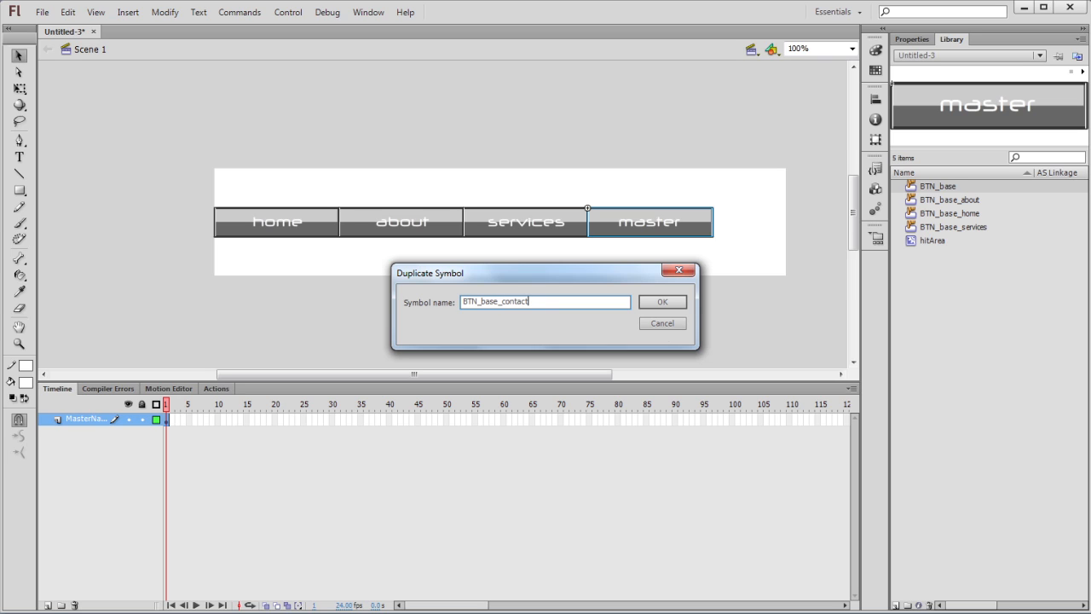
left_click(662, 303)
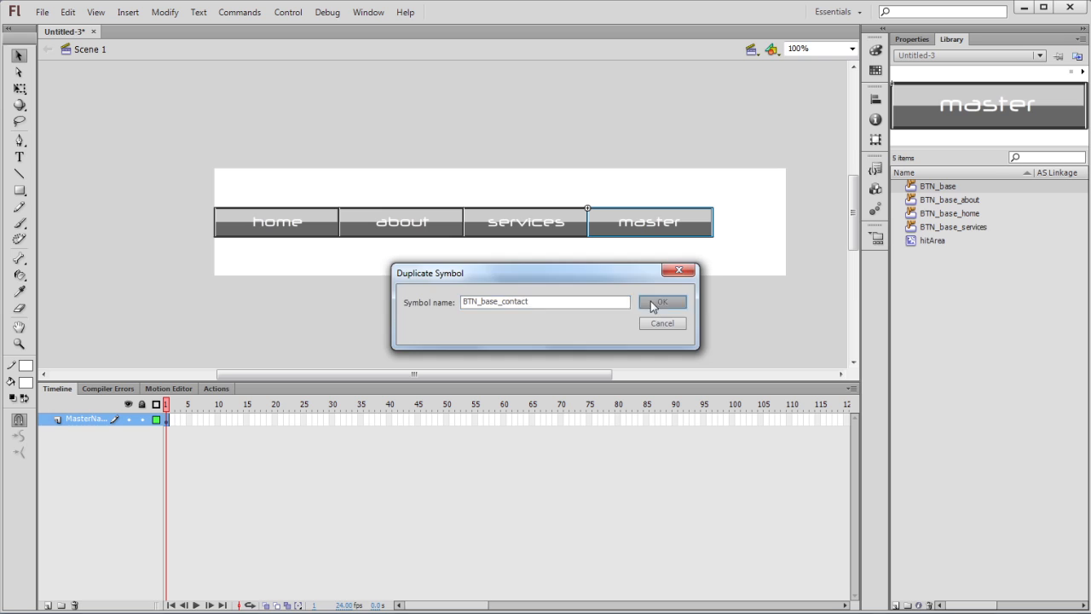
Edit the BTN_base_contact symbol and change its label text to "contact".
double_click(650, 223)
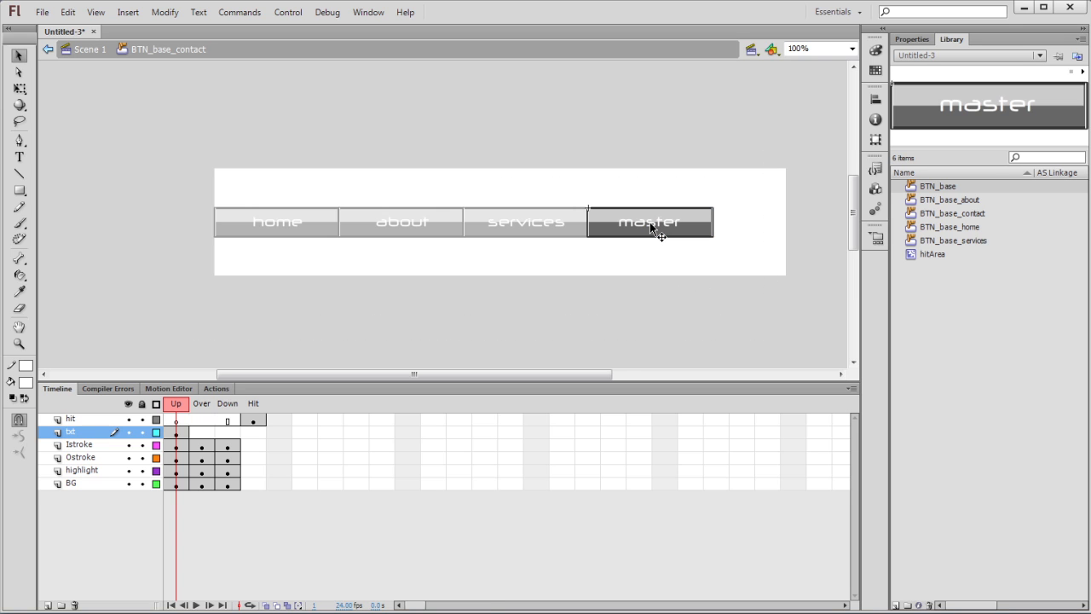
key("t")
double_click(649, 222)
key("ctrl+a")
type("contact")
left_click(19, 56)
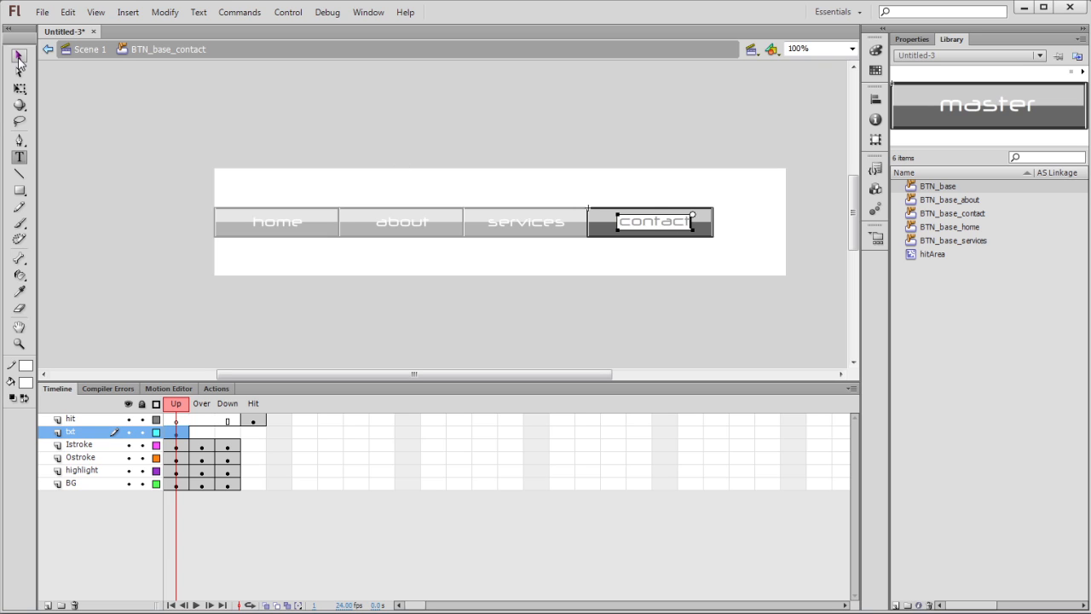
Center the "contact" label horizontally against the button's background shape and return to the main scene.
left_click(602, 235, "shift")
left_click(875, 100)
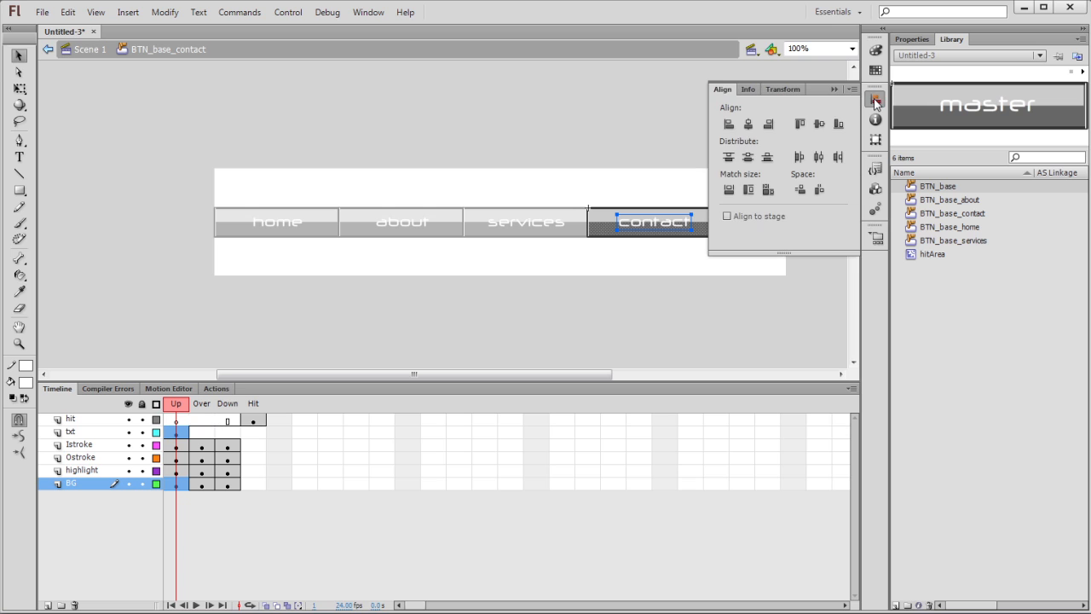
left_click(753, 126)
double_click(658, 305)
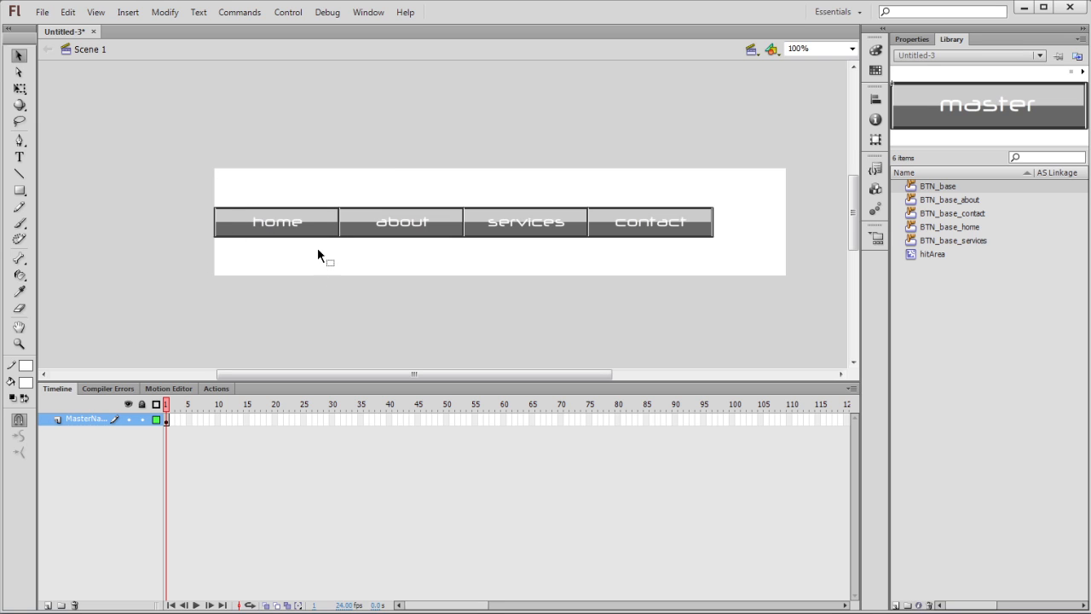
left_click(298, 213)
left_click(385, 223)
left_click(504, 225)
left_click(653, 232)
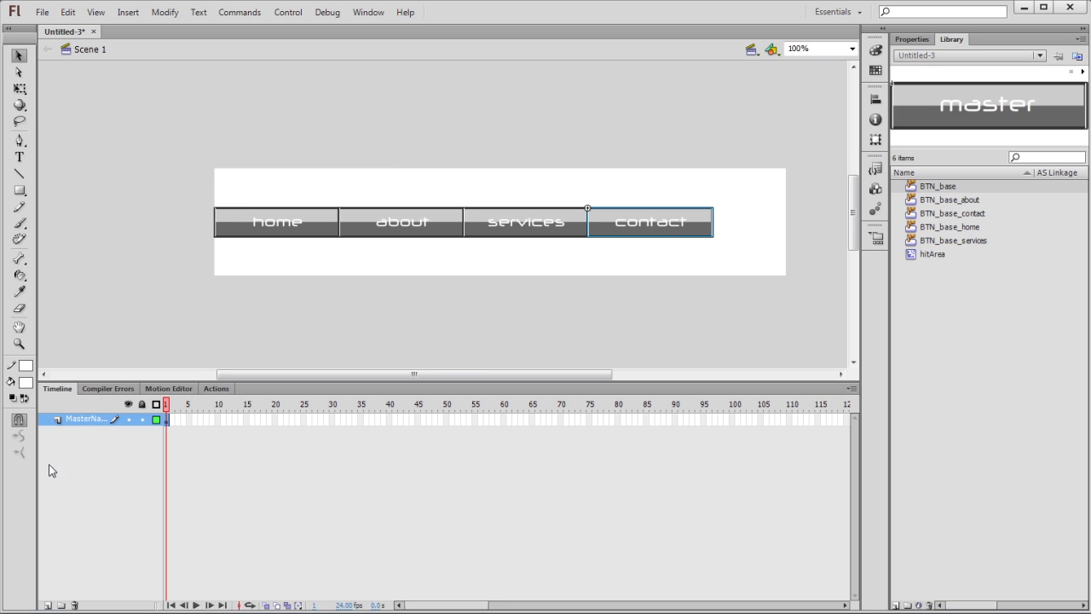
Add a new layer above the navigation button layer in the main timeline and name it AS.
left_click(48, 606)
double_click(78, 419)
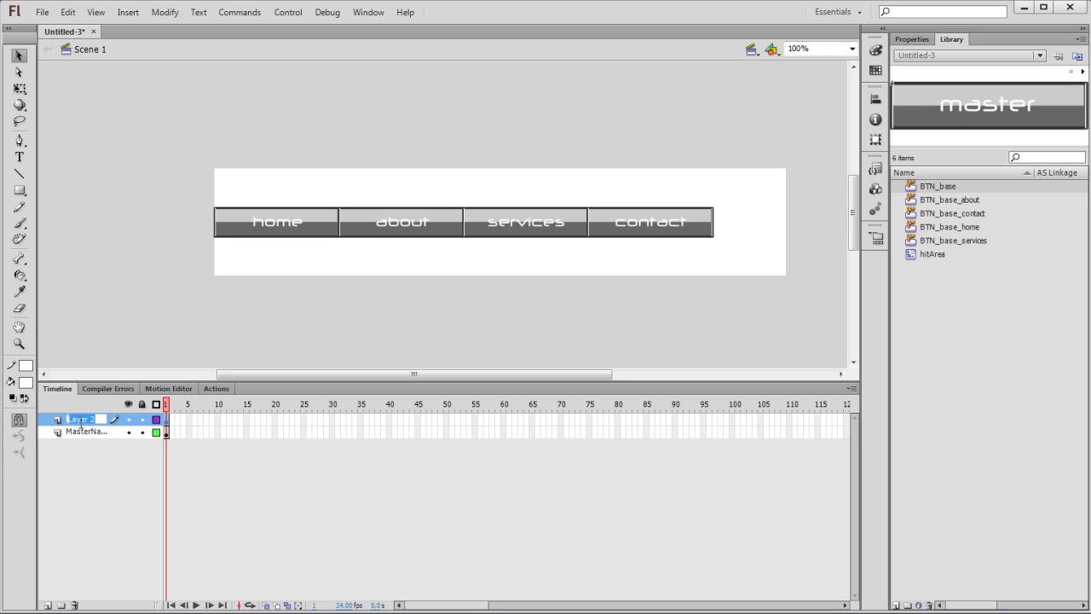
type("AS")
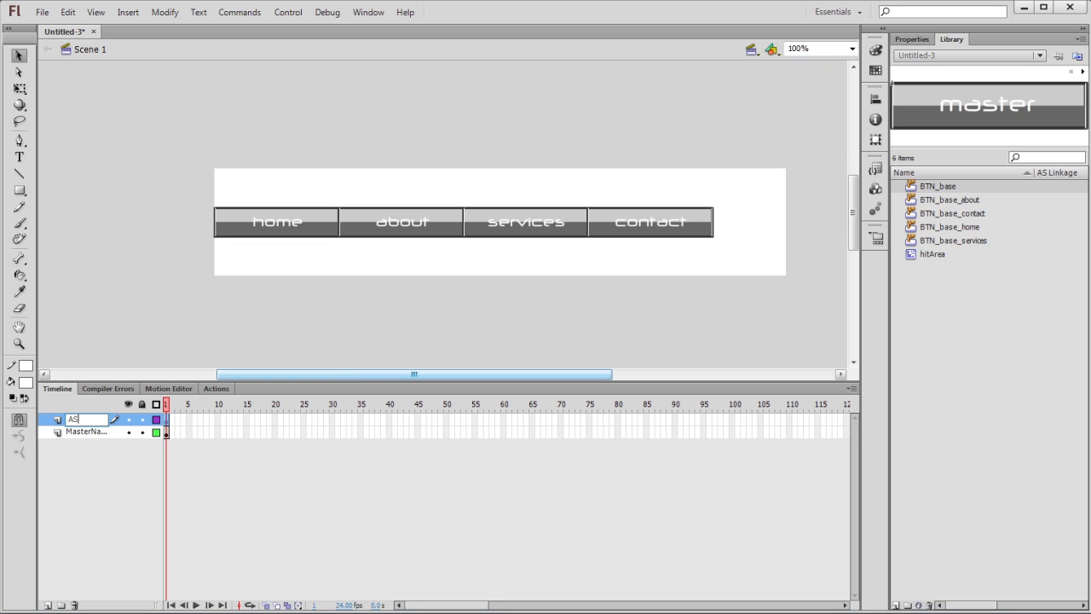
key("Return")
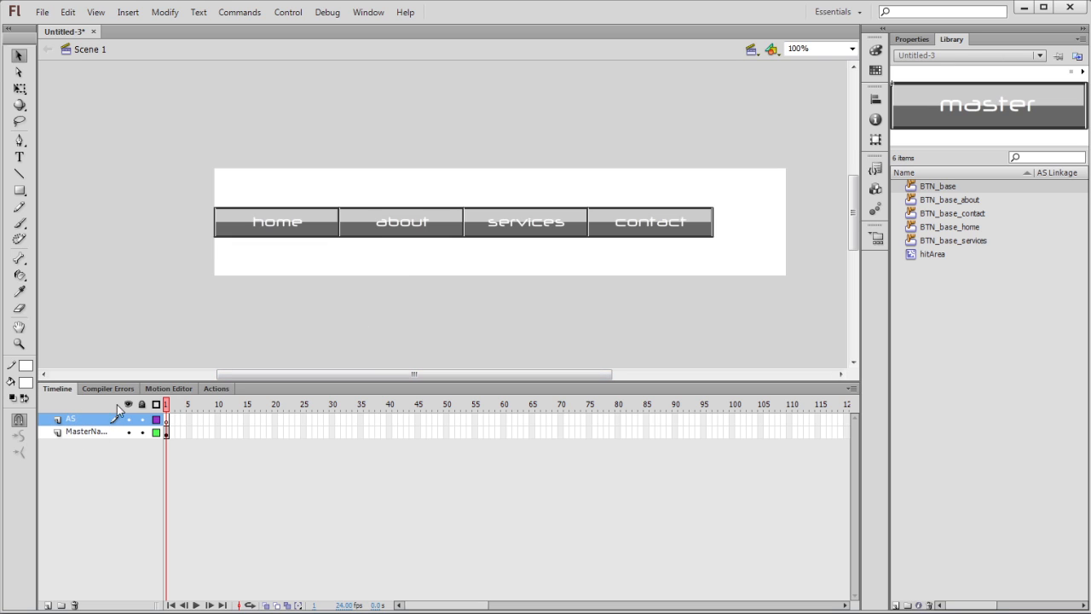
left_click(256, 220)
left_click(377, 216)
left_click(481, 217)
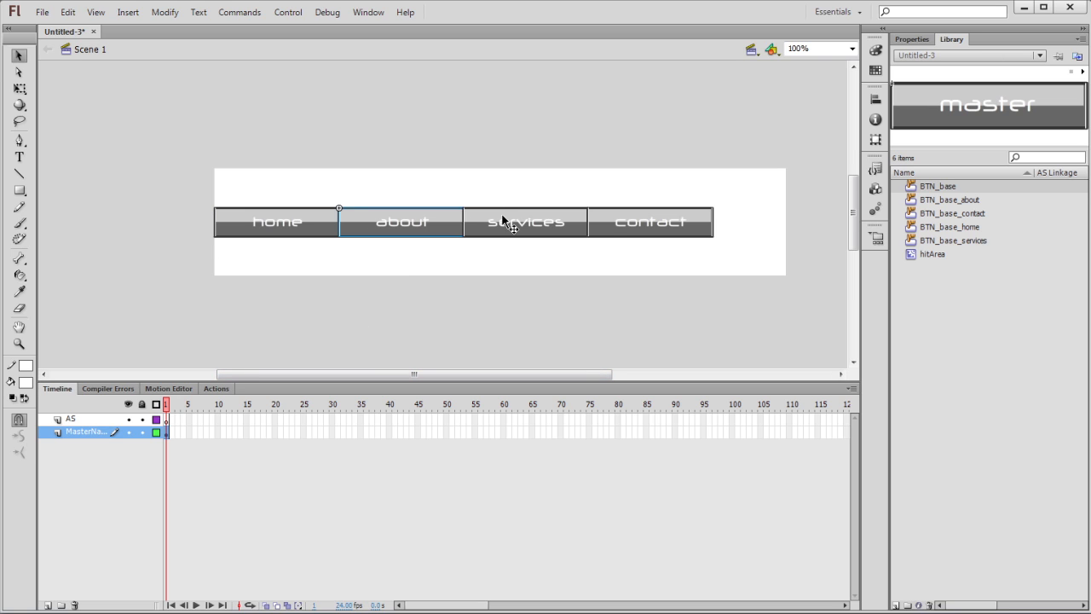
left_click(602, 220)
Give the home button on the stage the instance name home_btn.
left_click(330, 230)
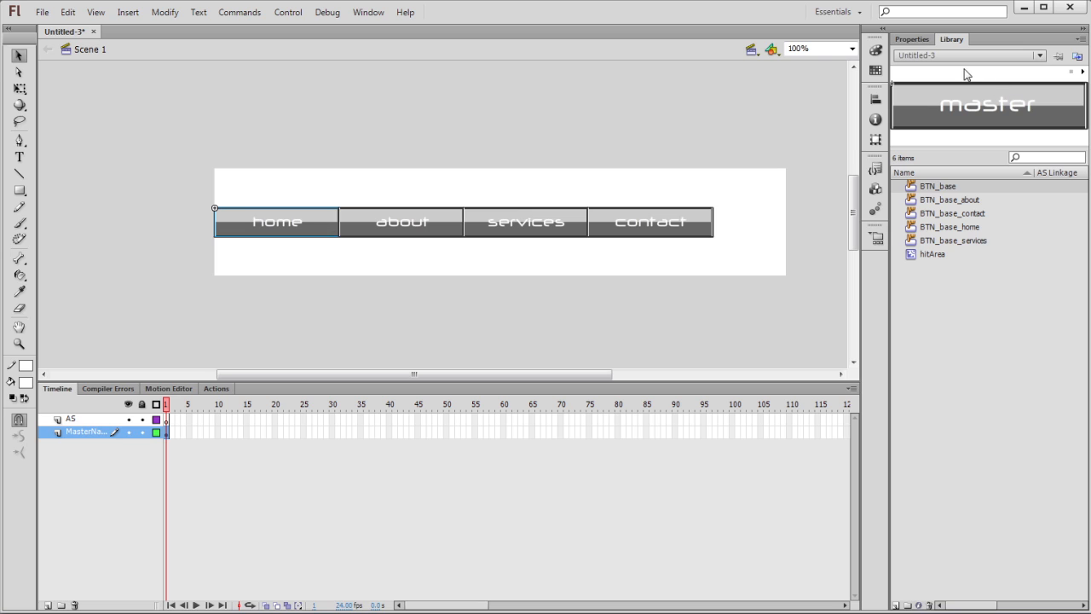
left_click(914, 40)
left_click(1010, 58)
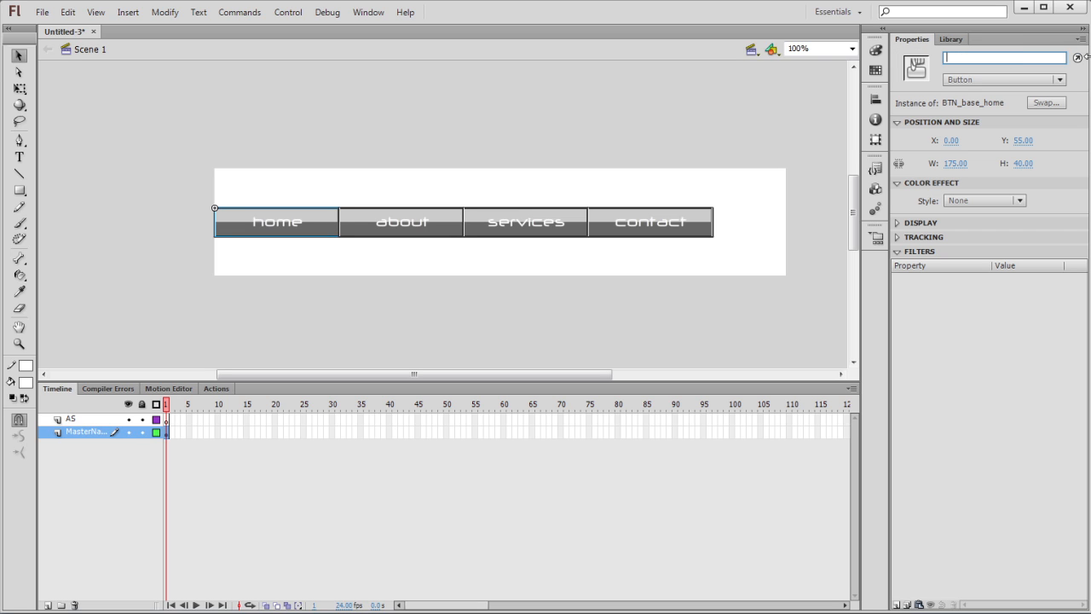
type("home_btn")
Give the about button on the stage the instance name about_btn.
left_click(419, 229)
left_click(1022, 59)
type("abou")
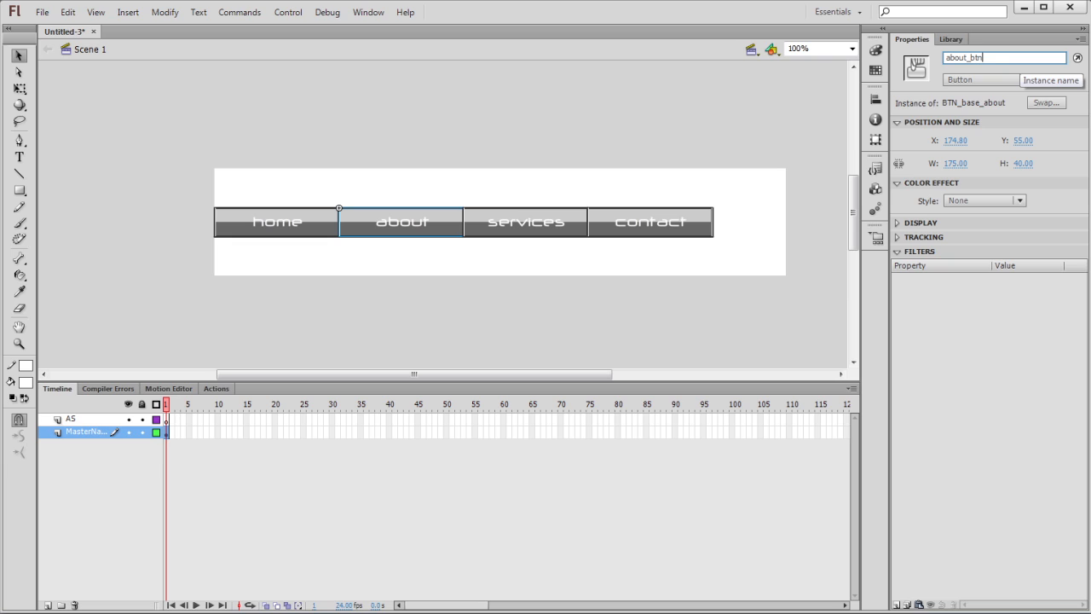
type("t_btn")
Give the services button on the stage the instance name services_btn.
left_click(532, 224)
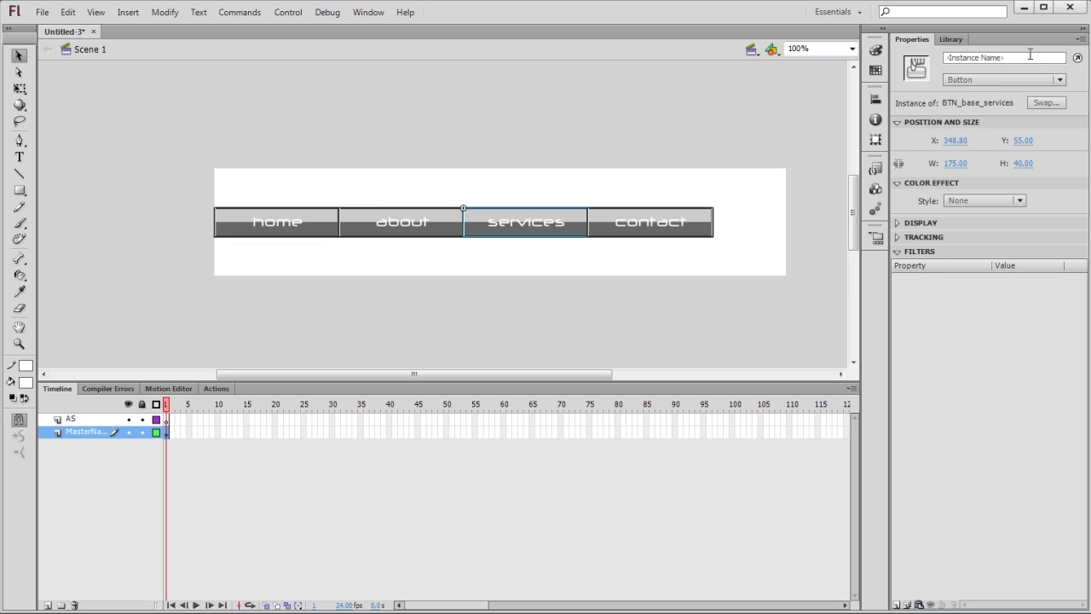
left_click(1032, 54)
type("services_btn")
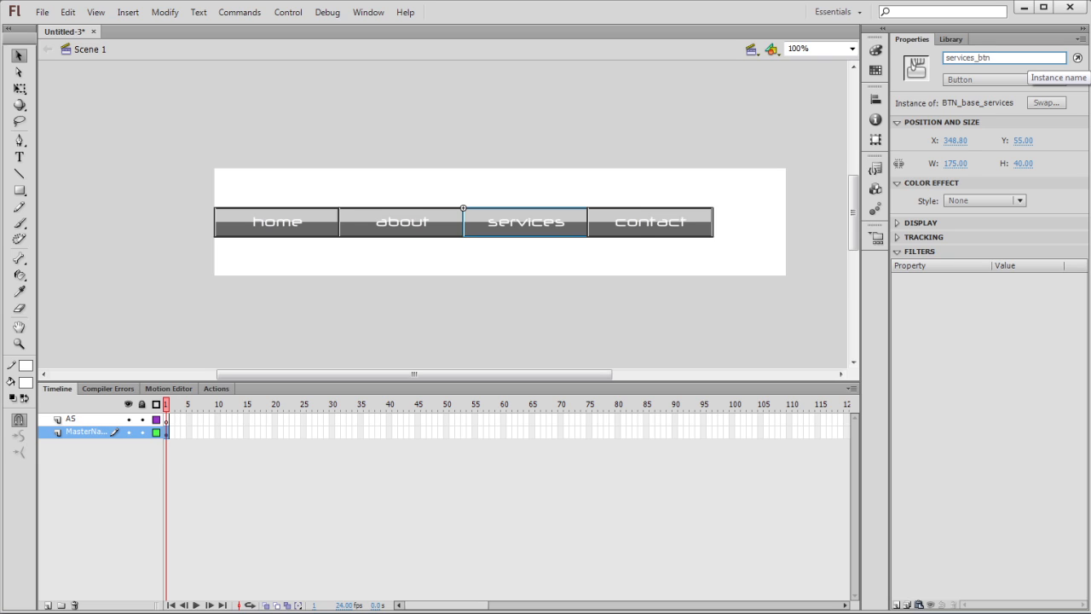
Give the contact button on the stage the instance name contact_btn.
left_click(641, 232)
left_click(1017, 58)
type("contact_")
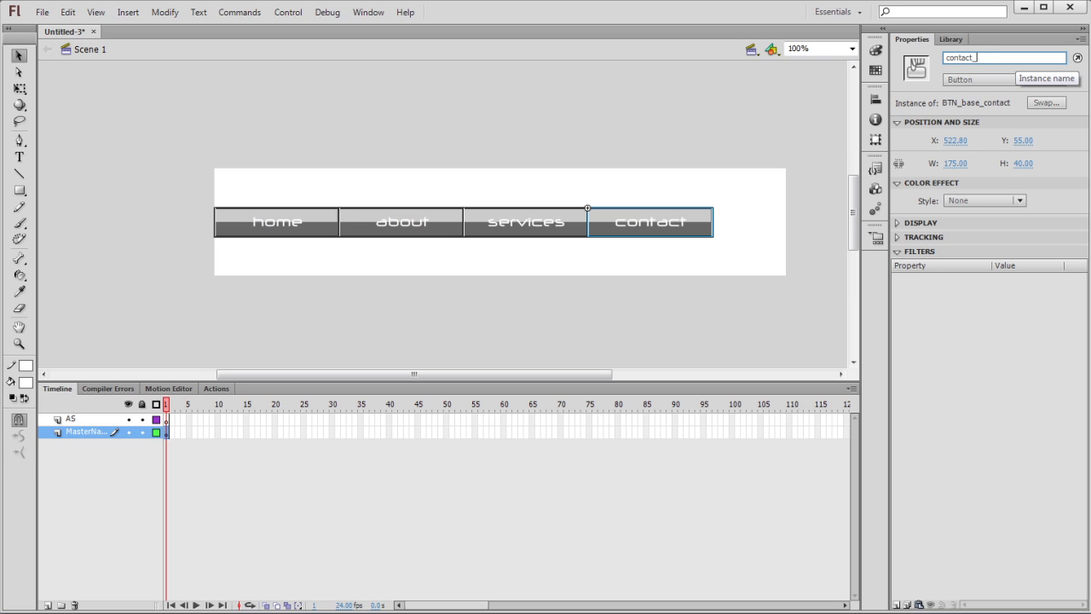
type("btn")
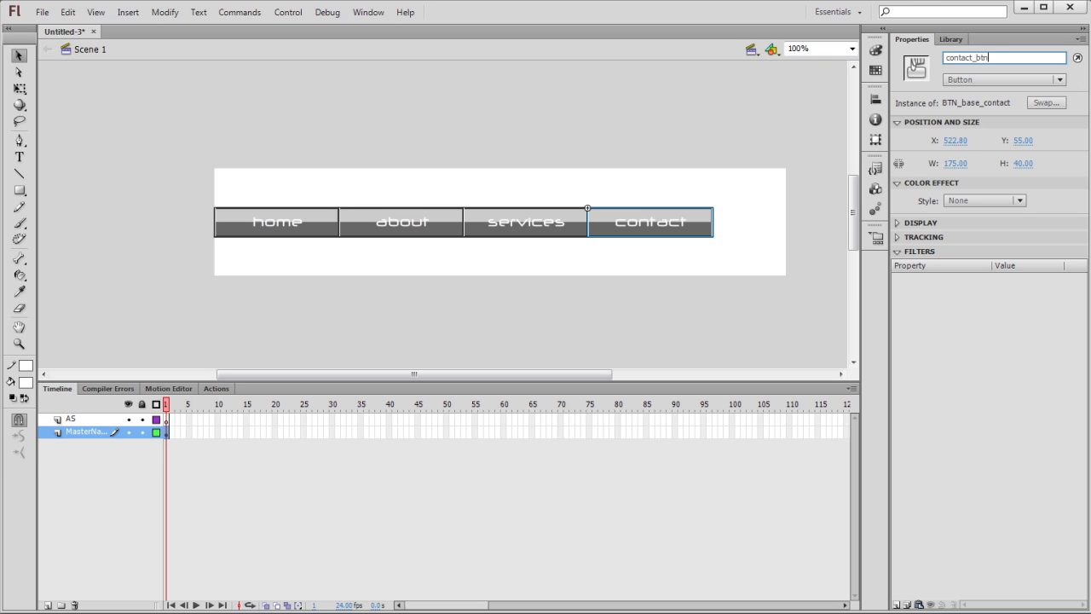
left_click(549, 296)
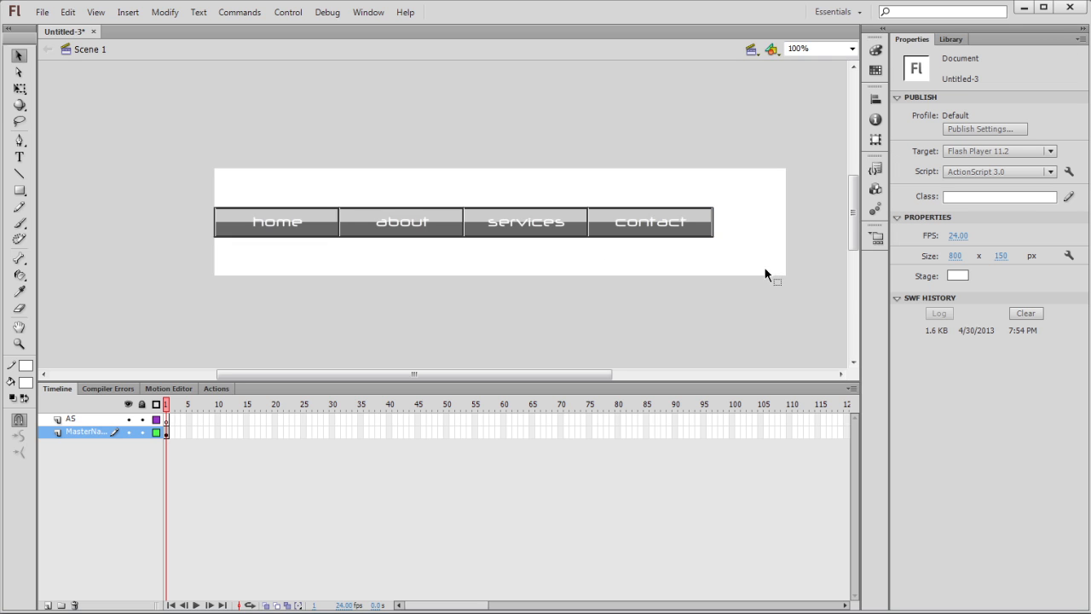
Convert all four navigation buttons on the stage into one Movie Clip symbol named masterNavBar.
left_click_drag(158, 159, 759, 287)
left_click(165, 12)
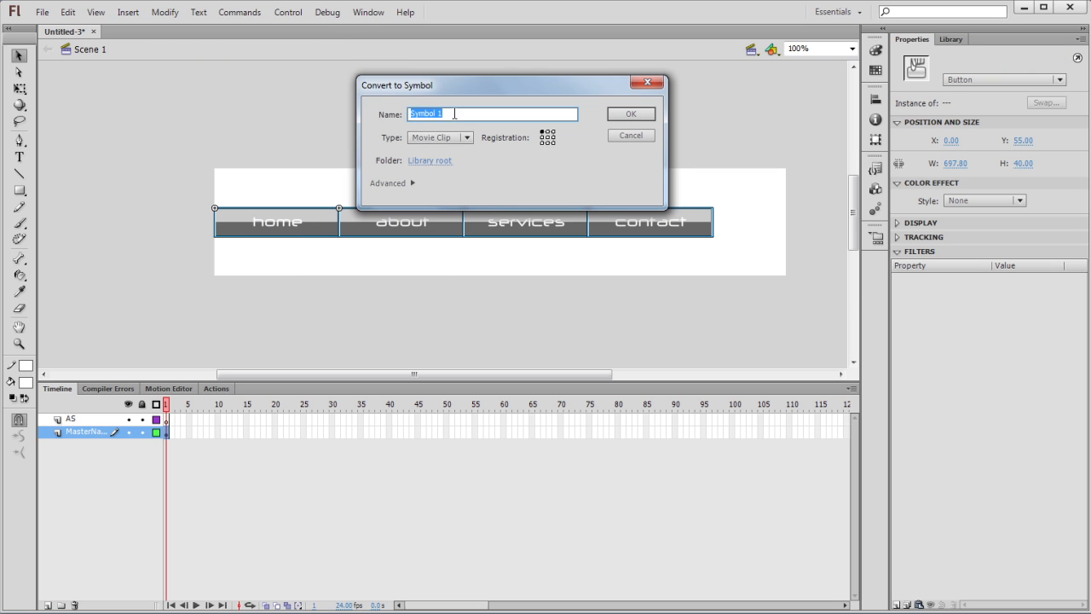
left_click(467, 137)
left_click(461, 152)
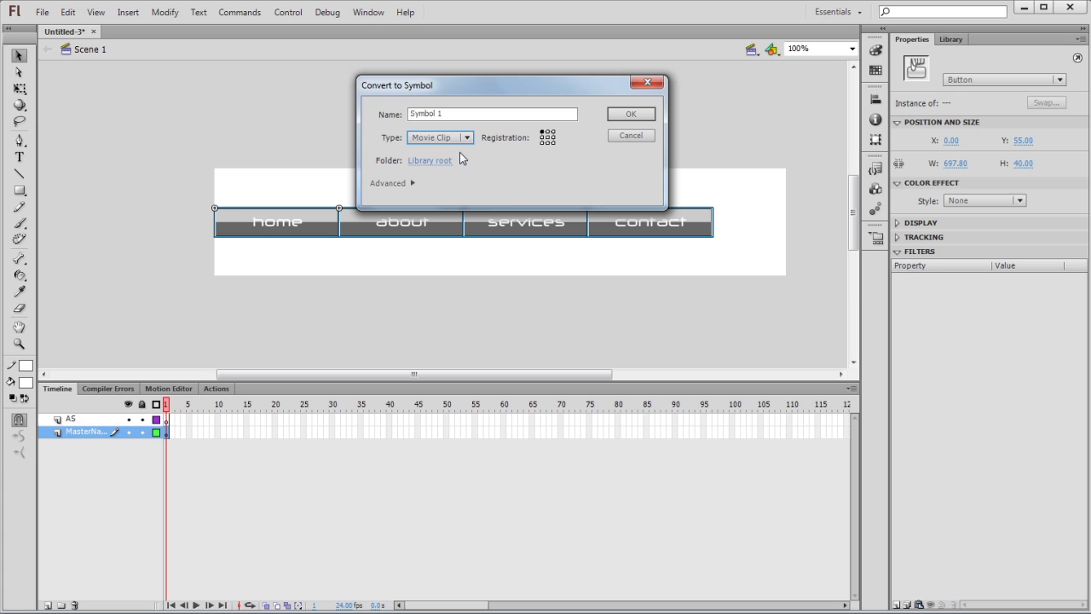
left_click(459, 112)
double_click(459, 112)
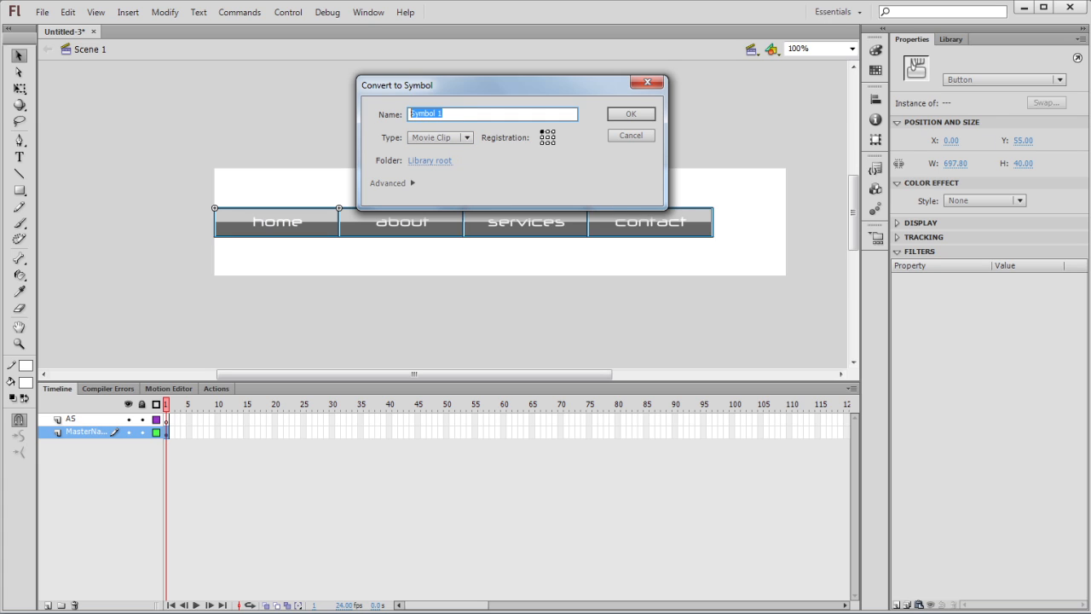
type("masterNavBar")
left_click(638, 117)
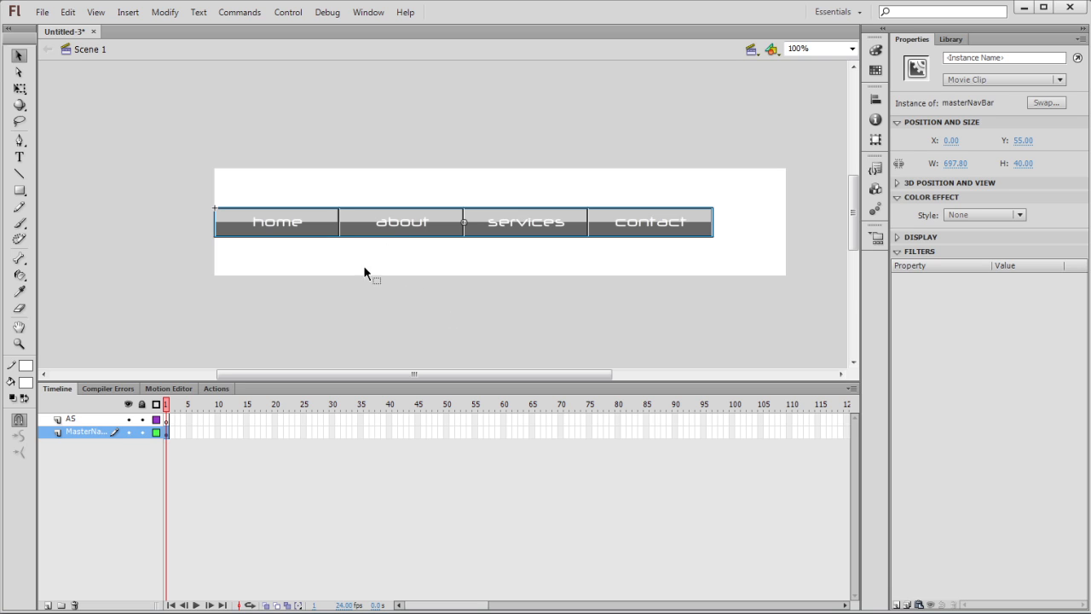
Look inside the masterNavBar symbol at its buttons and layer, and return to the main scene.
double_click(350, 227)
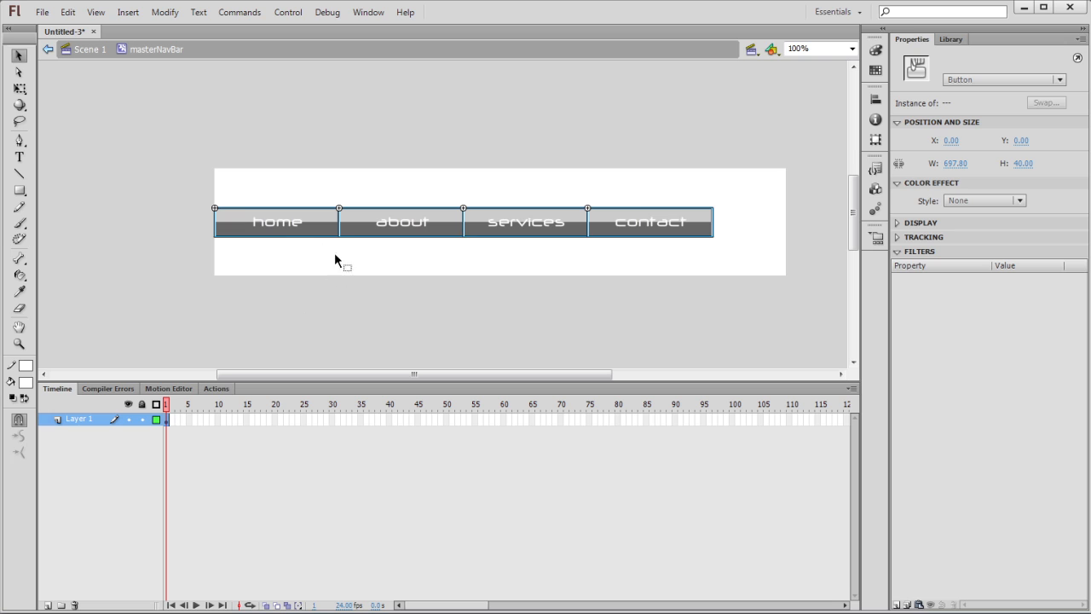
left_click(557, 303)
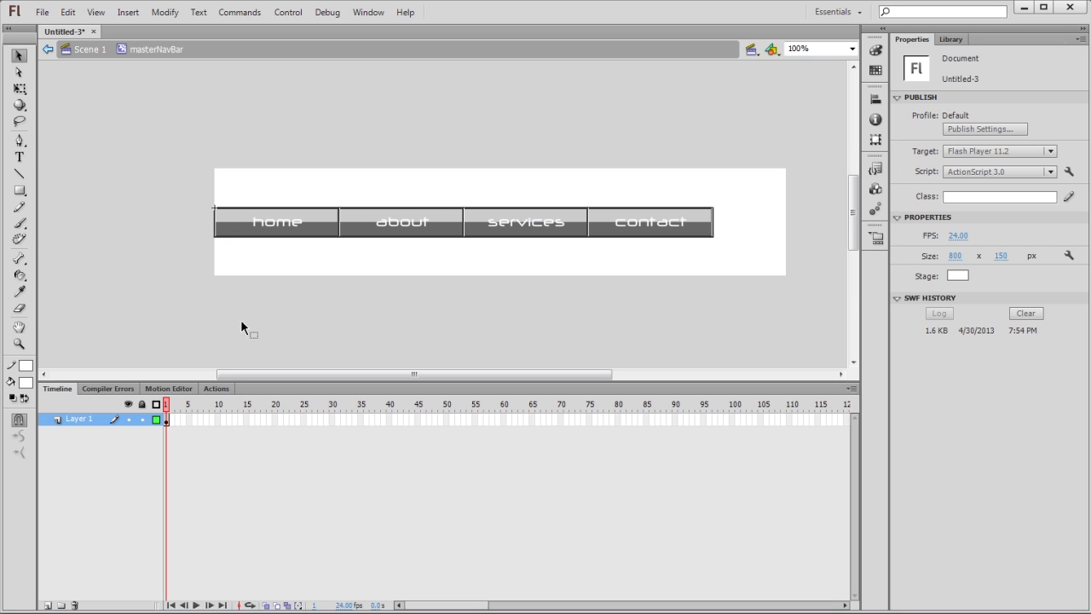
double_click(163, 240)
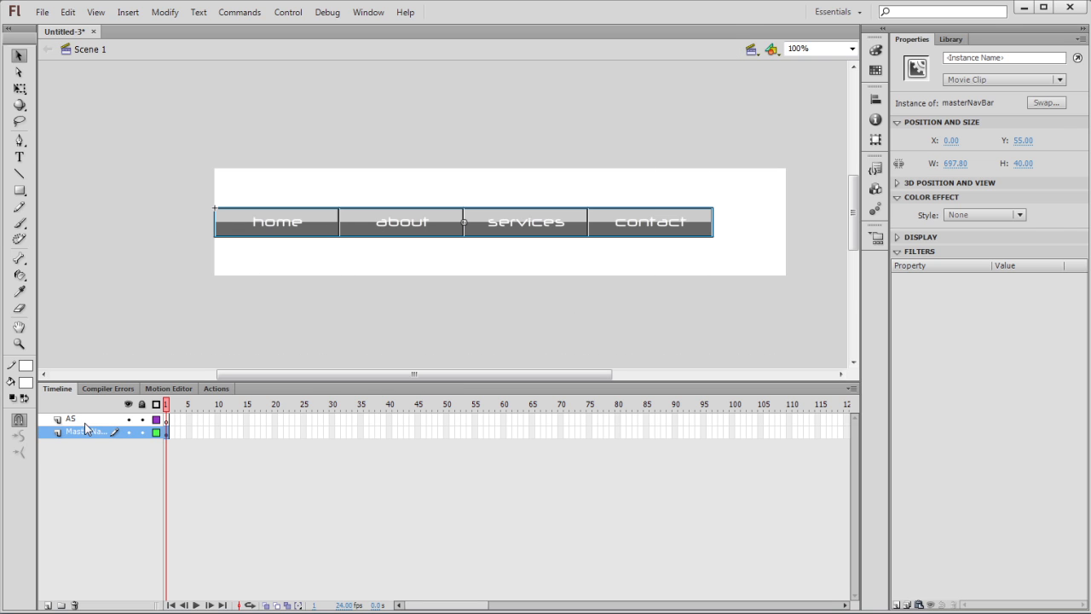
Delete the AS layer from the main timeline and open the masterNavBar symbol for editing.
left_click(85, 419)
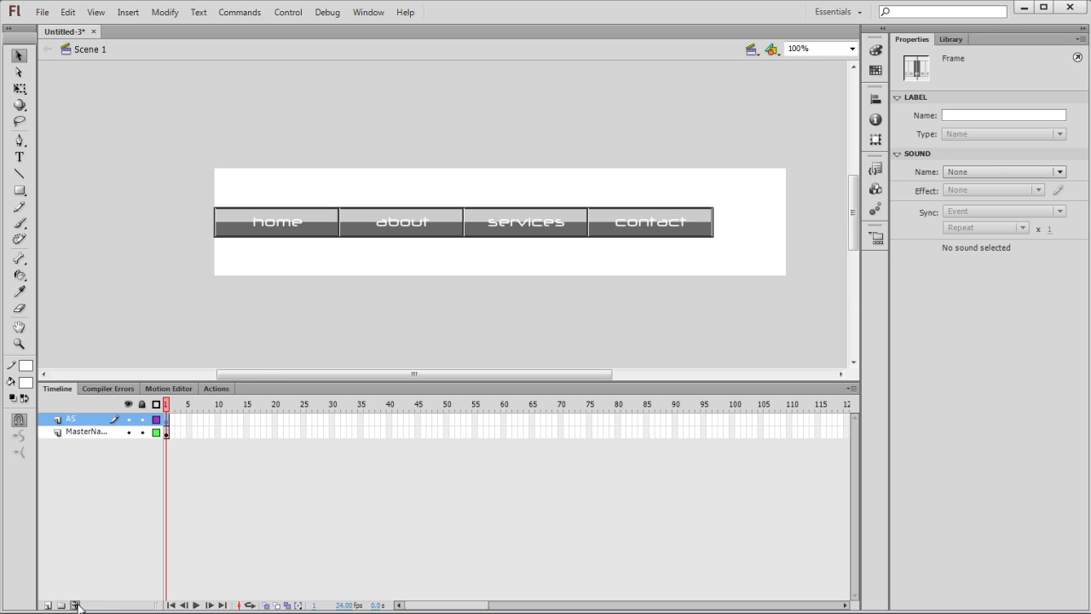
left_click(75, 605)
double_click(350, 223)
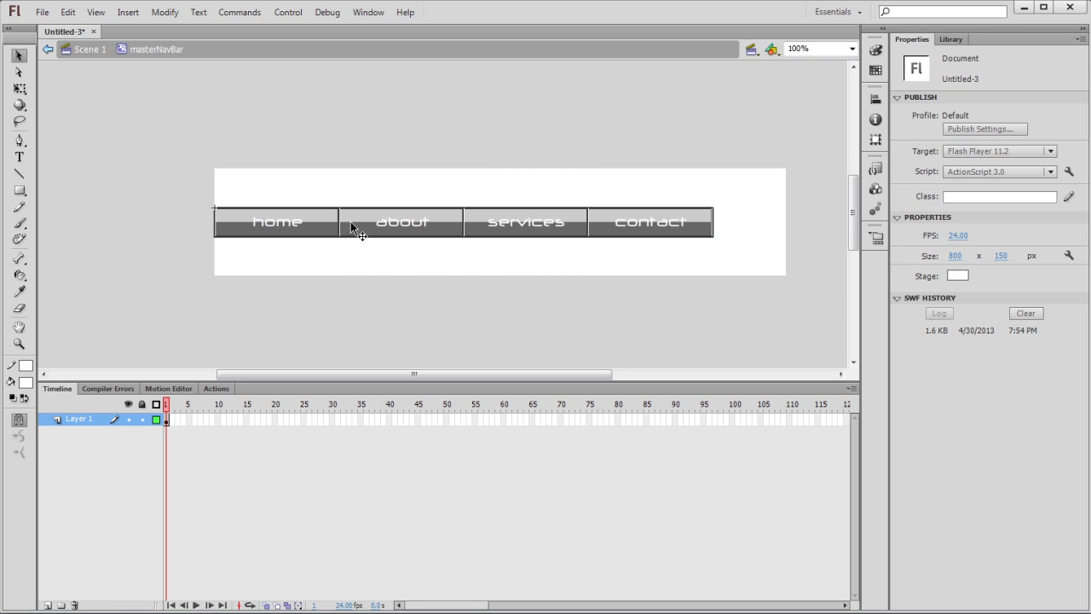
Check the instance names of the home, about, services and contact buttons inside masterNavBar.
left_click(308, 232)
left_click(390, 229)
left_click(521, 226)
left_click(653, 225)
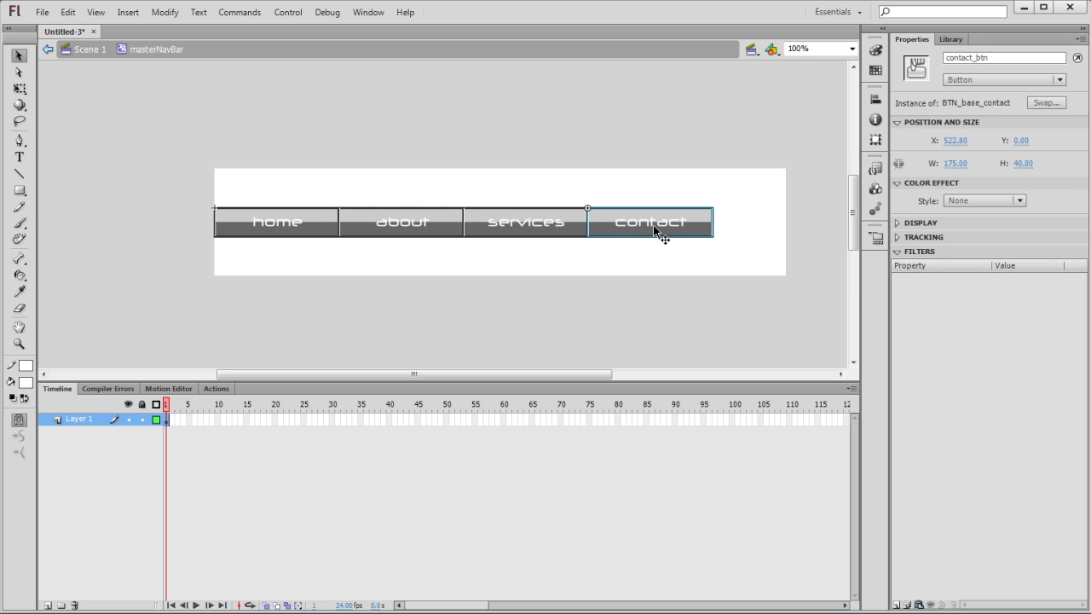
left_click(292, 218)
Rename Layer 1 inside the masterNavBar symbol as AS.
double_click(80, 421)
type("AS")
left_click(429, 300)
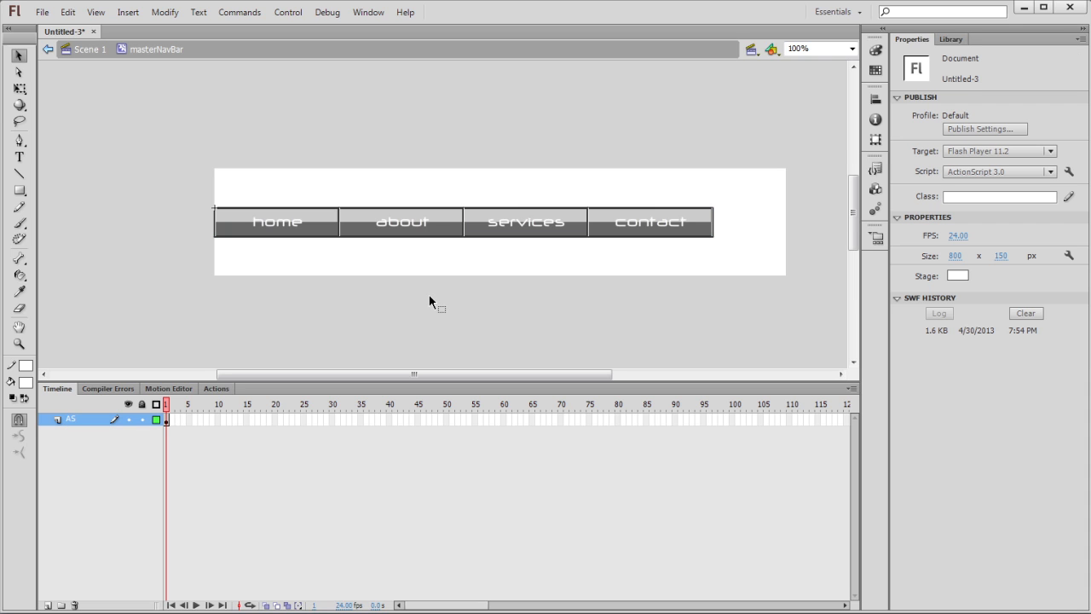
Compare the script editor for frame 1 of the AS layer with the one for the home button.
left_click(168, 418)
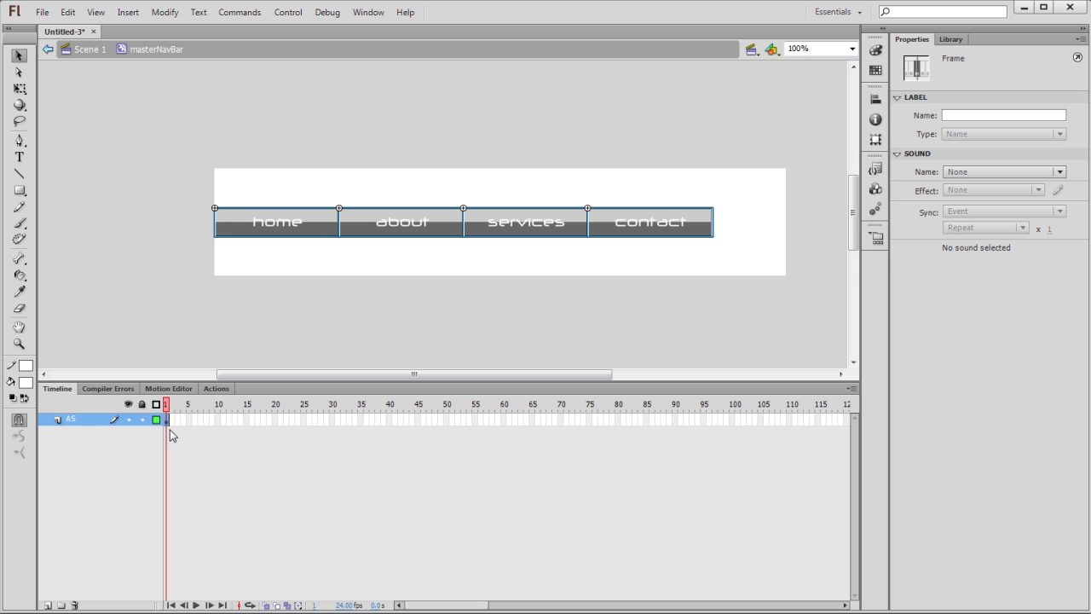
left_click(227, 390)
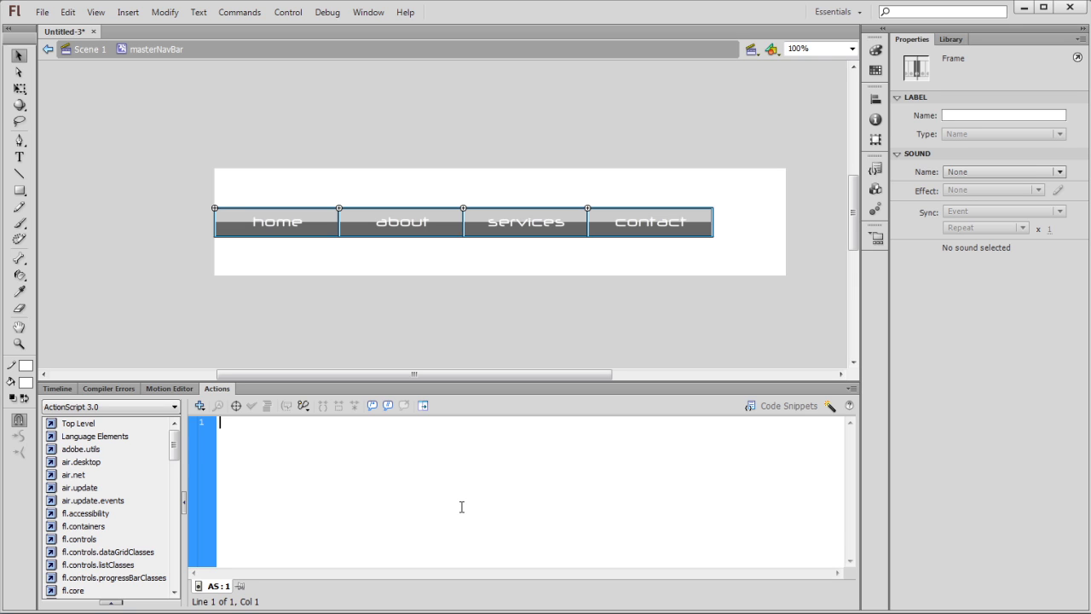
left_click(333, 311)
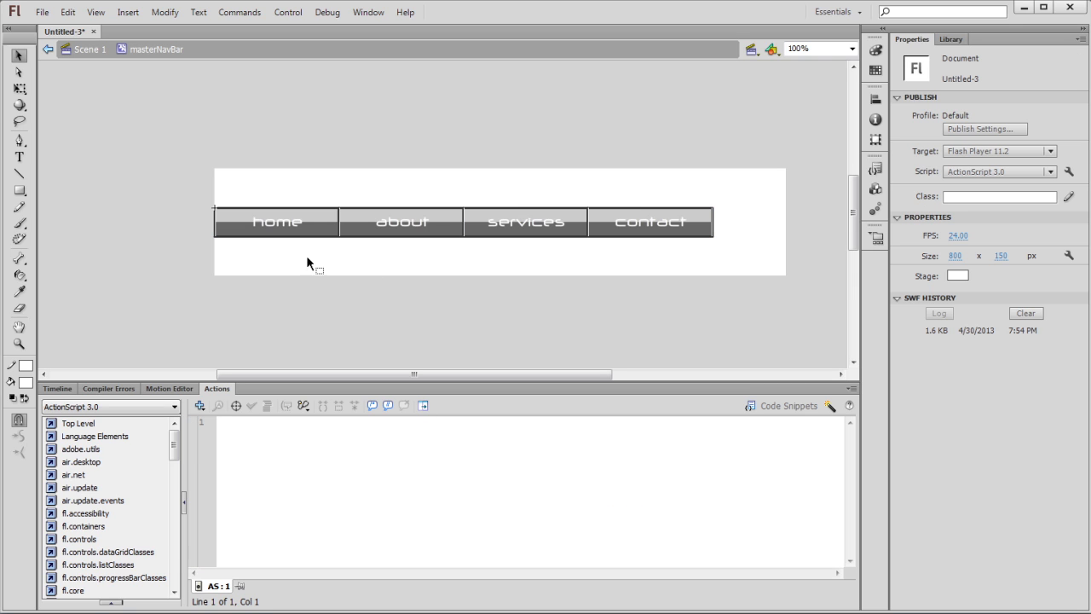
left_click(298, 223)
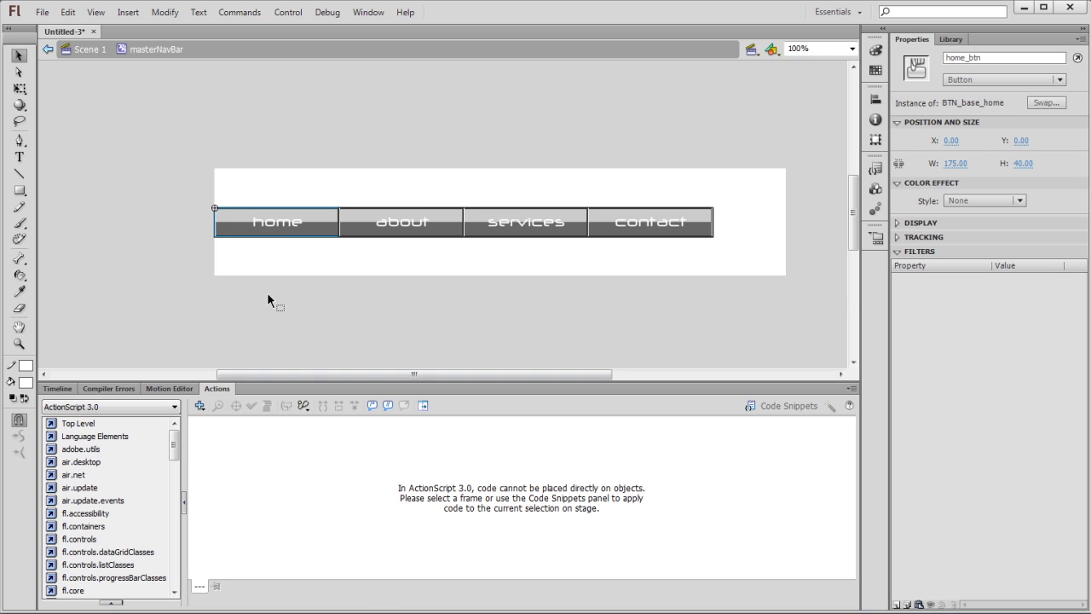
left_click(280, 327)
left_click(56, 389)
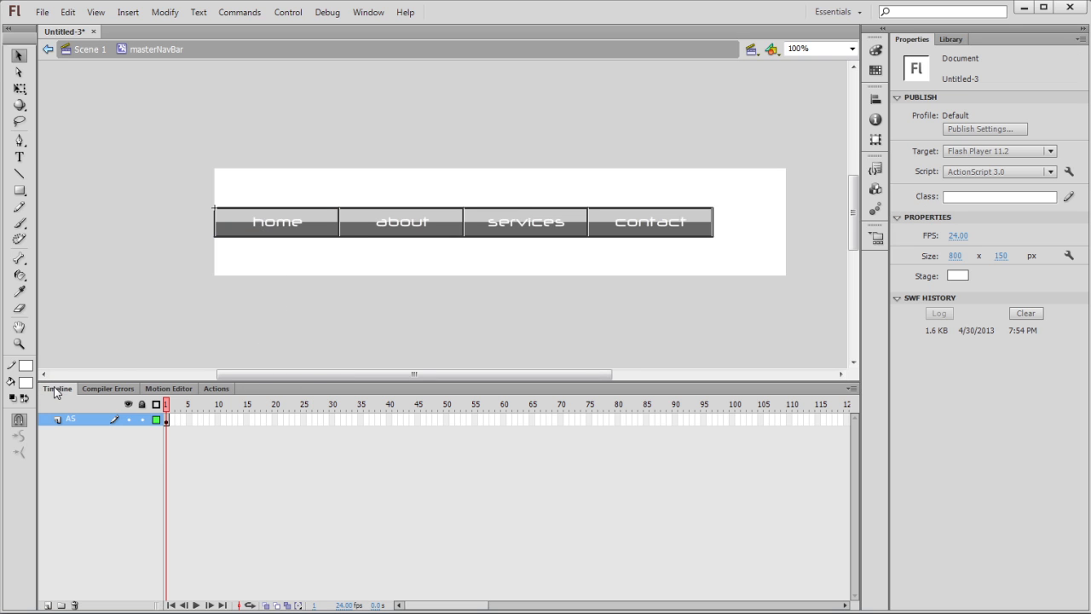
left_click(166, 419)
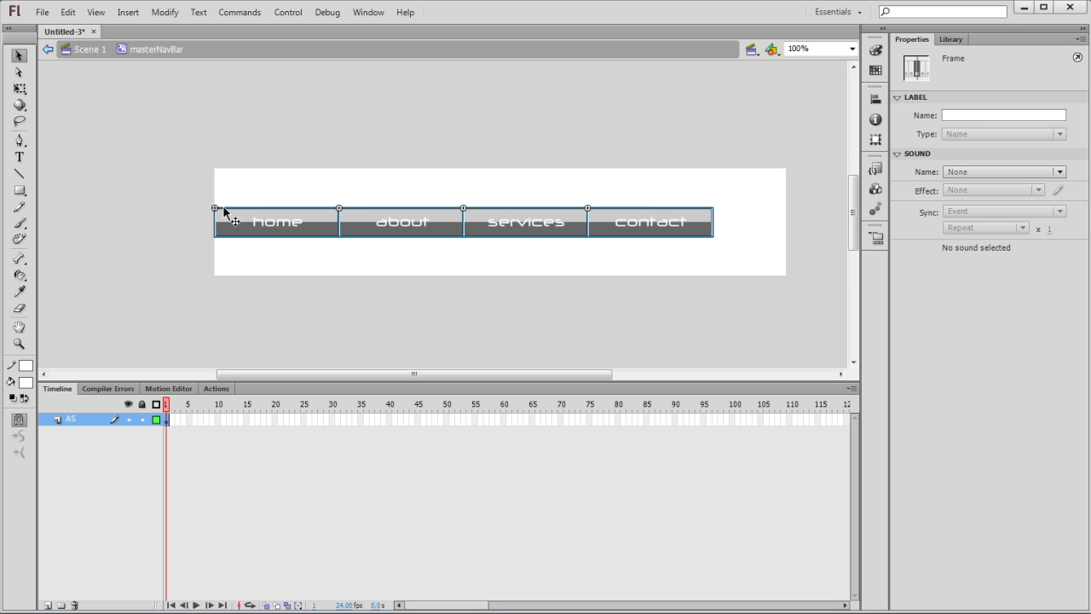
left_click(299, 263)
left_click(293, 223)
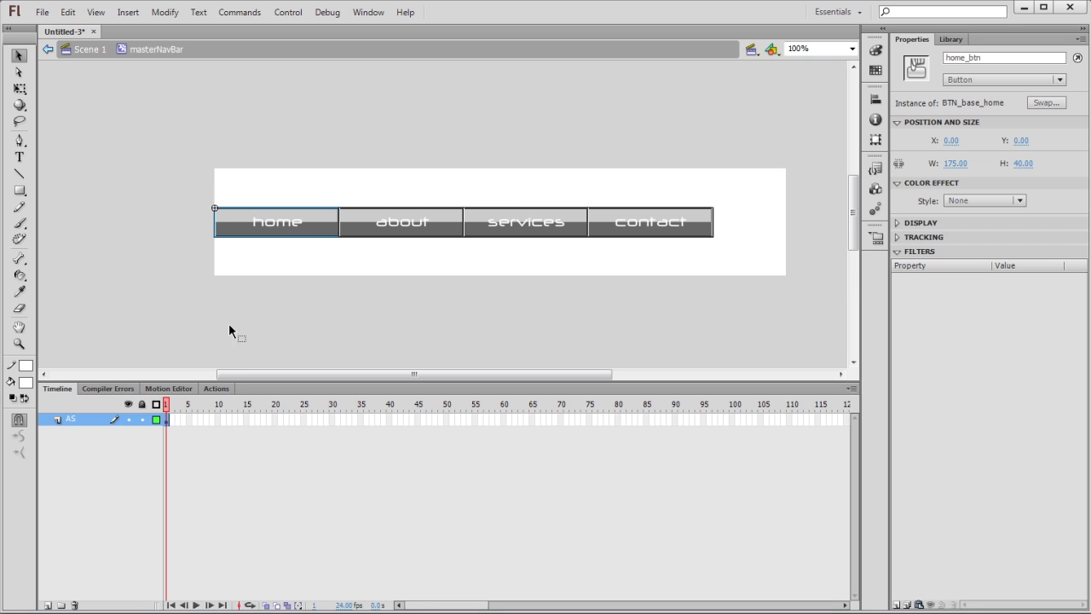
left_click(294, 325)
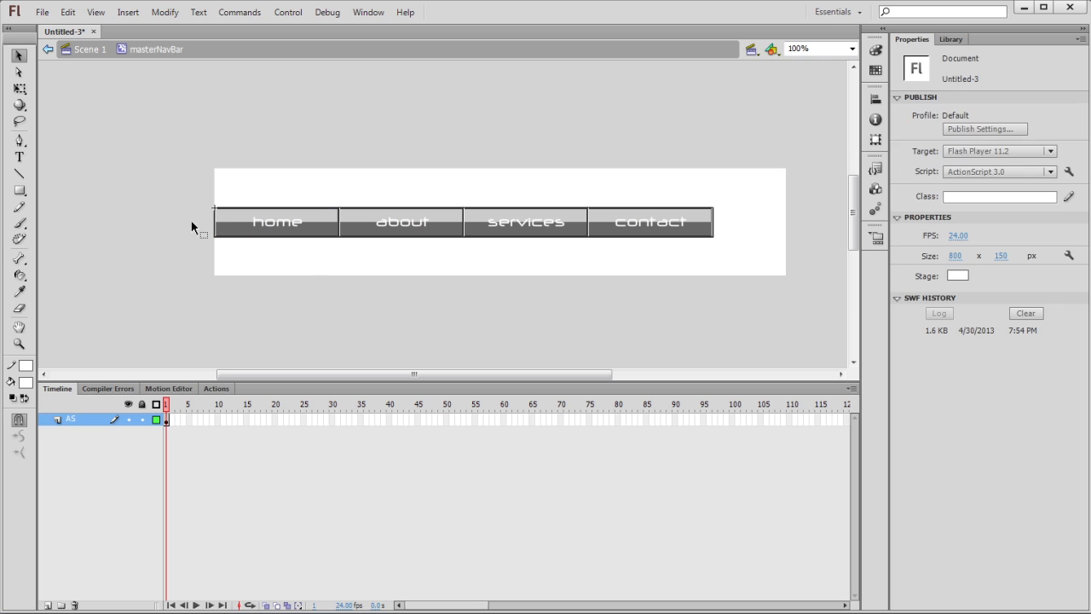
In the script of the AS layer's frame 1, enter home_btn.addEventListener(MouseEvent.CLICK, homeBtnSelect); as the first line.
left_click(167, 419)
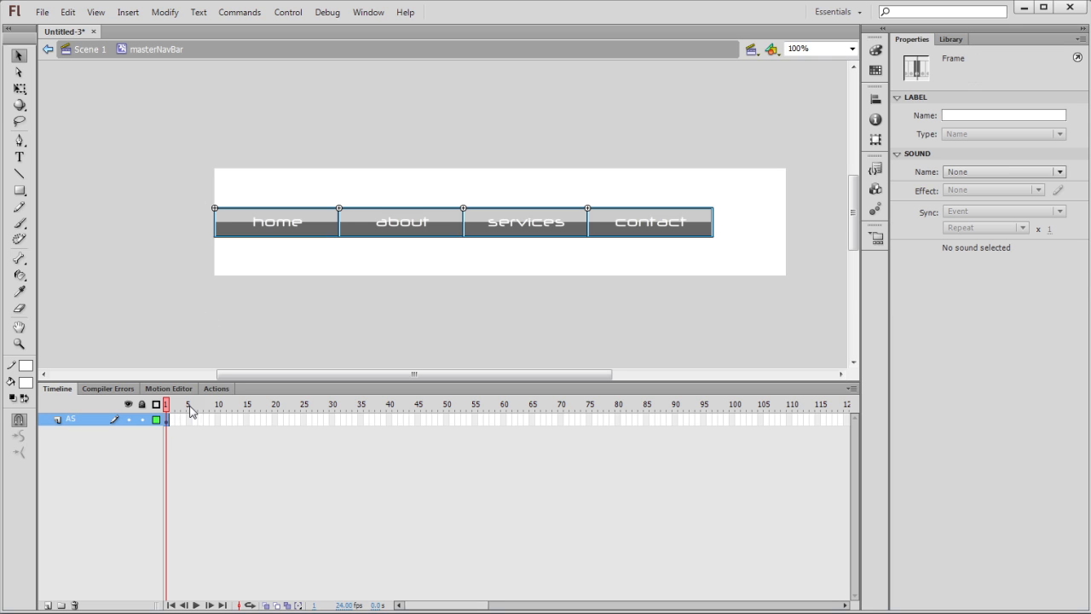
left_click(217, 389)
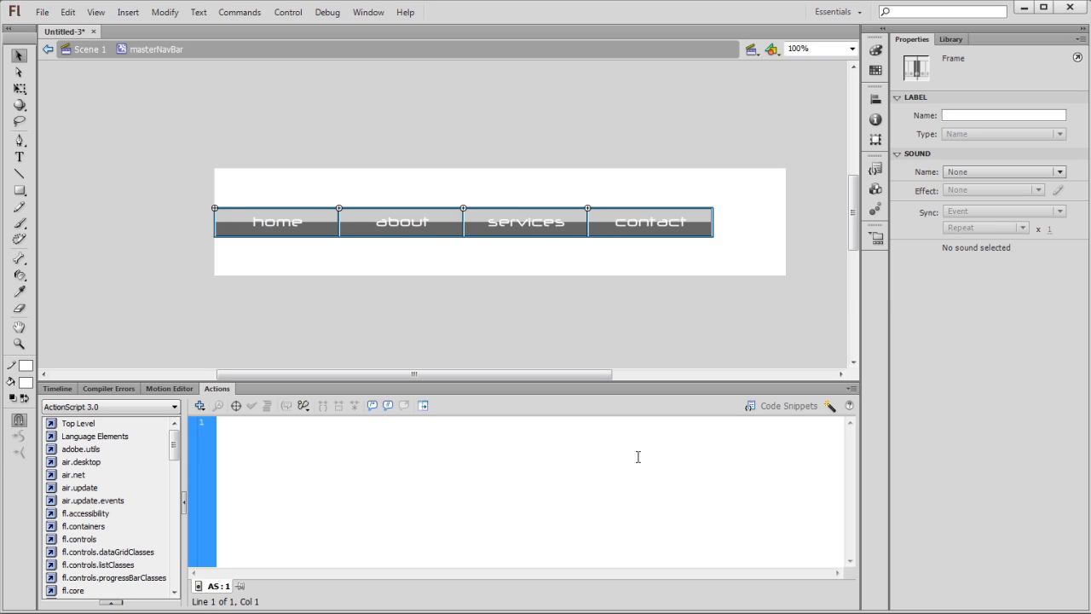
type("home")
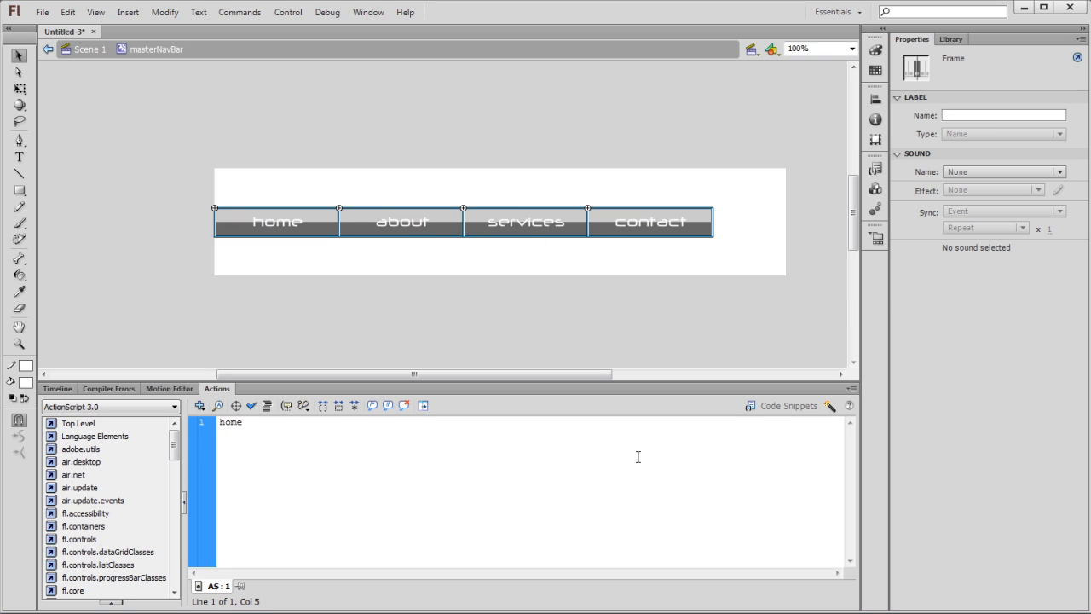
type("_btn.addEventListener")
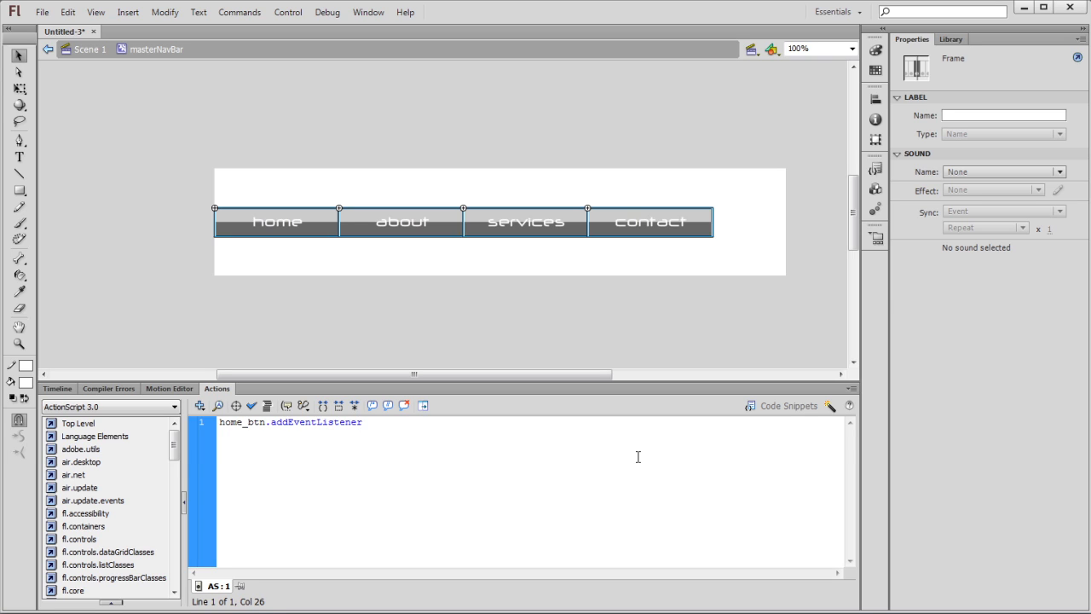
type("(MouseEvent.CLICK")
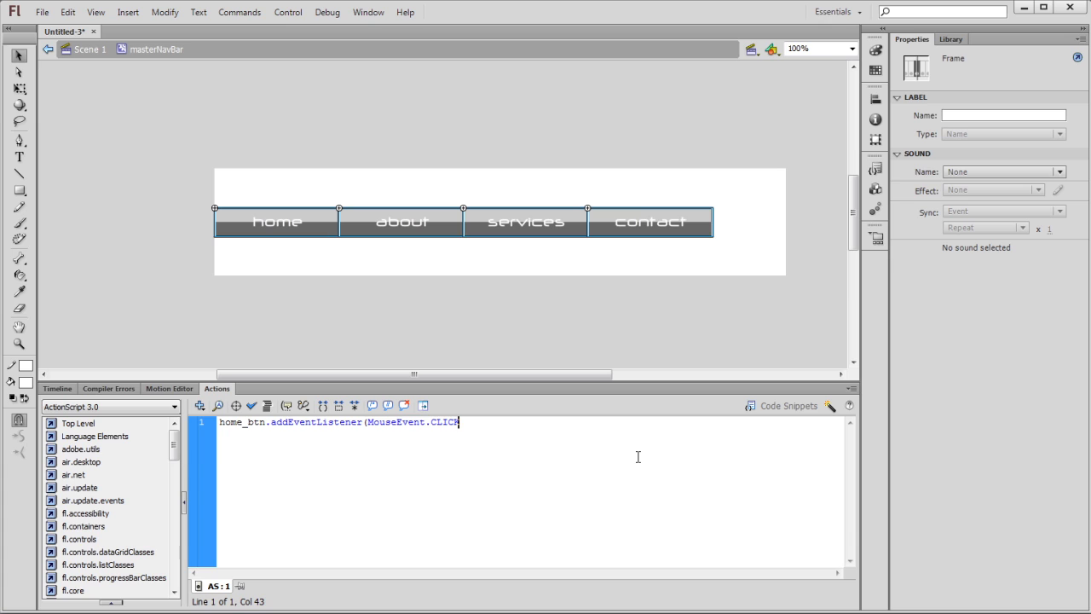
type(", homeBtnSelect);")
key("Return")
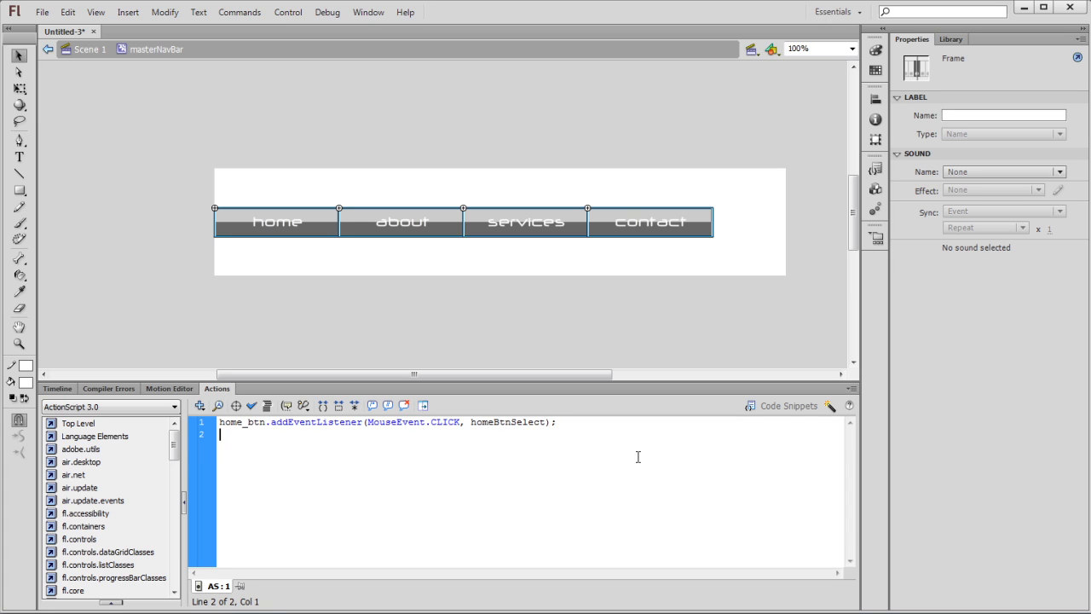
Add a second script line reading about_btn.addEventListener(MouseEvent.CLICK, aboutBrnSelect);.
type("about_btn.addEventLis")
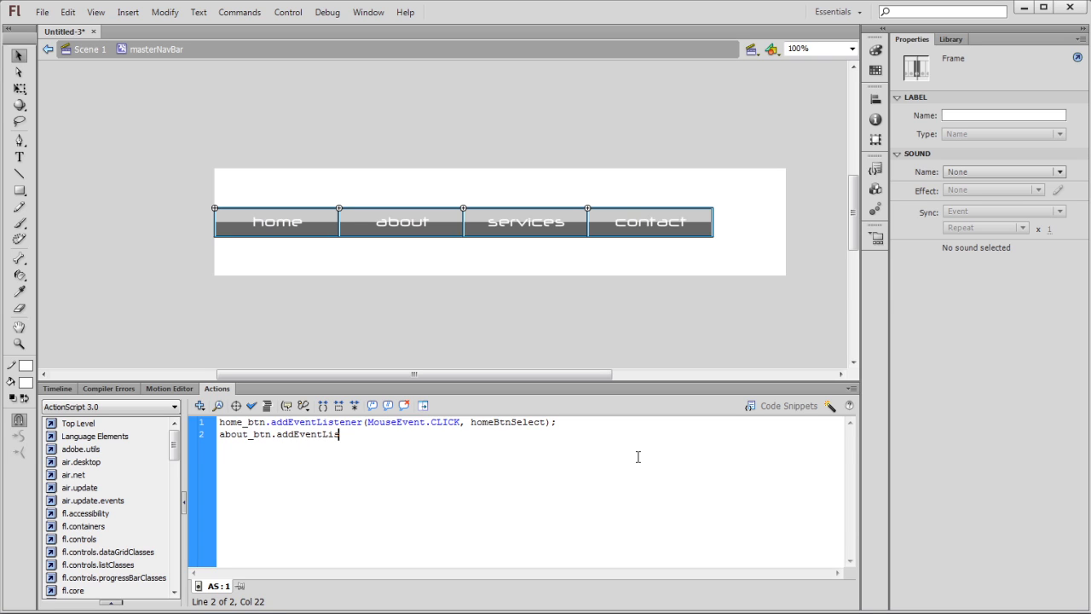
type("terer(MouseEvent.CLI")
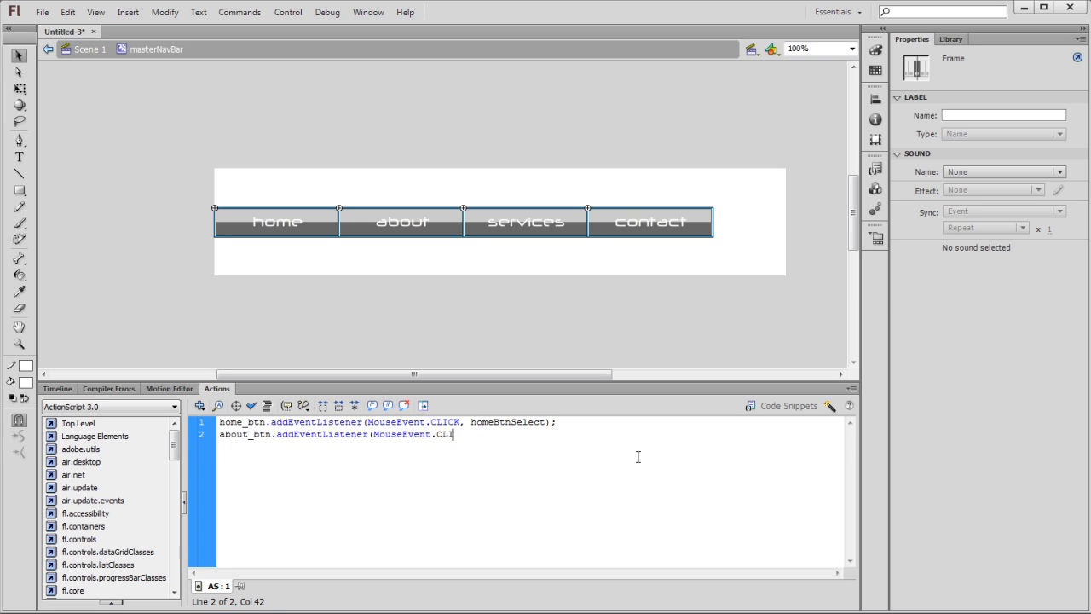
type("CK,")
type(" about")
type("Btn")
type("Sele")
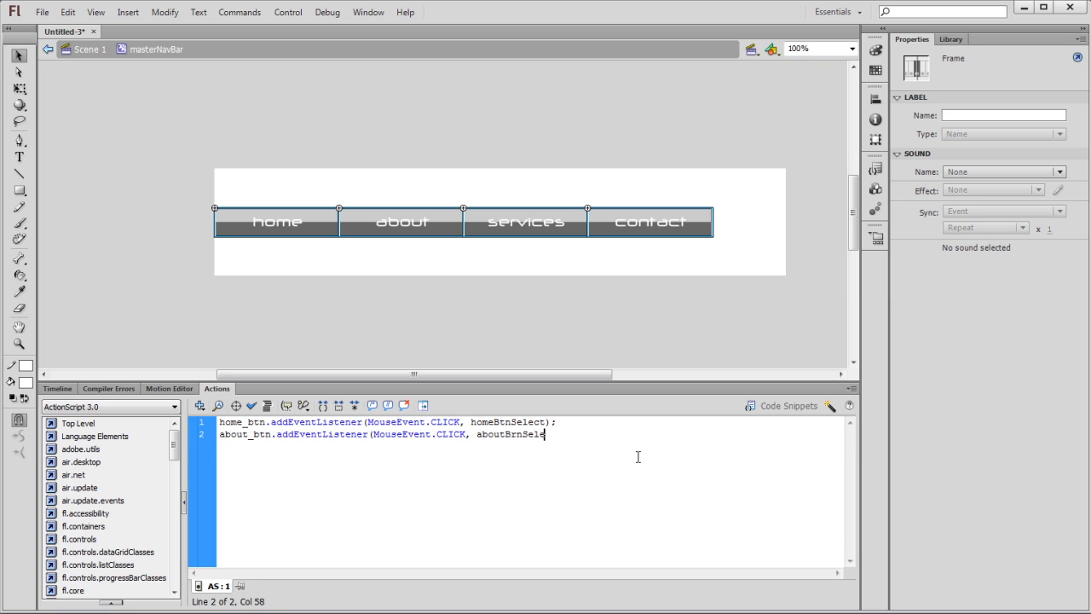
type("ct);")
Correct the handler name in the about button's listener to aboutBtnSelect.
left_click_drag(481, 422, 530, 423)
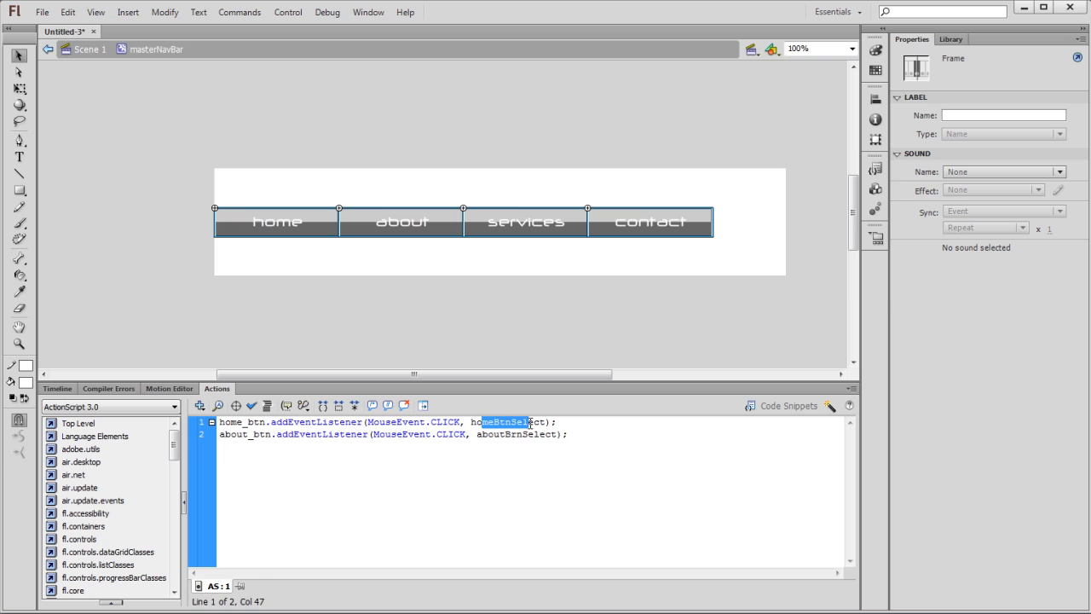
left_click_drag(220, 422, 253, 427)
left_click(236, 423)
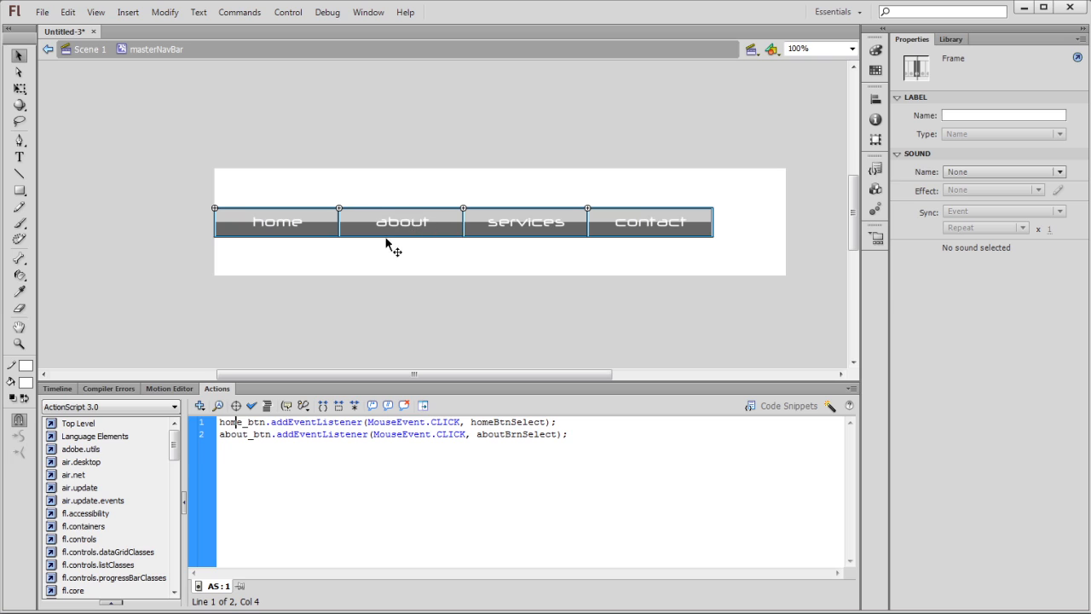
left_click(515, 435)
key("Delete")
type("t")
Below the listeners, leave a blank line and open the handler with function homeBtnSelect(e:MouseEvent):void{.
left_click(569, 437)
key("Return")
key("Return")
type("function homeBtnSelect")
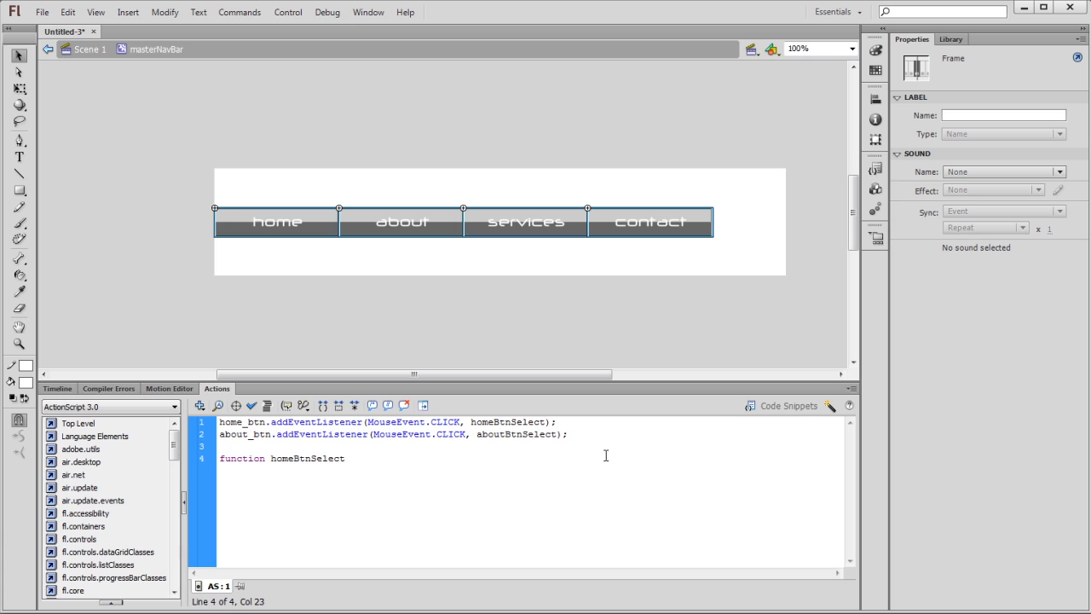
type("(e:Mo")
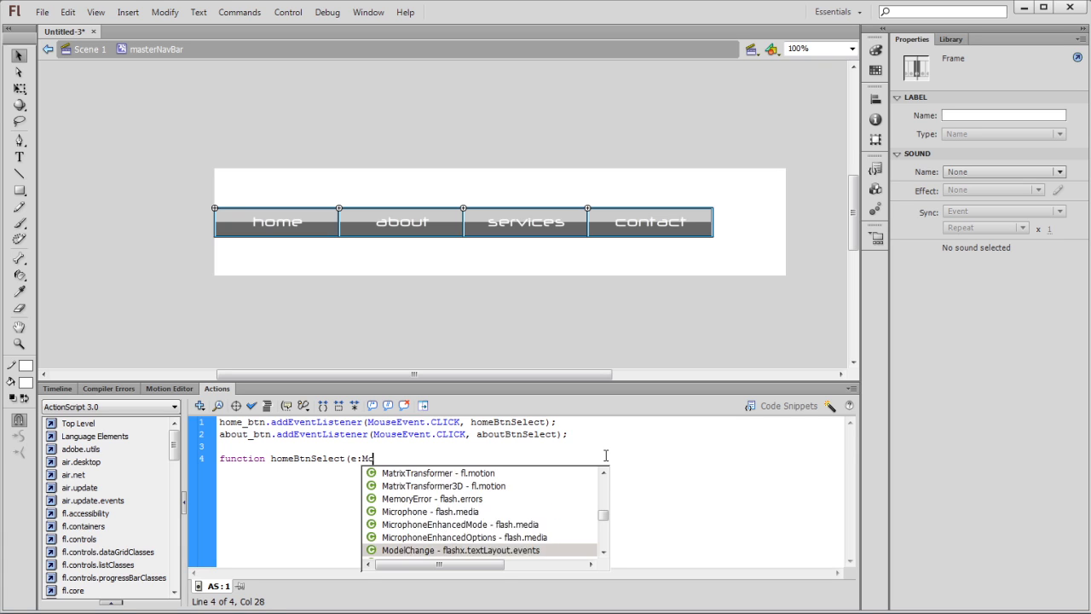
type("useEvent")
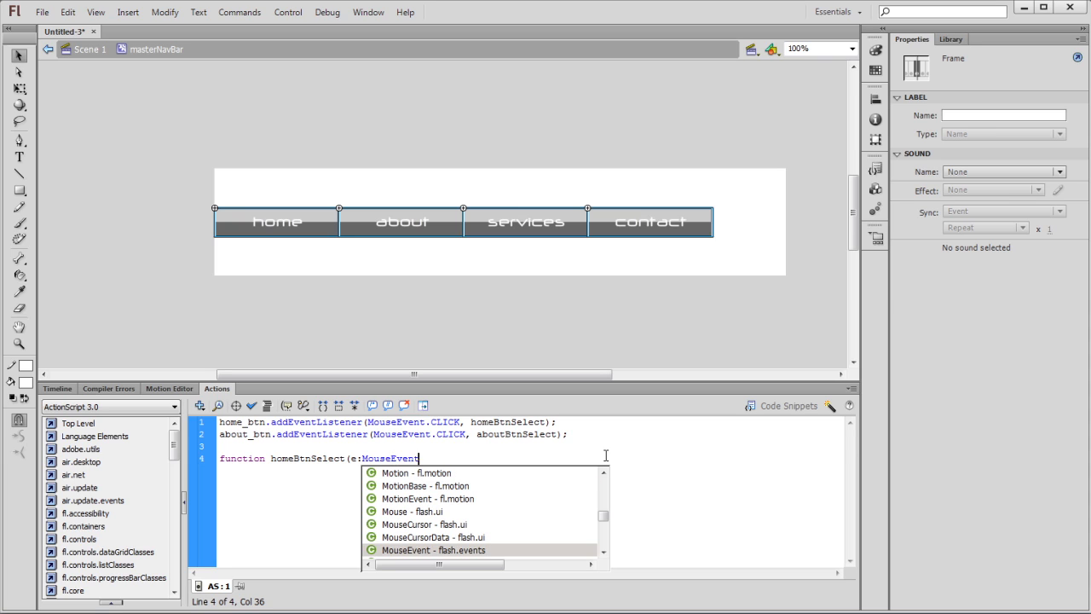
type(")")
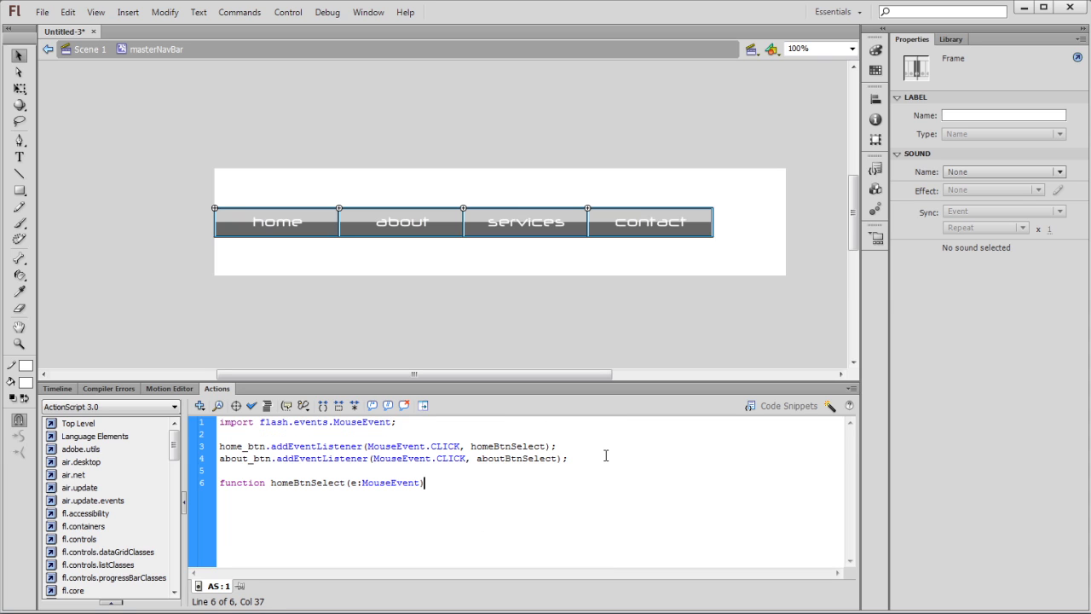
type(":void")
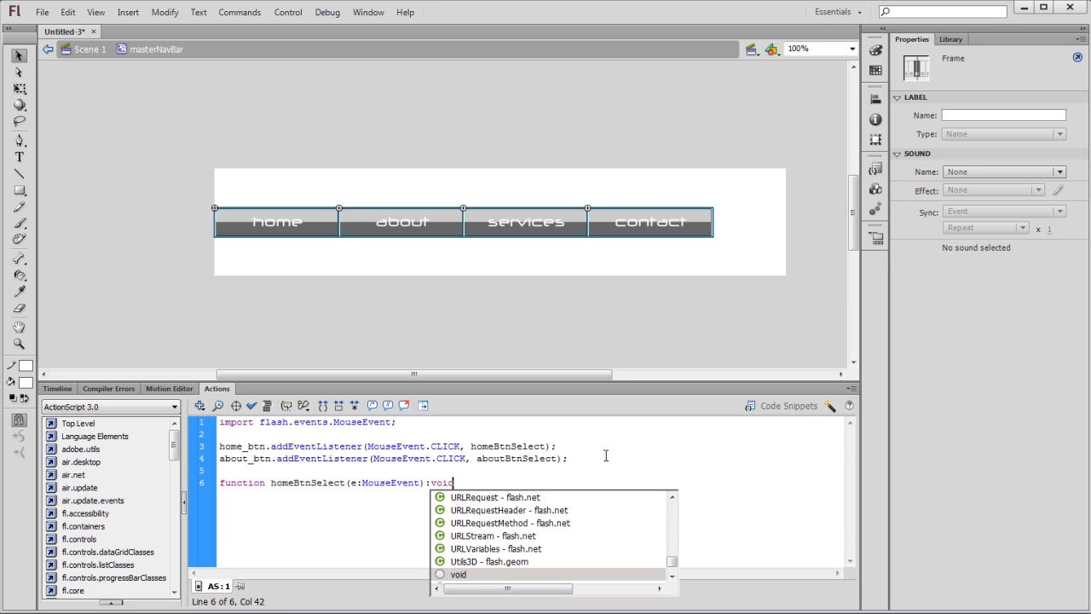
type("{")
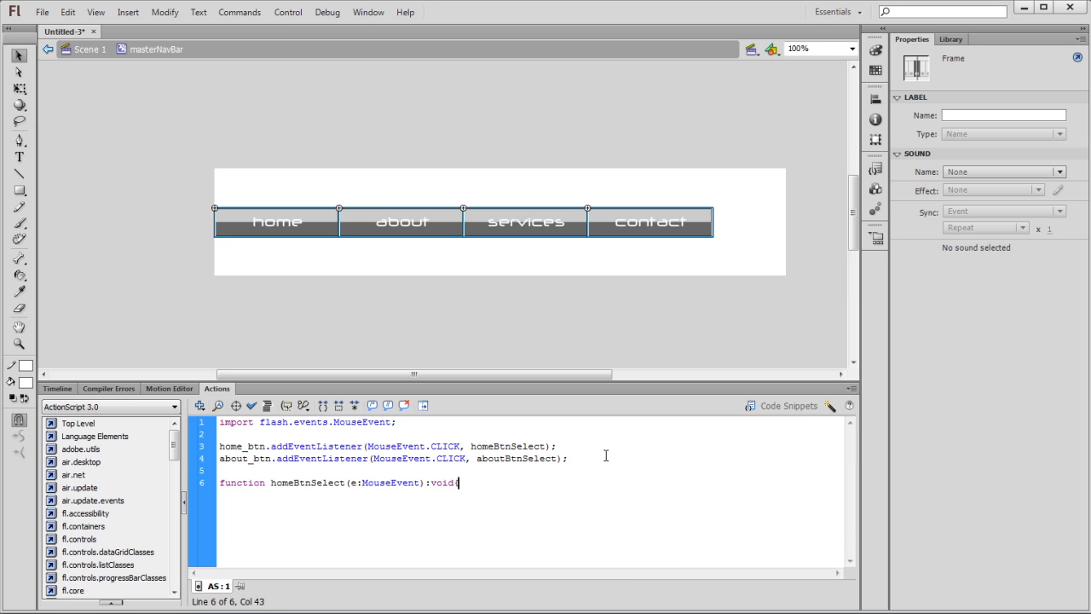
key("Return")
type("var url:String = \"http://www.google.com")
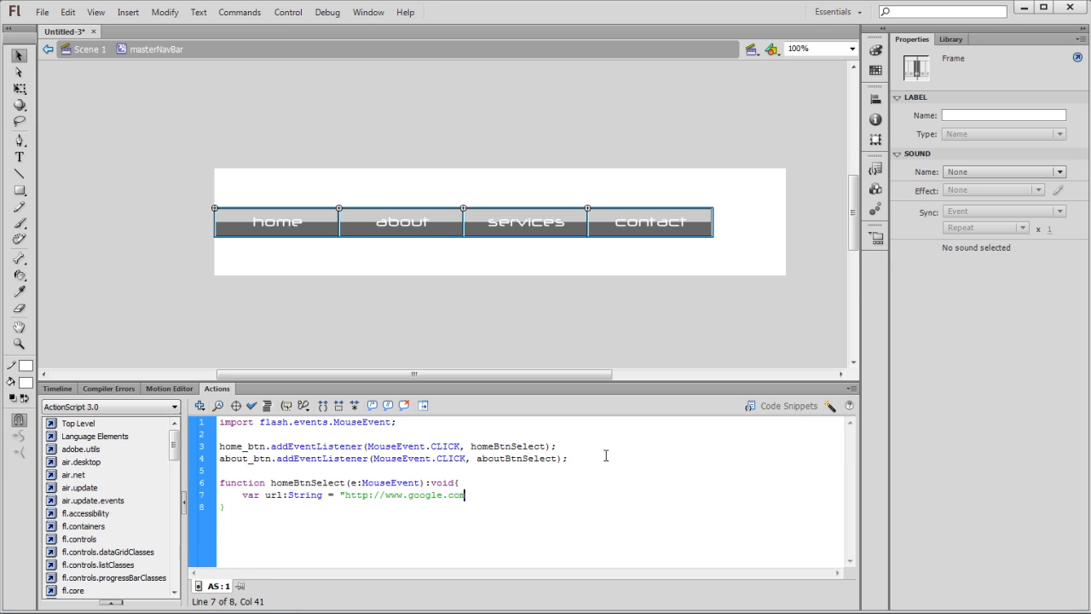
type("\"")
type(";")
Below the url variable, add the line var request:URLRequest = new URLRequest(url);.
type("r")
type(" request")
type(":")
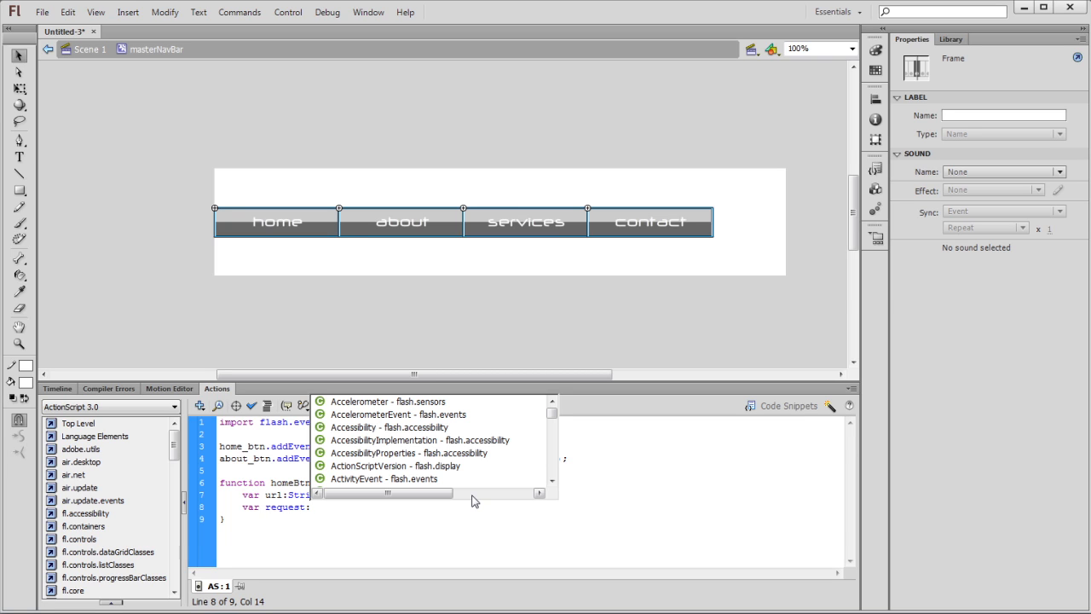
type("URL")
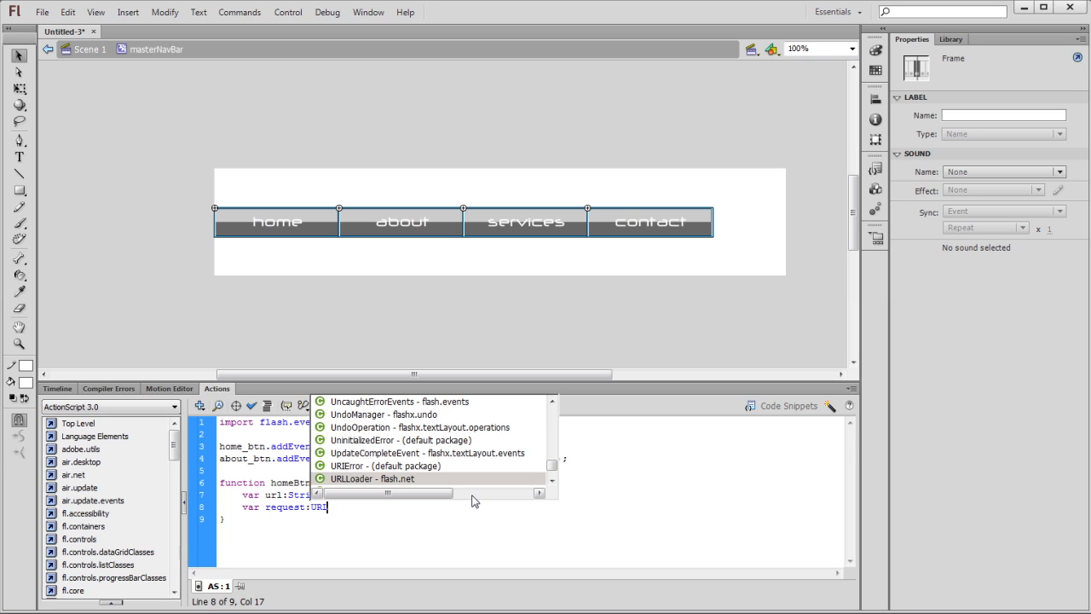
type("R")
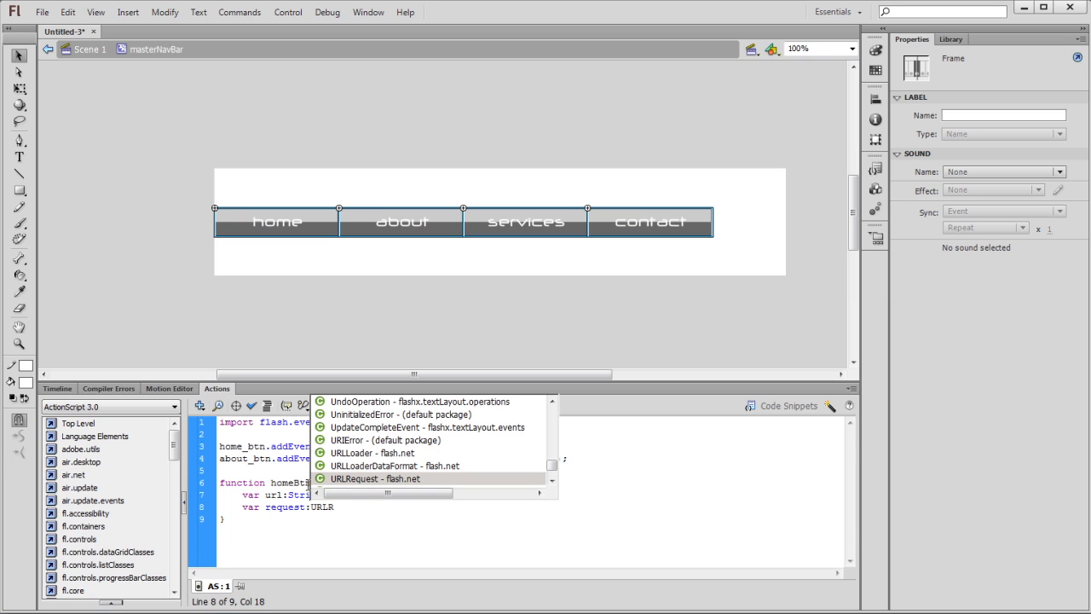
double_click(360, 479)
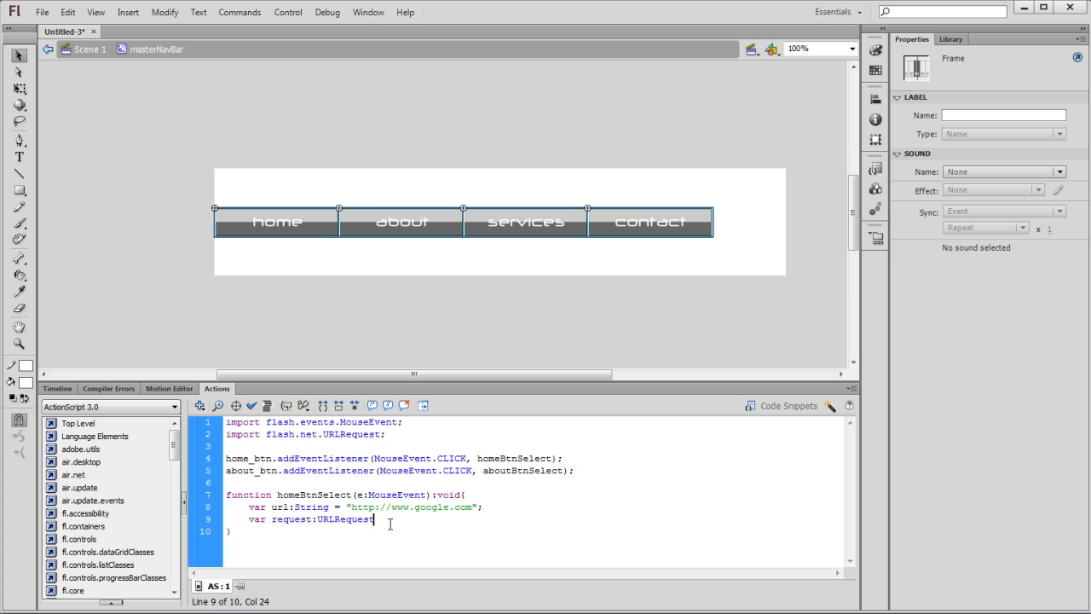
type("= new")
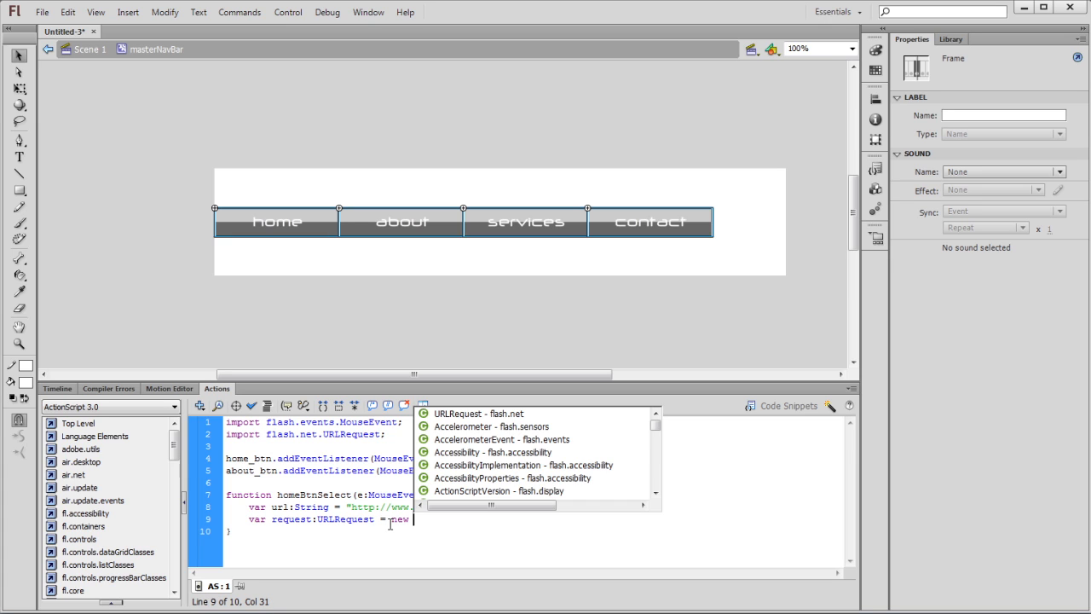
type(" URL")
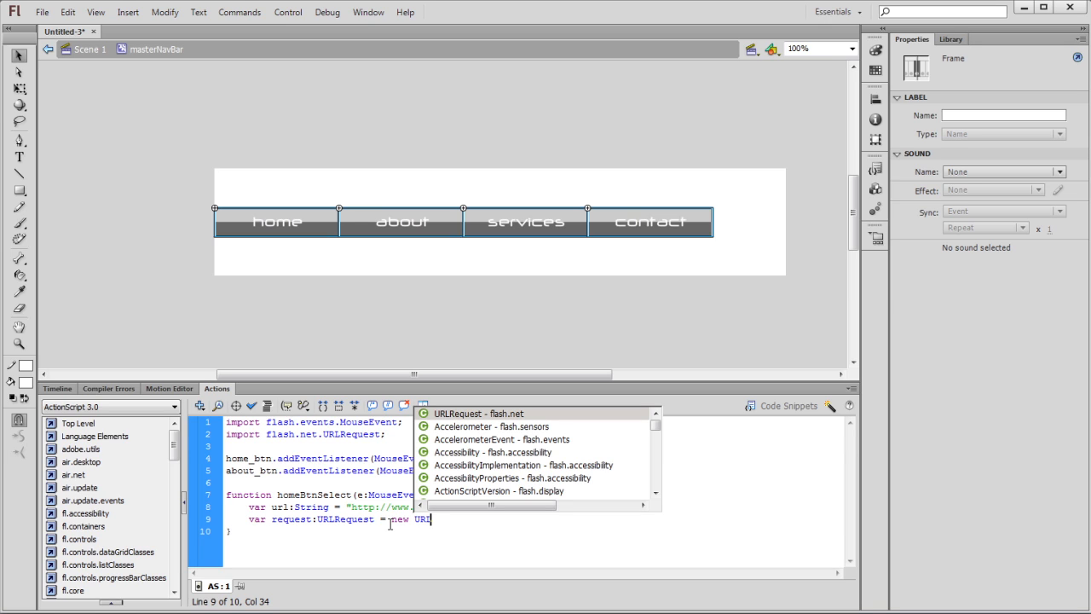
type("R")
double_click(498, 414)
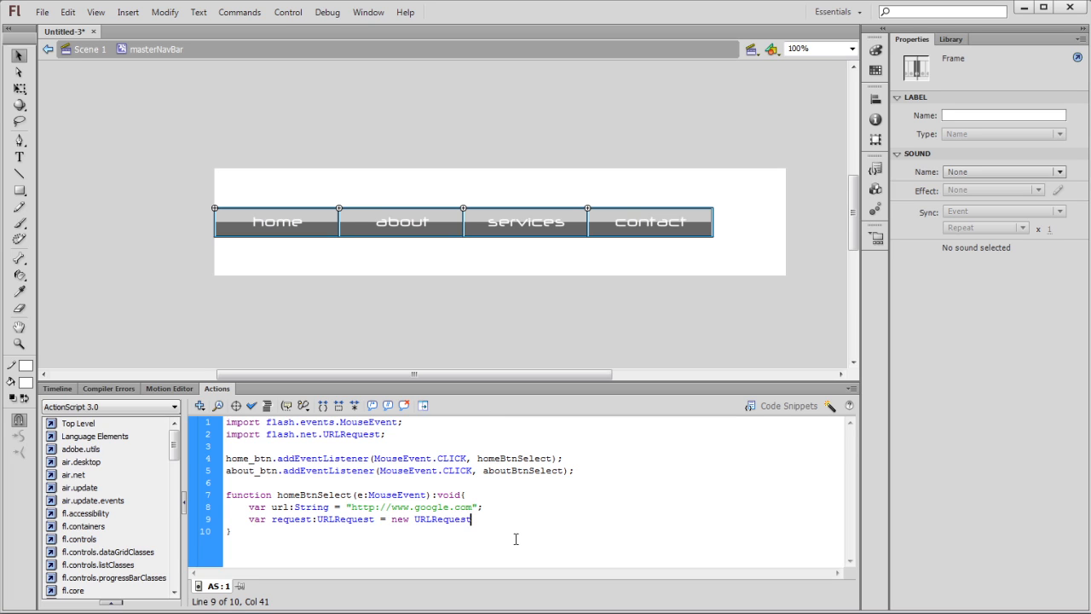
type("(")
type("URL")
key("BackSpace")
key("BackSpace")
key("BackSpace")
type("url")
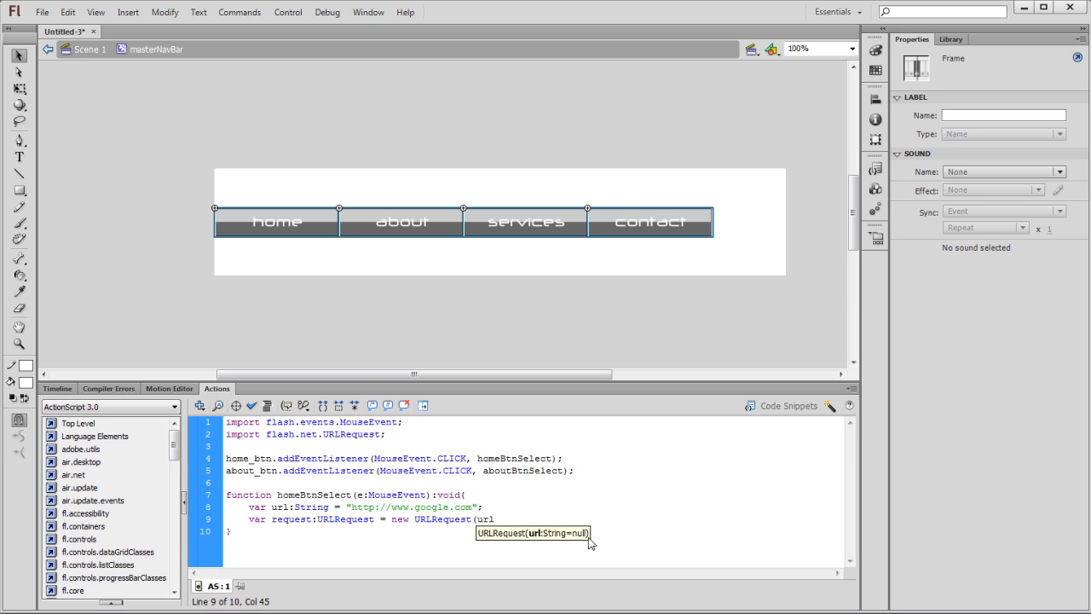
type(");")
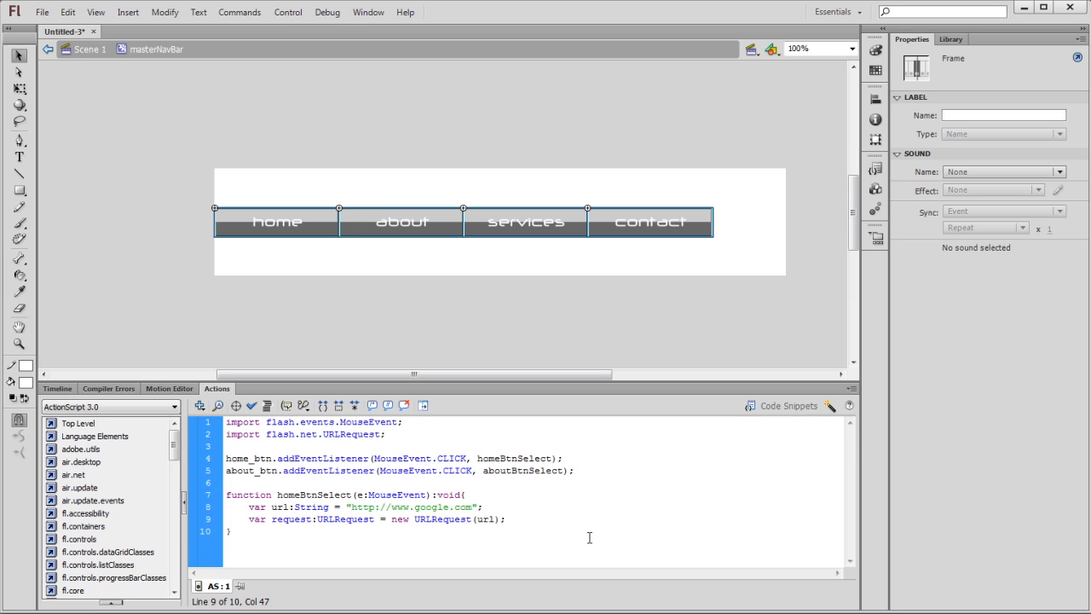
Open a try{ block below the request variable and delete the automatically added closing braces.
key("Return")
type("try{")
key("Return")
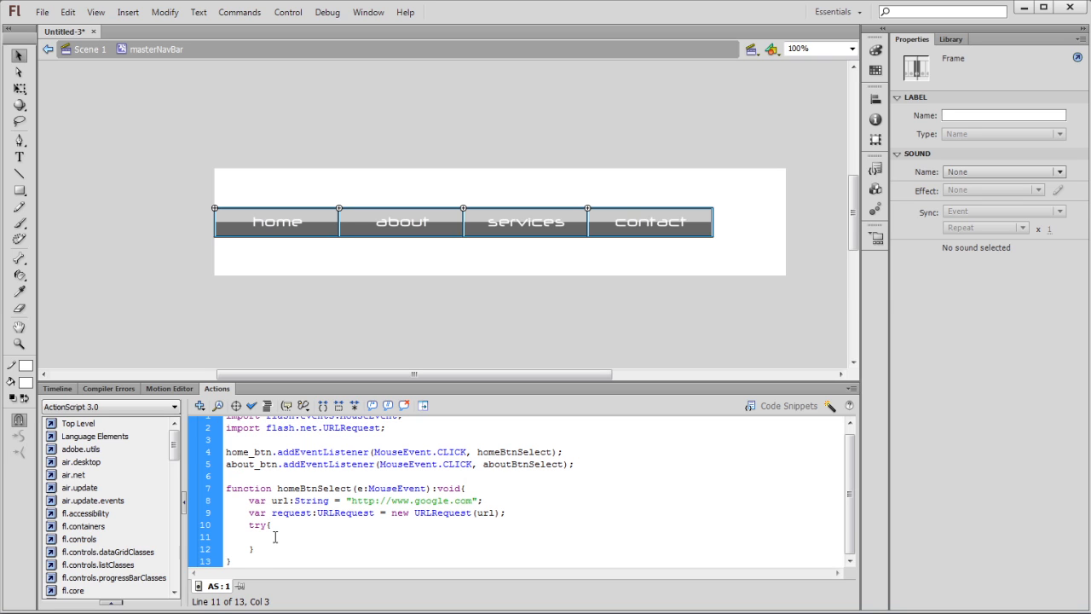
left_click_drag(244, 563, 224, 550)
key("BackSpace")
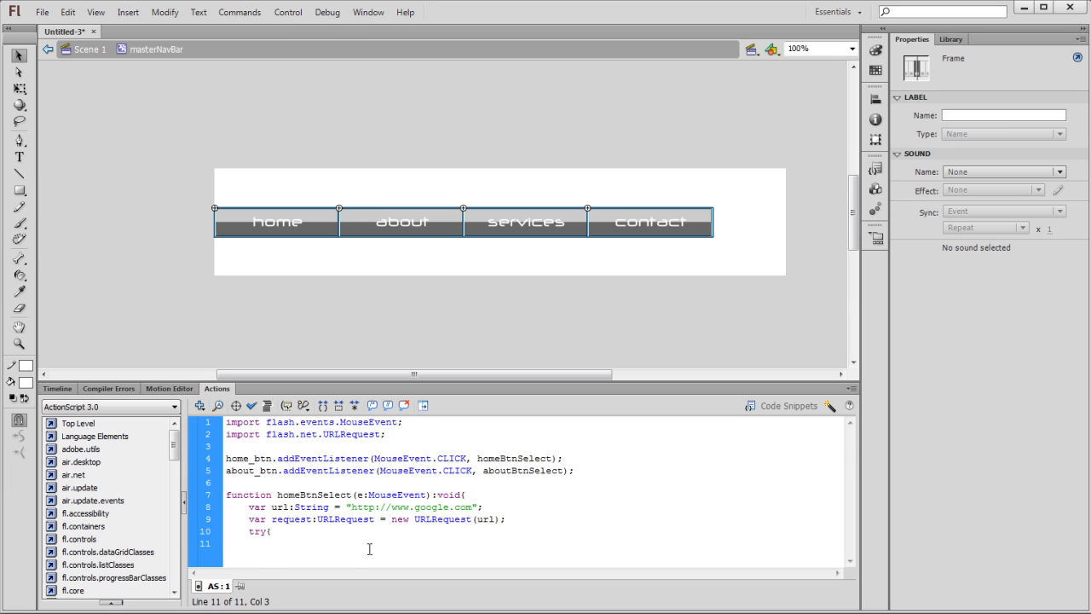
Inside the try block, enter navigateToURL(request,'_blank');.
type("navigate")
type("ToUR")
type("L")
type("(request")
type(",")
type("\"")
type("_blank")
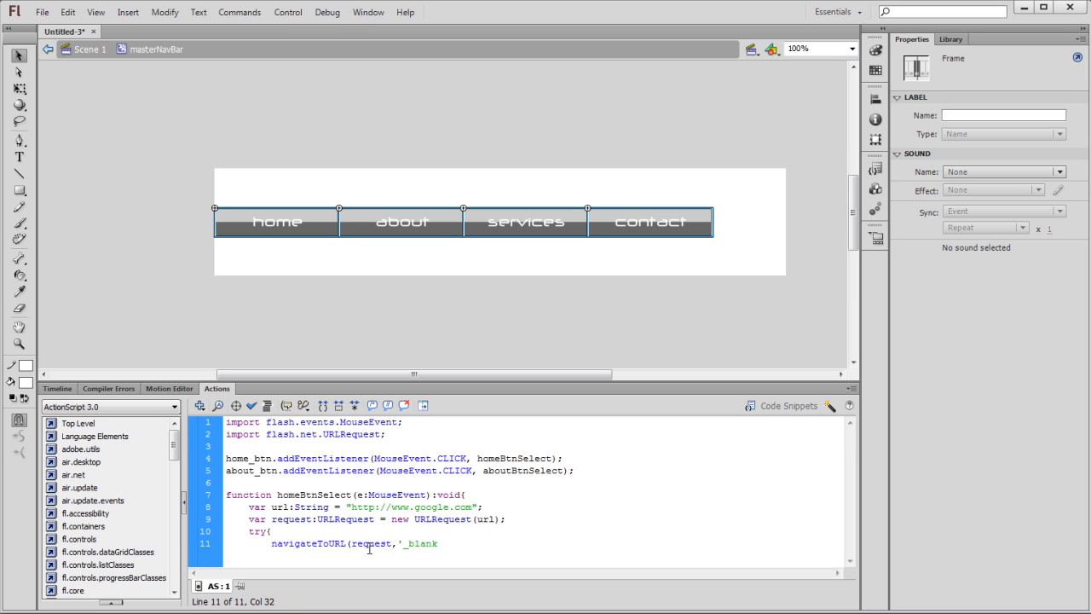
type("');")
Close the try block and open the error handler with catch (e:Error) {.
key("Return")
type("}")
key("BackSpace")
type("catch (e:E")
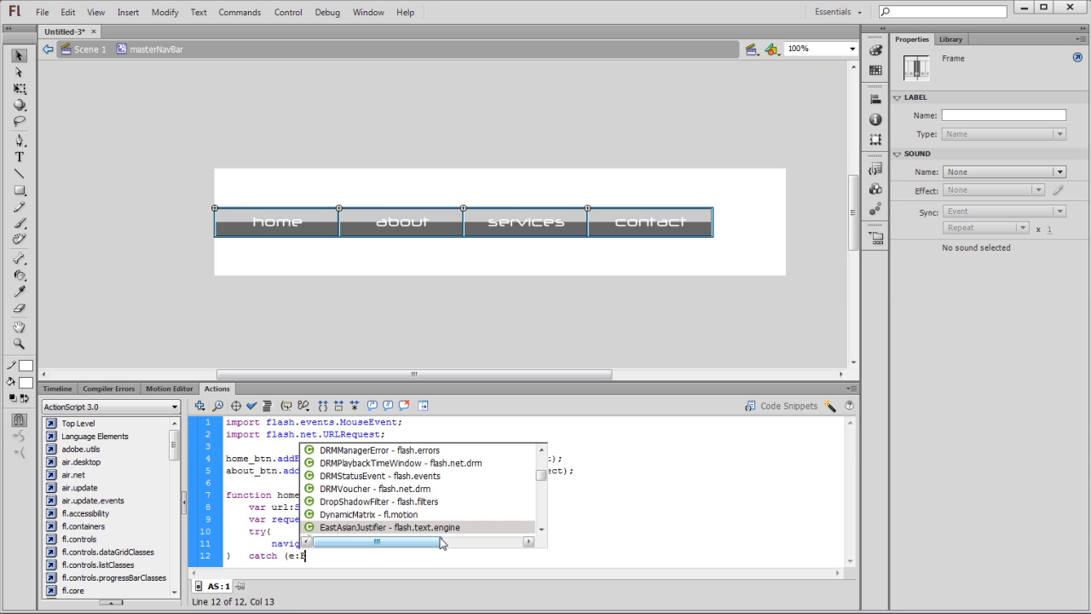
type("rror")
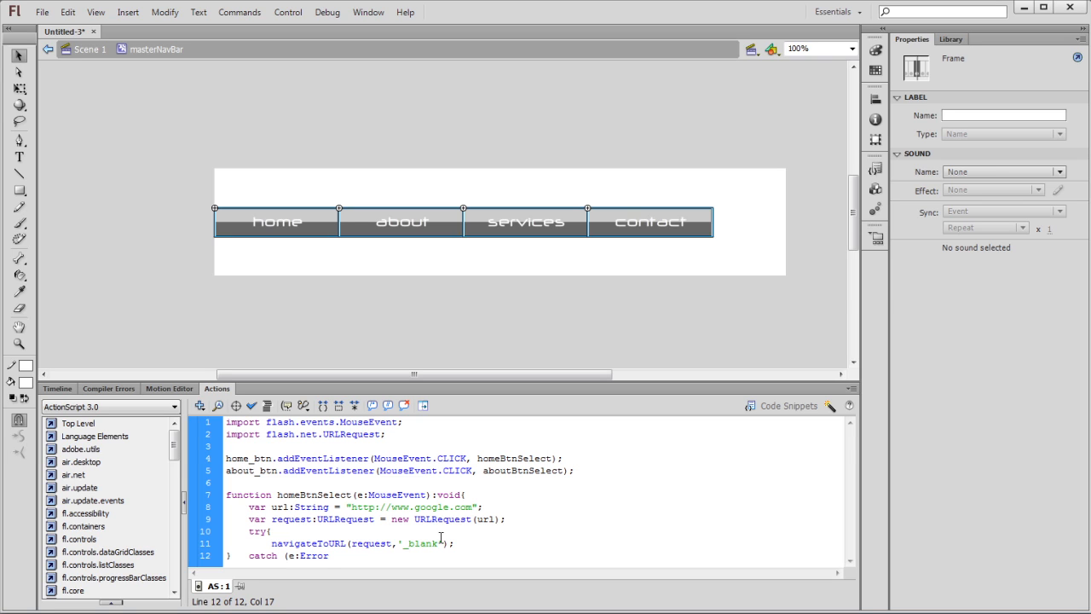
type(") {")
key("Return")
Enter trace)("Error occurred!"); in the catch block and close the homeBtnSelect function with a final brace.
type("trace)(")
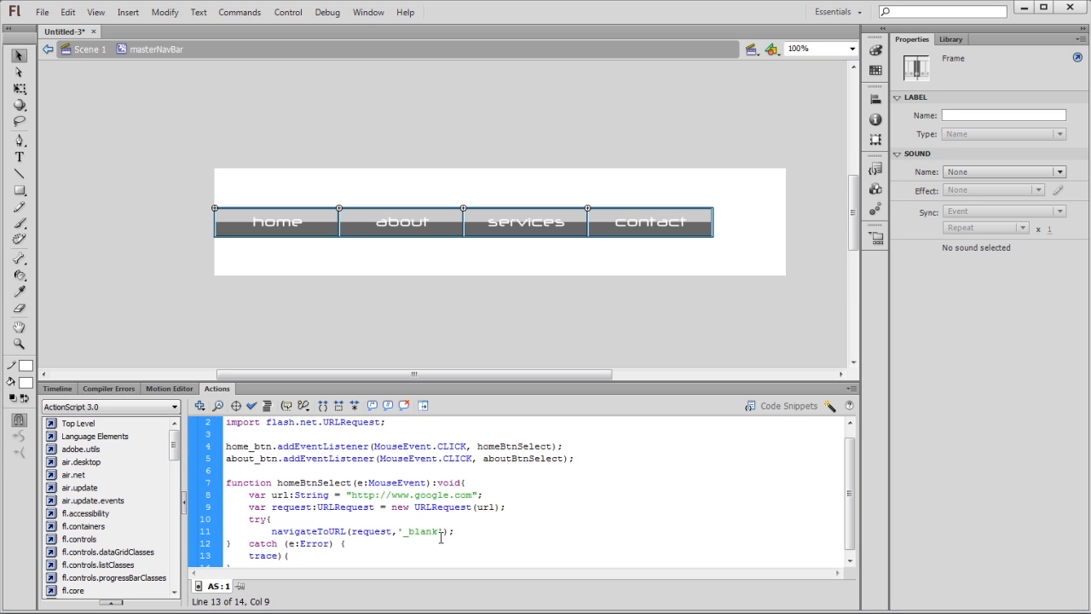
type("\"Error")
type(" occurred")
type("\"")
type("\")")
type(";")
scroll(409, 529, "down", 1)
left_click(255, 562)
key("Return")
type("}")
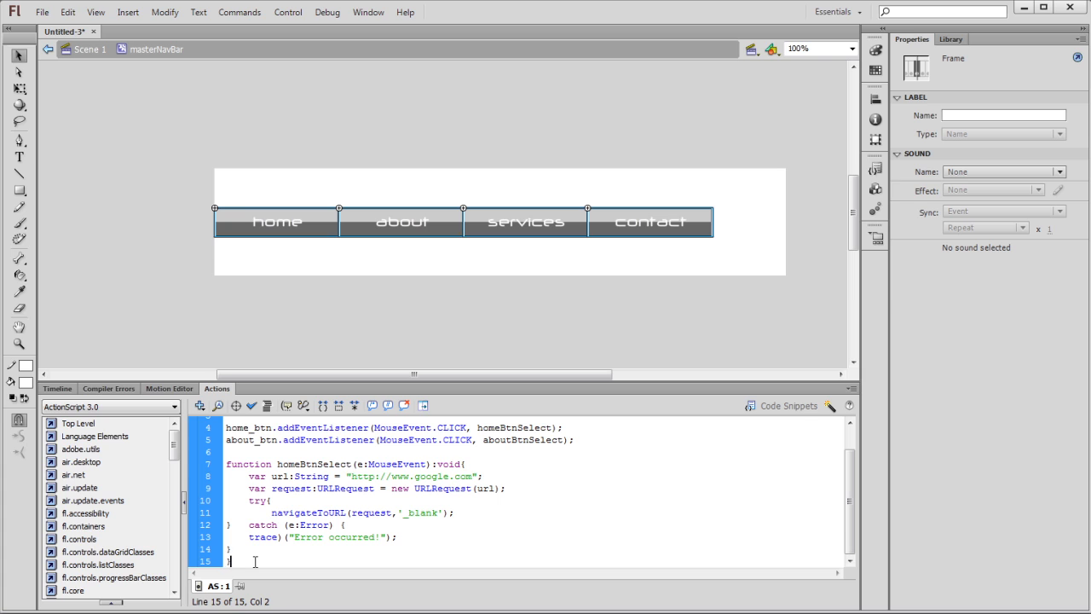
Remove the stray closing parenthesis directly after trace in the catch block and check the script's syntax.
left_click(251, 405)
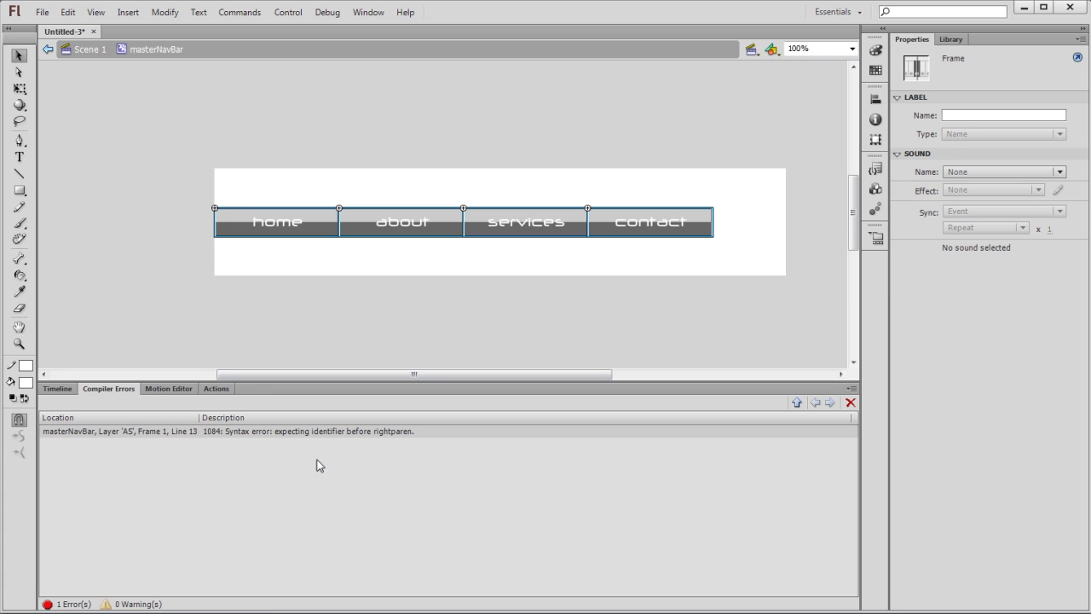
left_click(214, 389)
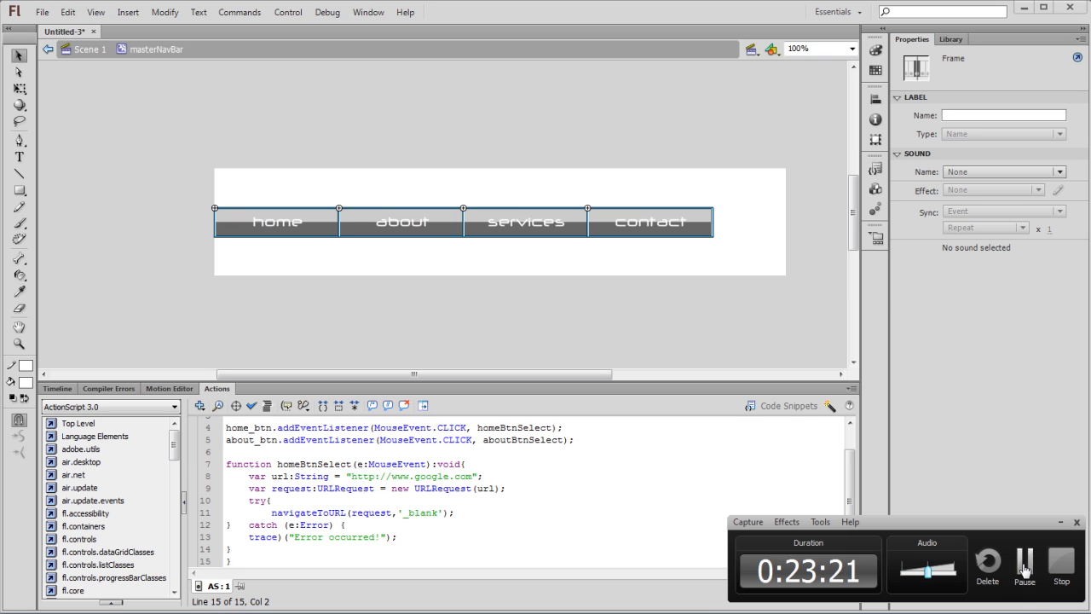
left_click(276, 537)
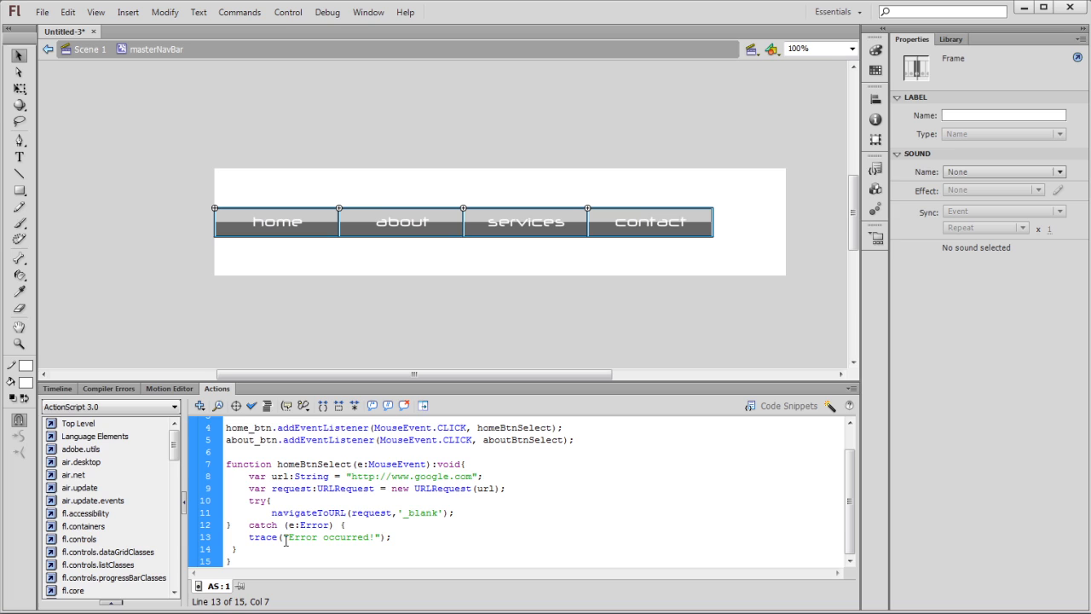
type(")")
key("BackSpace")
left_click(252, 408)
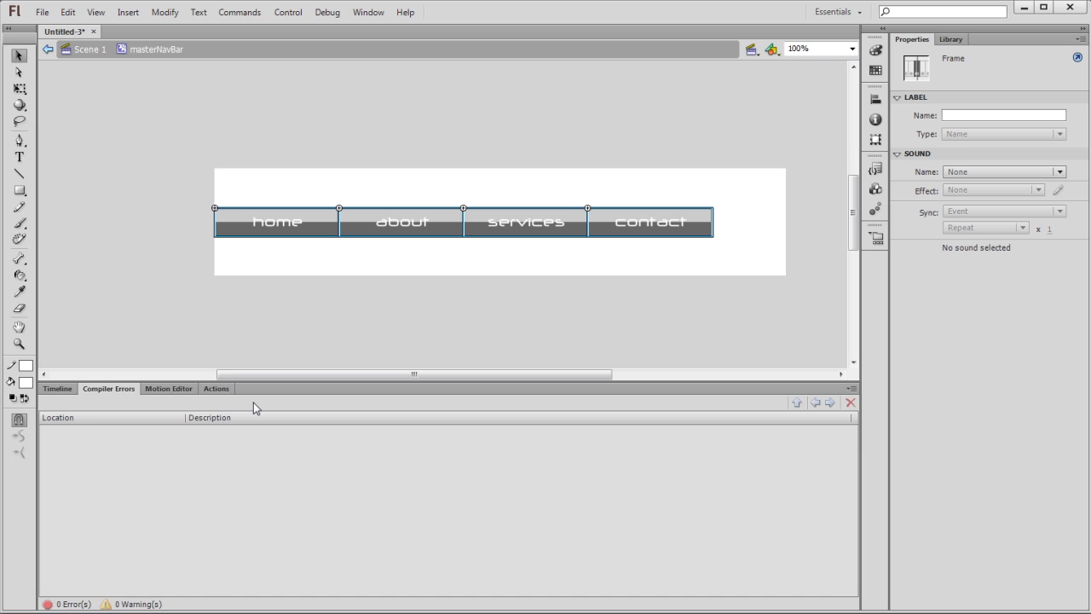
Copy the whole homeBtnSelect function and paste the duplicate on a new line at the end of the script.
left_click(216, 389)
left_click_drag(241, 558, 225, 464)
key("ctrl+c")
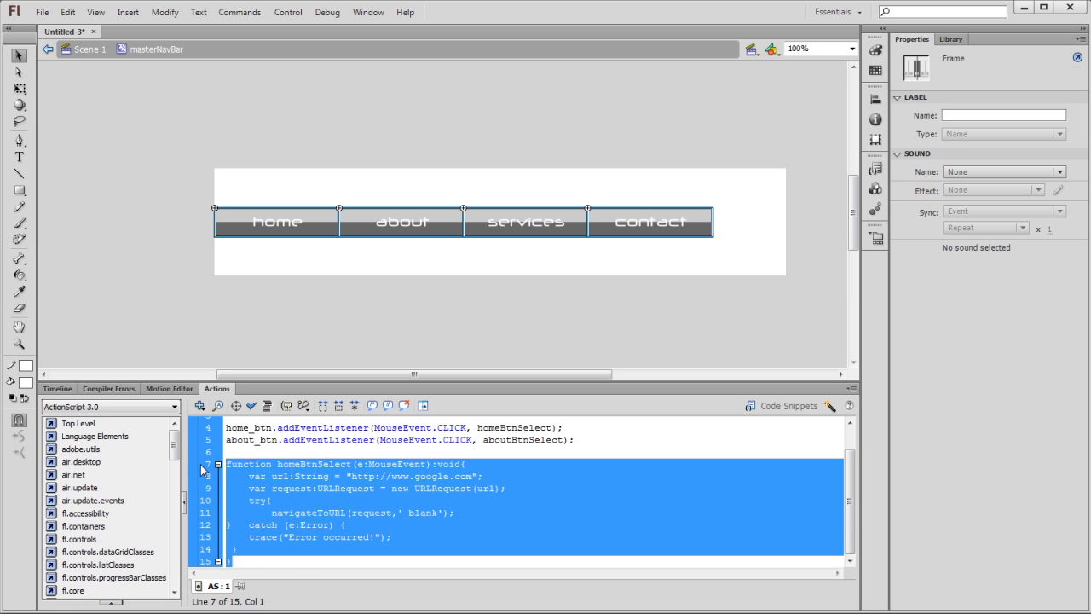
left_click(248, 560)
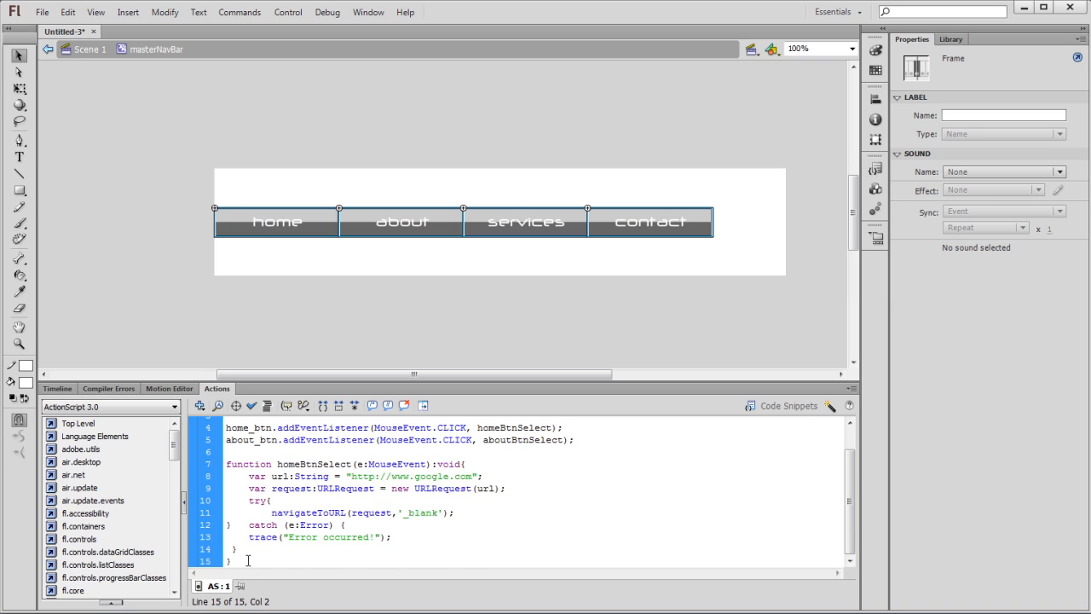
key("Return")
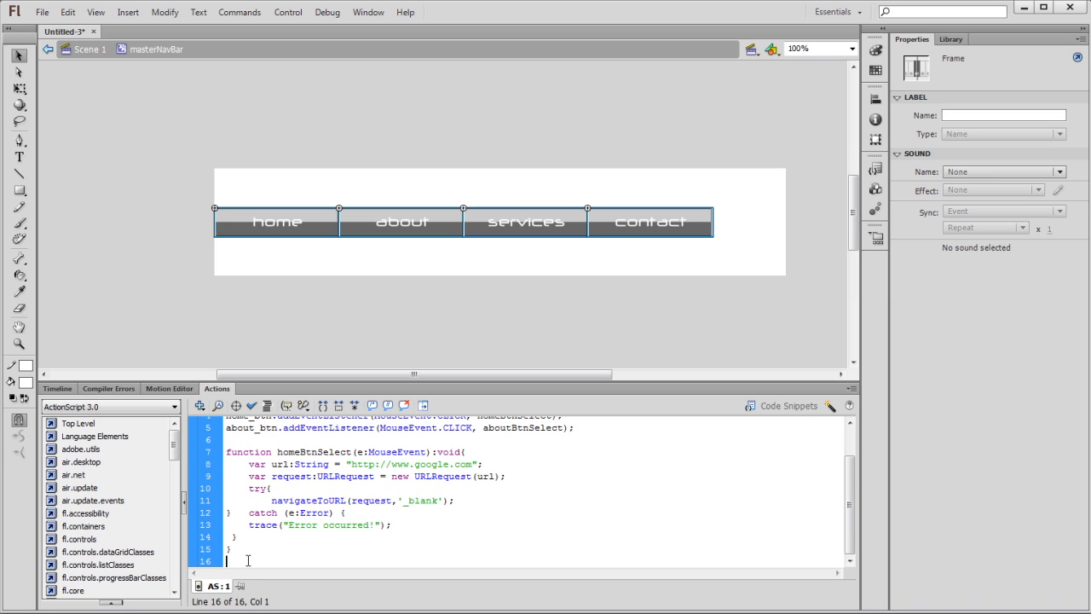
key("ctrl+v")
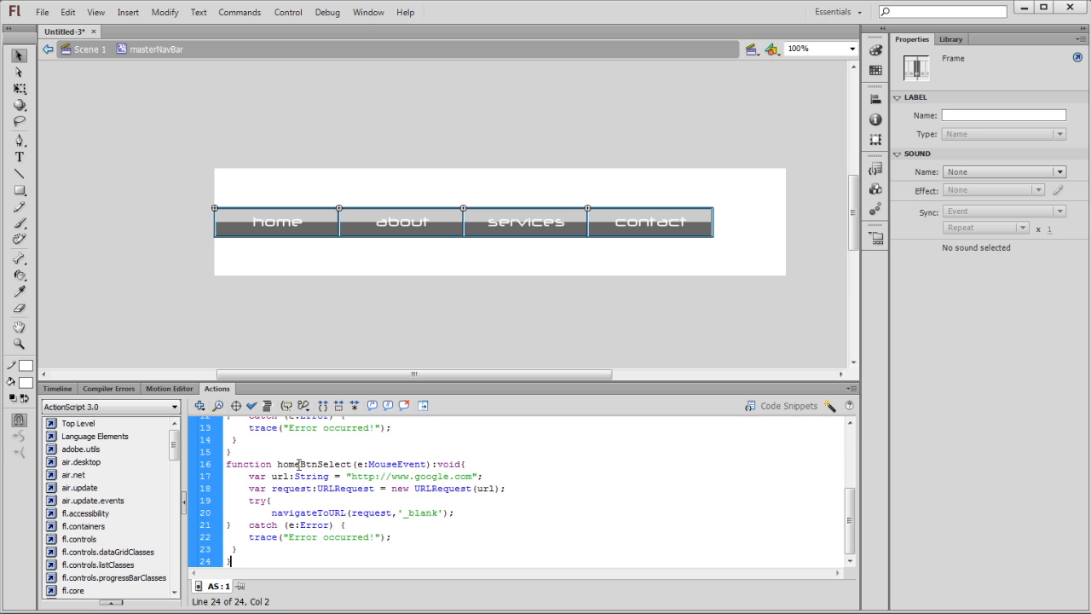
left_click_drag(299, 464, 277, 465)
key("BackSpace")
type("about")
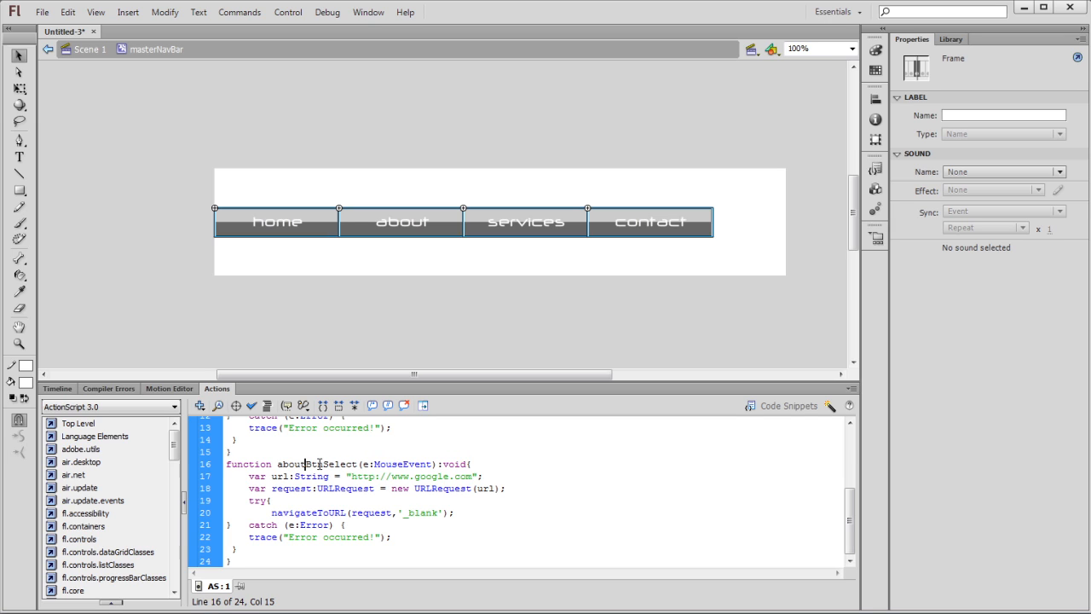
left_click_drag(415, 478, 444, 476)
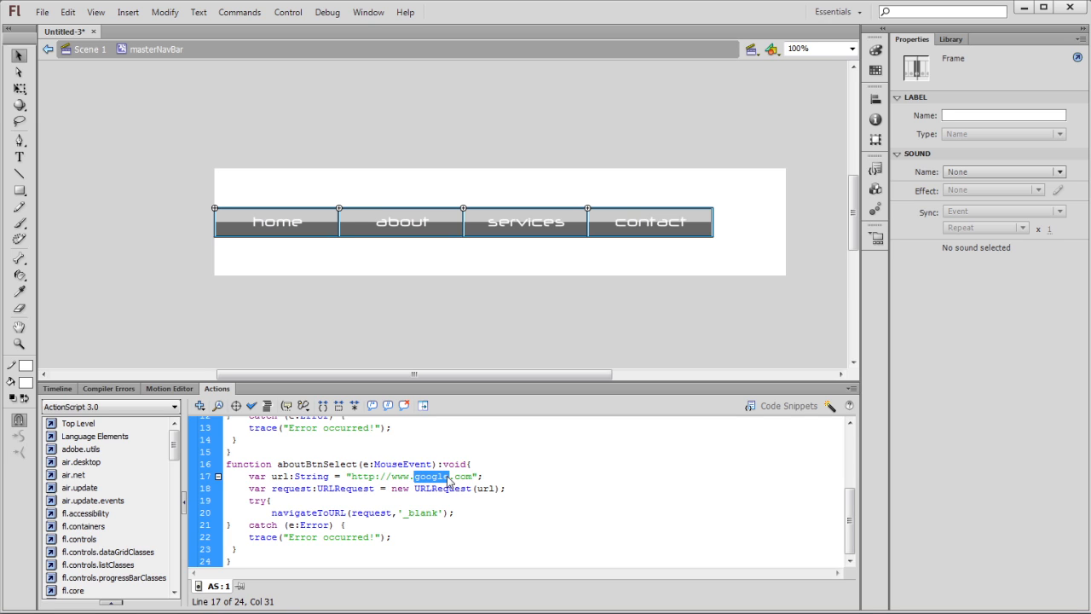
type("amazon")
key("BackSpace")
Check the finished script for syntax errors and test the movie.
left_click(249, 410)
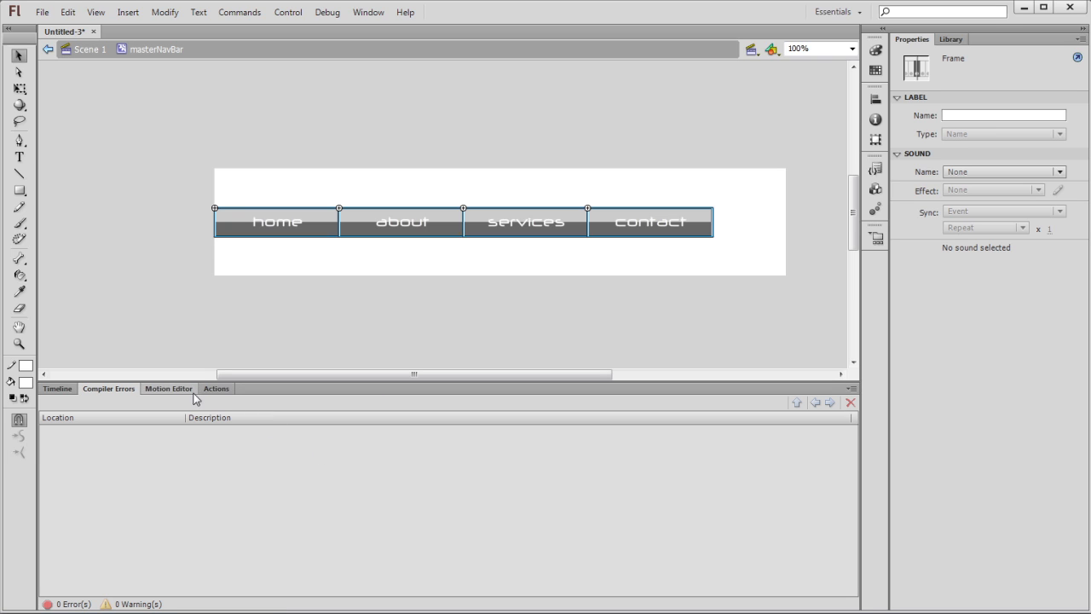
left_click(217, 391)
key("ctrl+Return")
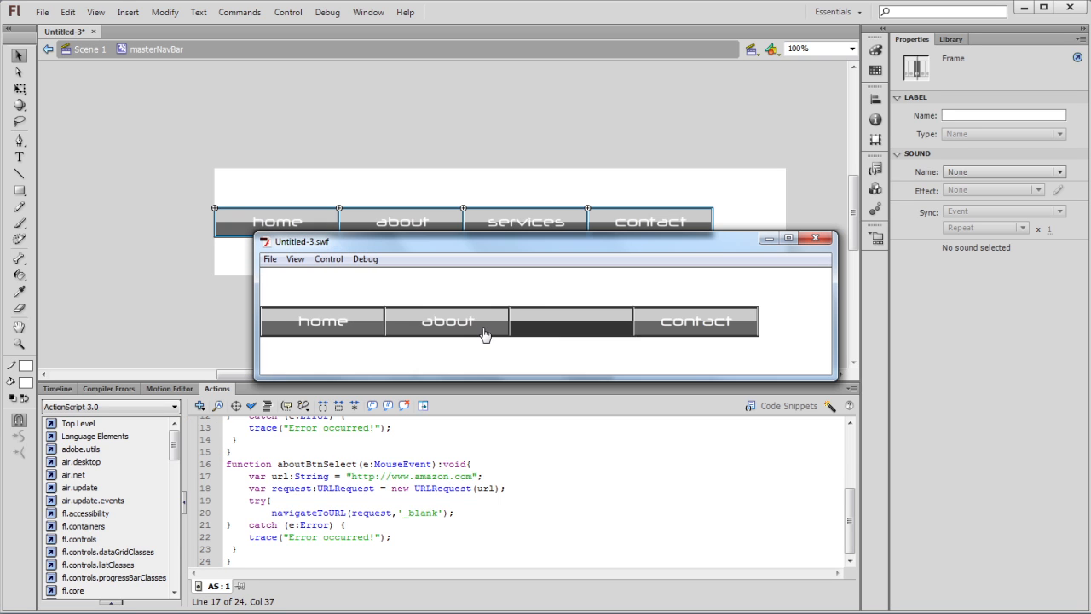
Try the Home and About buttons in the movie preview, checking their labels and links, and close the preview.
left_click(355, 327)
left_click(453, 335)
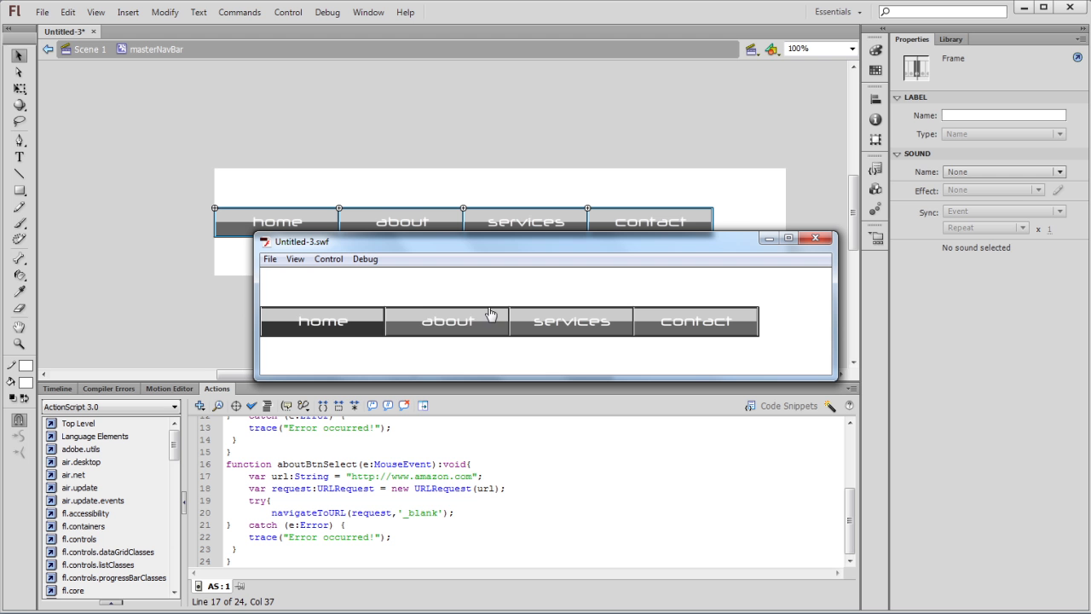
left_click(814, 240)
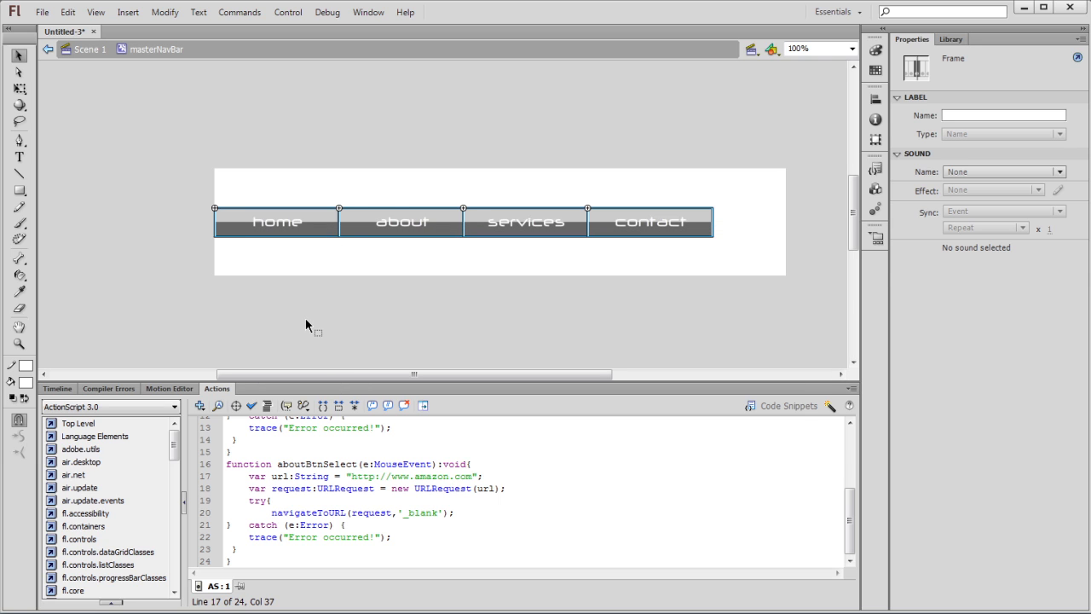
Add keyframes for the About button's txt layer in the Over and Down states and return to masterNavBar.
double_click(394, 216)
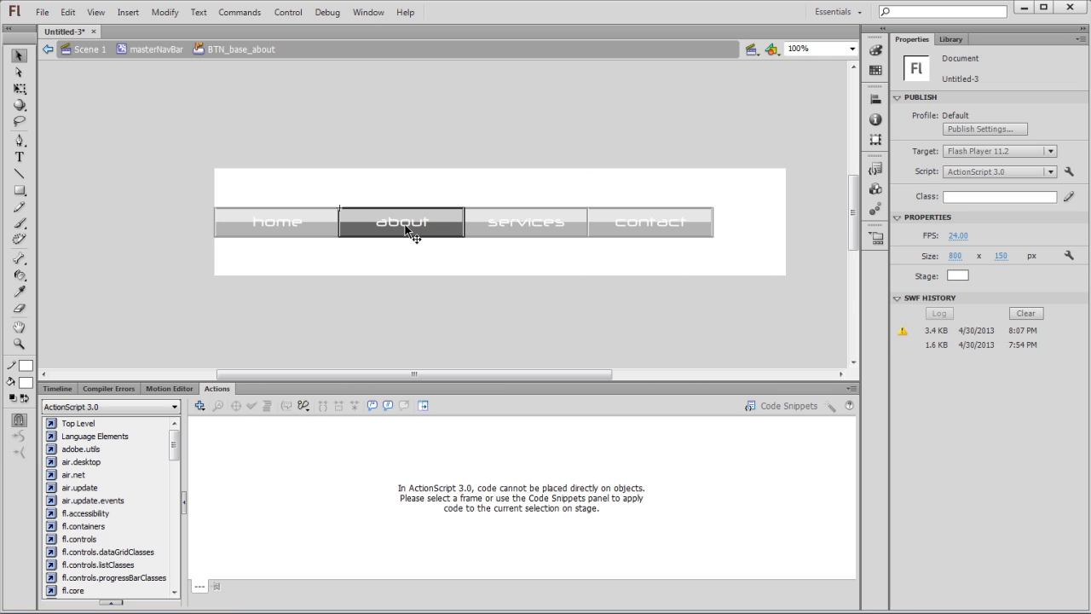
left_click(407, 230)
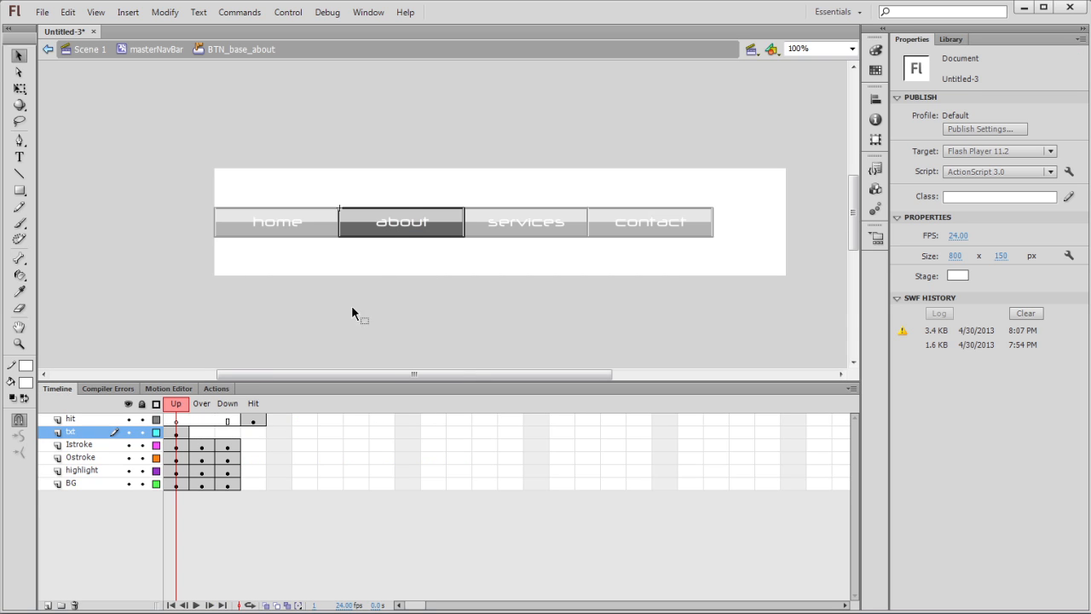
left_click(180, 433)
left_click_drag(181, 433, 227, 435)
double_click(493, 293)
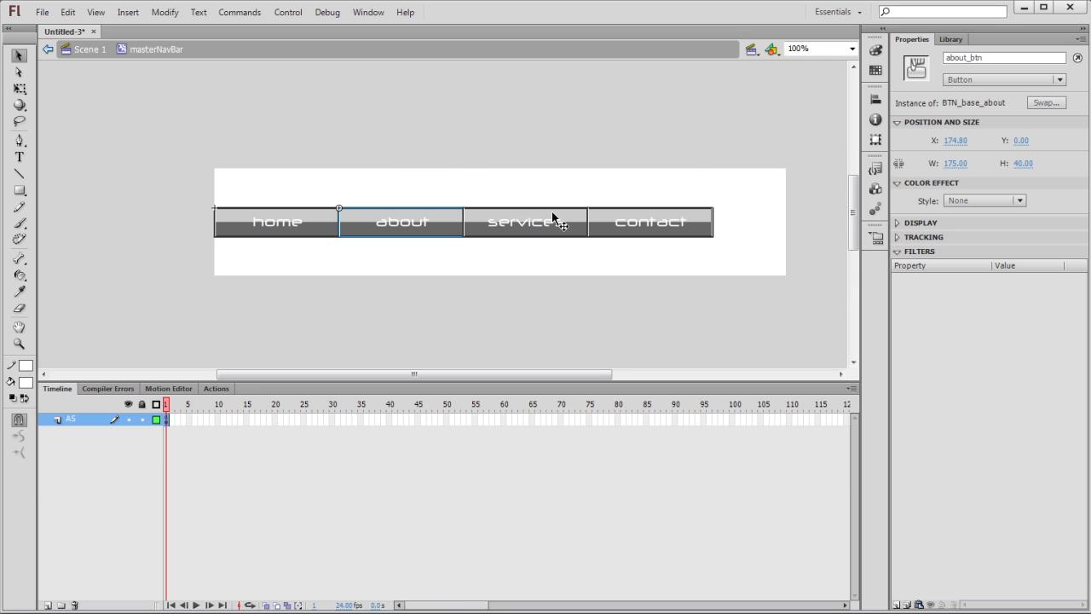
Extend the Services button's label to its Over and Down states with keyframes on the txt layer.
double_click(554, 213)
left_click(528, 224)
left_click_drag(184, 435, 227, 434)
left_click(452, 332)
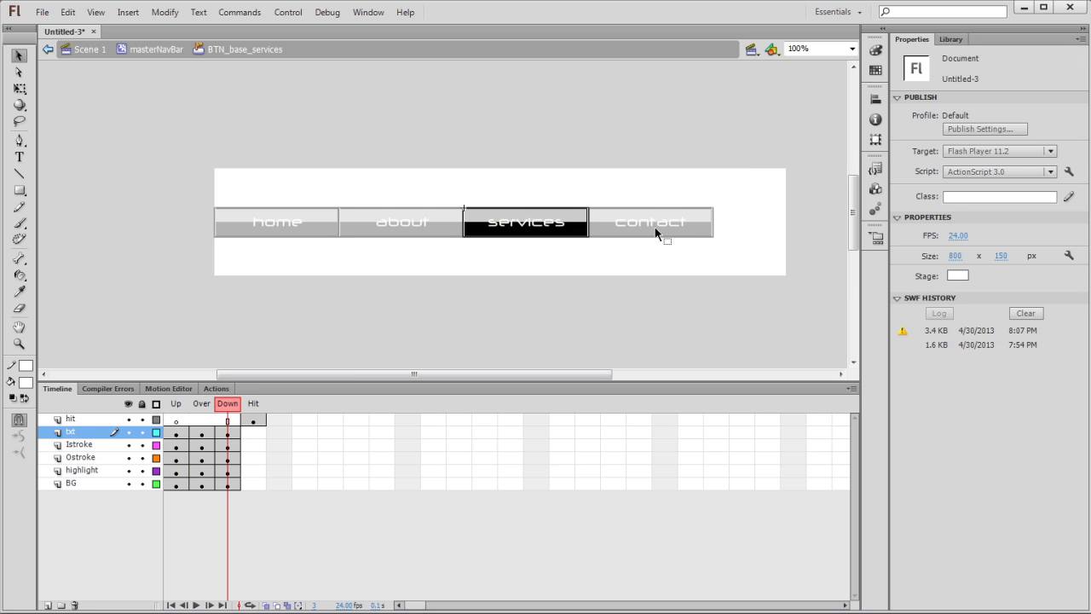
Open the Contact button symbol and add txt layer keyframes in its Over and Down states.
double_click(654, 226)
double_click(655, 227)
left_click(655, 221)
left_click_drag(177, 433, 226, 435)
left_click(416, 313)
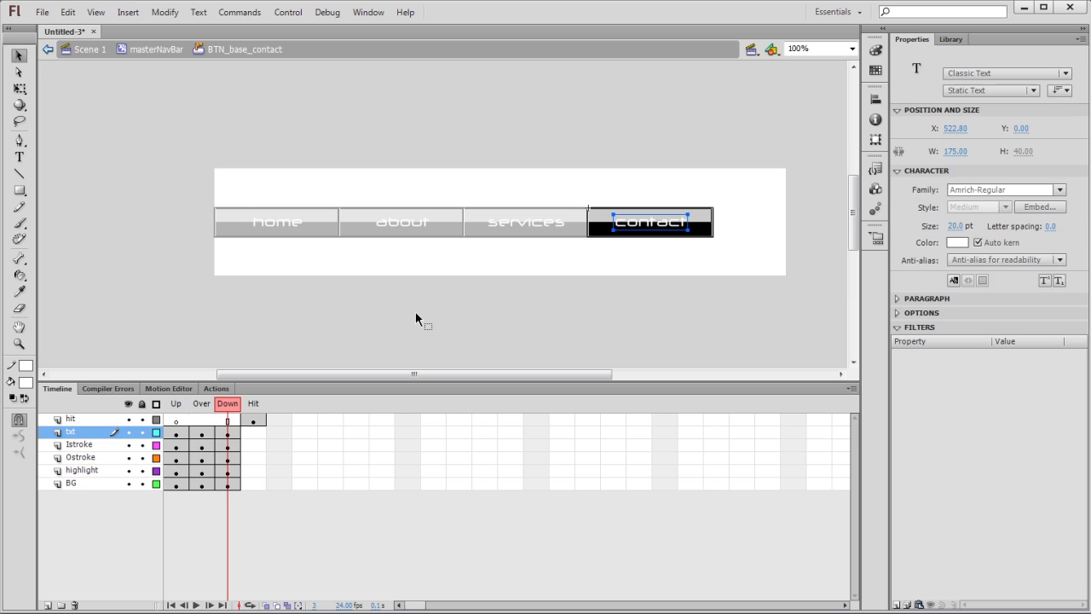
Return to Scene 1 and test the movie to check all four buttons' labels in every state.
double_click(416, 313)
double_click(416, 312)
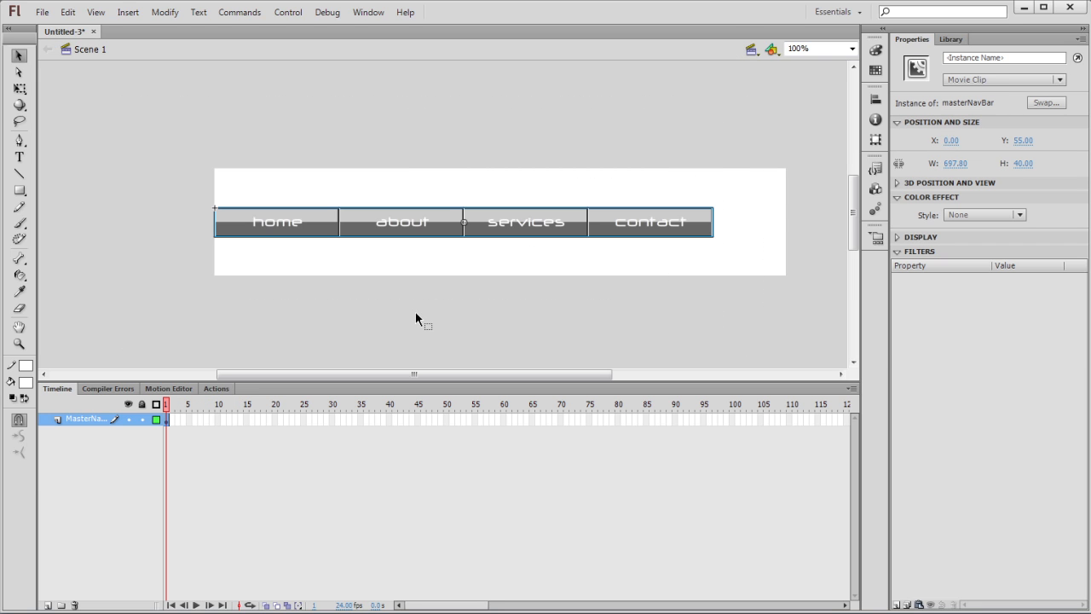
key("ctrl+Return")
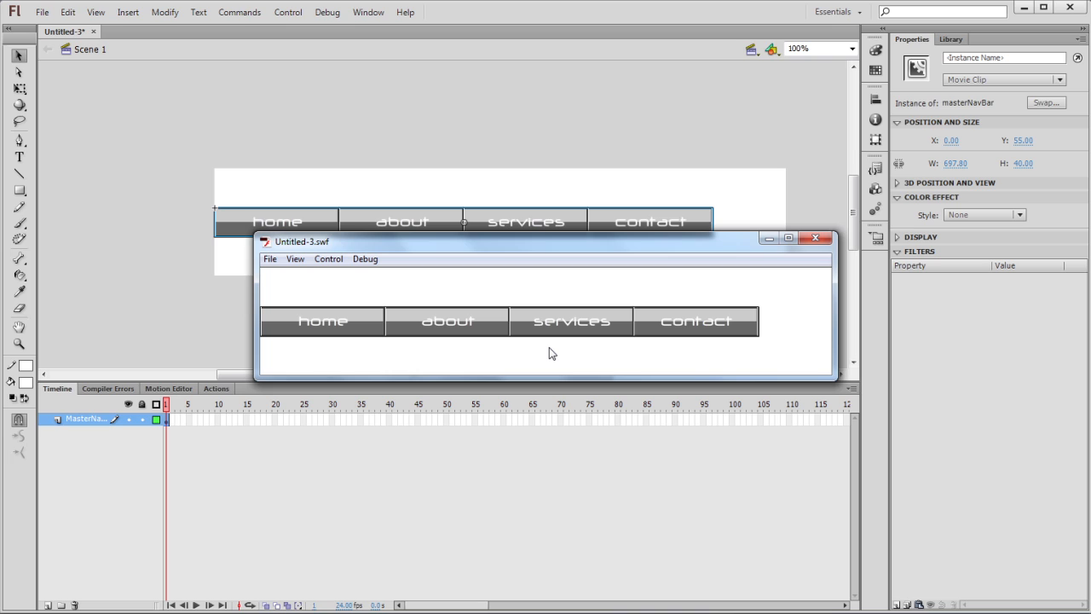
key("alt+Tab")
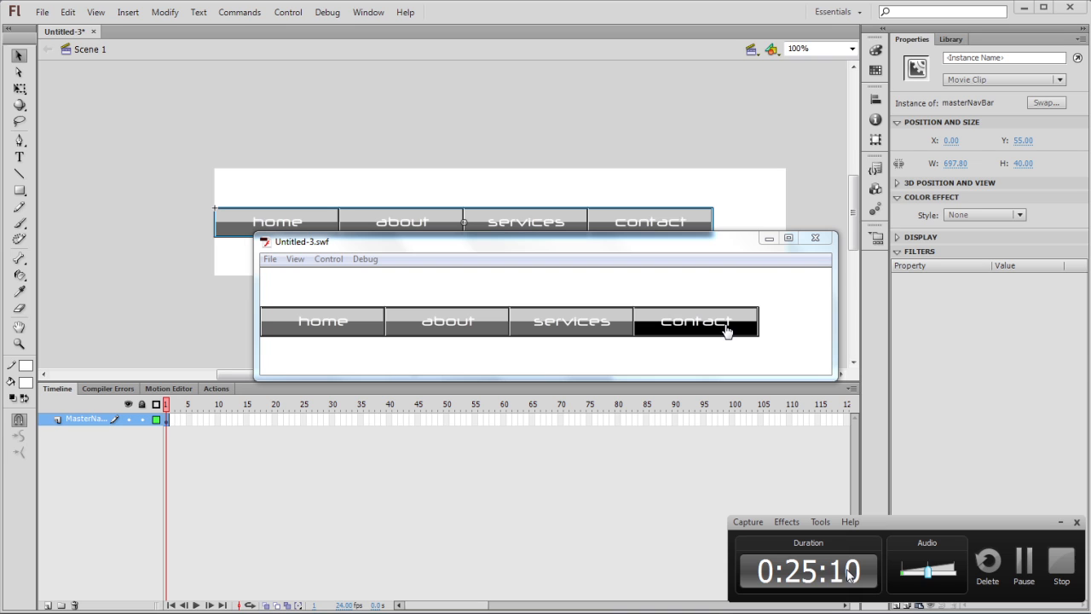
left_click(1026, 571)
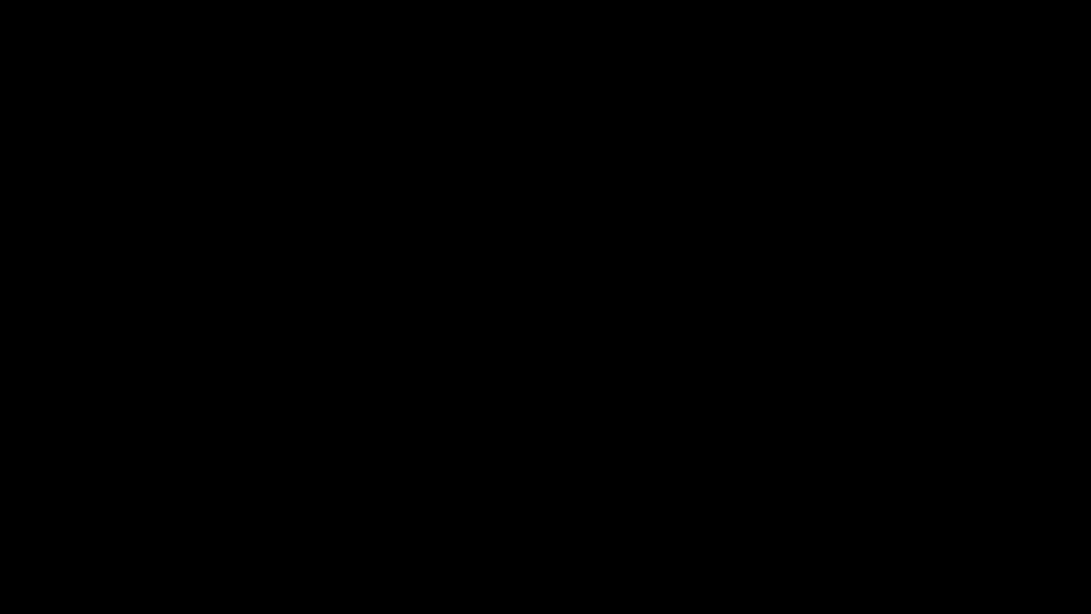